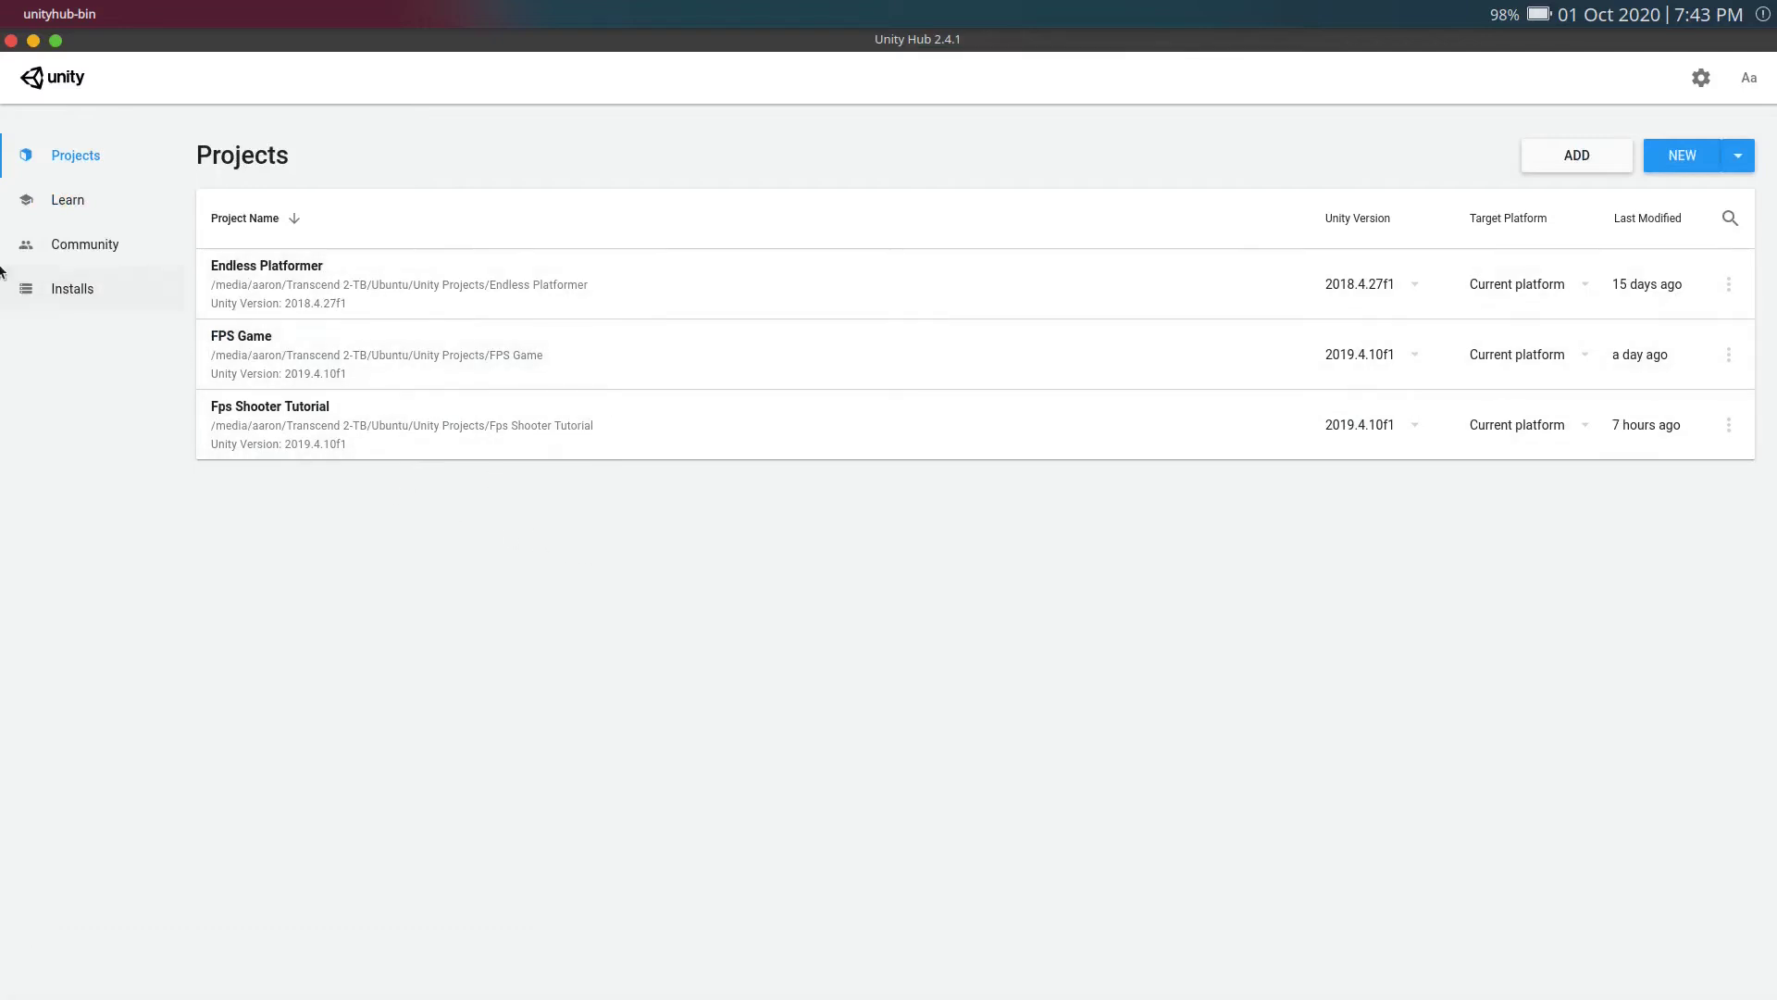
Step: Examine the Unity versions offered for installation and the optional modules for Unity 2019.4.11f1 (LTS)
click(59, 304)
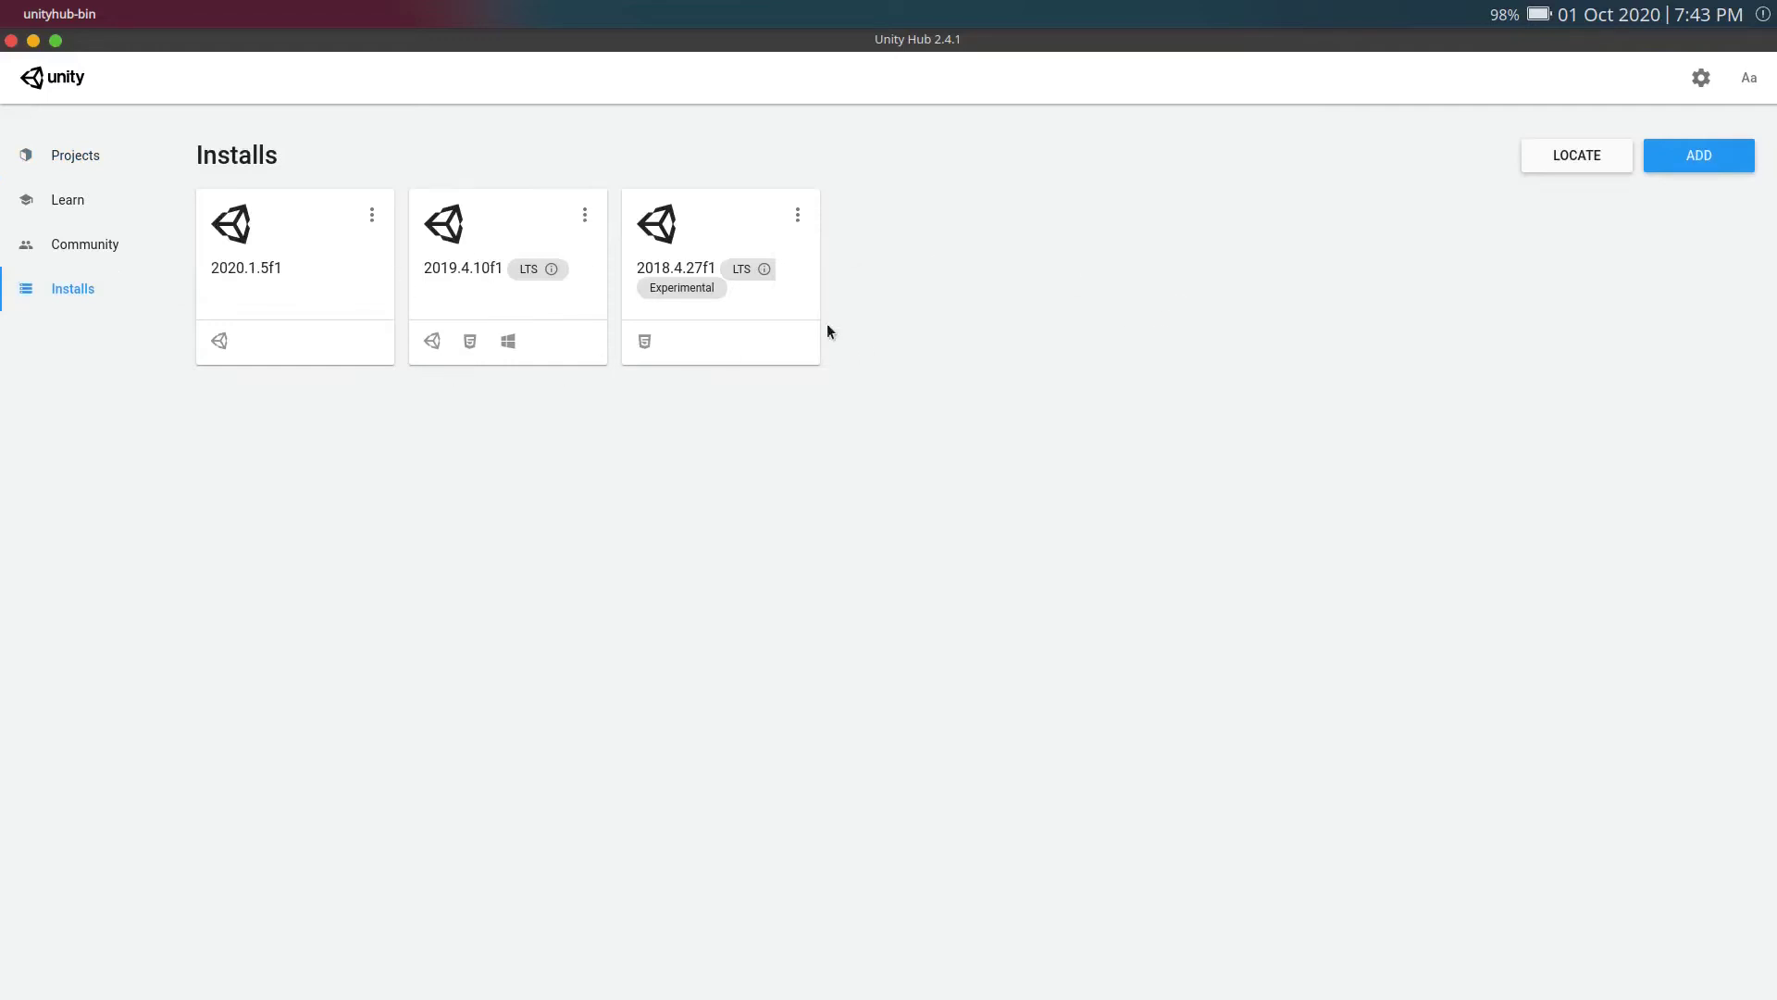
click(1677, 159)
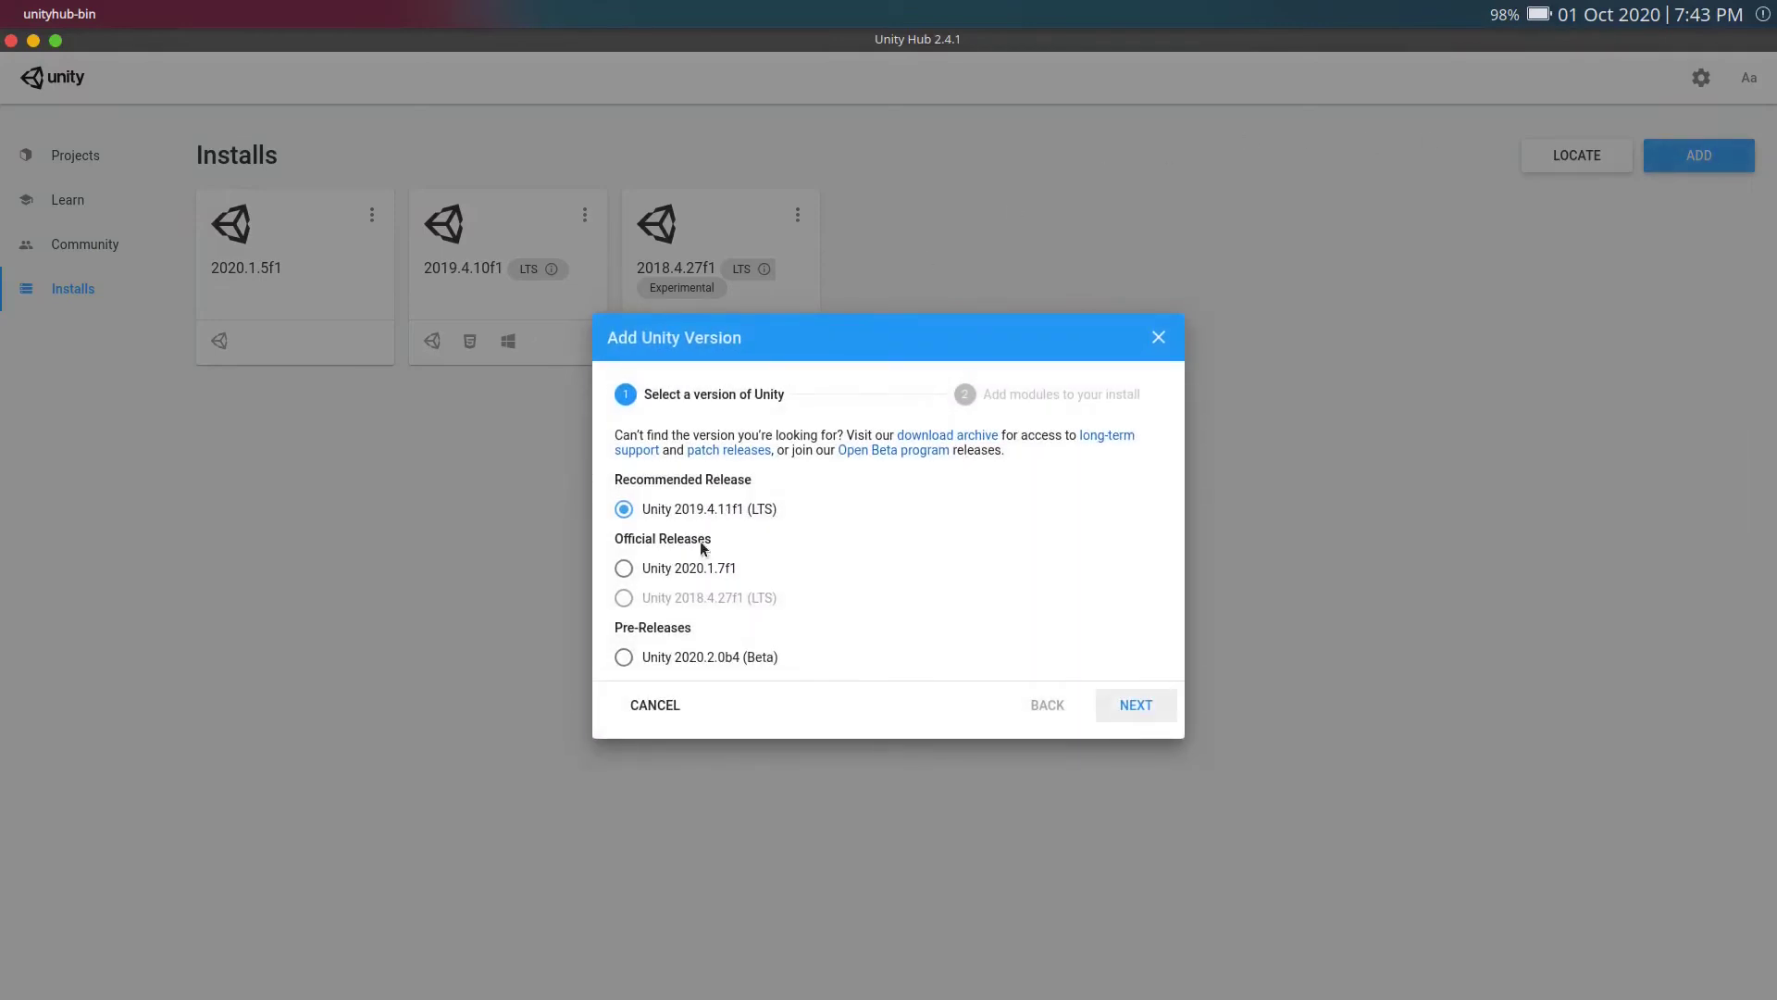
click(715, 571)
click(731, 512)
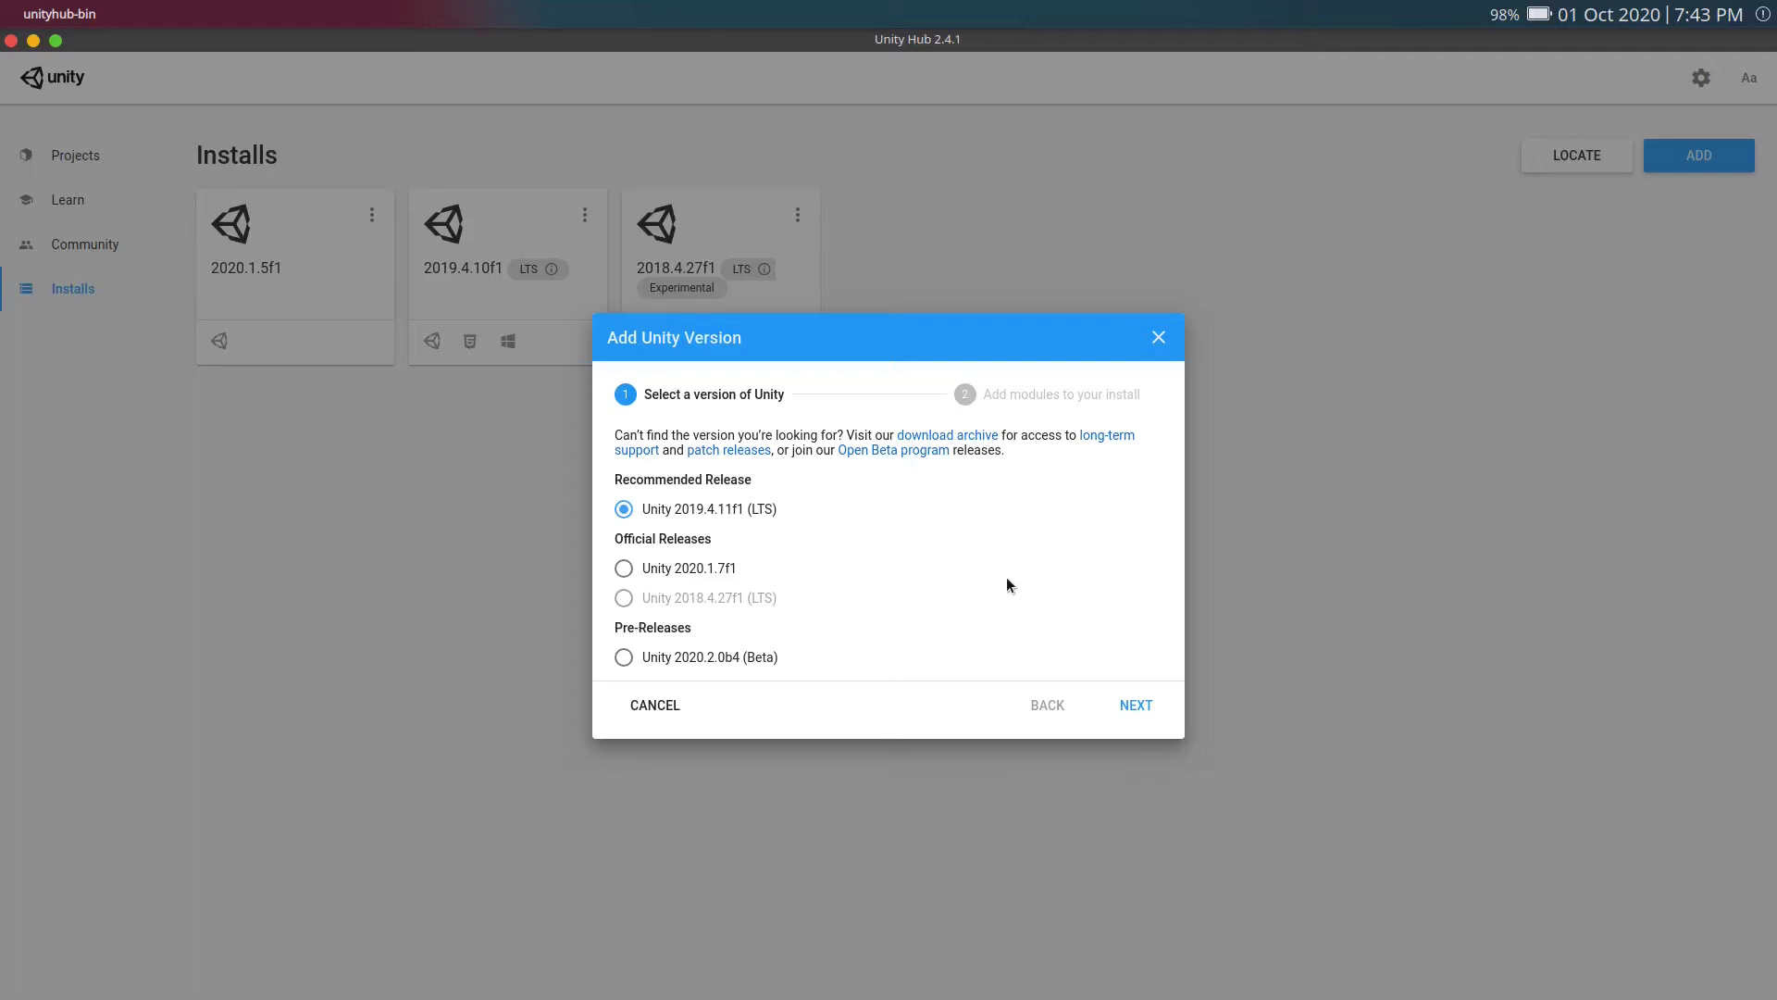
click(1140, 707)
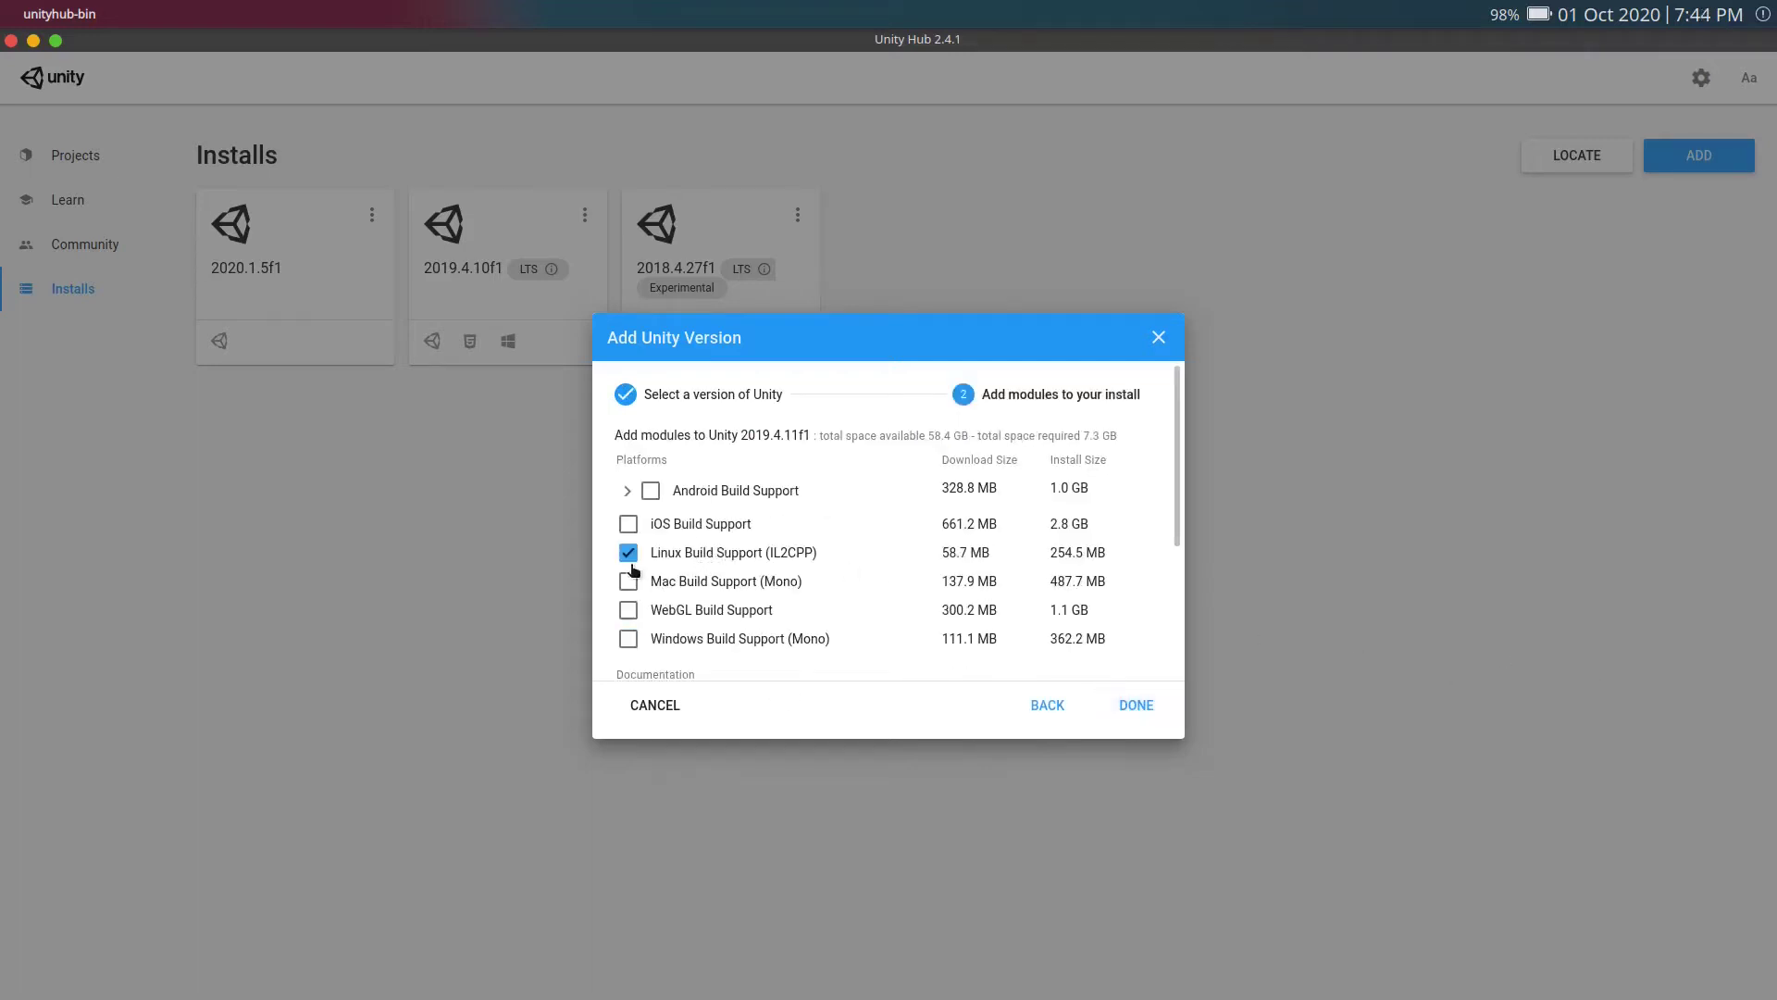
scroll(685, 602, down, 3)
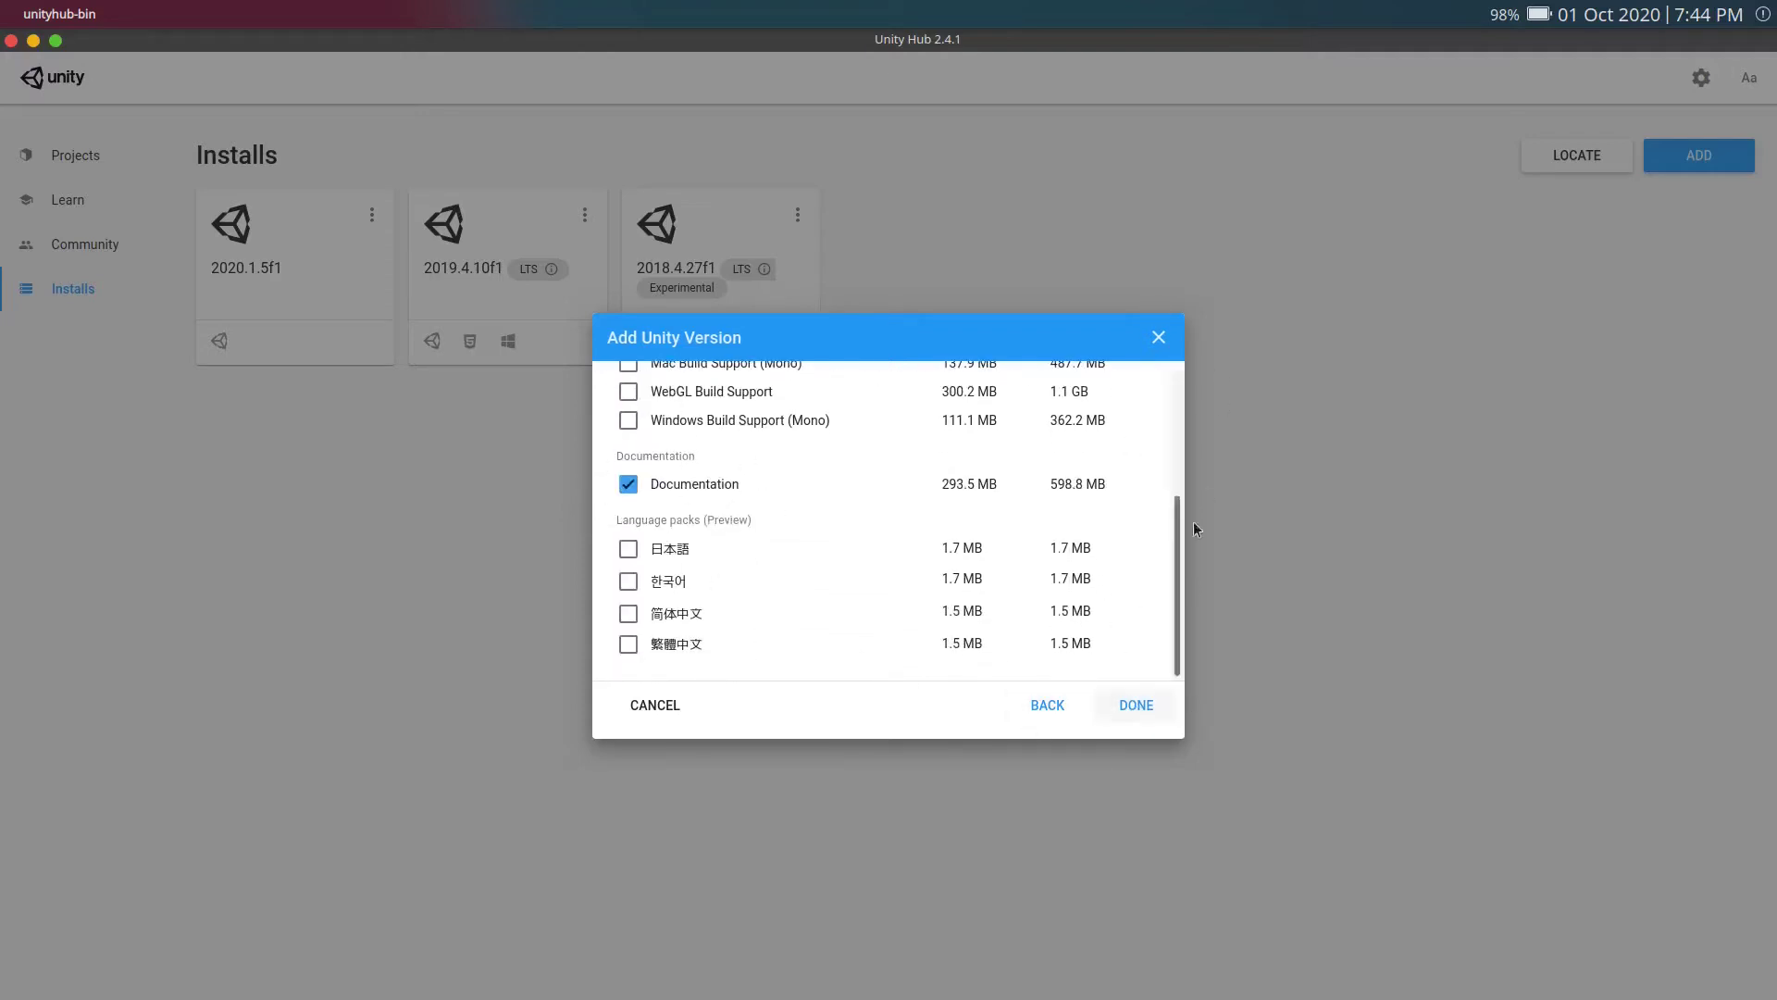
click(1146, 340)
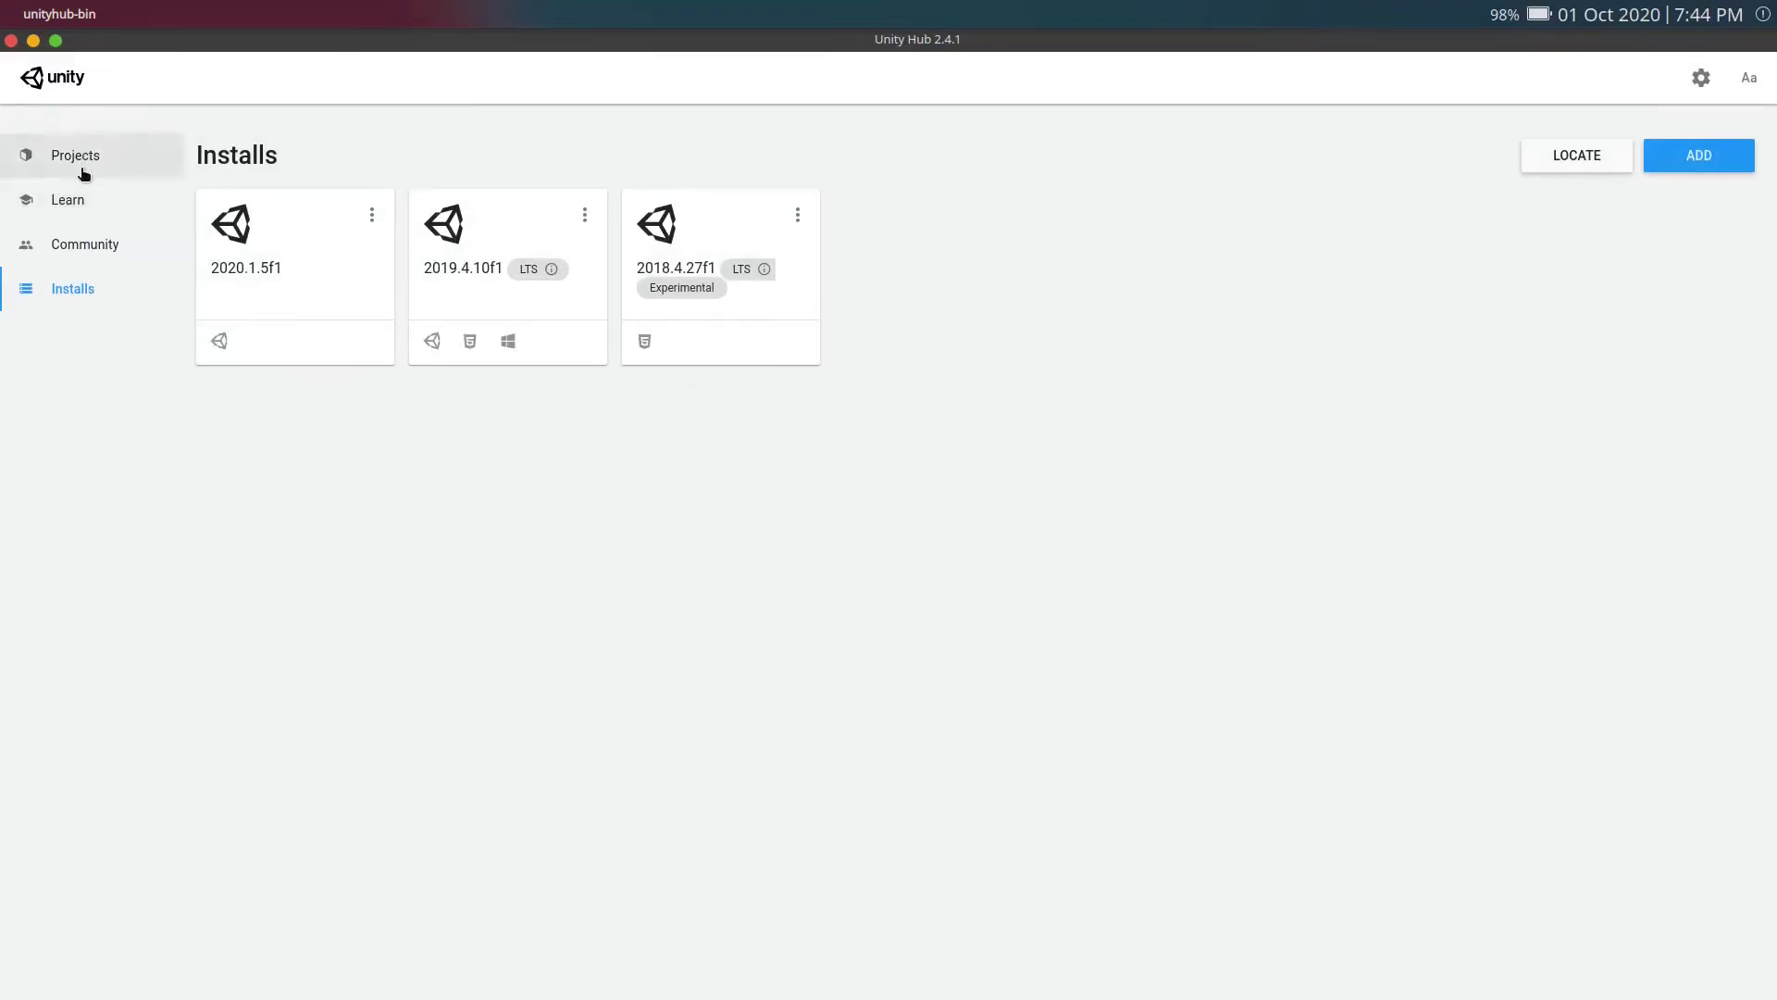
Step: Look through the Learn projects and view the details of the FPS Microgame
click(85, 205)
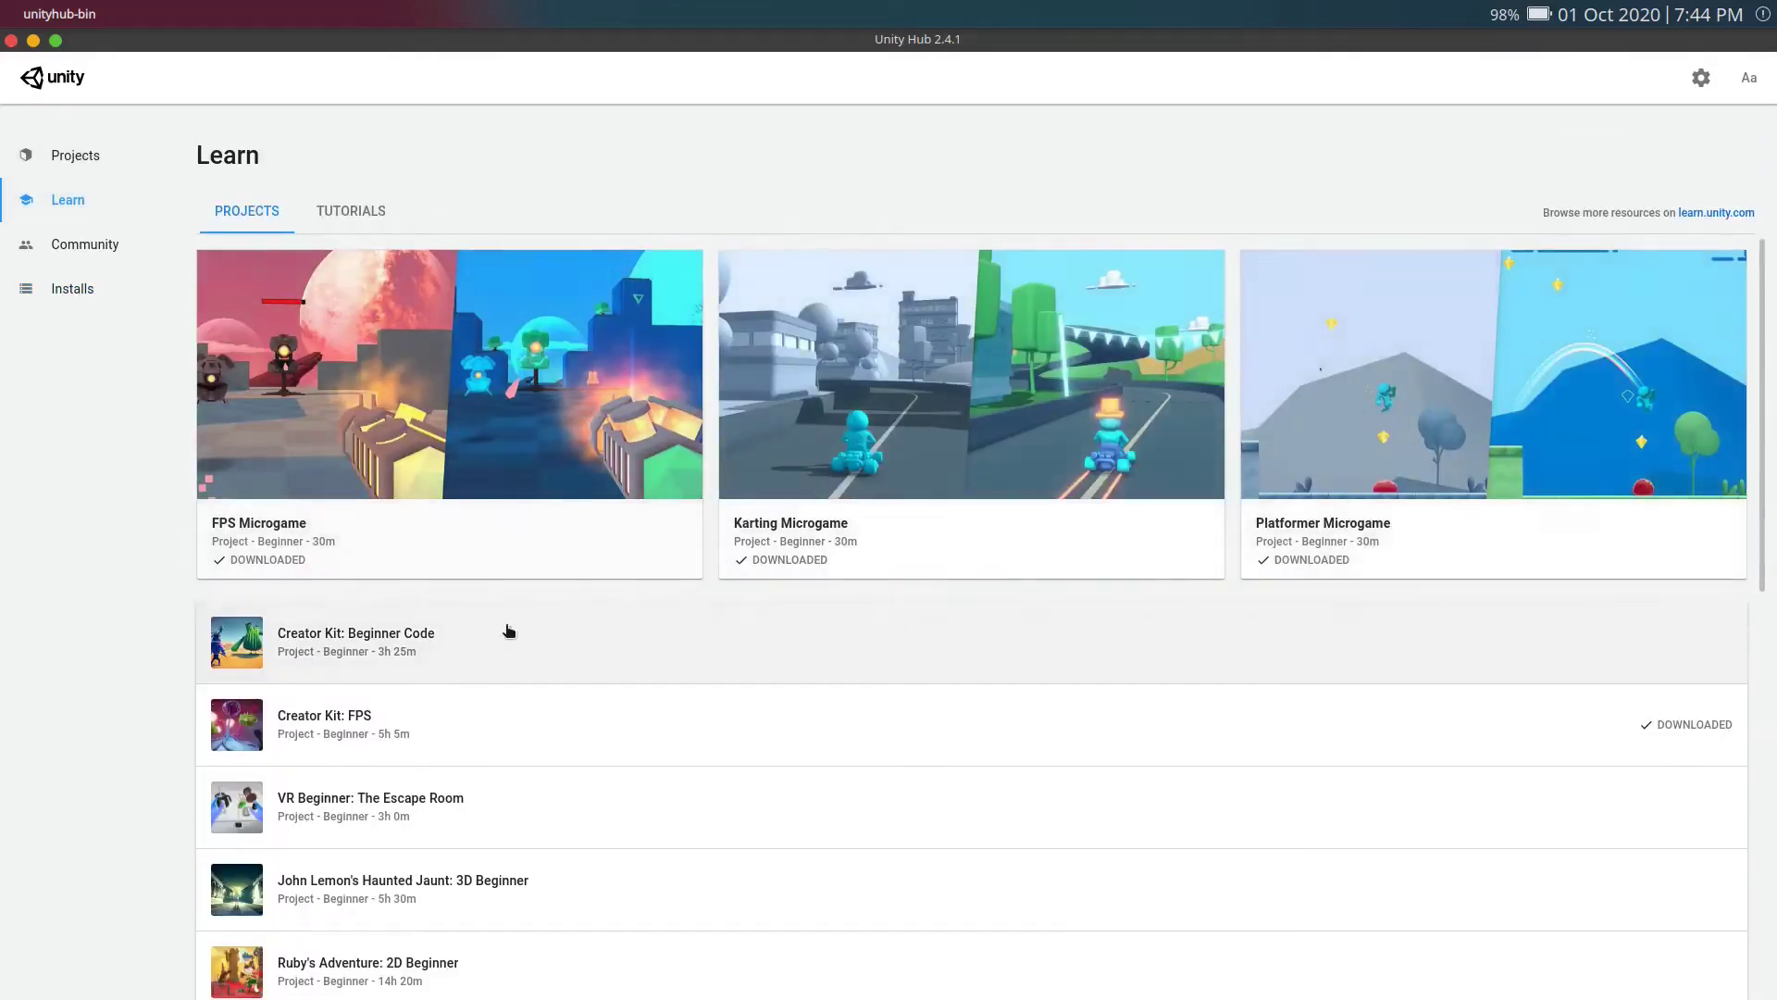
scroll(490, 667, down, 3)
scroll(519, 736, up, 3)
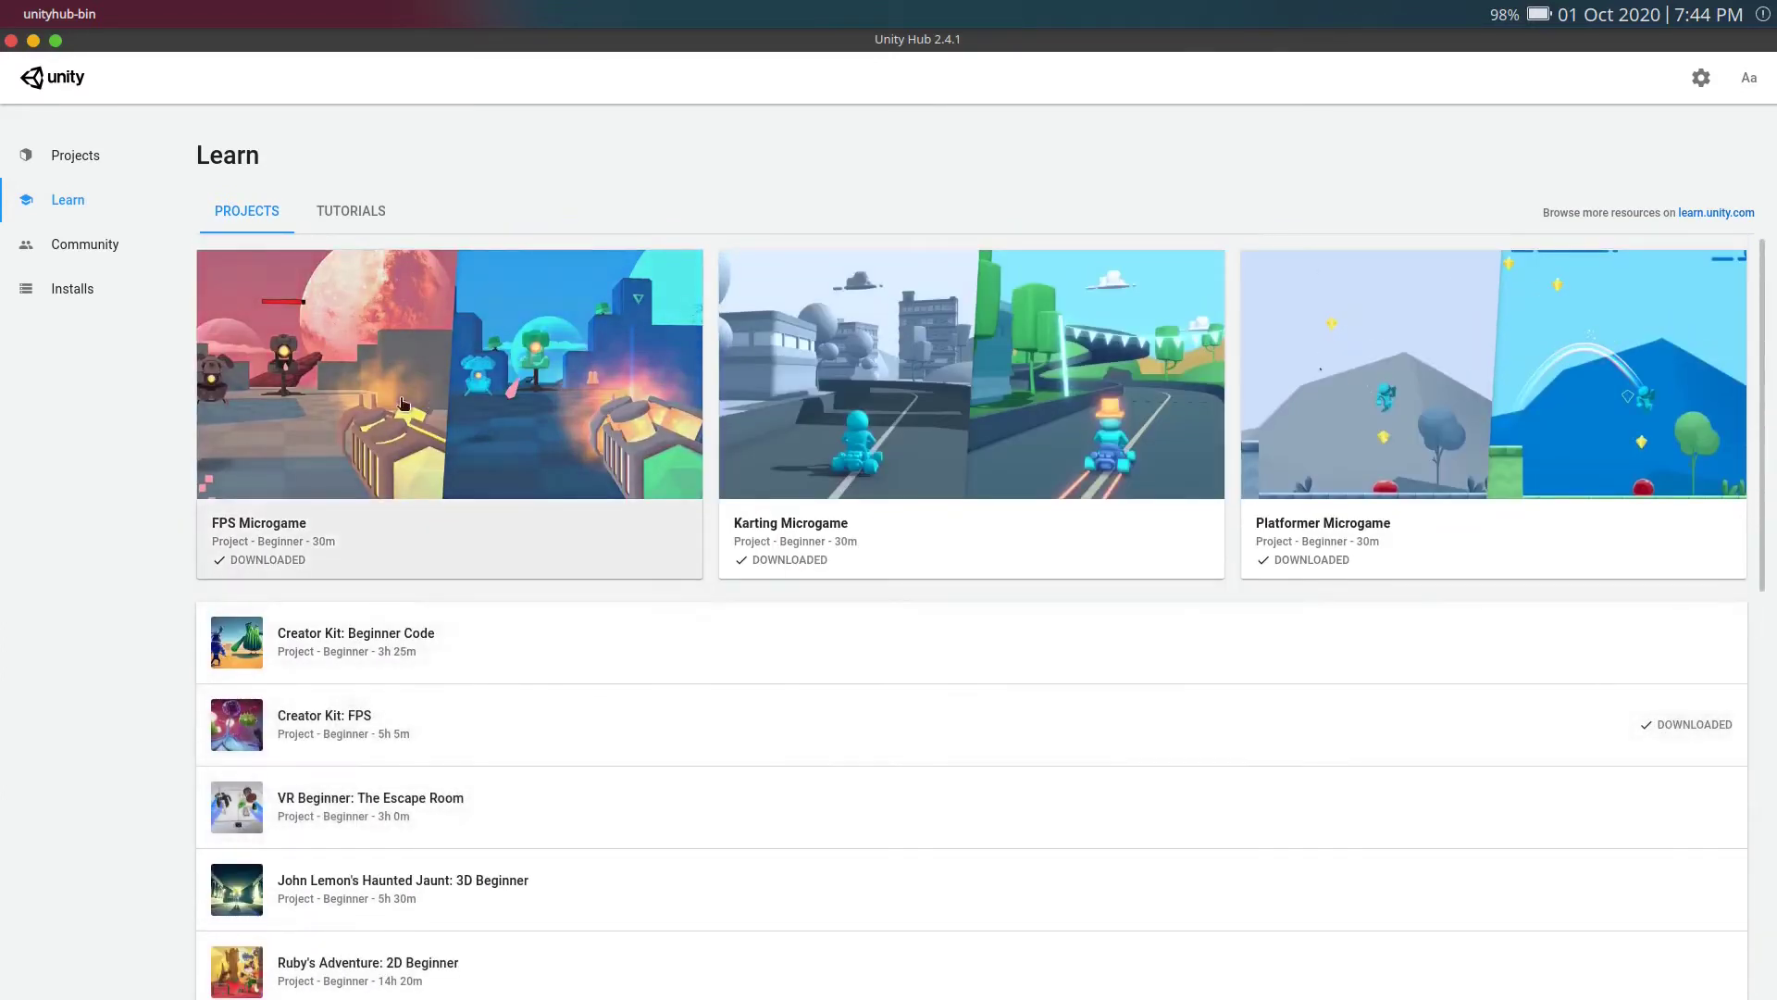
click(479, 393)
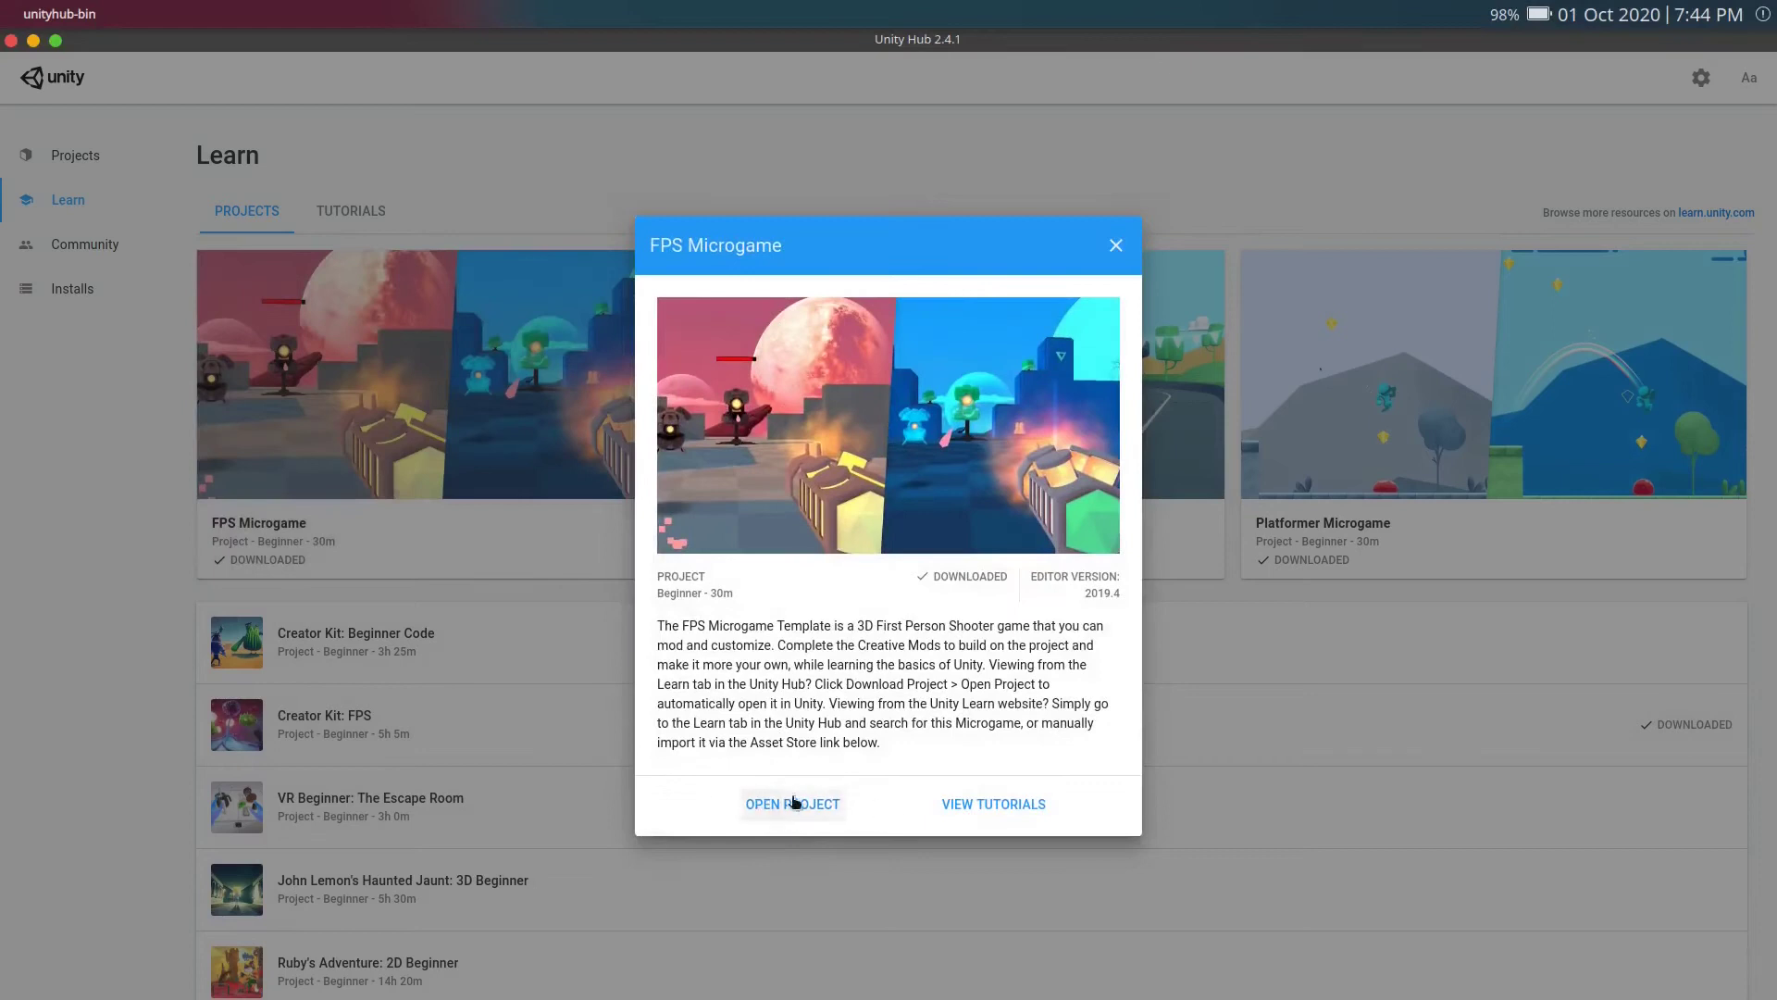
click(774, 812)
click(1116, 246)
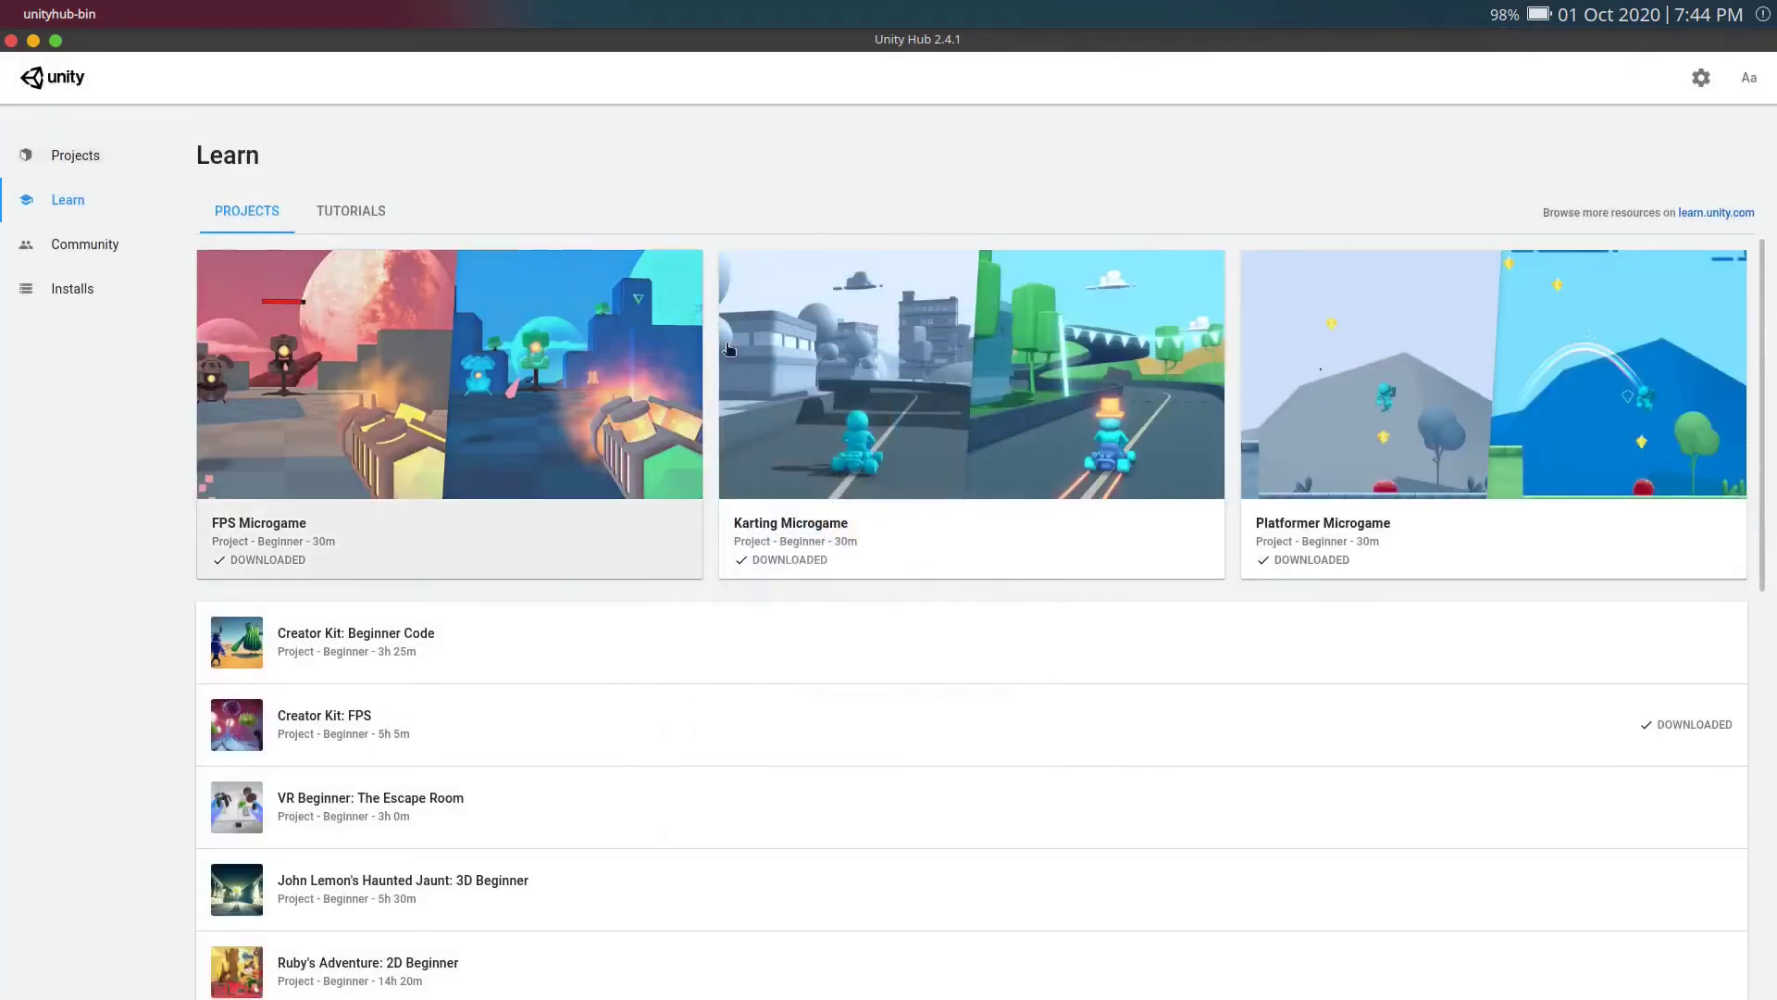
Step: Start a new project with Unity version 2019.4.10f1
click(106, 154)
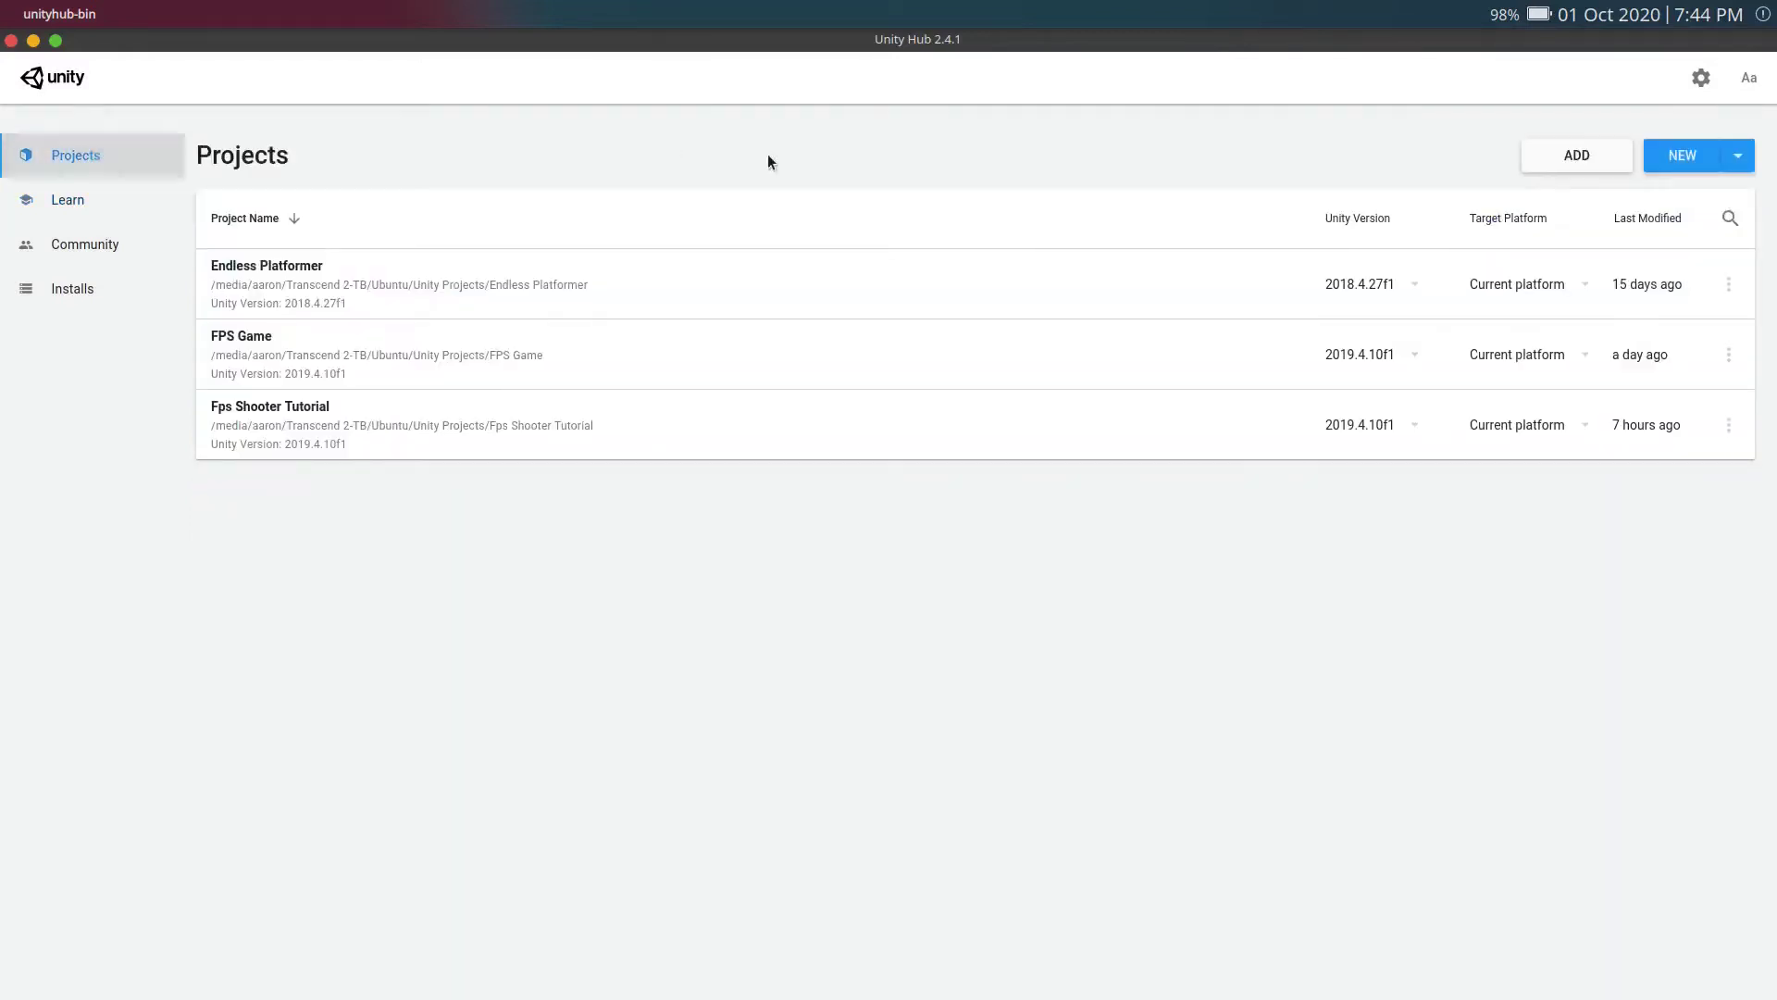
click(1737, 156)
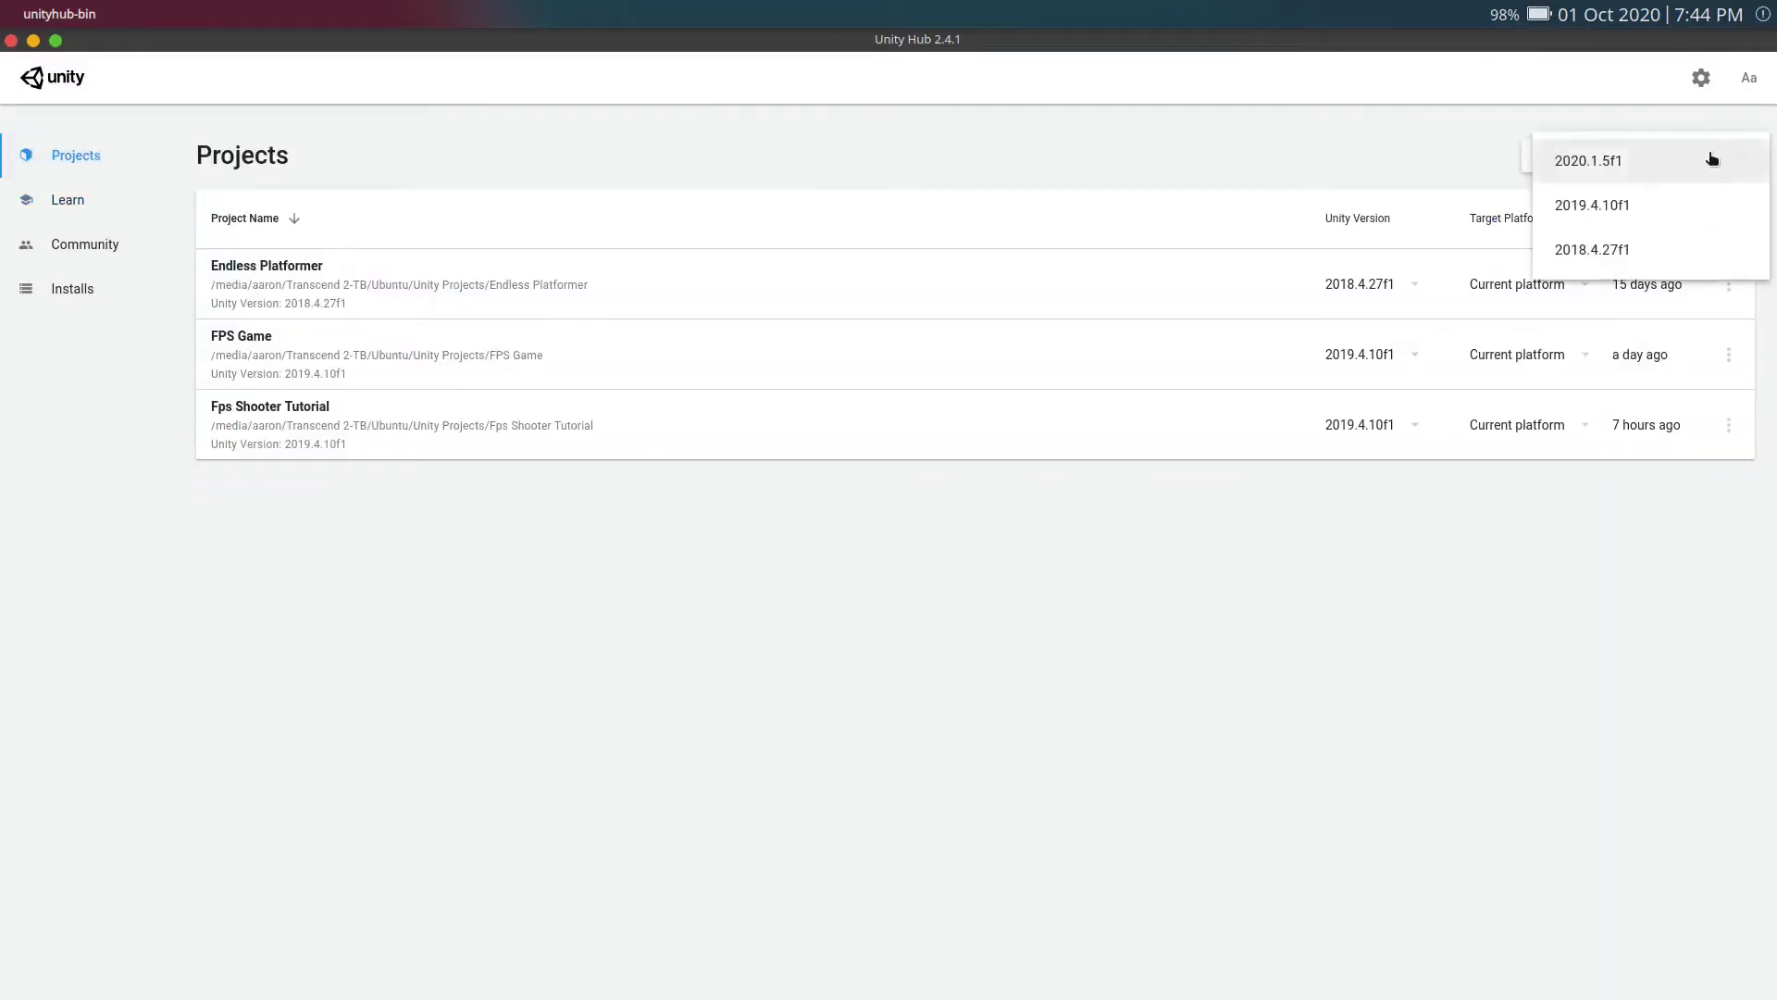
click(1489, 164)
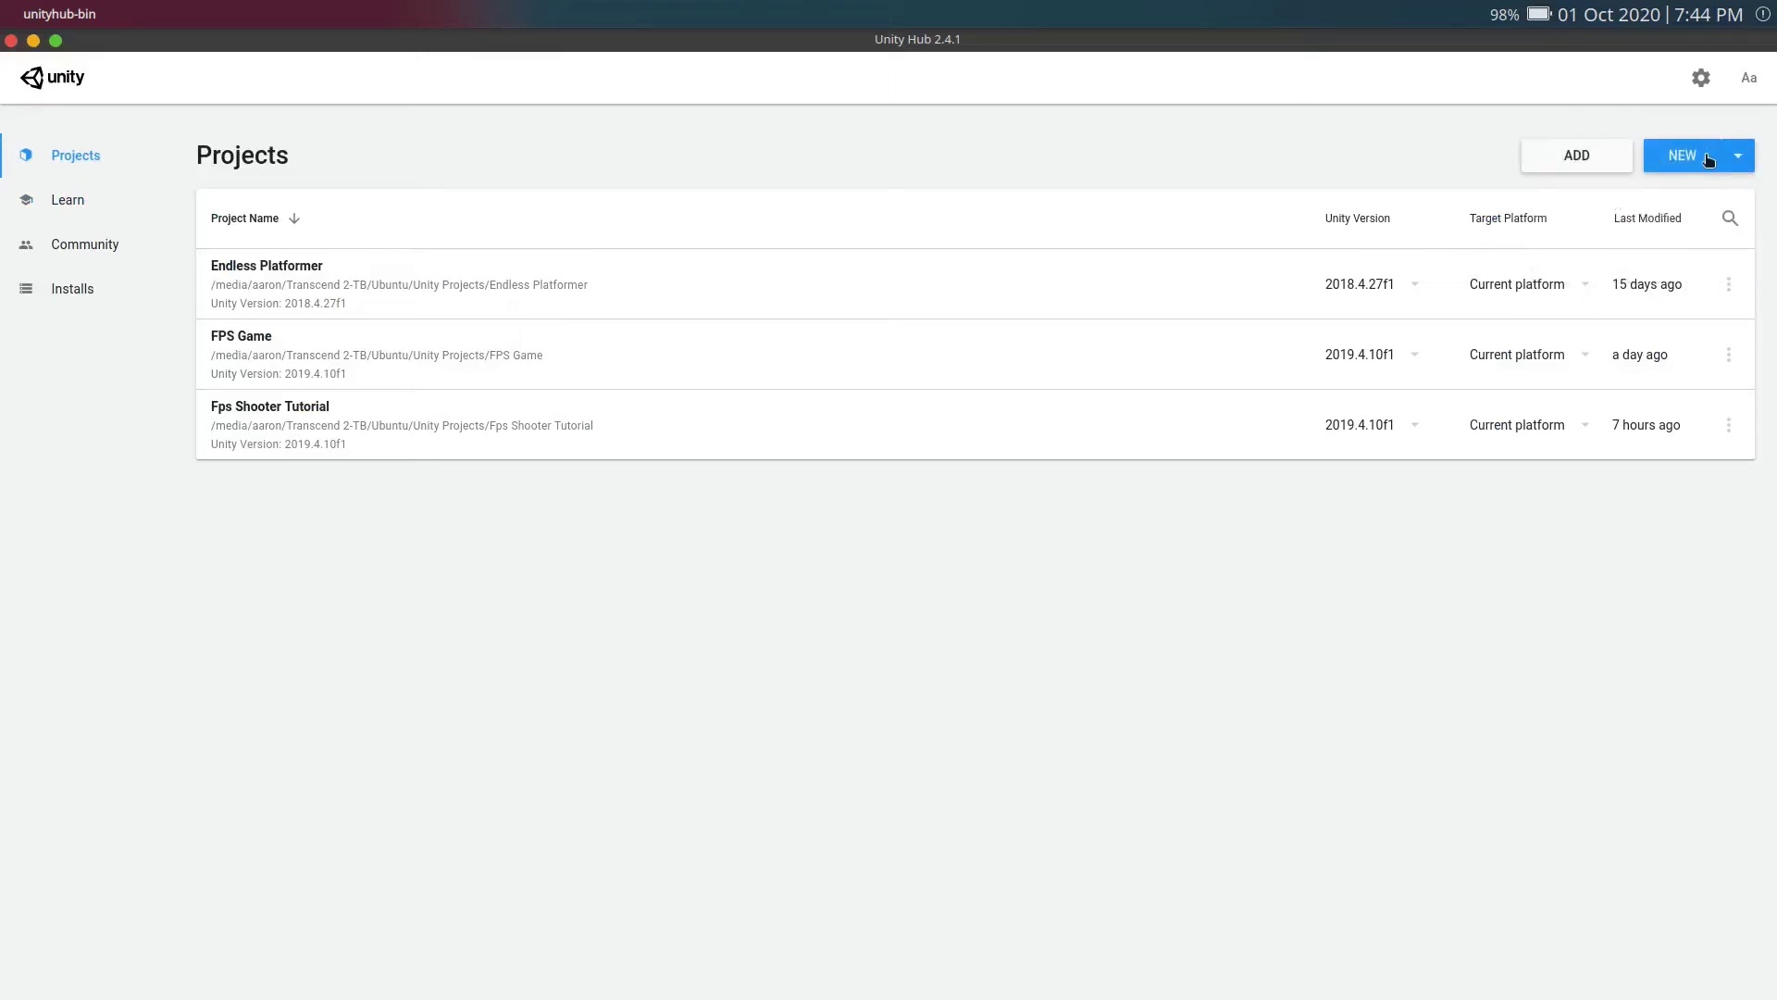
click(1740, 155)
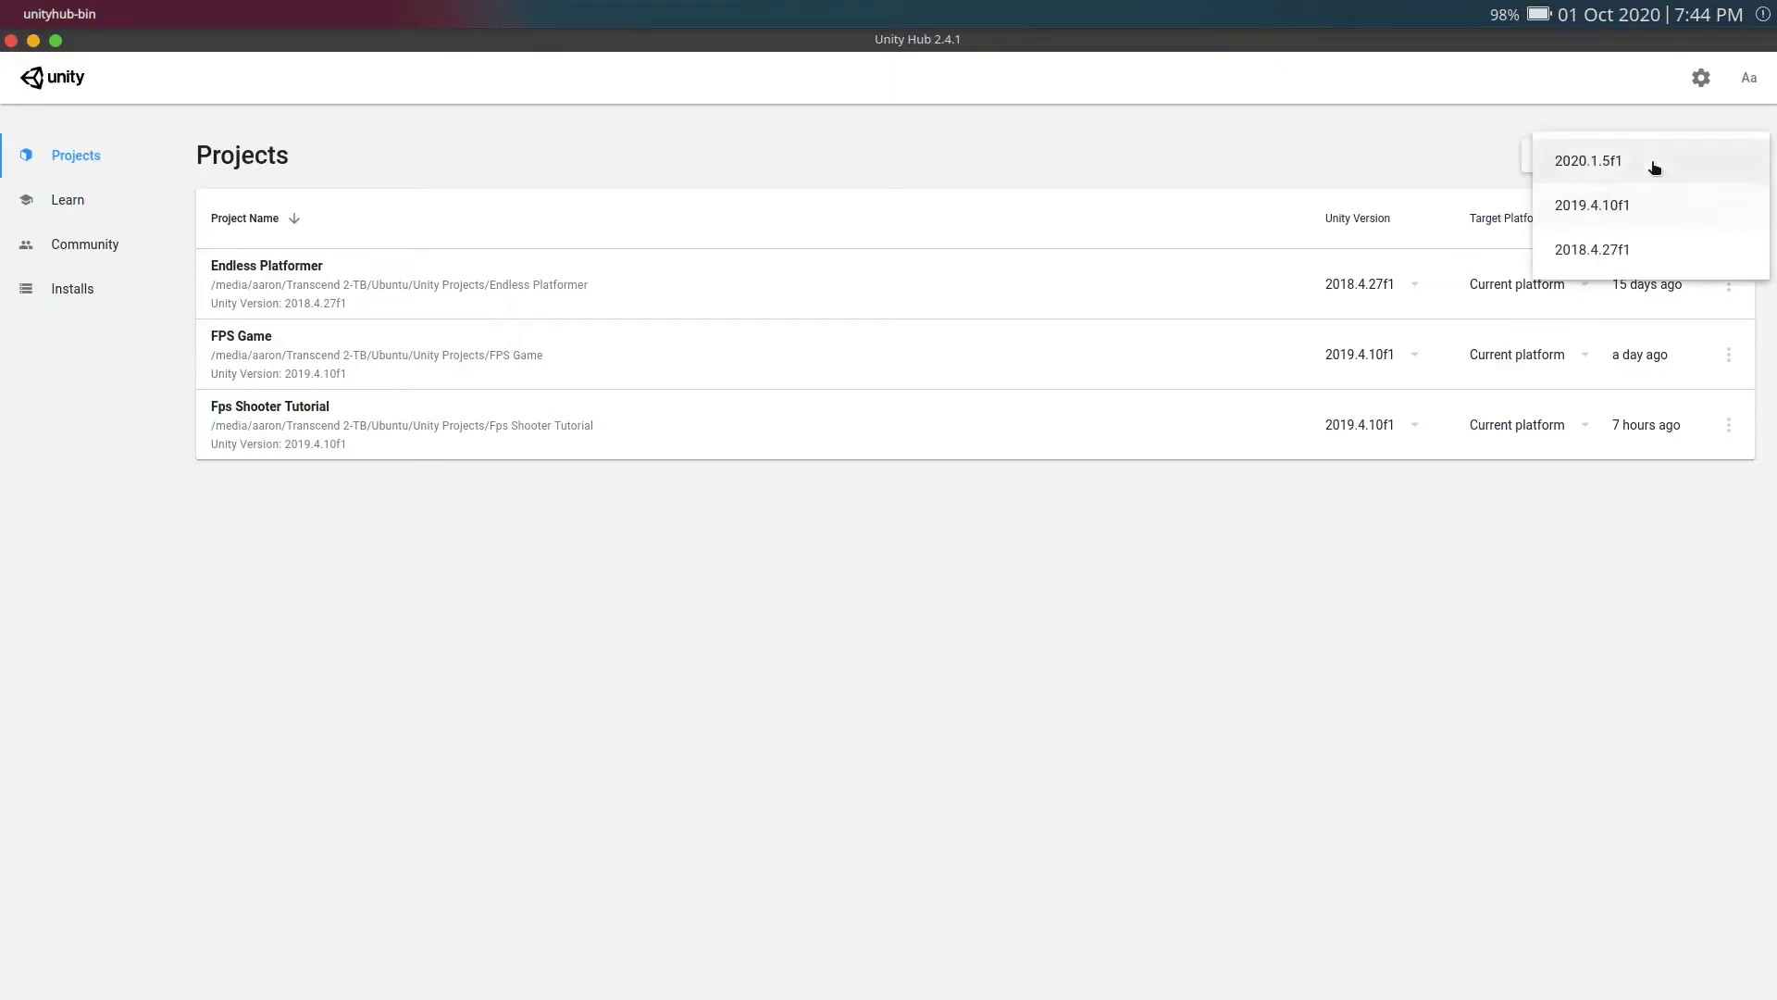
click(1637, 211)
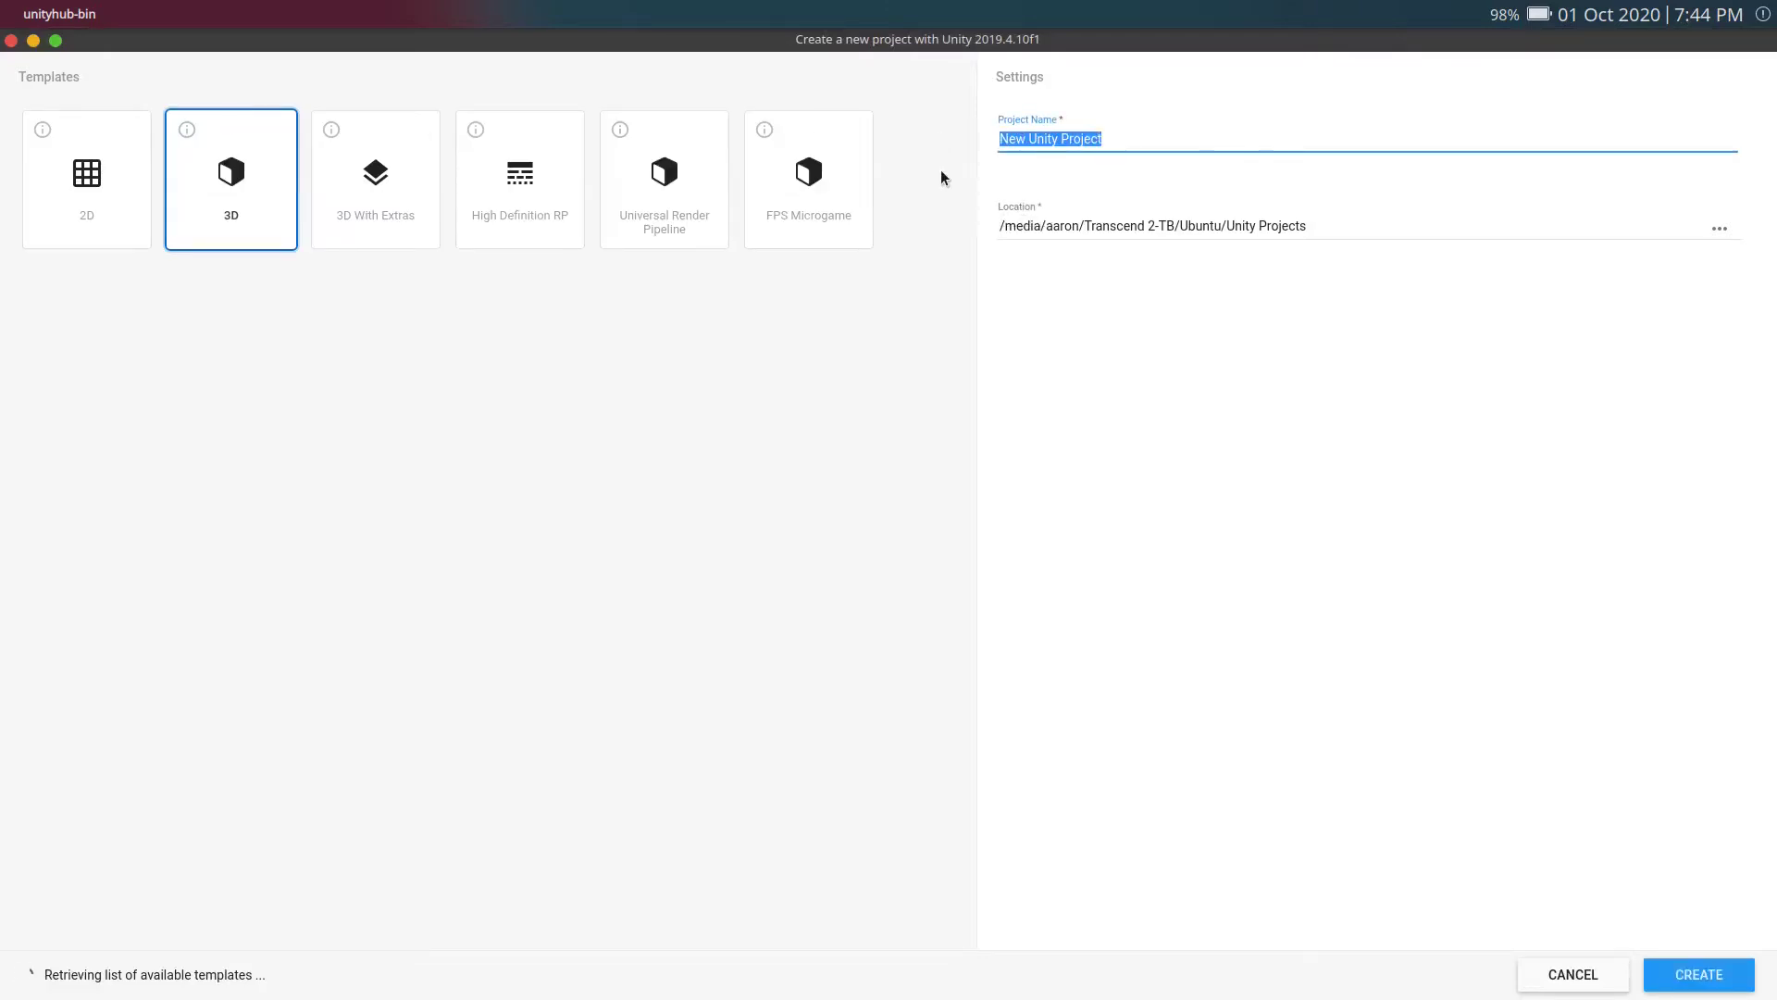
Step: Name the project "Fps Tutorial" and create it from the FPS Microgame template
key(BackSpace)
text(f)
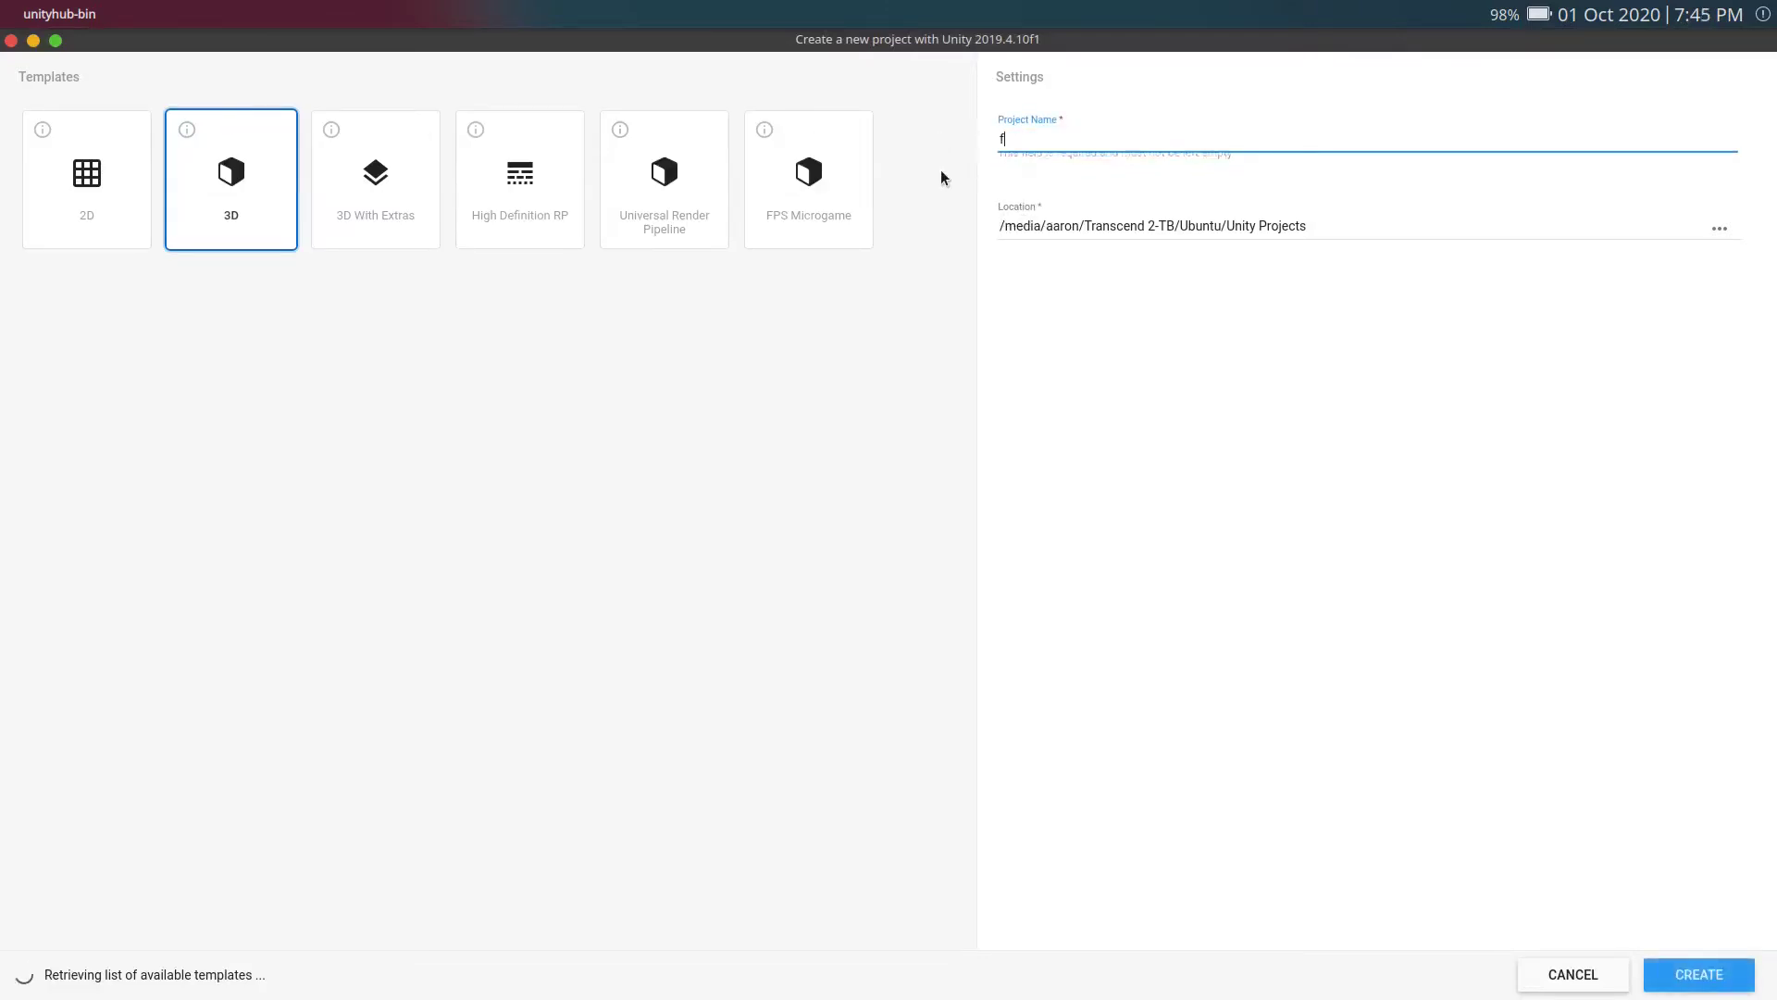
text(ps tutora)
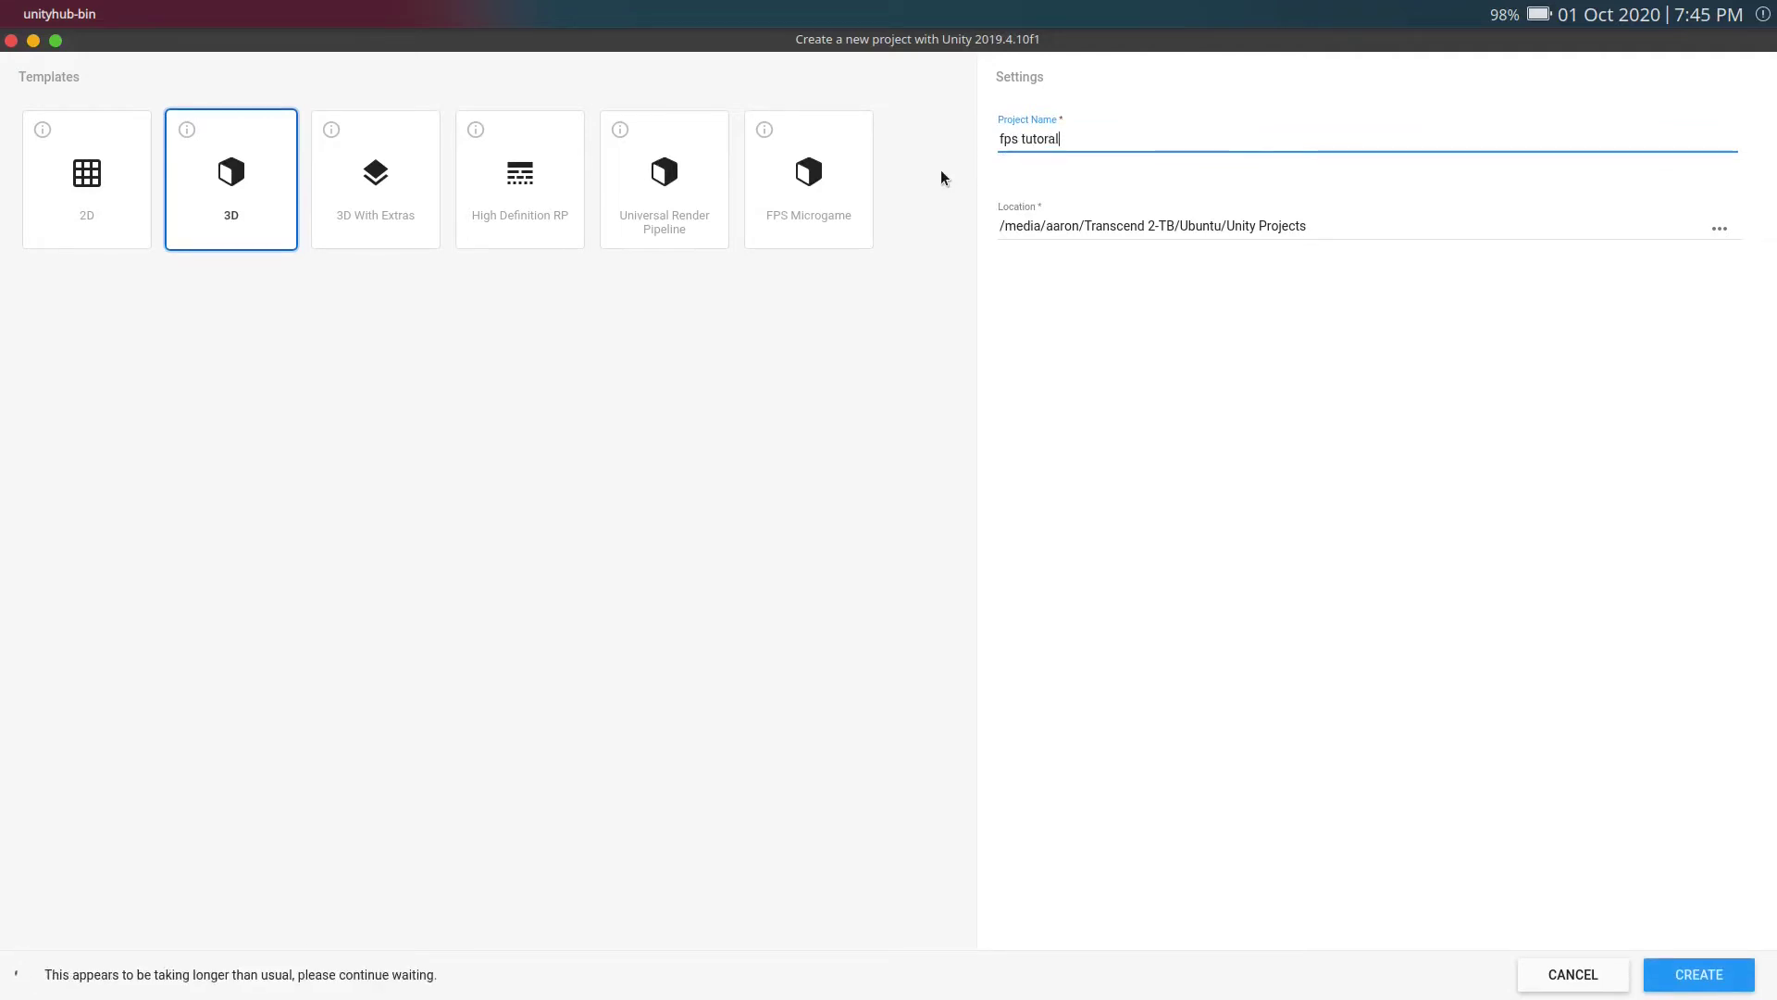
text(l)
key(ctrl+BackSpace)
key(ctrl+BackSpace)
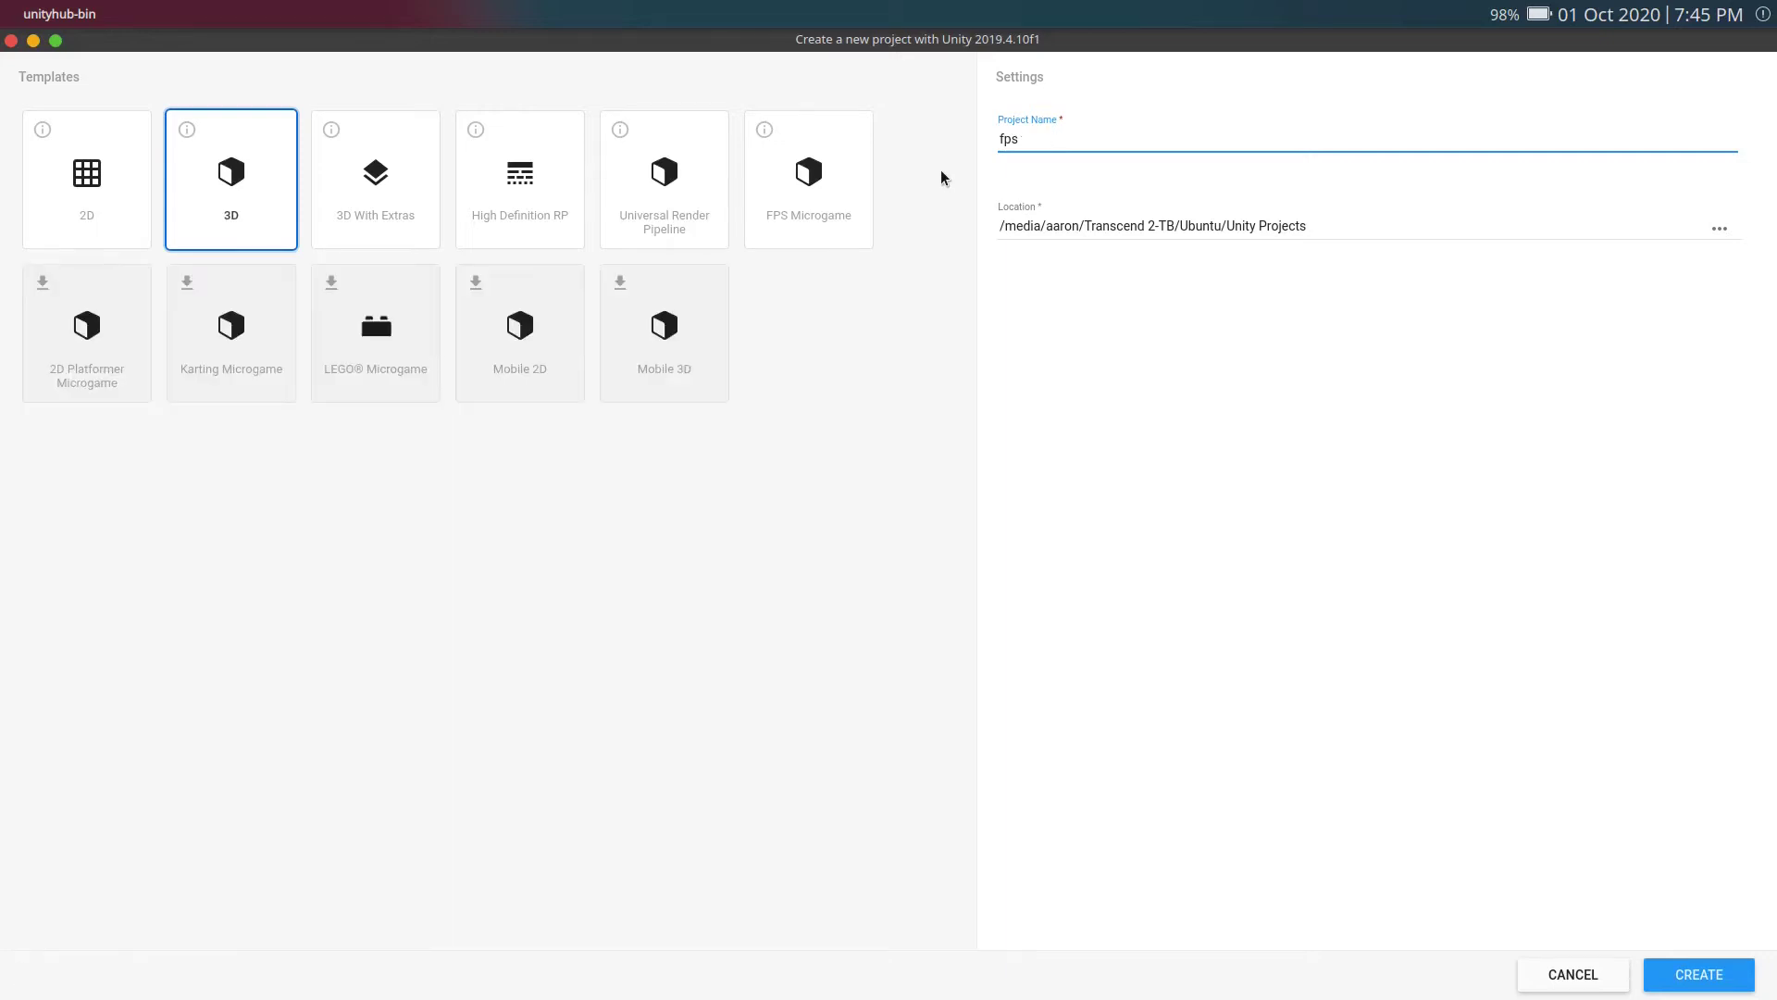
text(Fps Shooter)
triple_click(1047, 138)
click(1086, 135)
double_click(1032, 139)
key(BackSpace)
text(Tutorial)
click(91, 195)
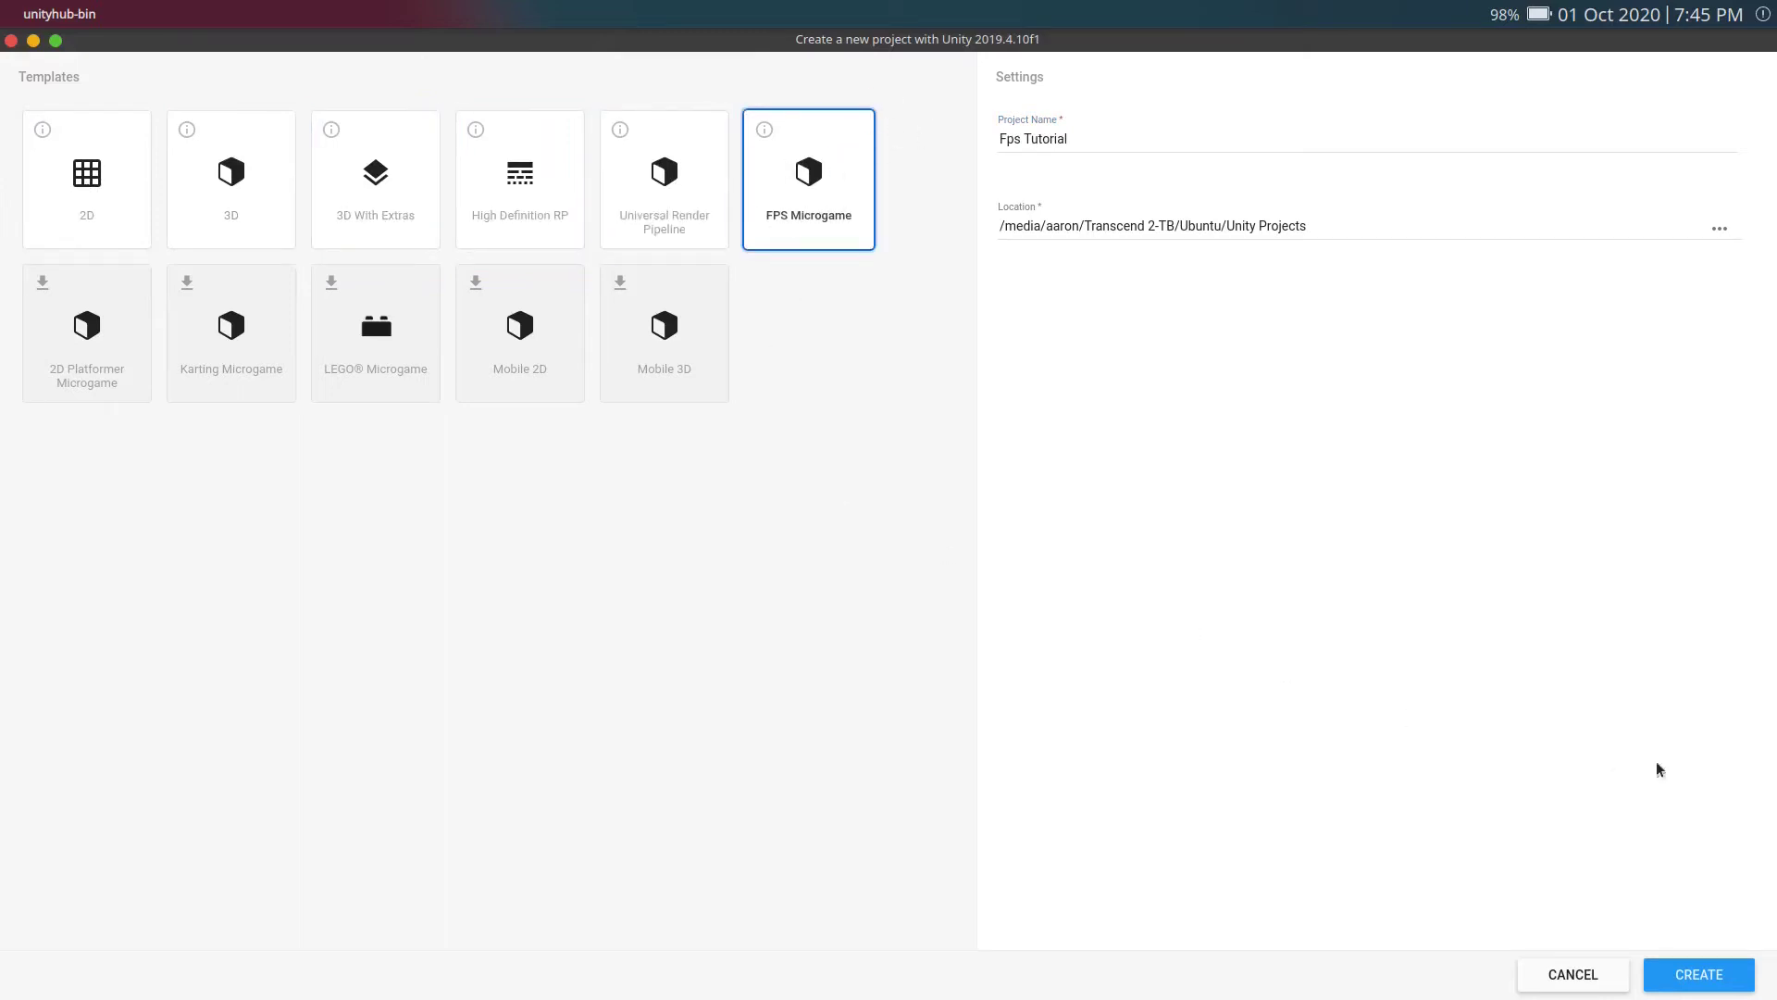
click(1708, 974)
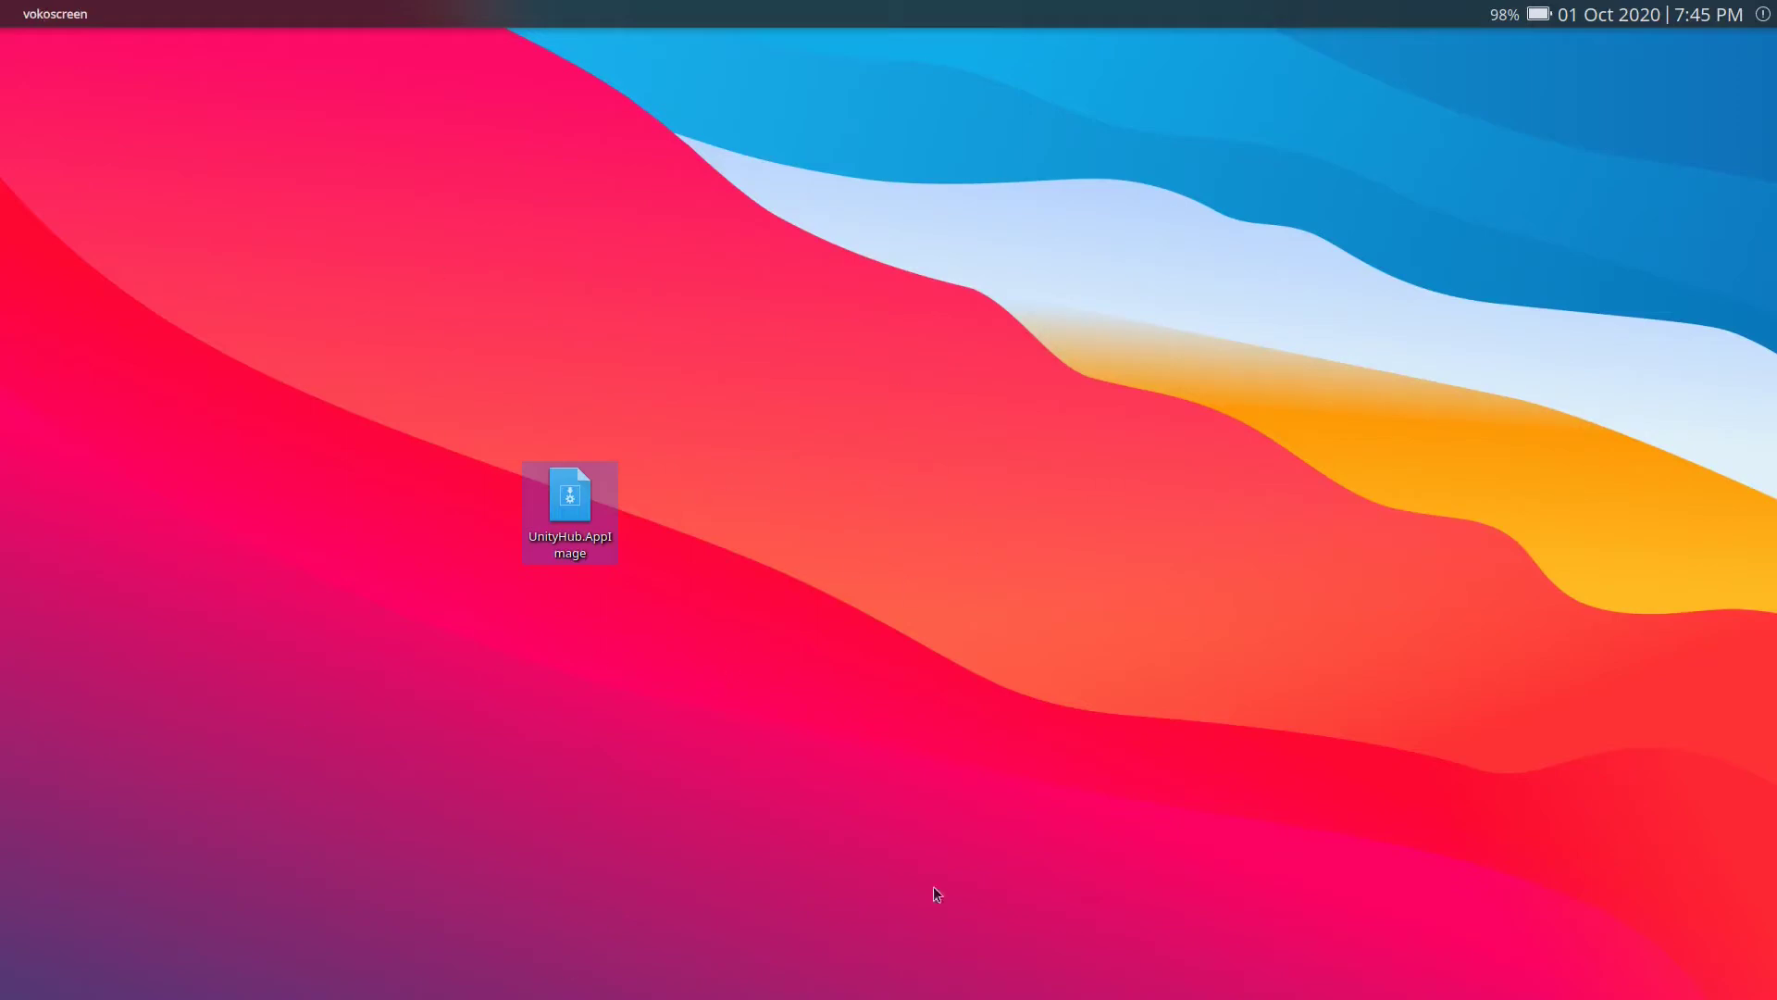
drag(258, 330, 1039, 759)
click(1039, 759)
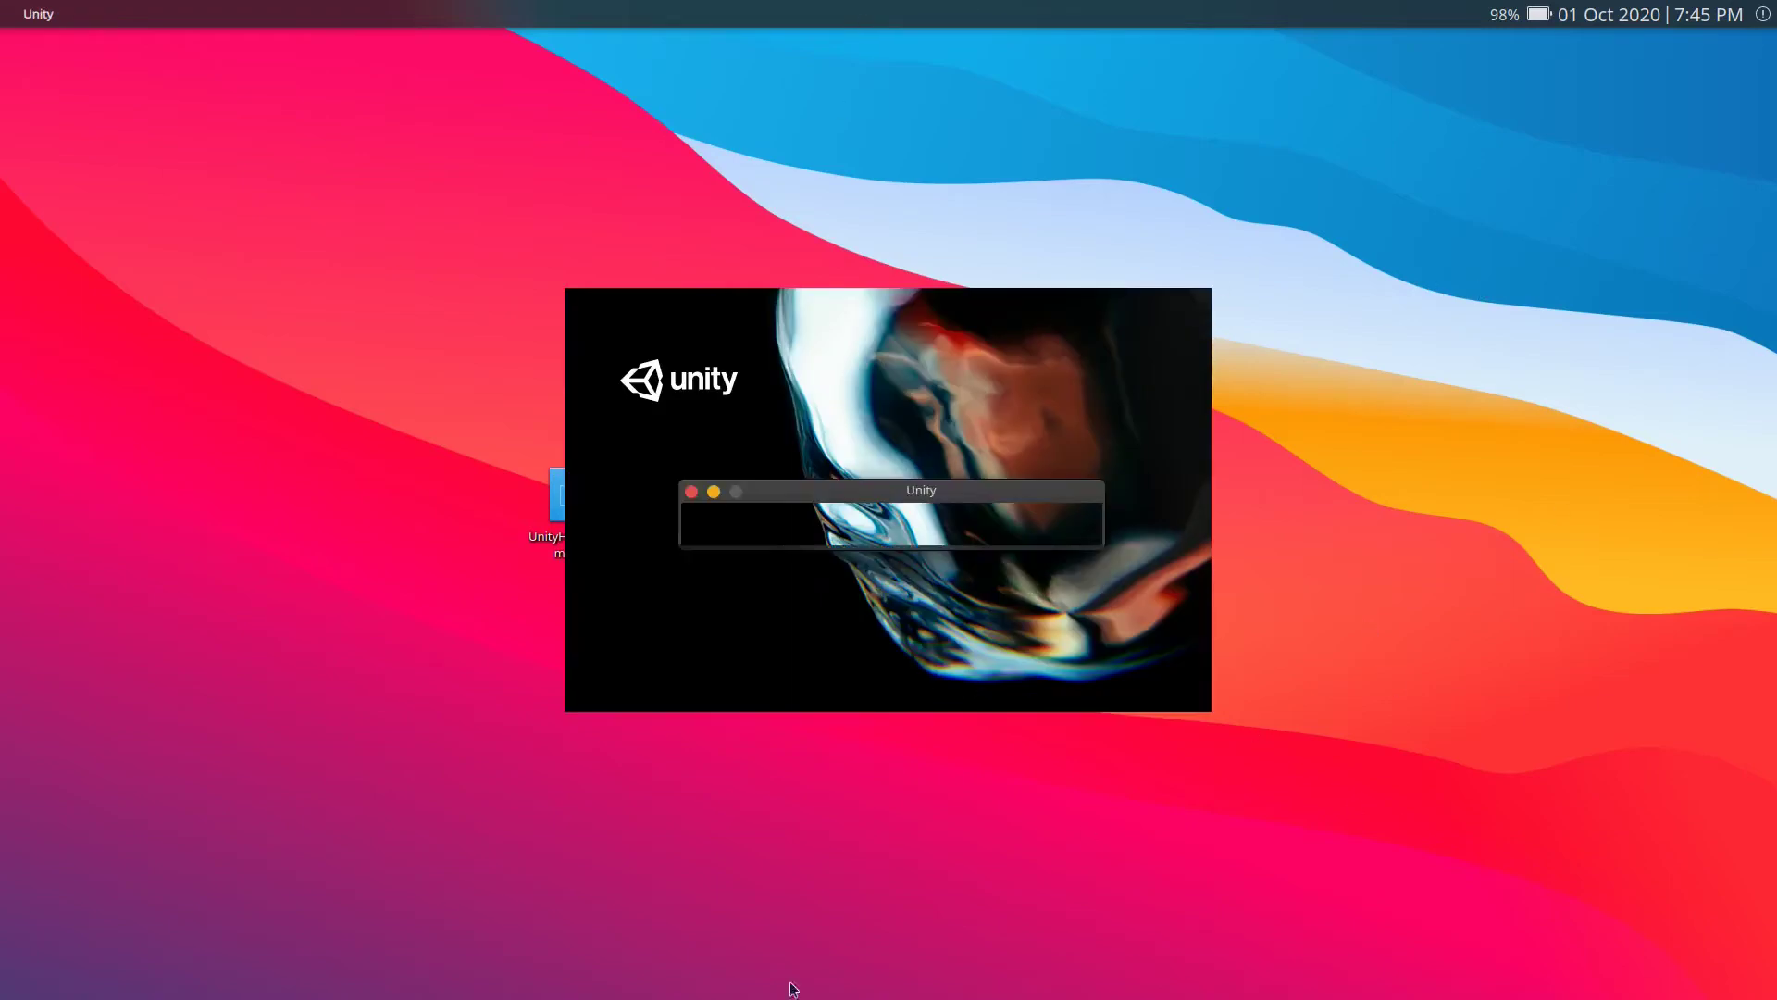
mouse_move(863, 492)
mouse_down()
mouse_move(923, 476)
mouse_move(883, 491)
mouse_up()
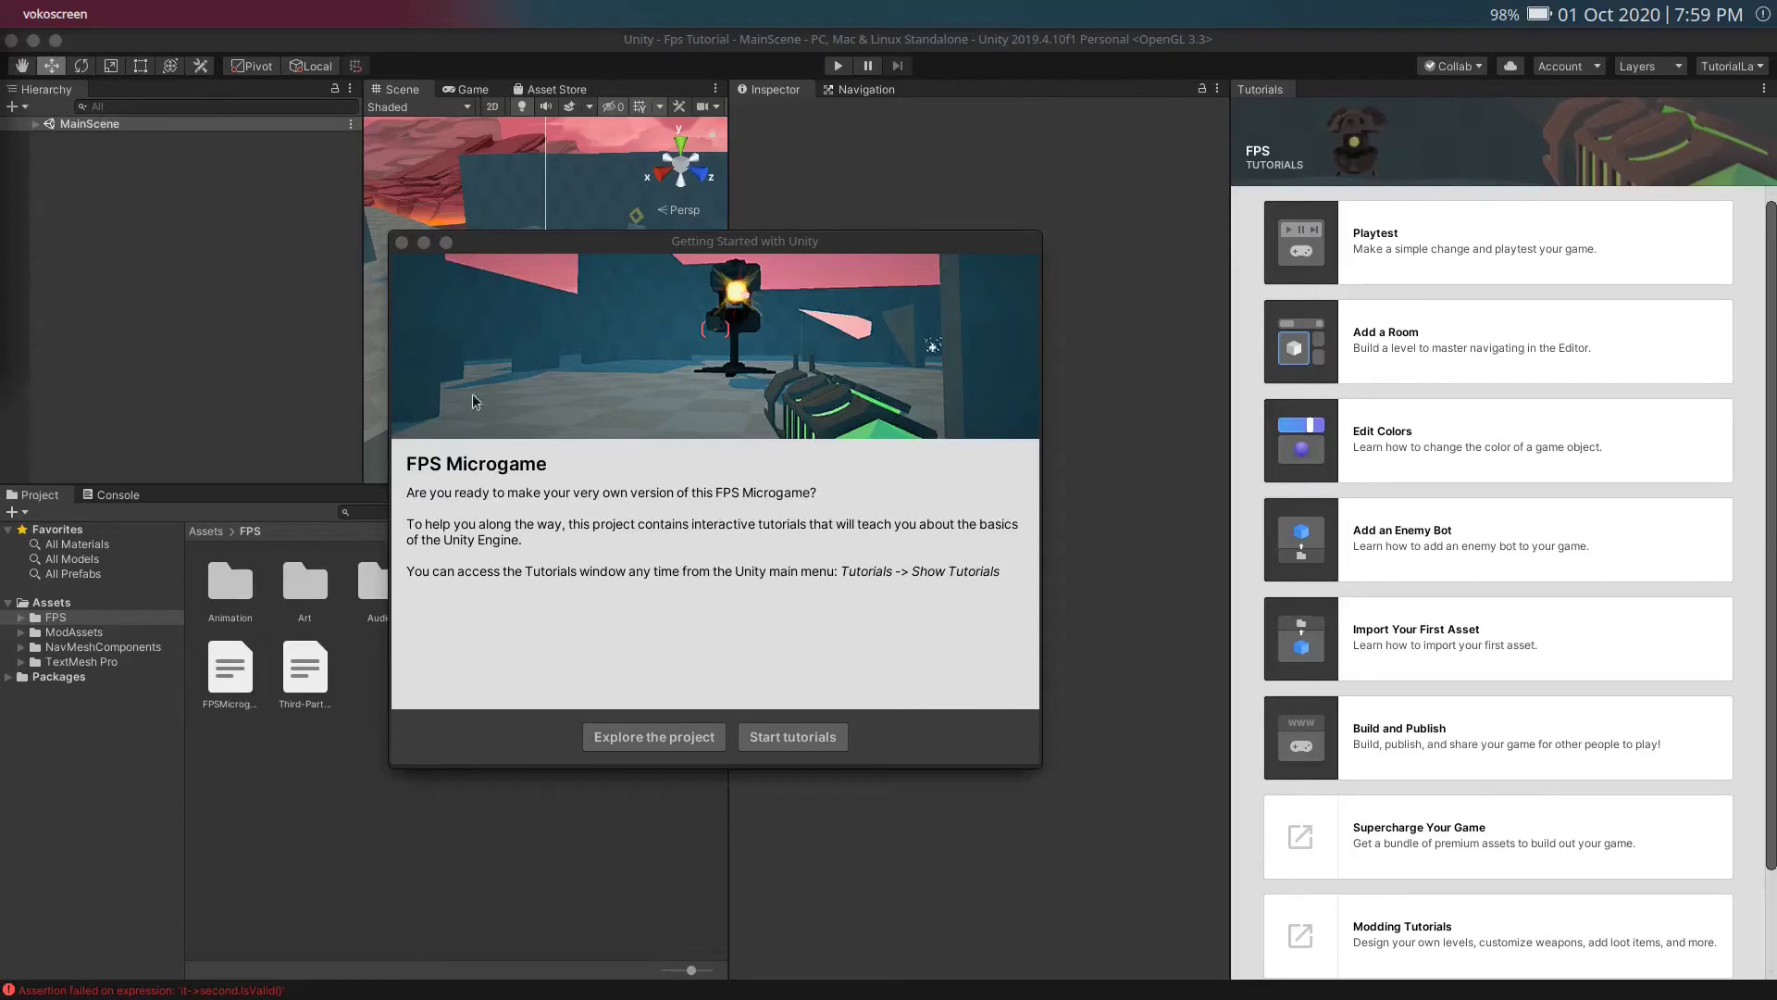
Step: Dismiss the Getting Started with Unity window and close the Tutorials panel, acknowledging its notice
drag(629, 245, 648, 252)
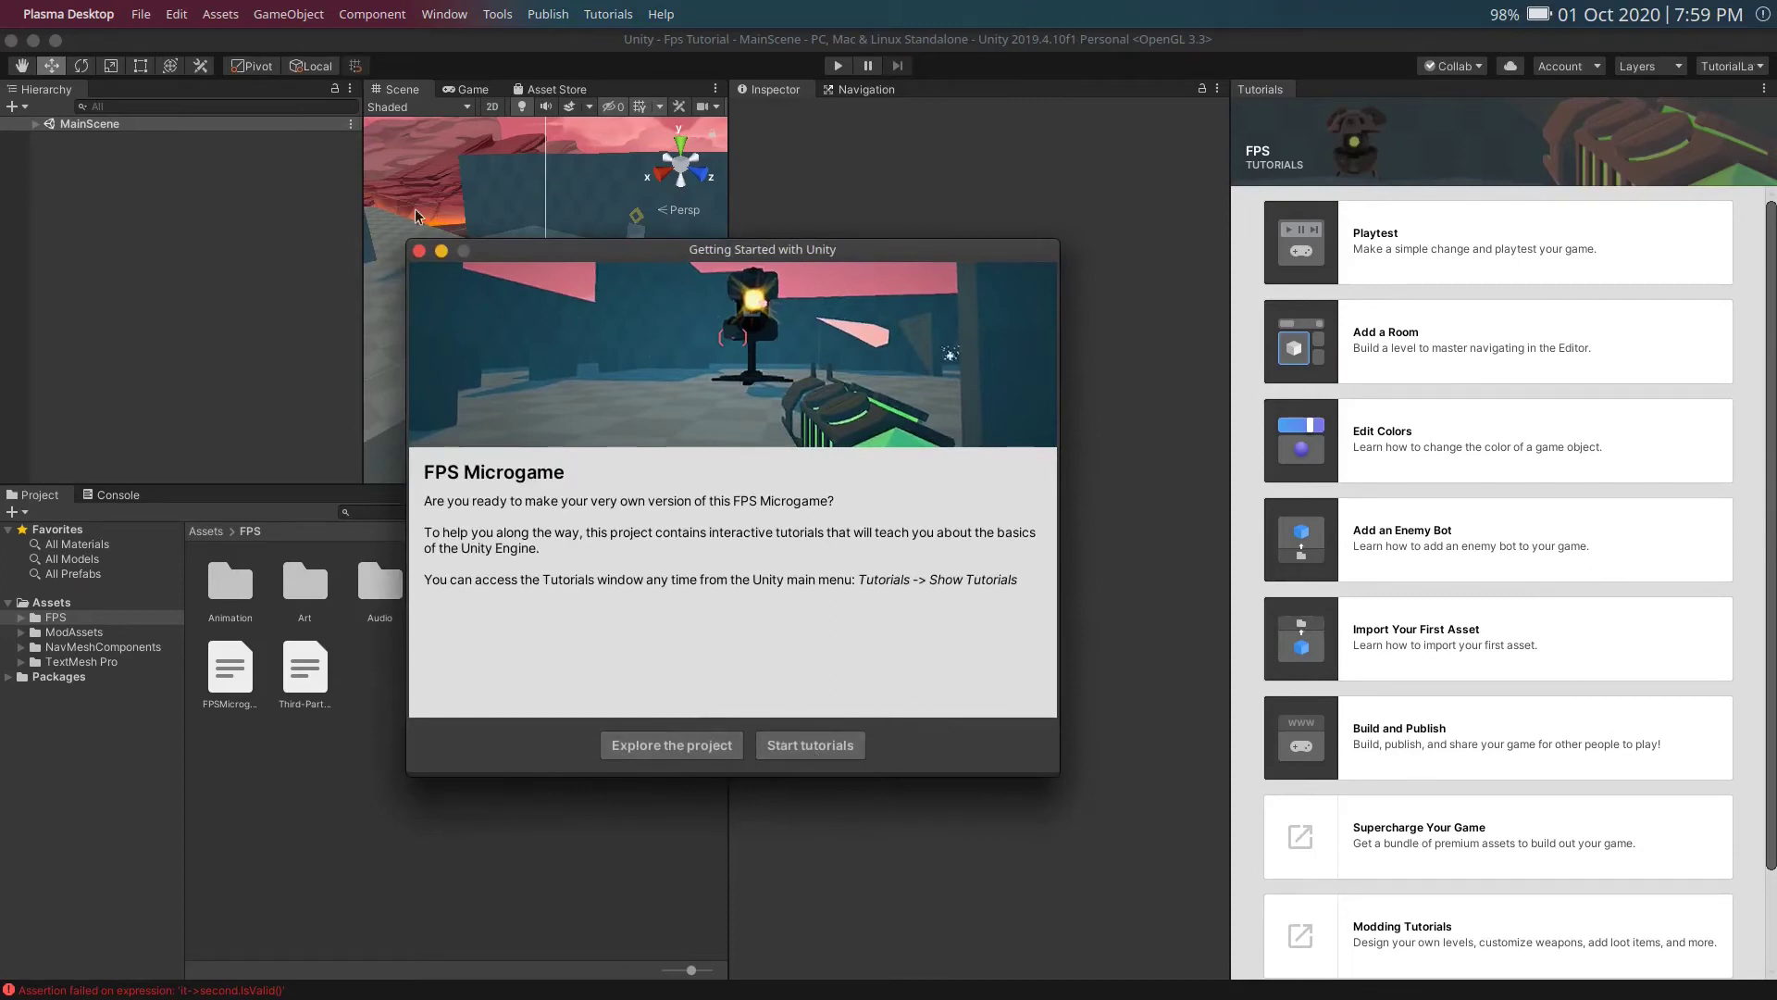
click(419, 251)
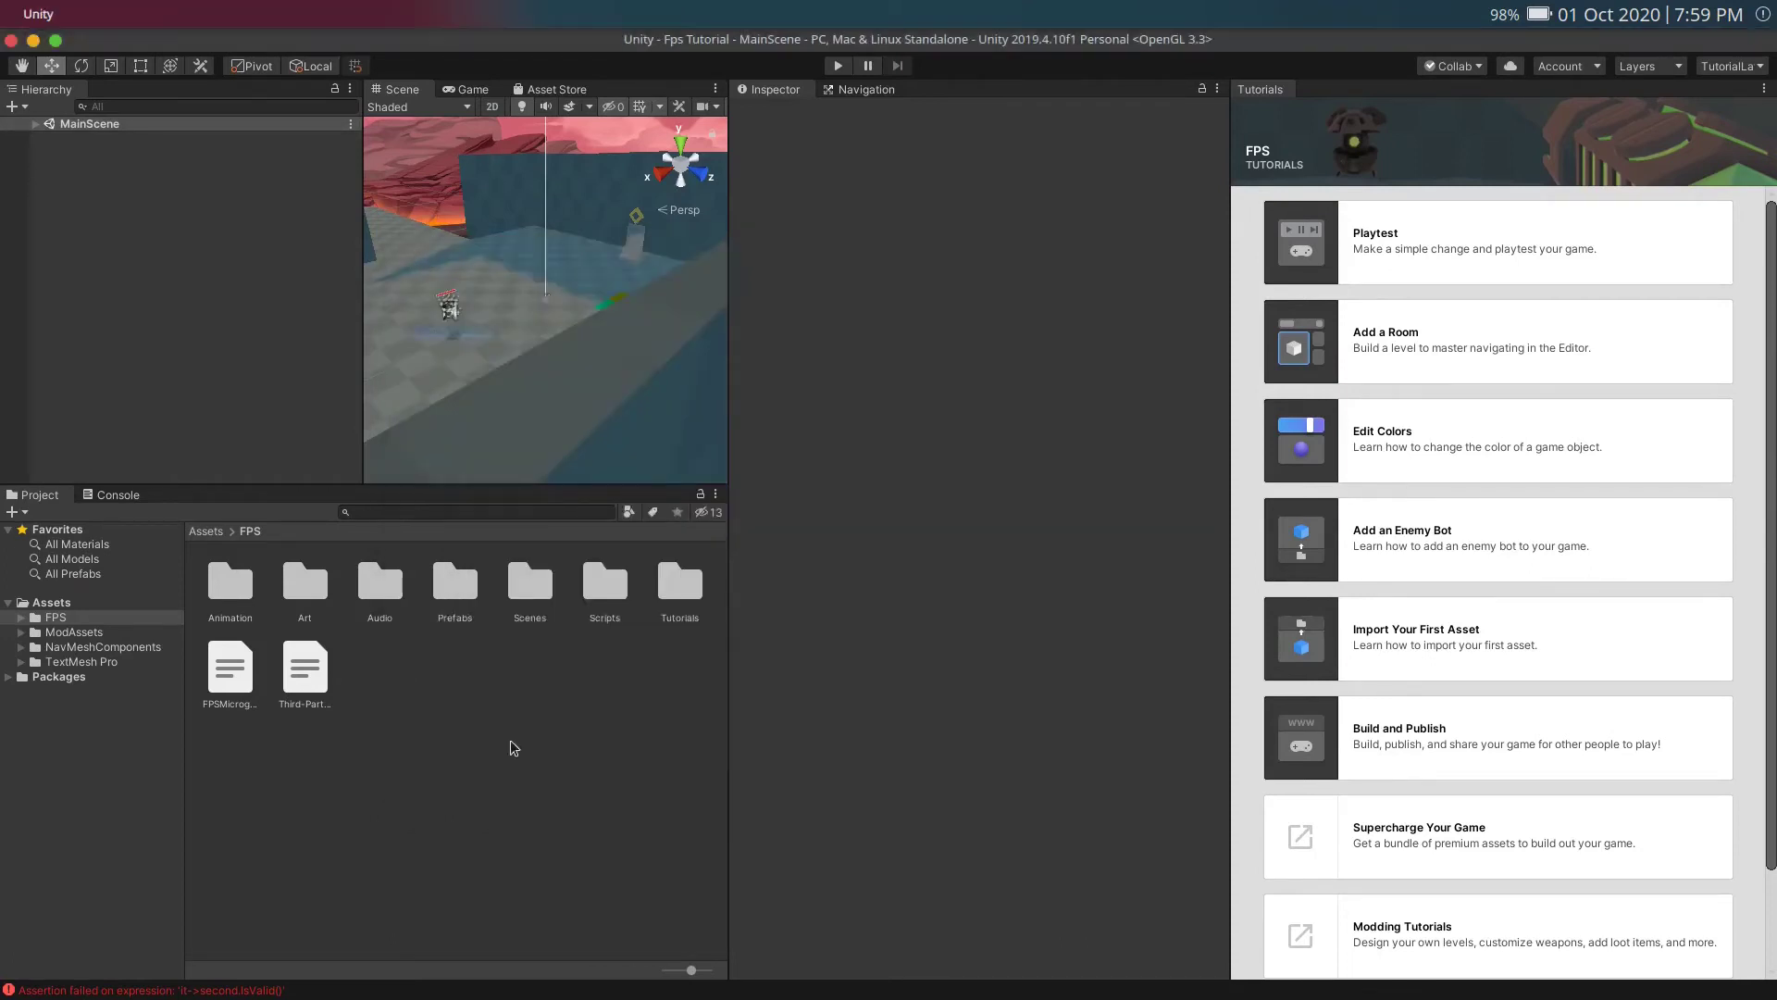
scroll(1358, 717, down, 1)
scroll(1358, 718, up, 1)
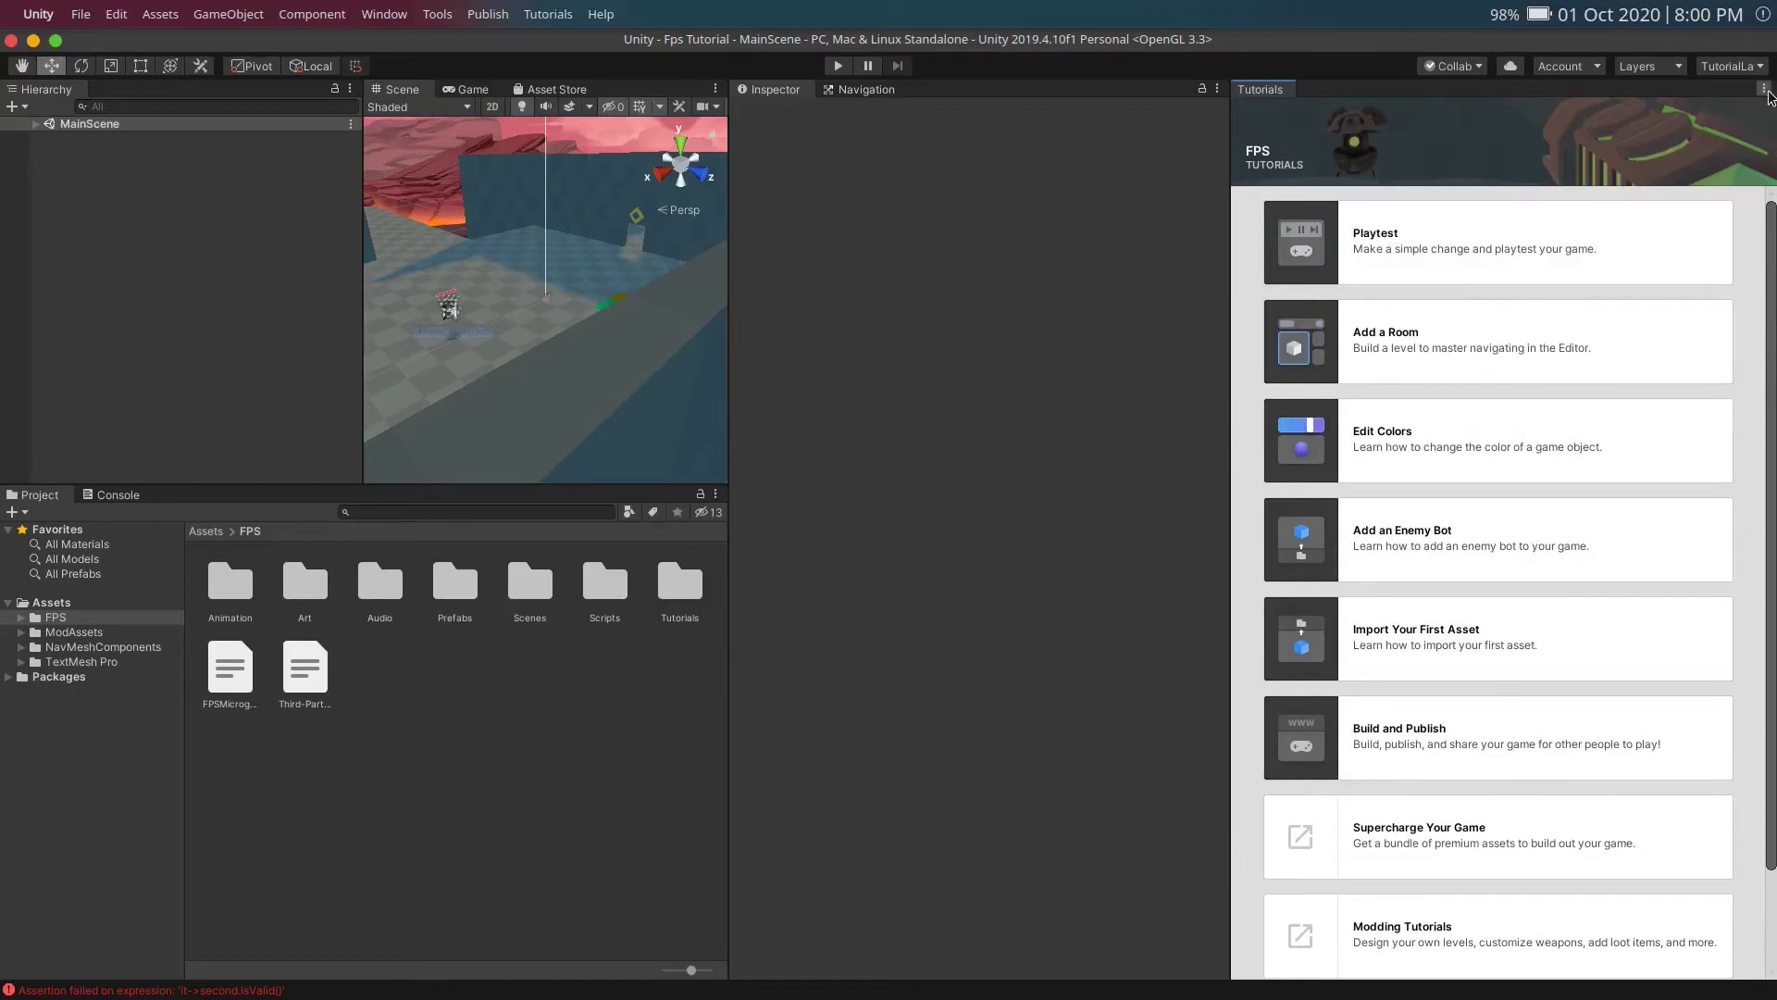
click(1765, 90)
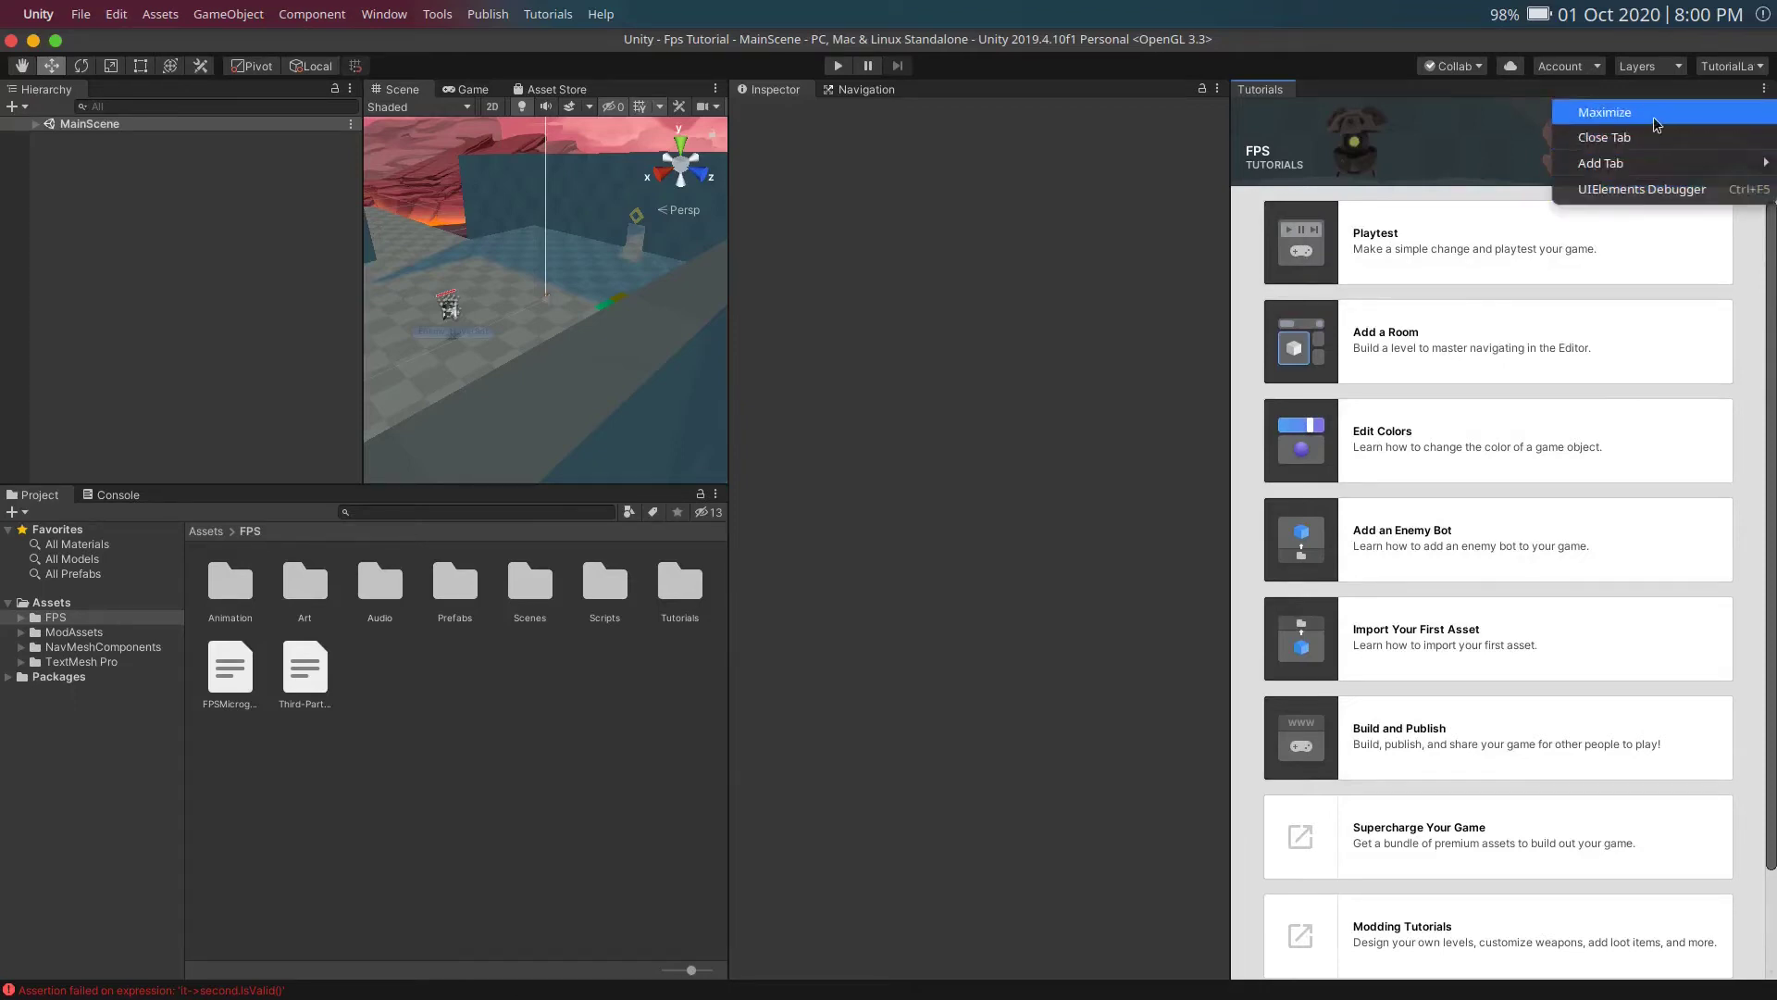
click(1647, 144)
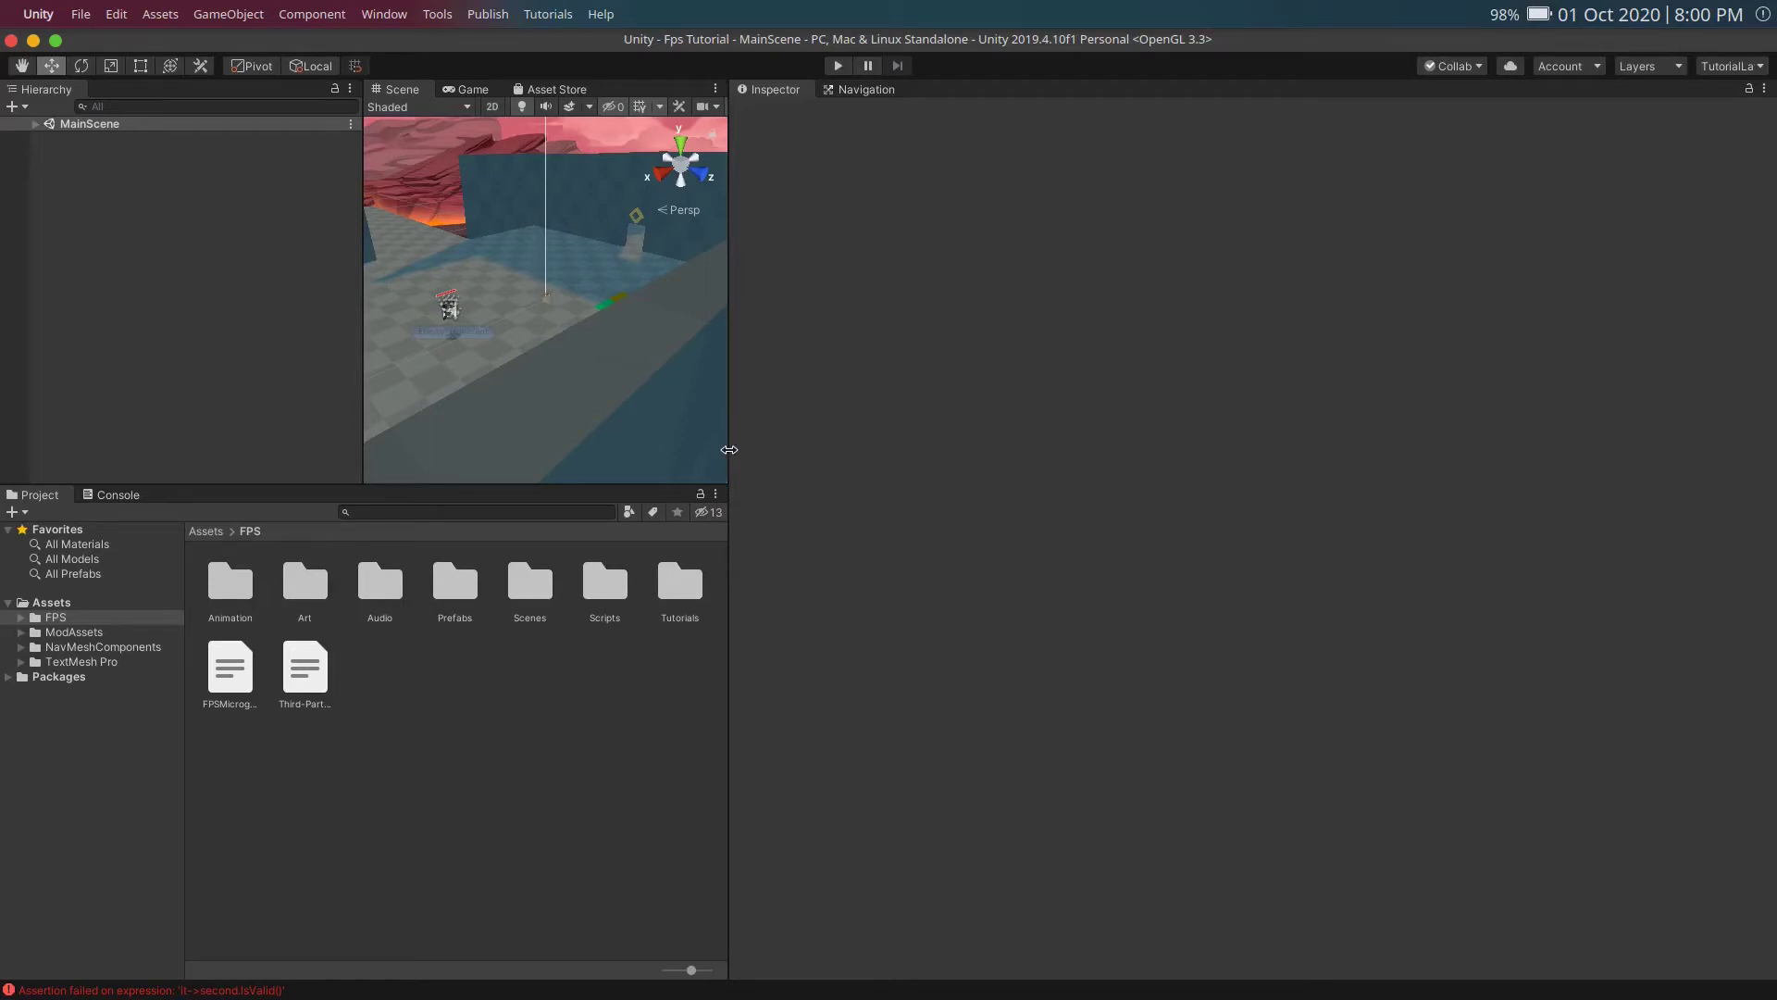
drag(879, 482, 759, 426)
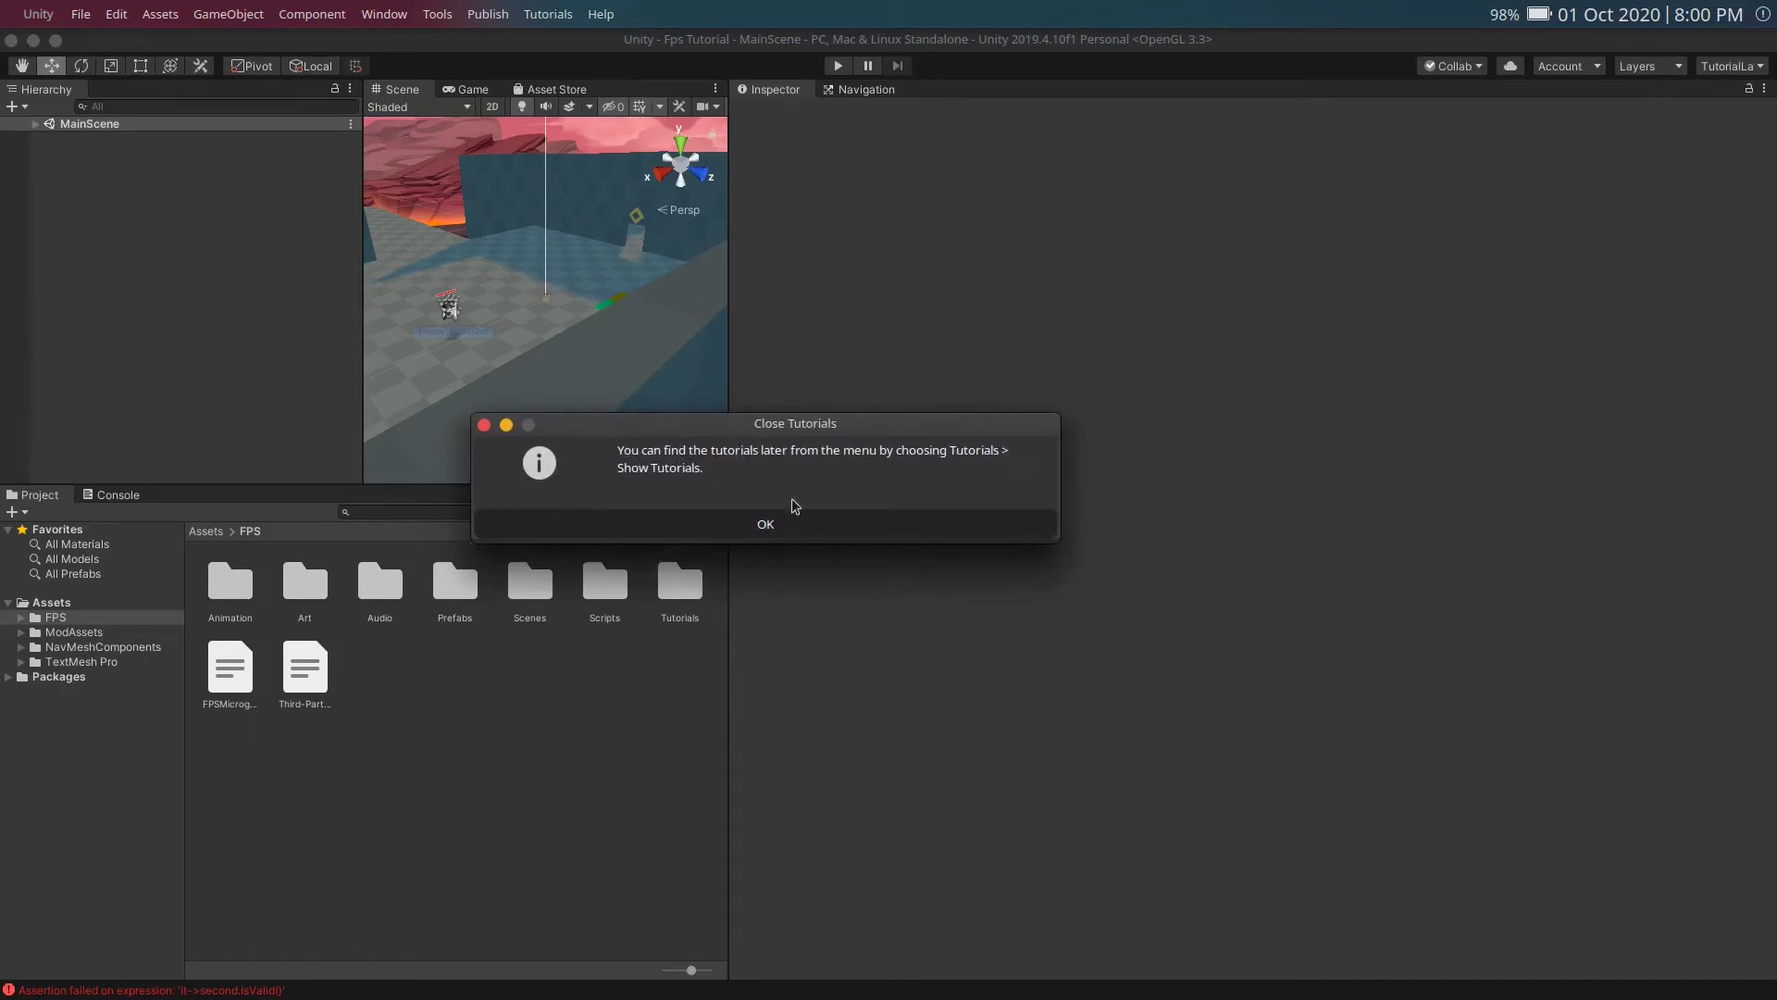
click(734, 523)
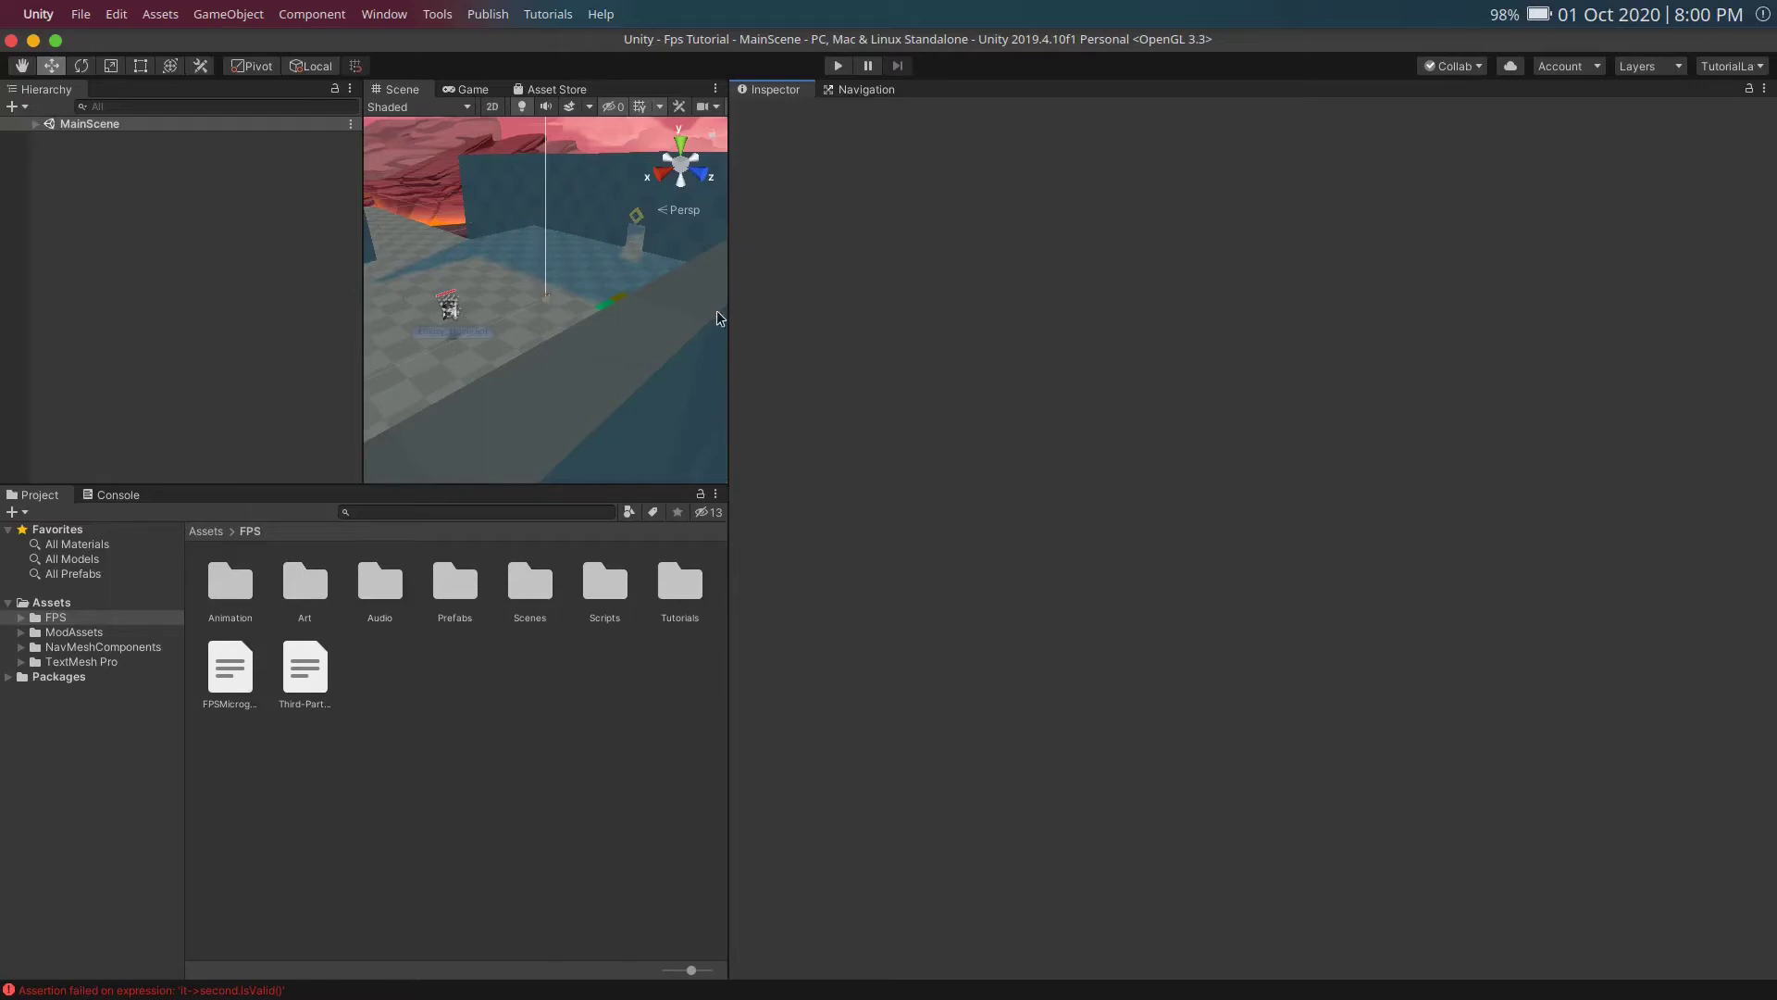
Step: Enlarge the Scene view by narrowing the Inspector and Hierarchy and reducing the height of the Project panel
drag(729, 315, 1671, 461)
drag(752, 288, 210, 294)
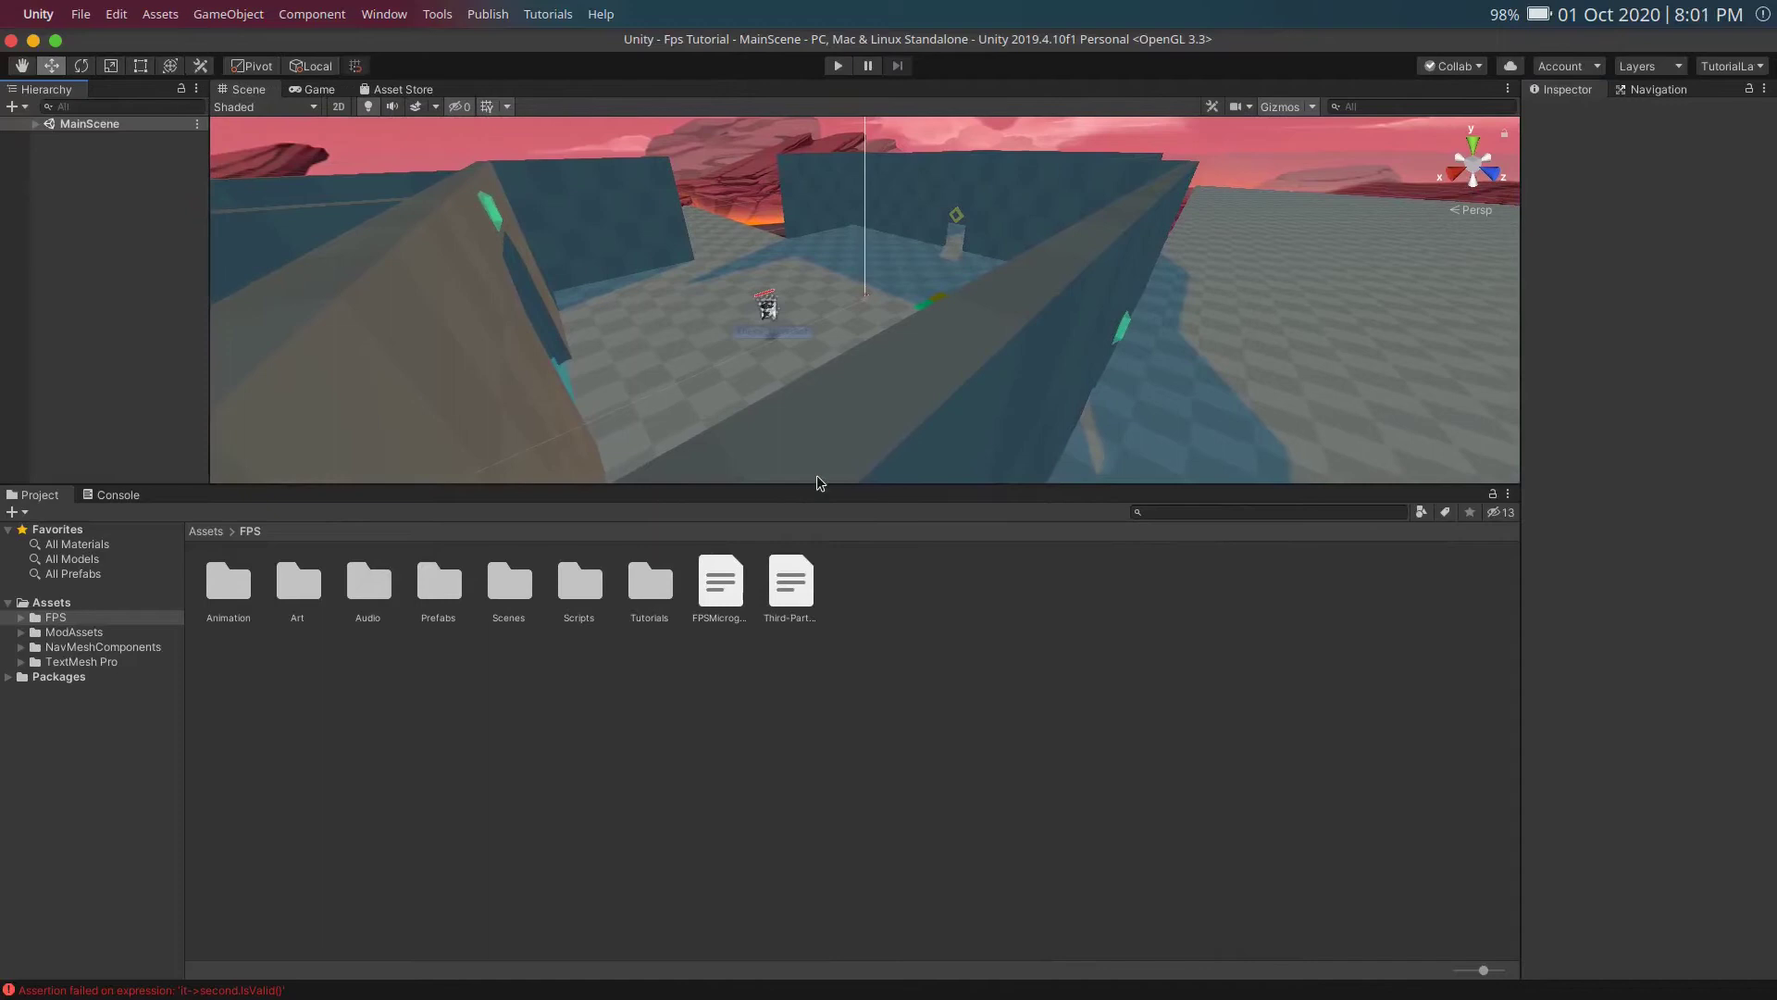
drag(812, 481, 786, 887)
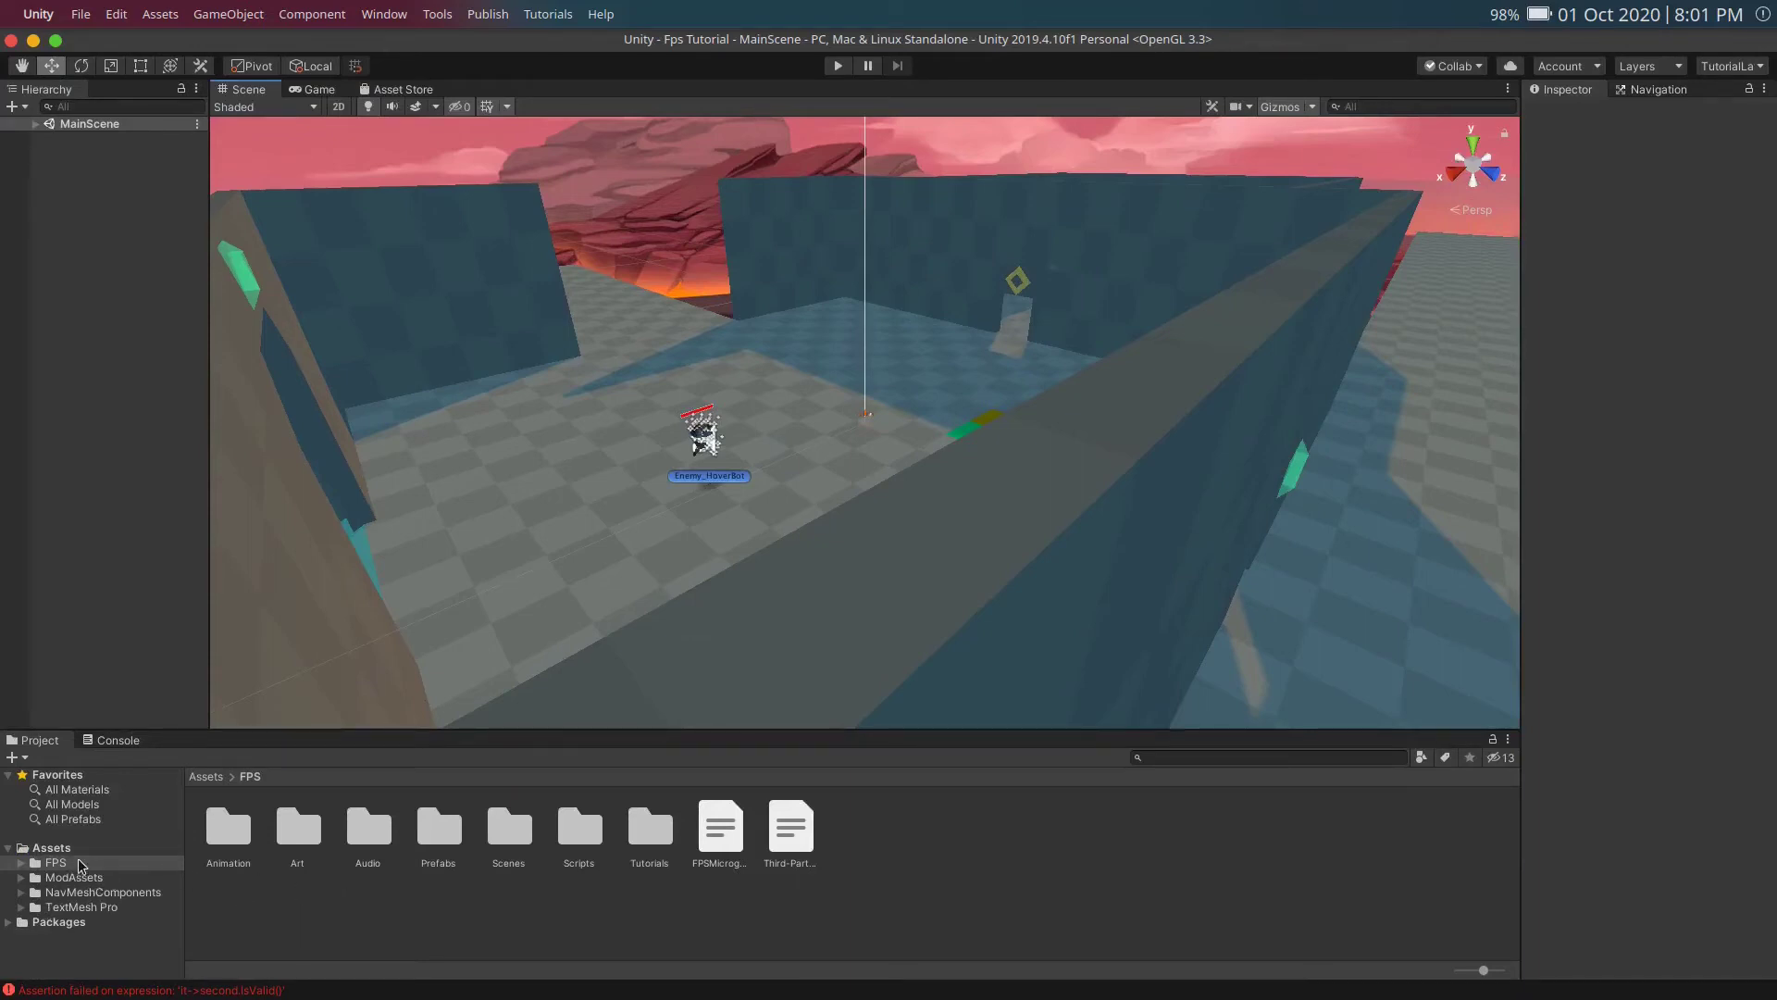
Step: Open the Assets/FPS/Prefabs/Level/Rooms folder to show the room prefabs
click(435, 824)
double_click(432, 819)
double_click(296, 833)
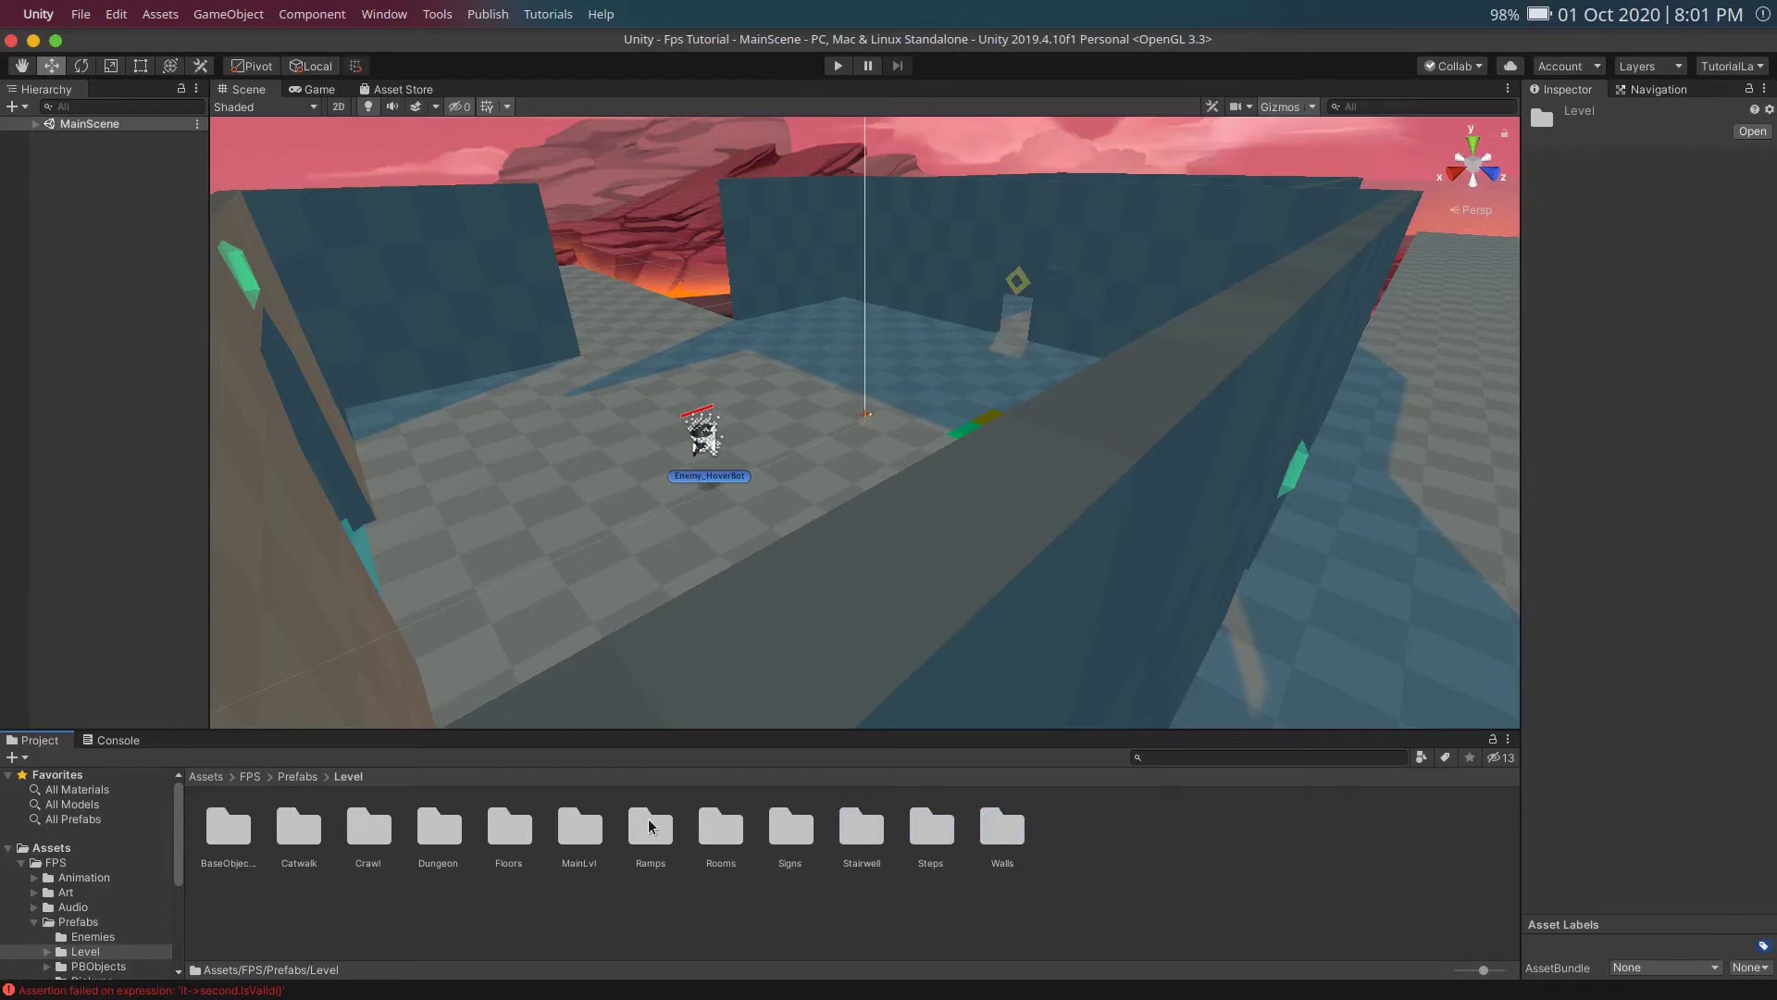
double_click(724, 828)
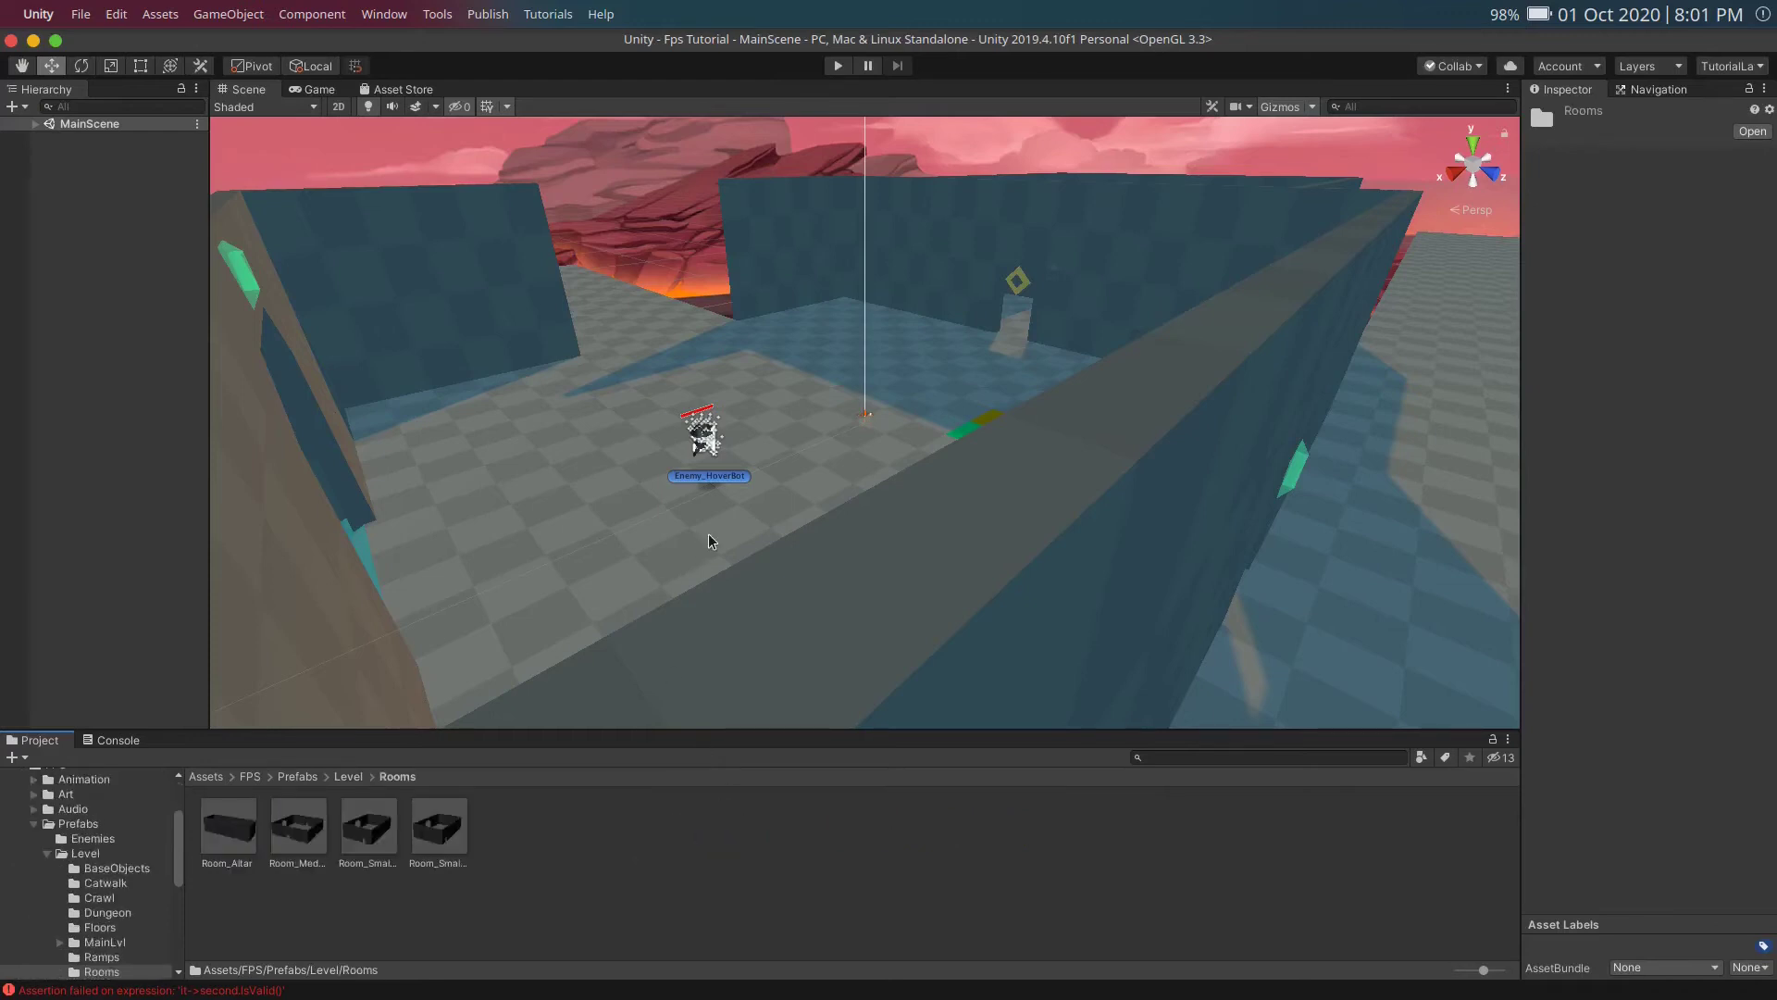
scroll(709, 555, down, 6)
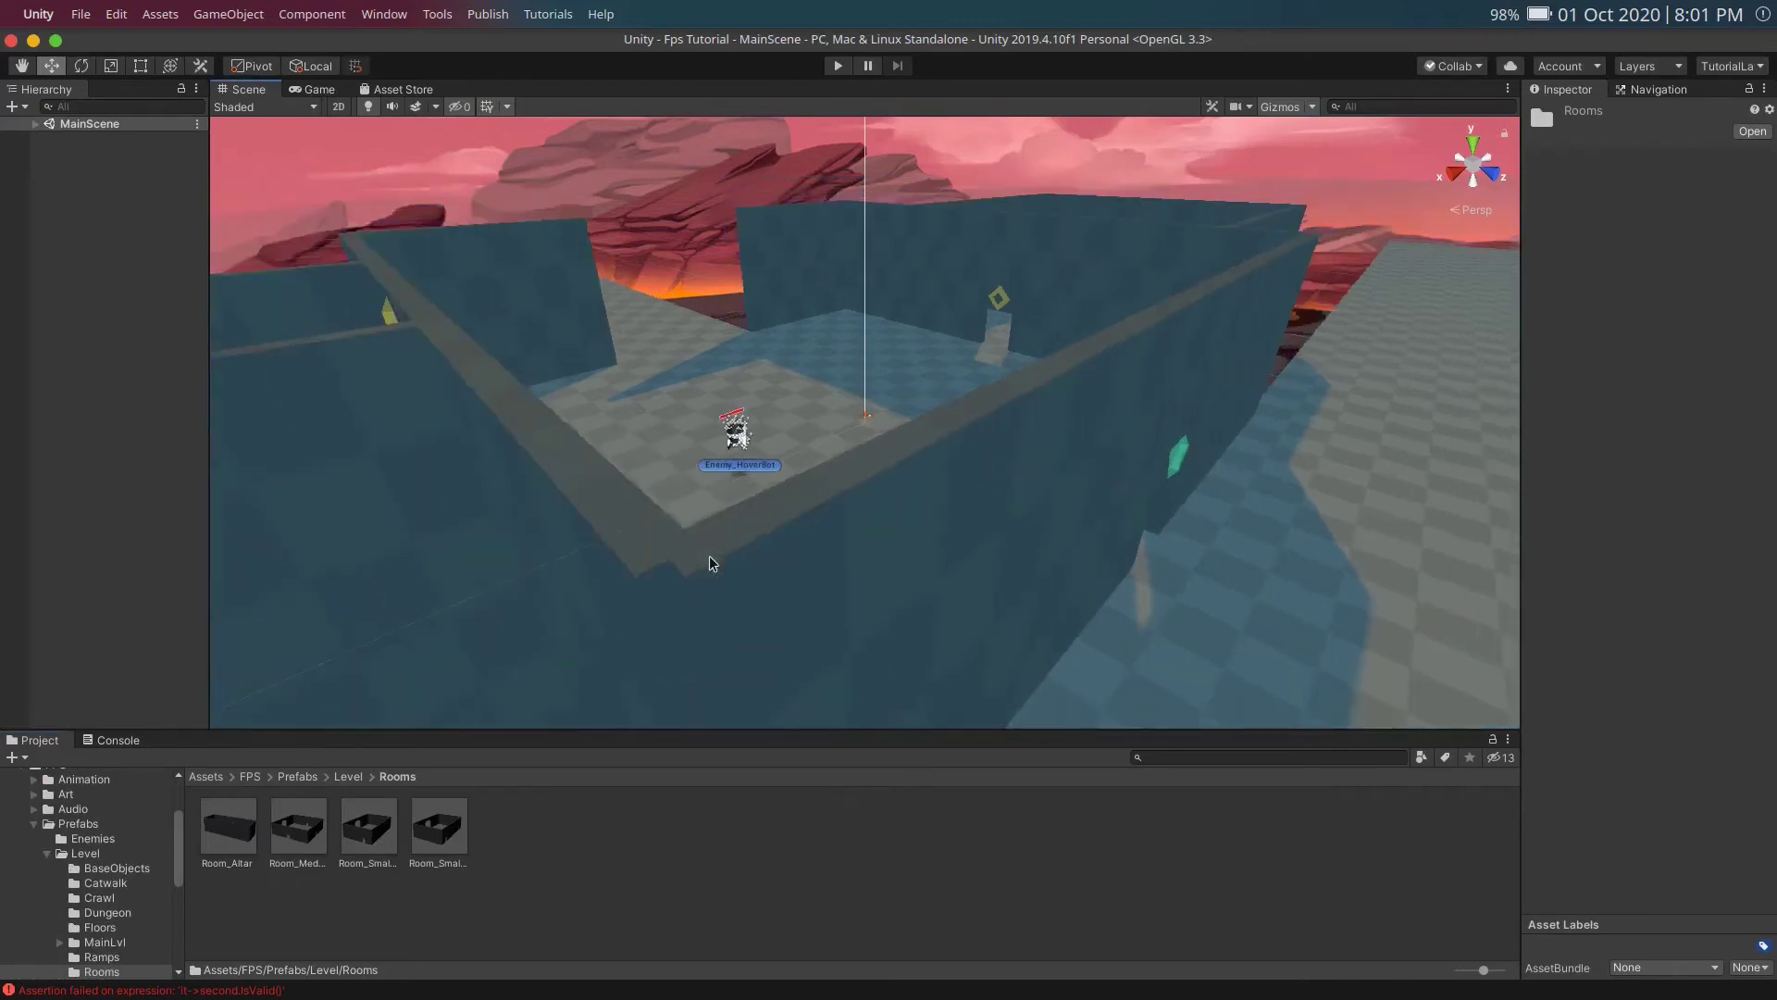
scroll(708, 553, down, 8)
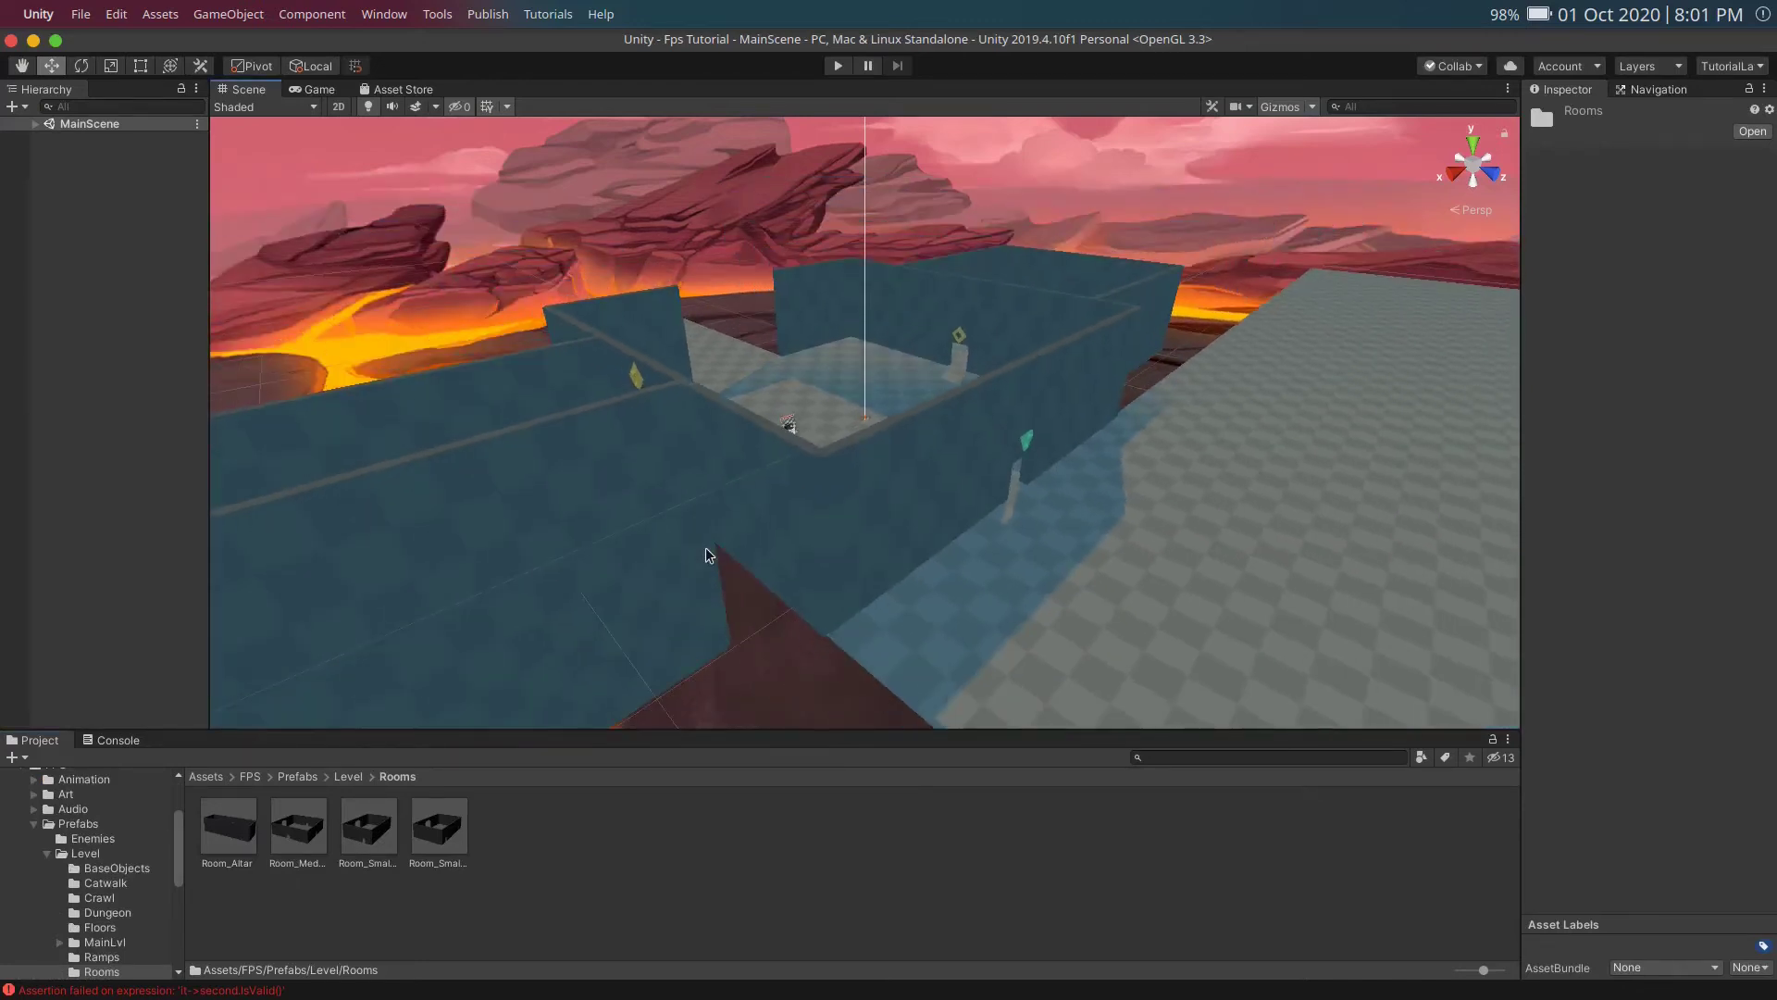
Step: Restore the editor window to full size and enlarge the Scene view again by shortening the Project panel and narrowing the Inspector
scroll(709, 556, up, 3)
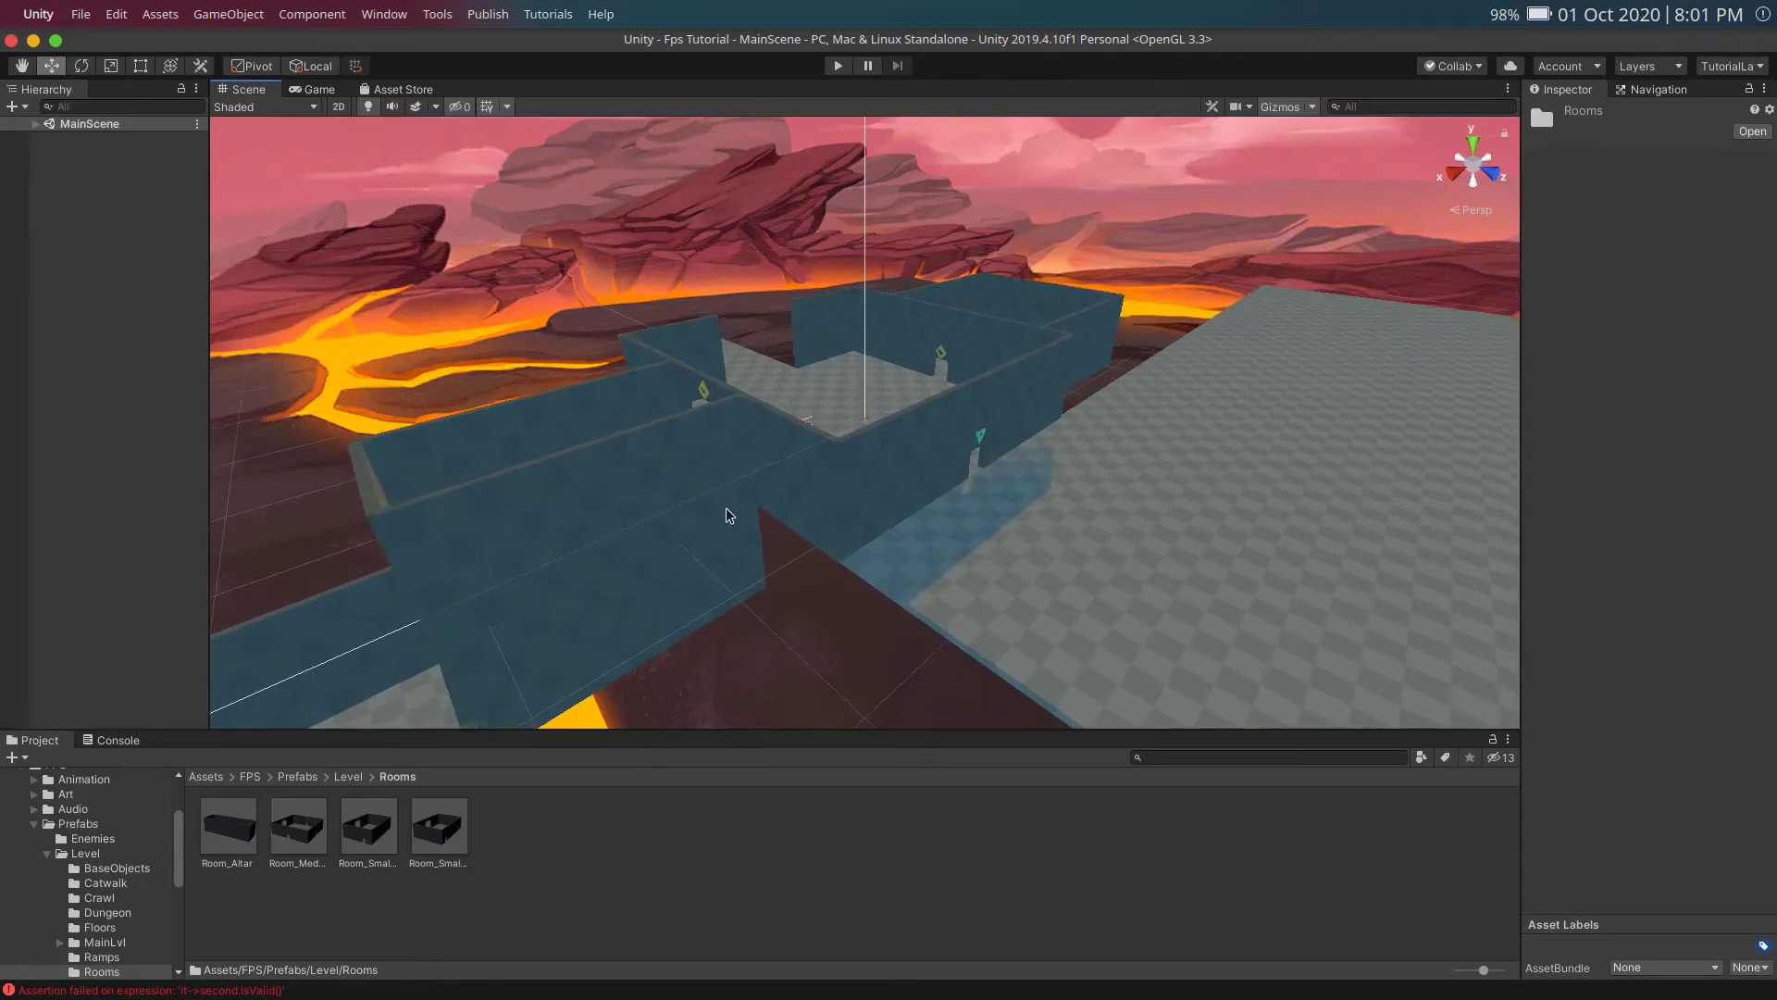
key(alt)
key(ctrl+super+f)
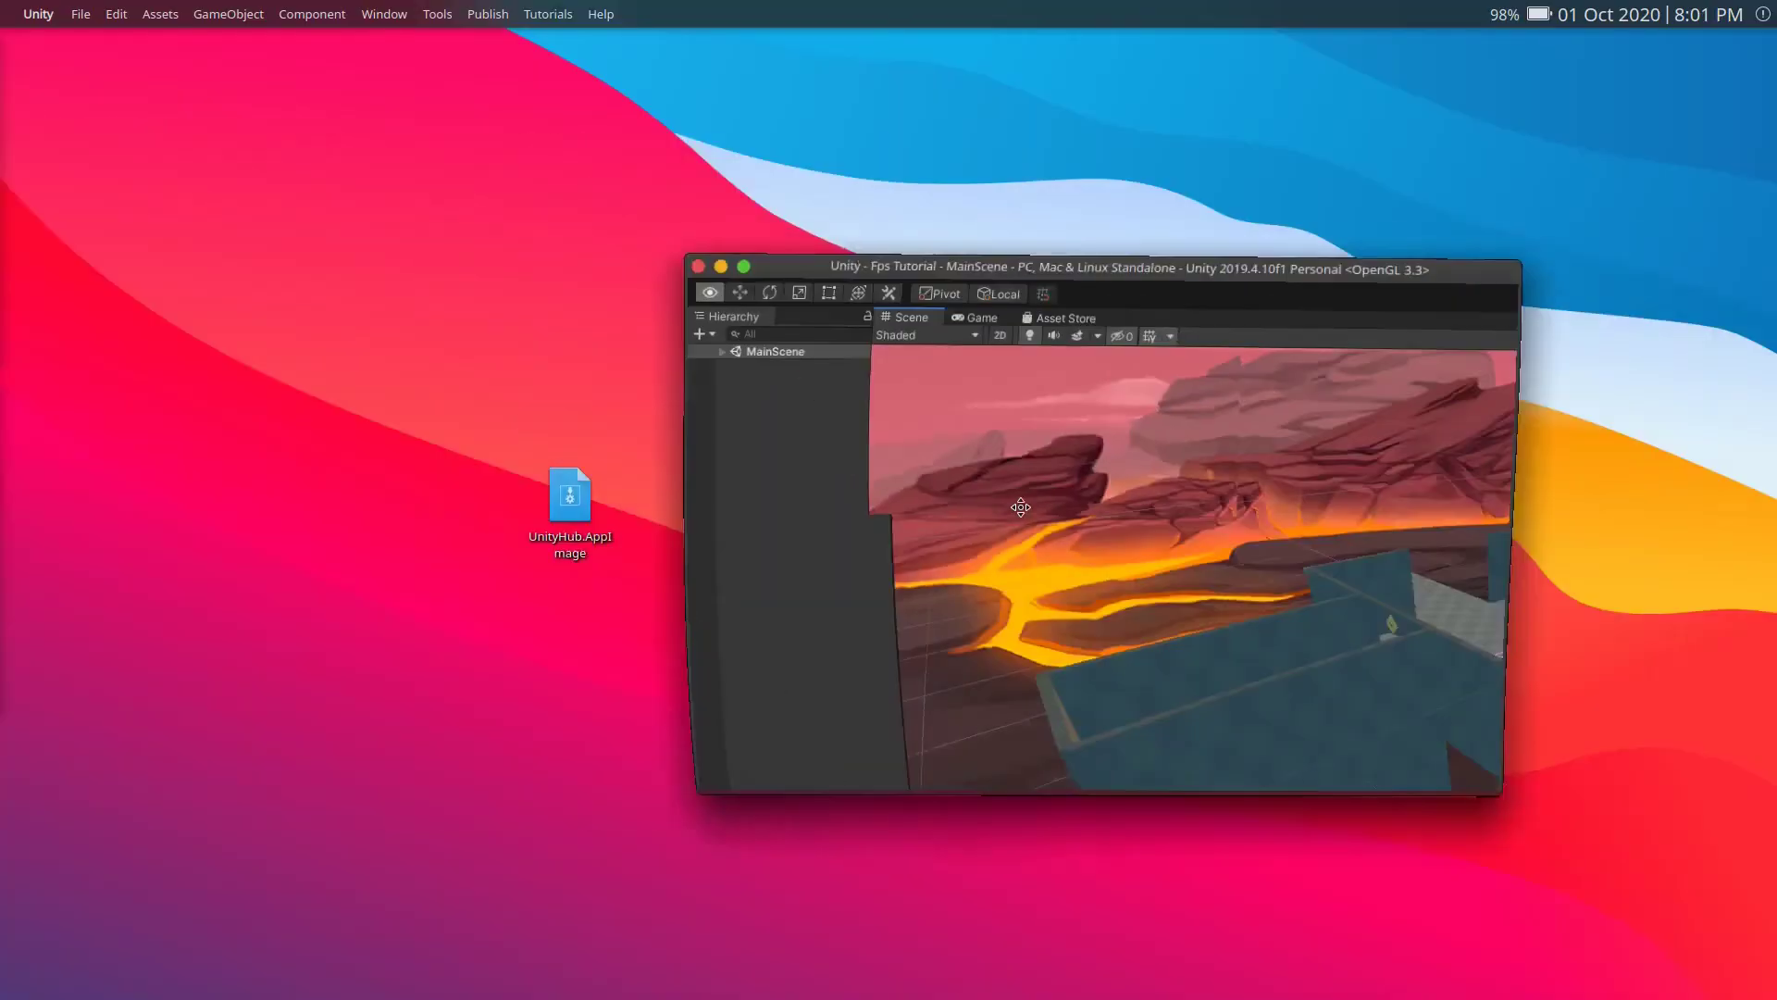
key(ctrl+super+f)
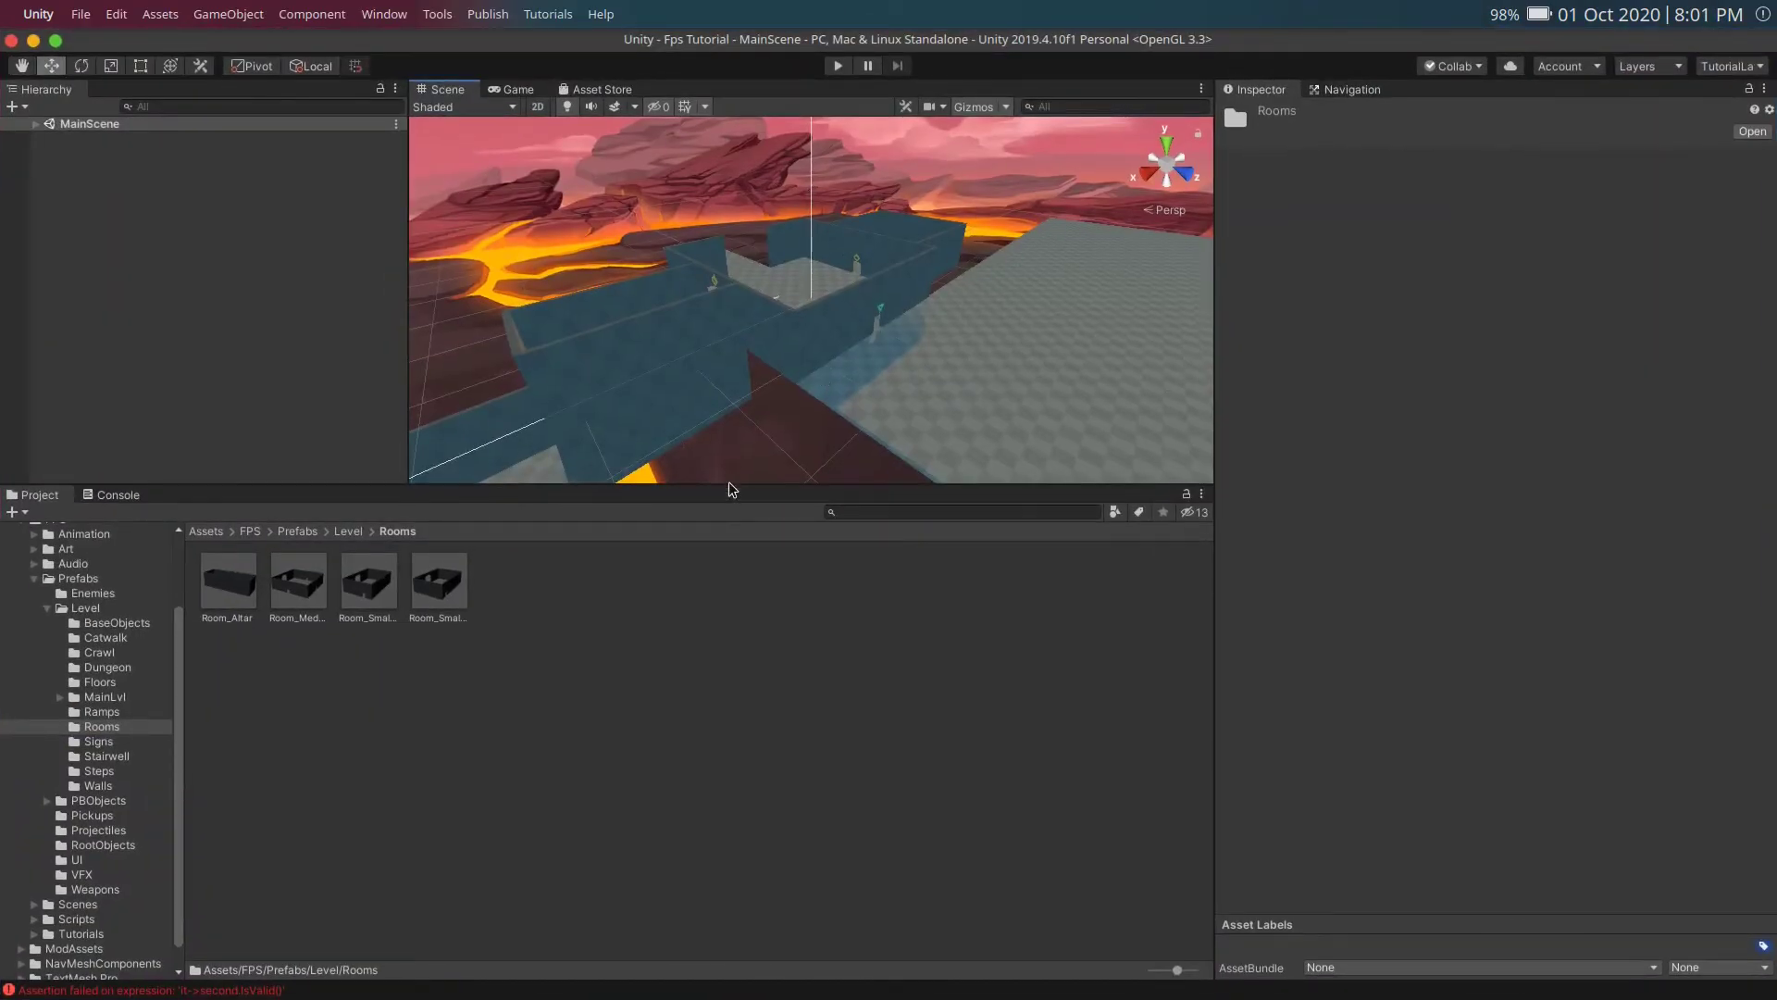
drag(728, 483, 838, 731)
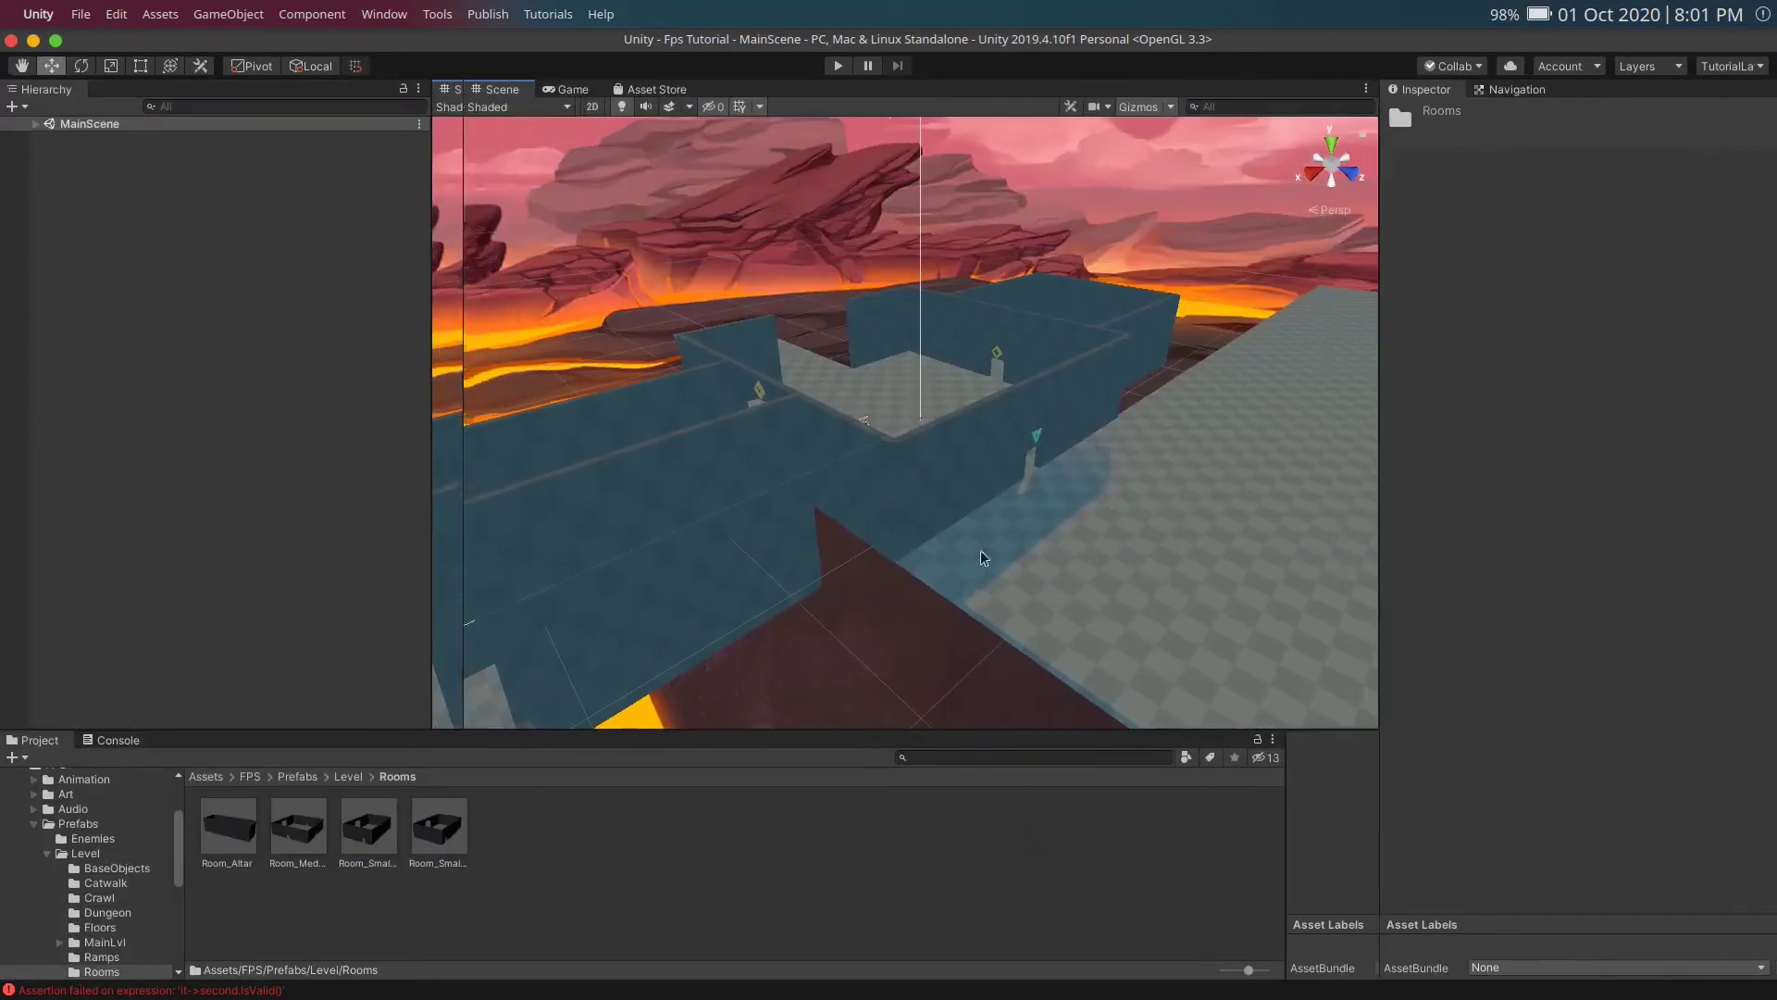
Step: Place the Room_Medium prefab on the checkered floor beside the existing rooms and move it to about X -13.34, Y -0.11, Z 11.69
middle_drag(1111, 560, 794, 417)
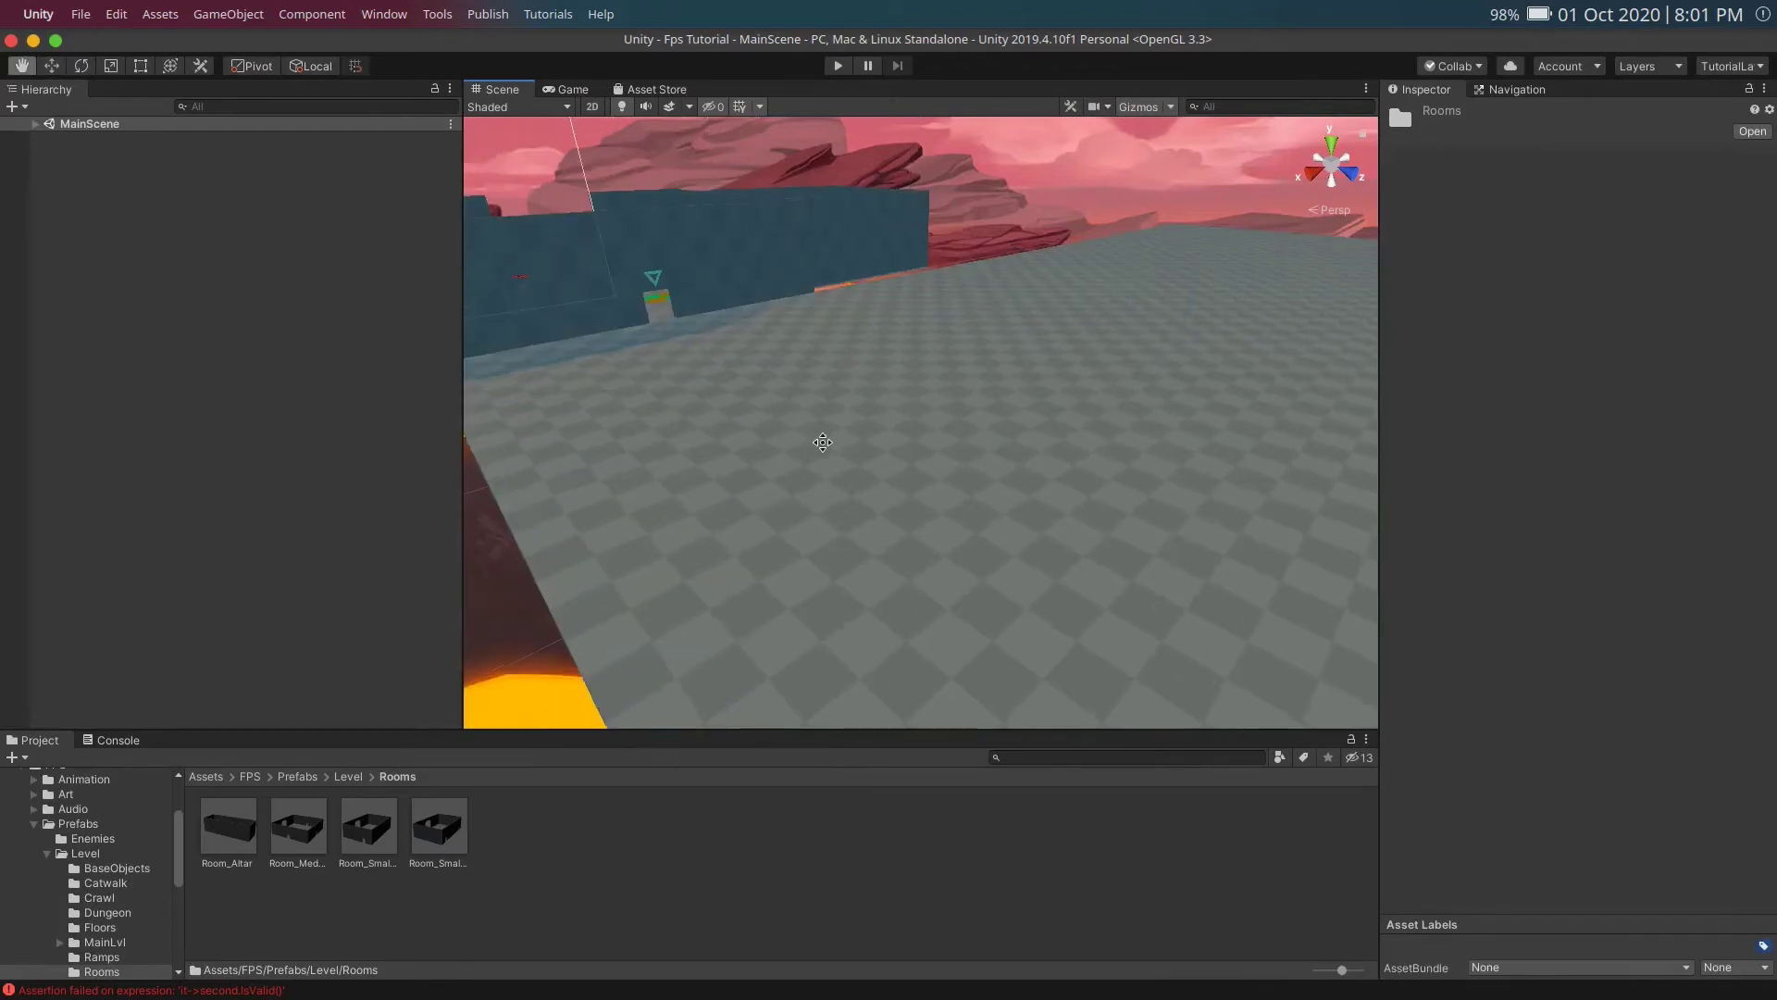
scroll(825, 444, up, 3)
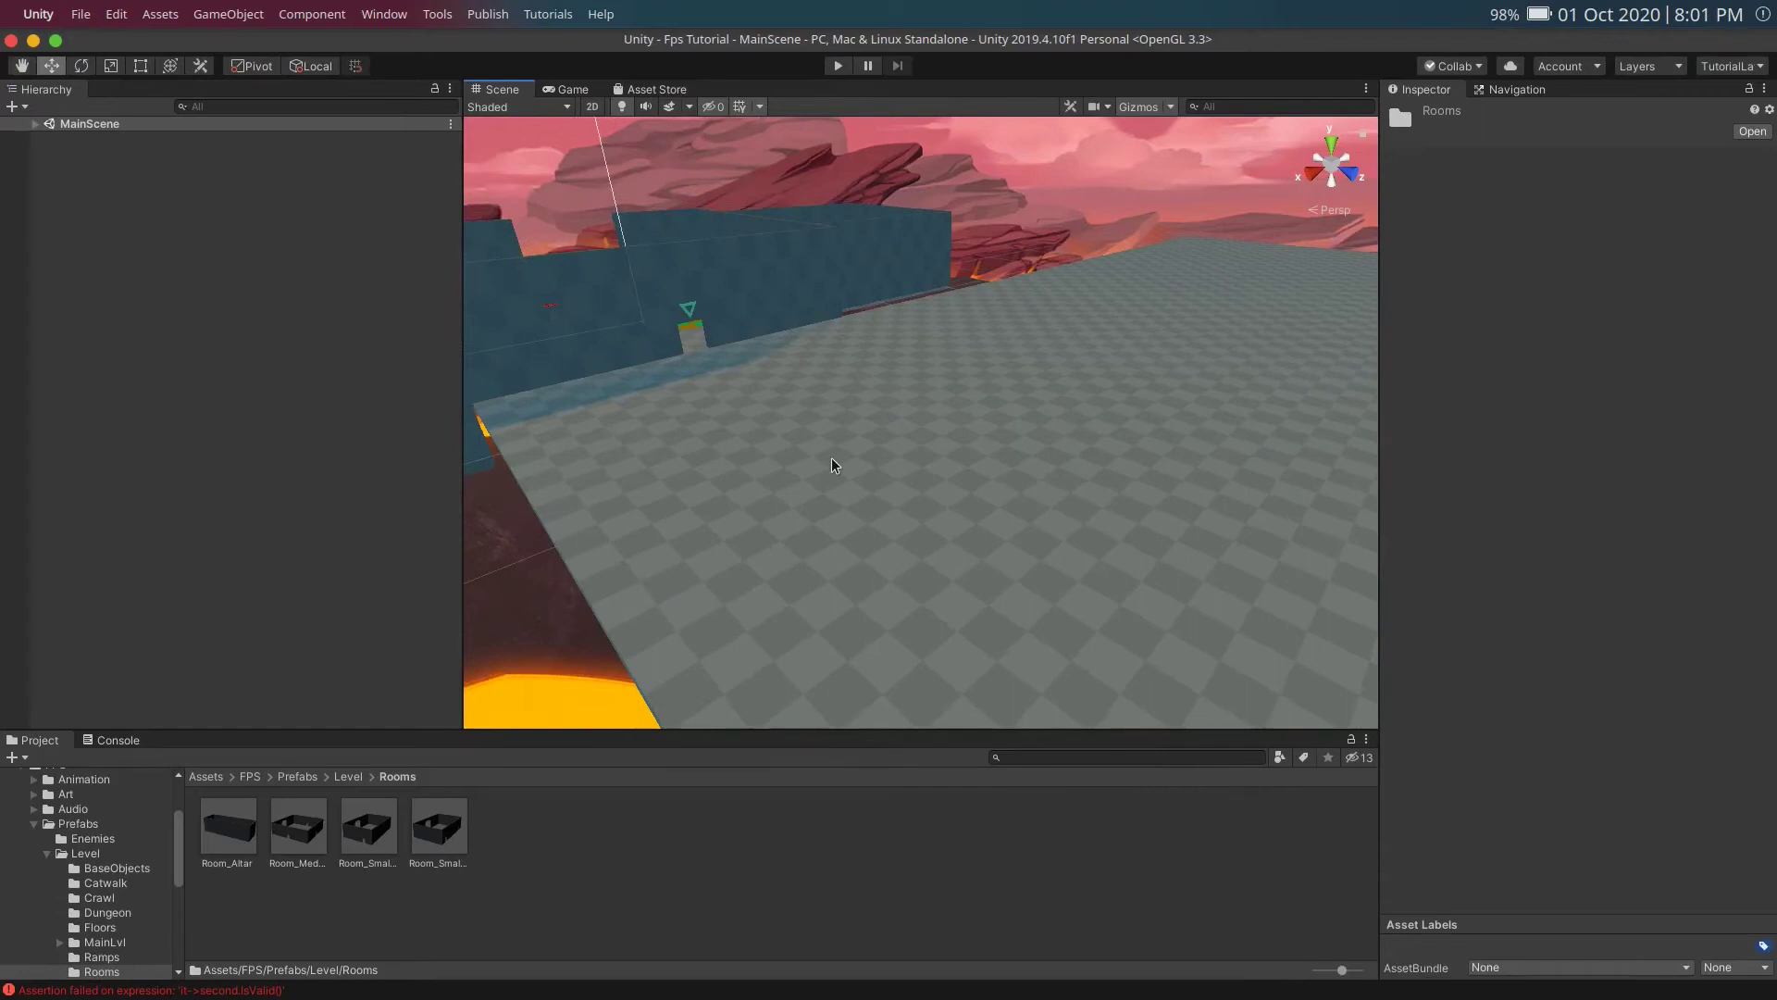
middle_drag(783, 405, 836, 436)
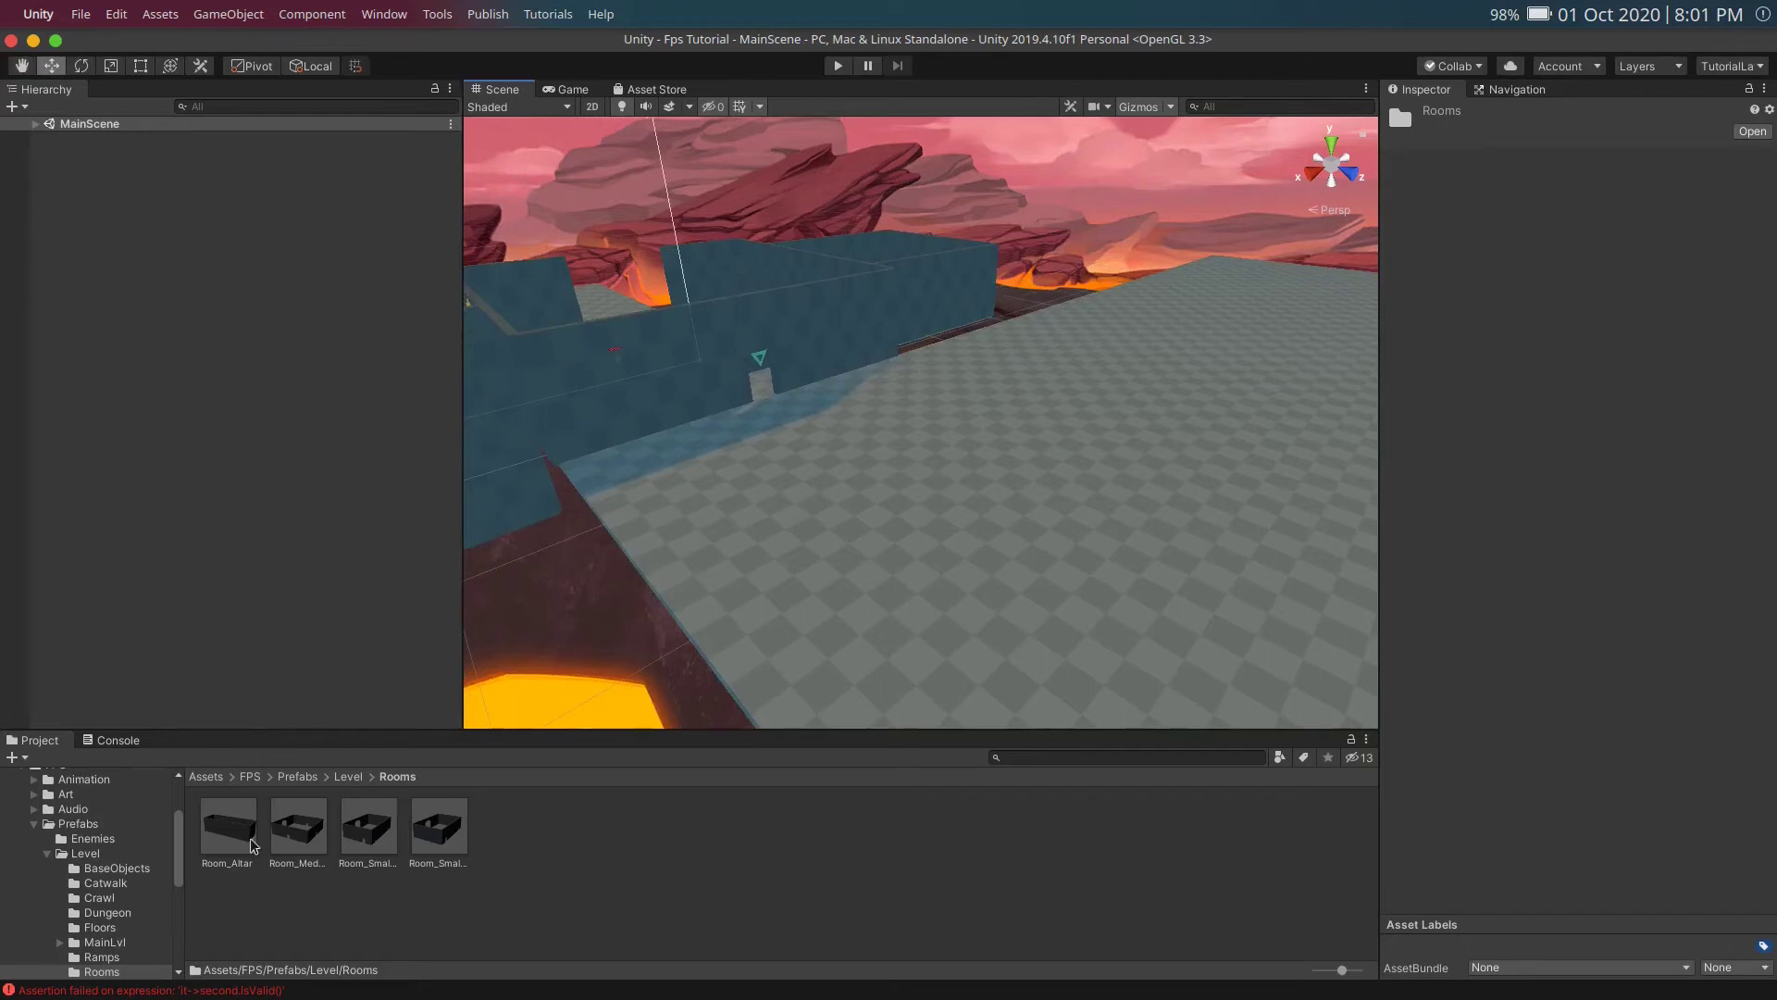
drag(312, 809, 924, 369)
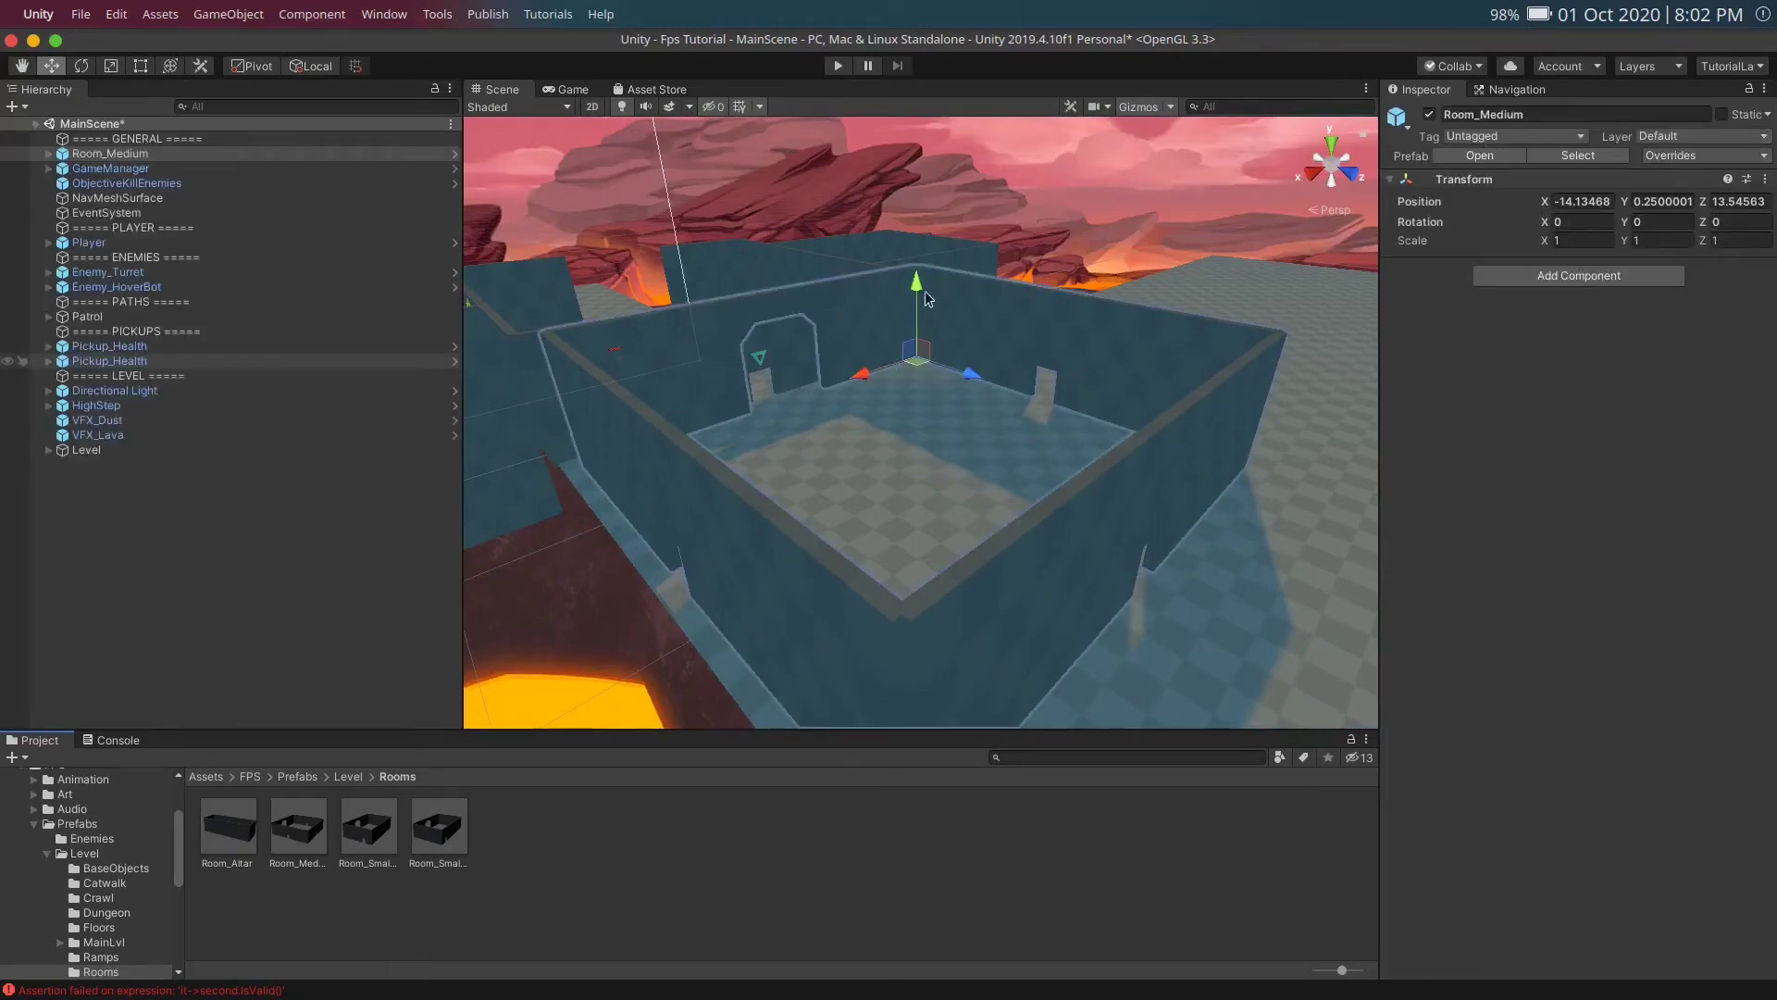
drag(921, 294, 921, 300)
drag(918, 369, 895, 361)
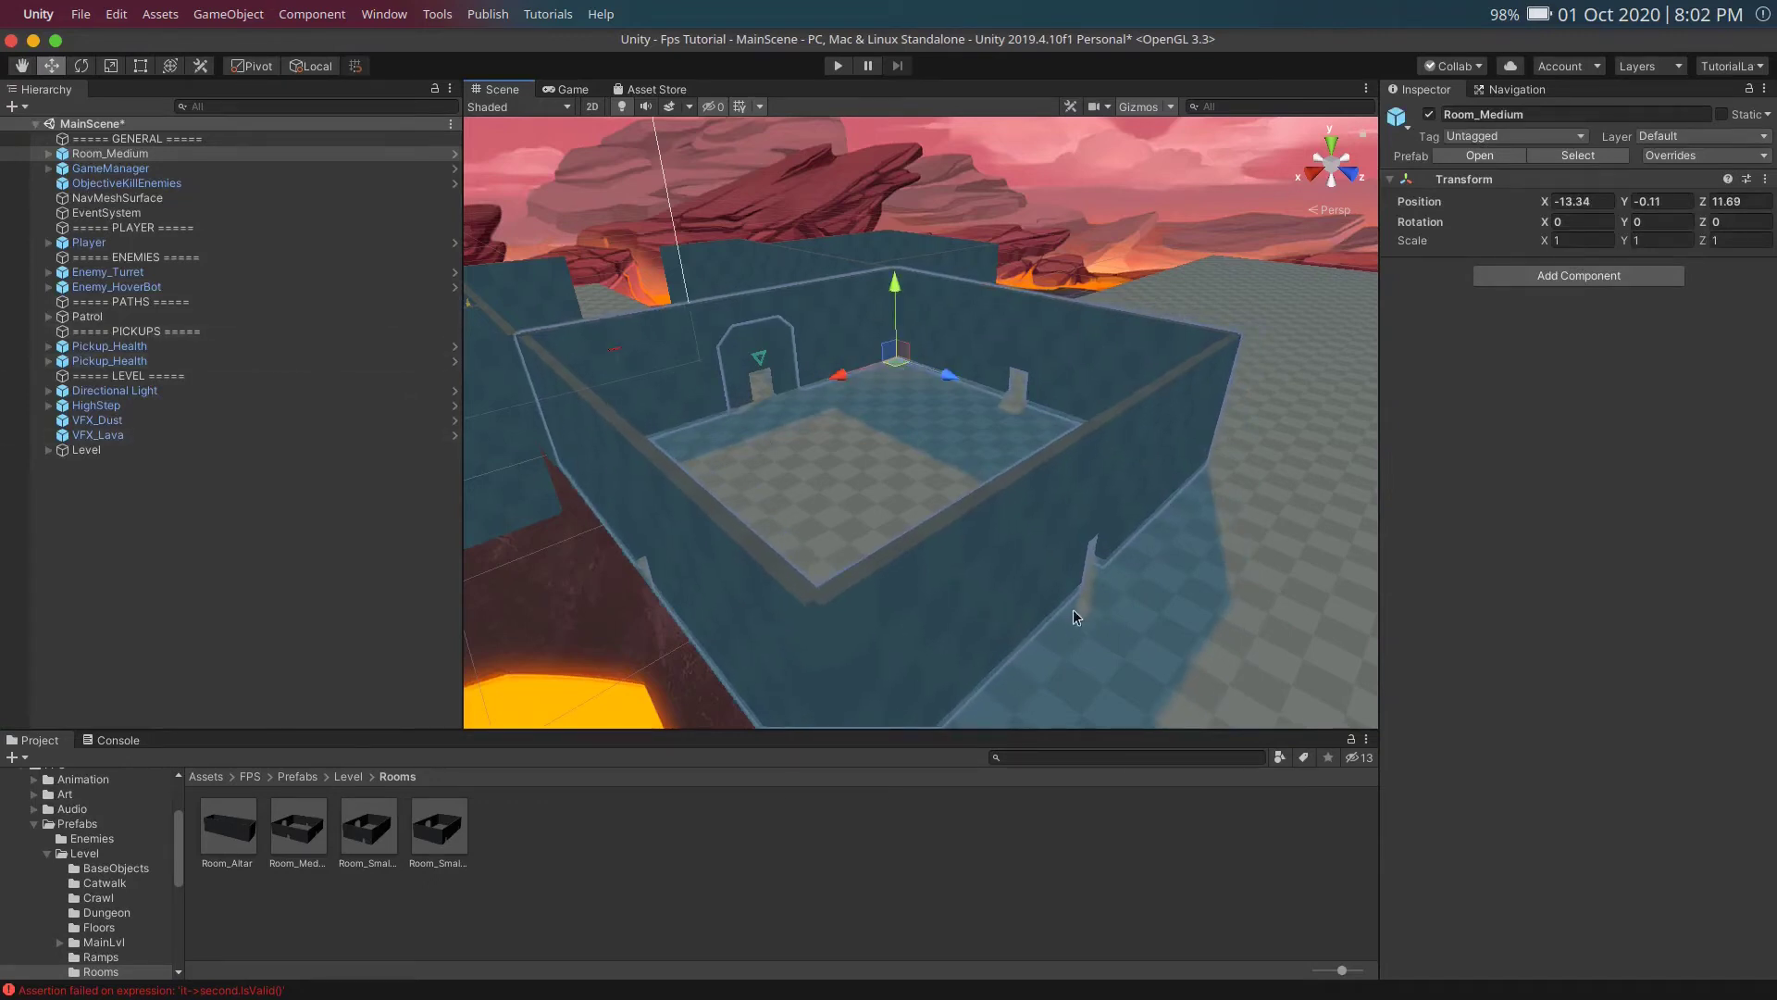
scroll(963, 602, down, 2)
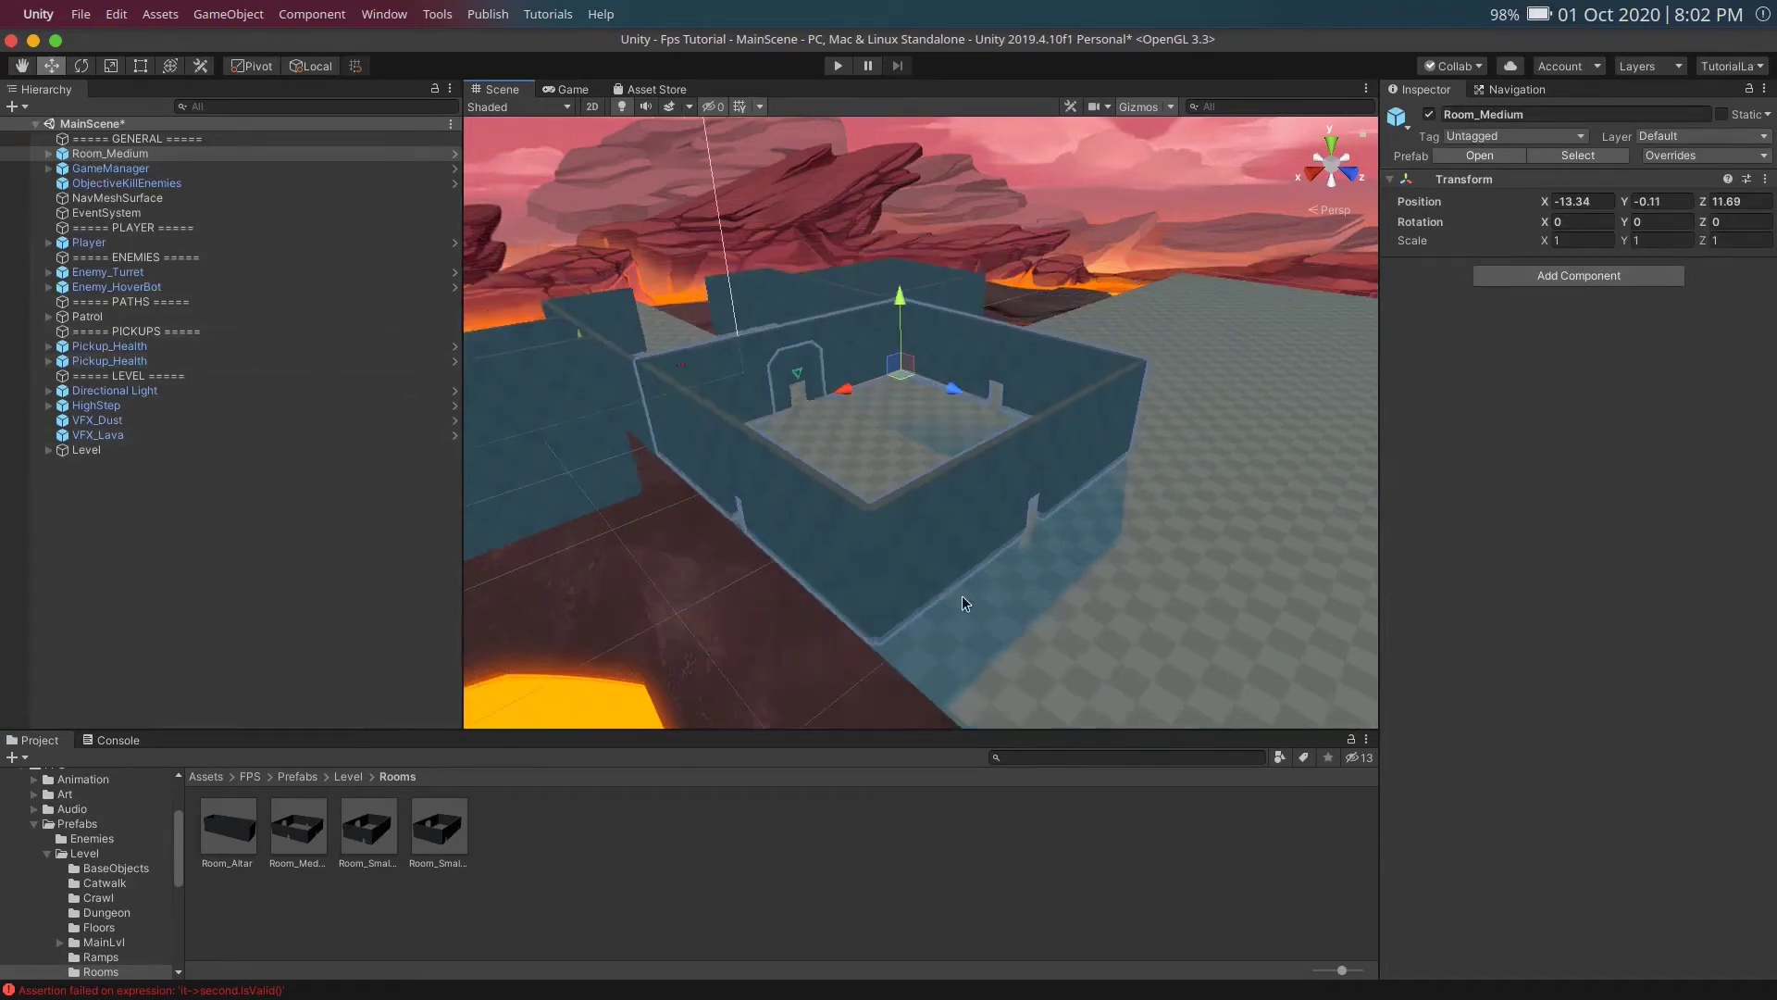
scroll(963, 603, up, 1)
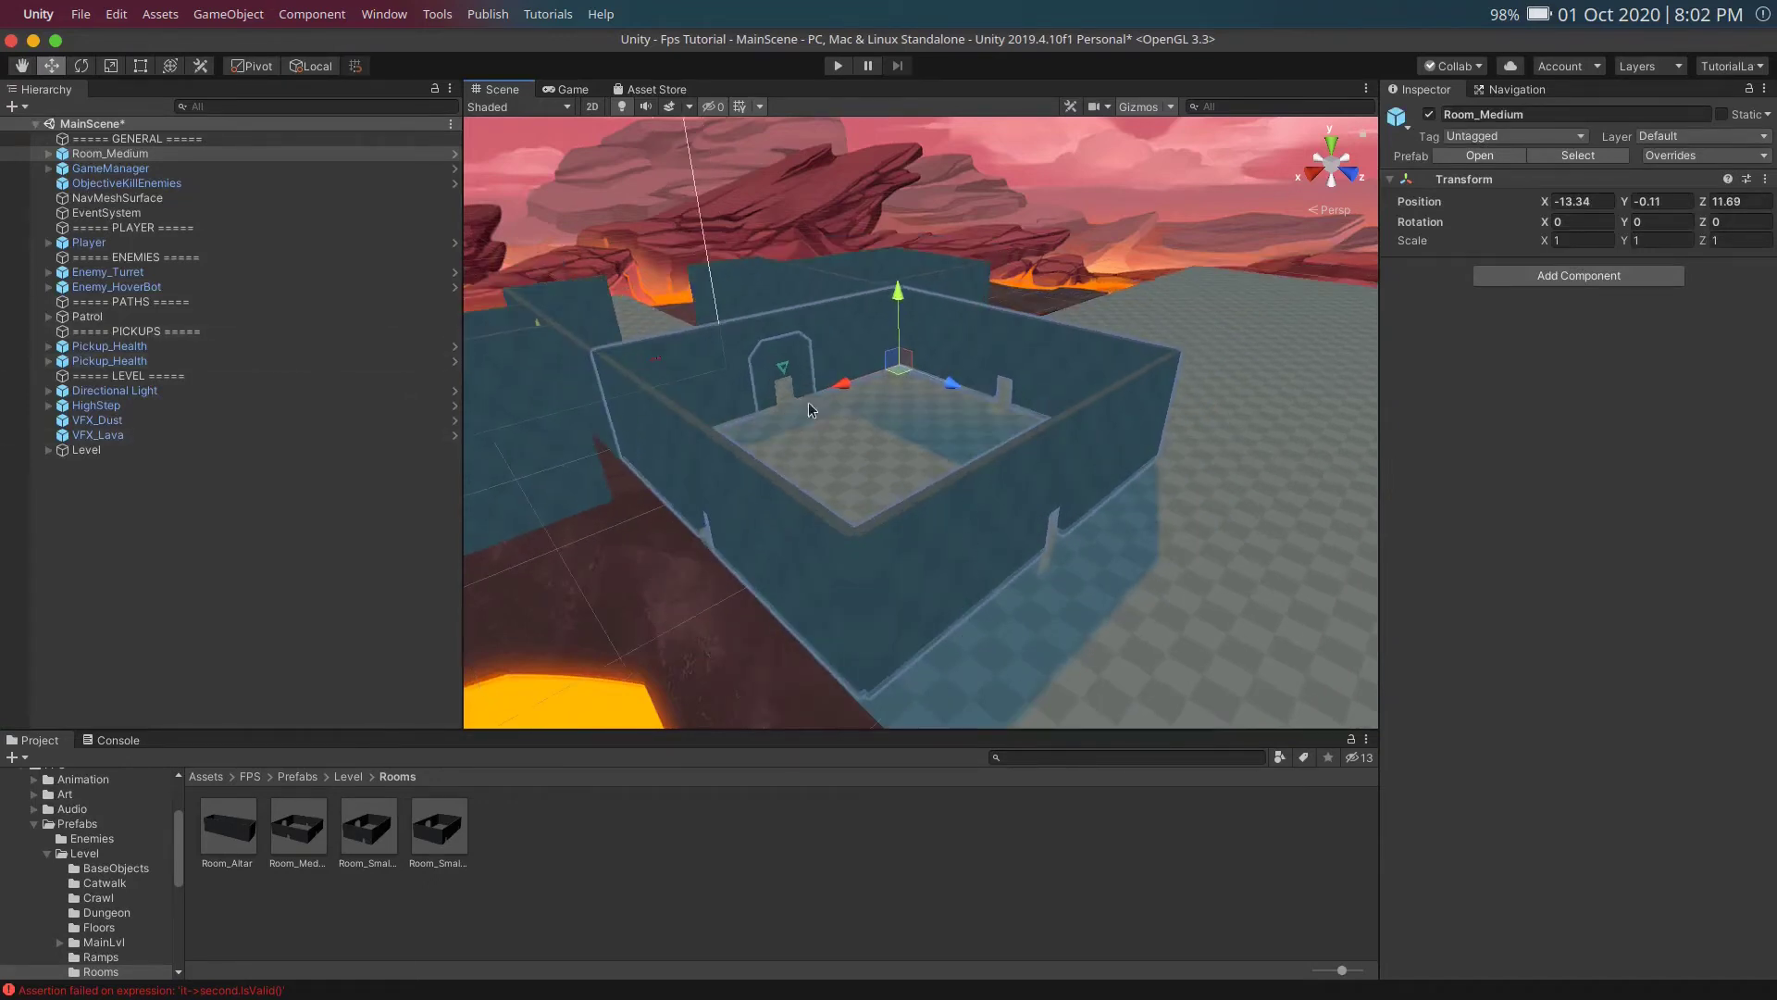
click(802, 546)
click(1121, 590)
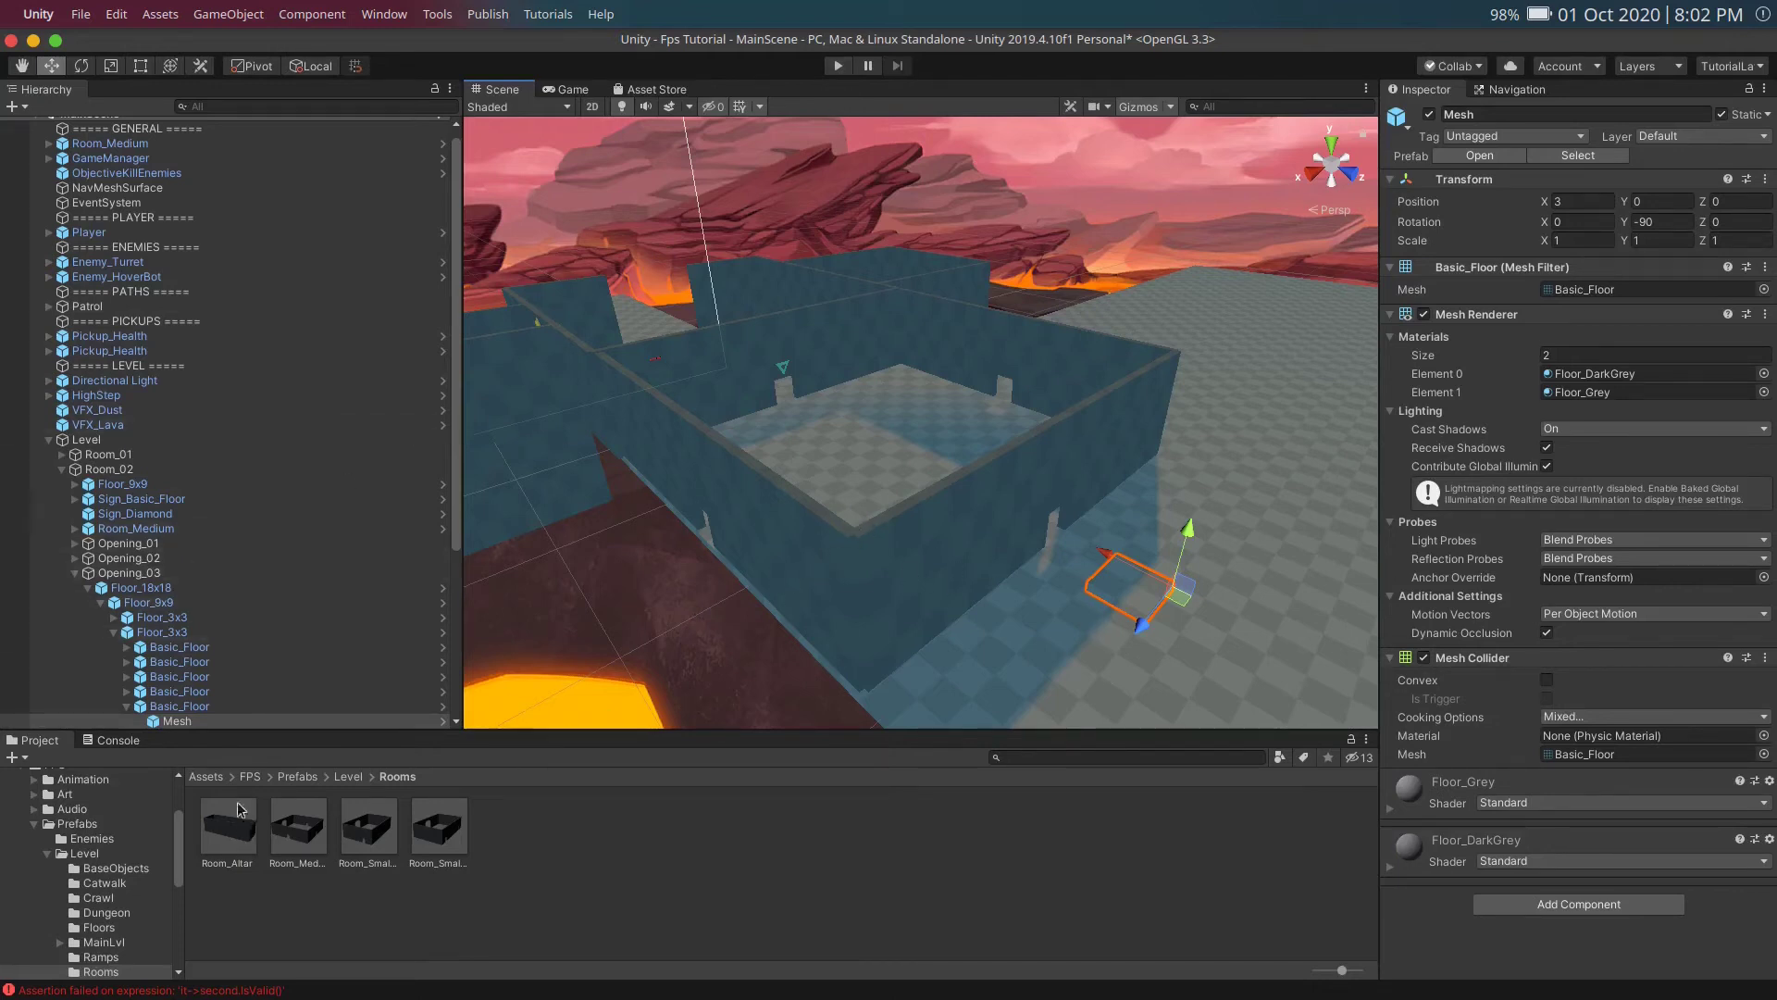
Step: From the Assets/FPS/Prefabs/Enemies folder, place one Enemy_Turret and one Enemy_HoverBot on the floor inside the new medium room
click(348, 777)
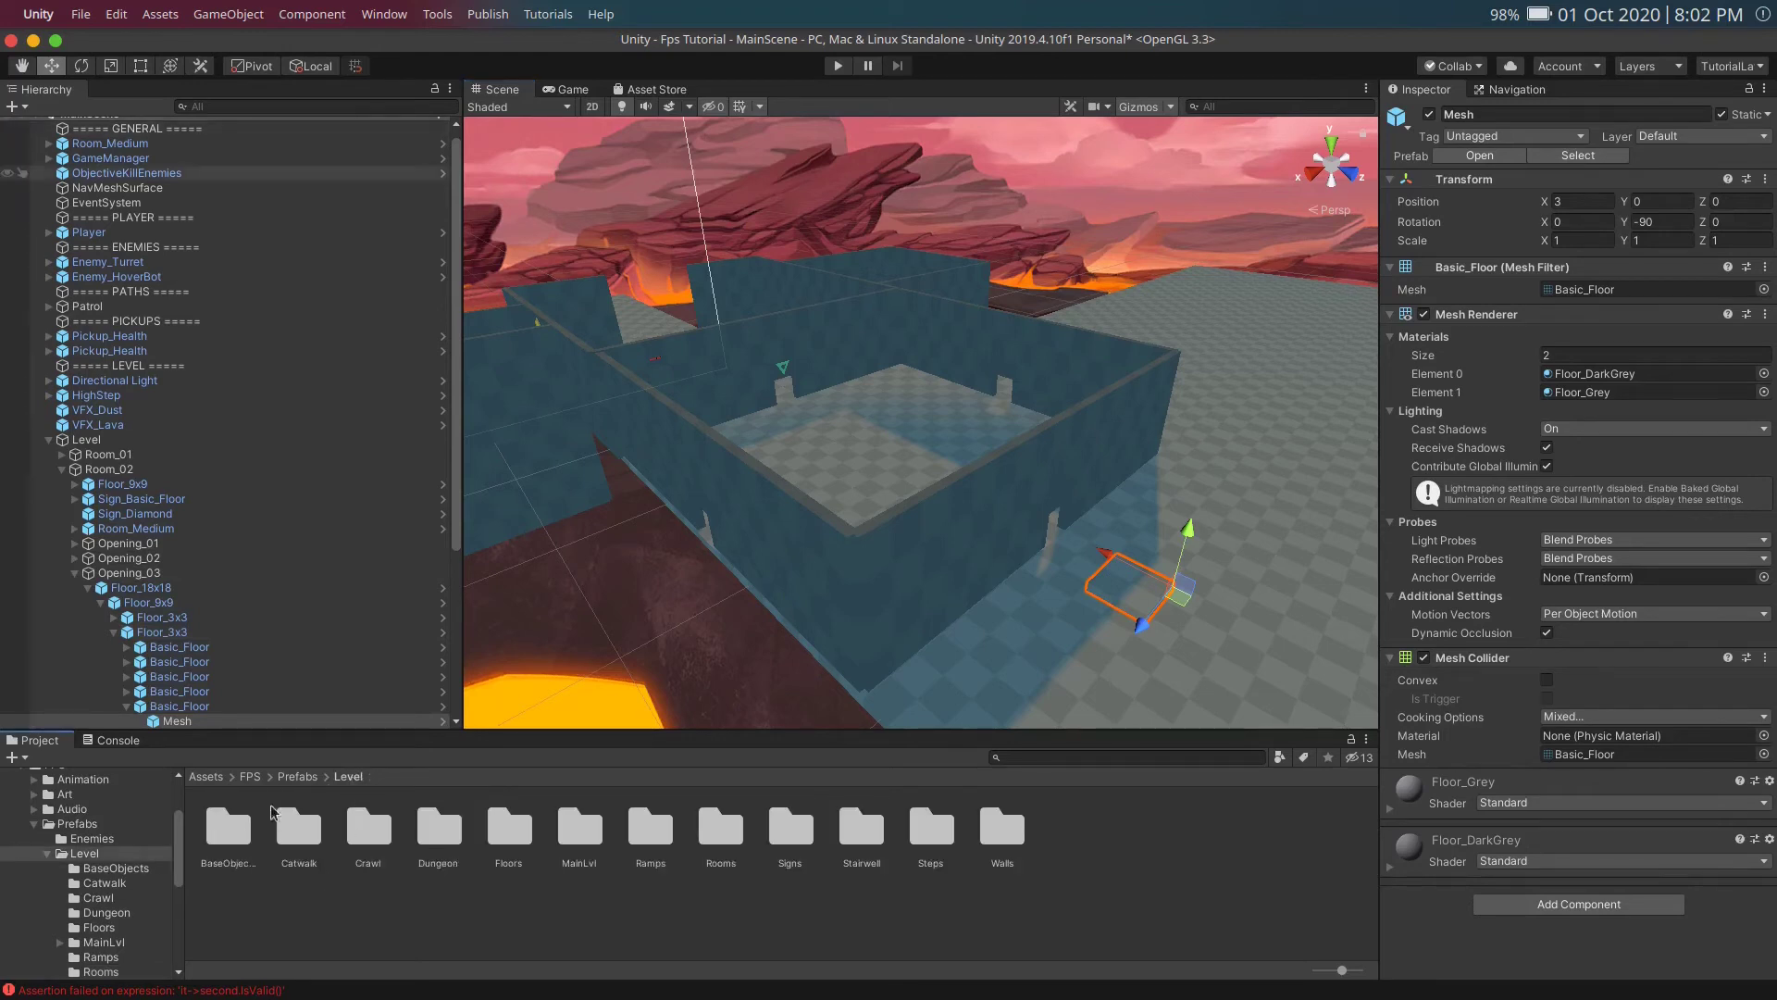
click(306, 777)
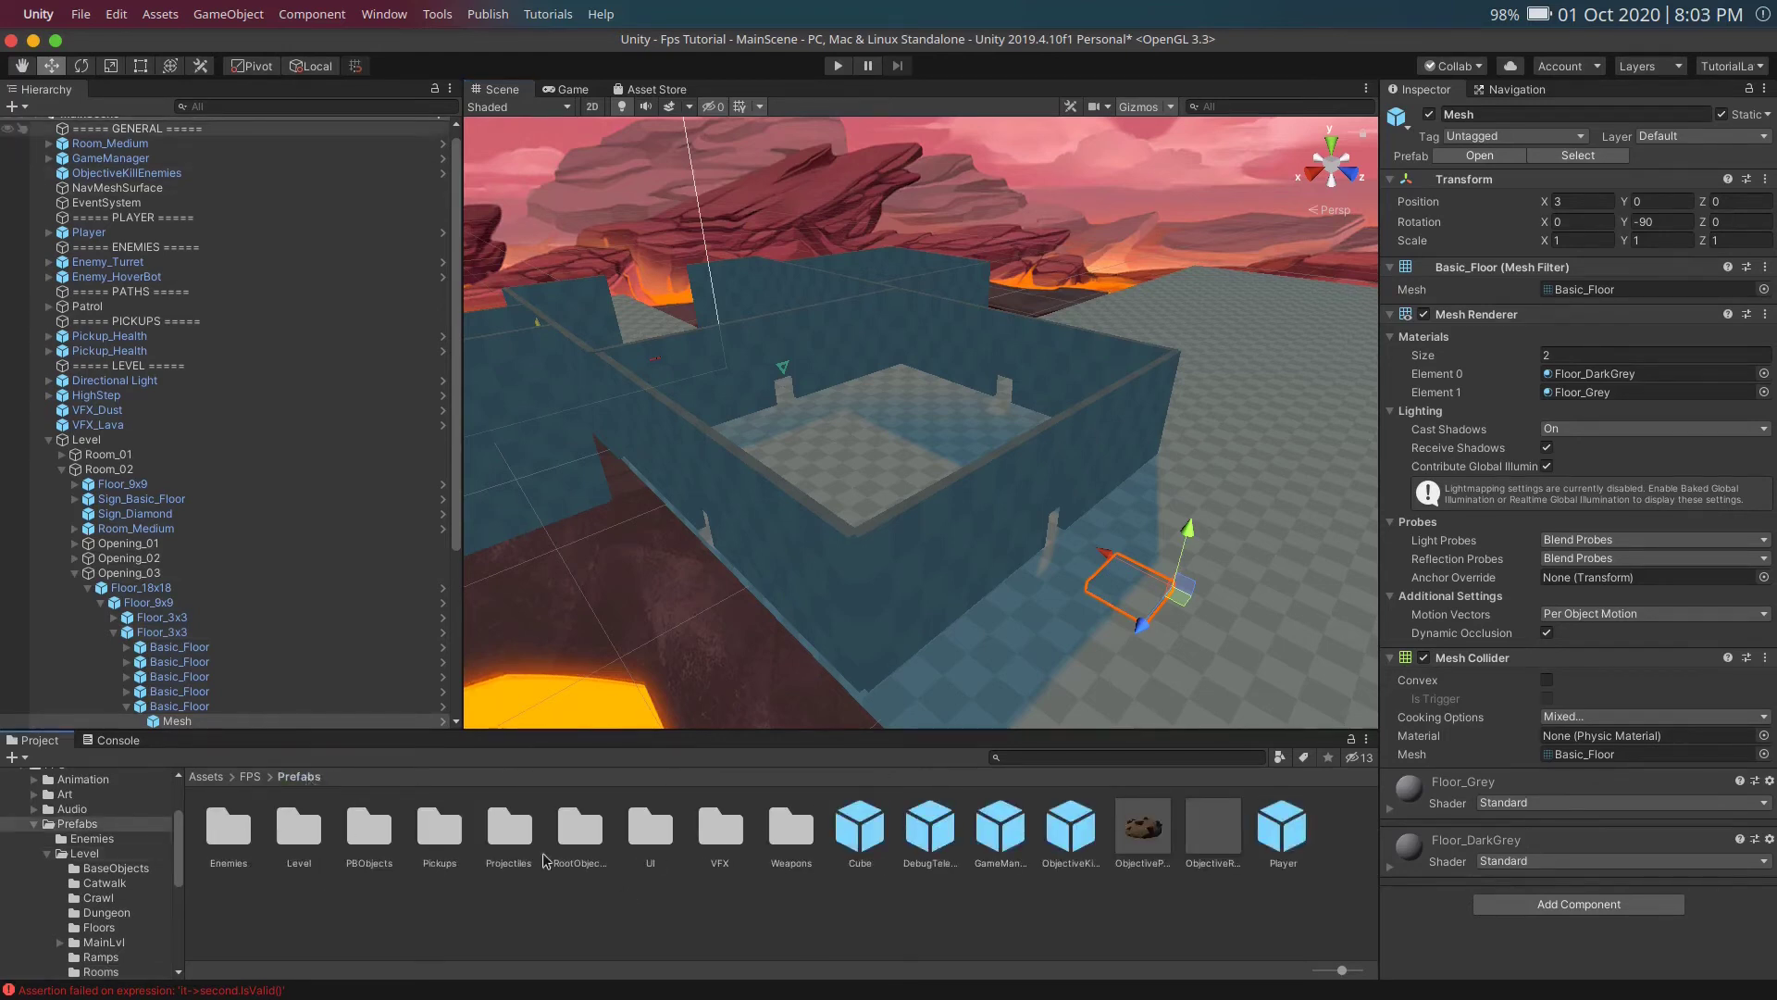
click(233, 840)
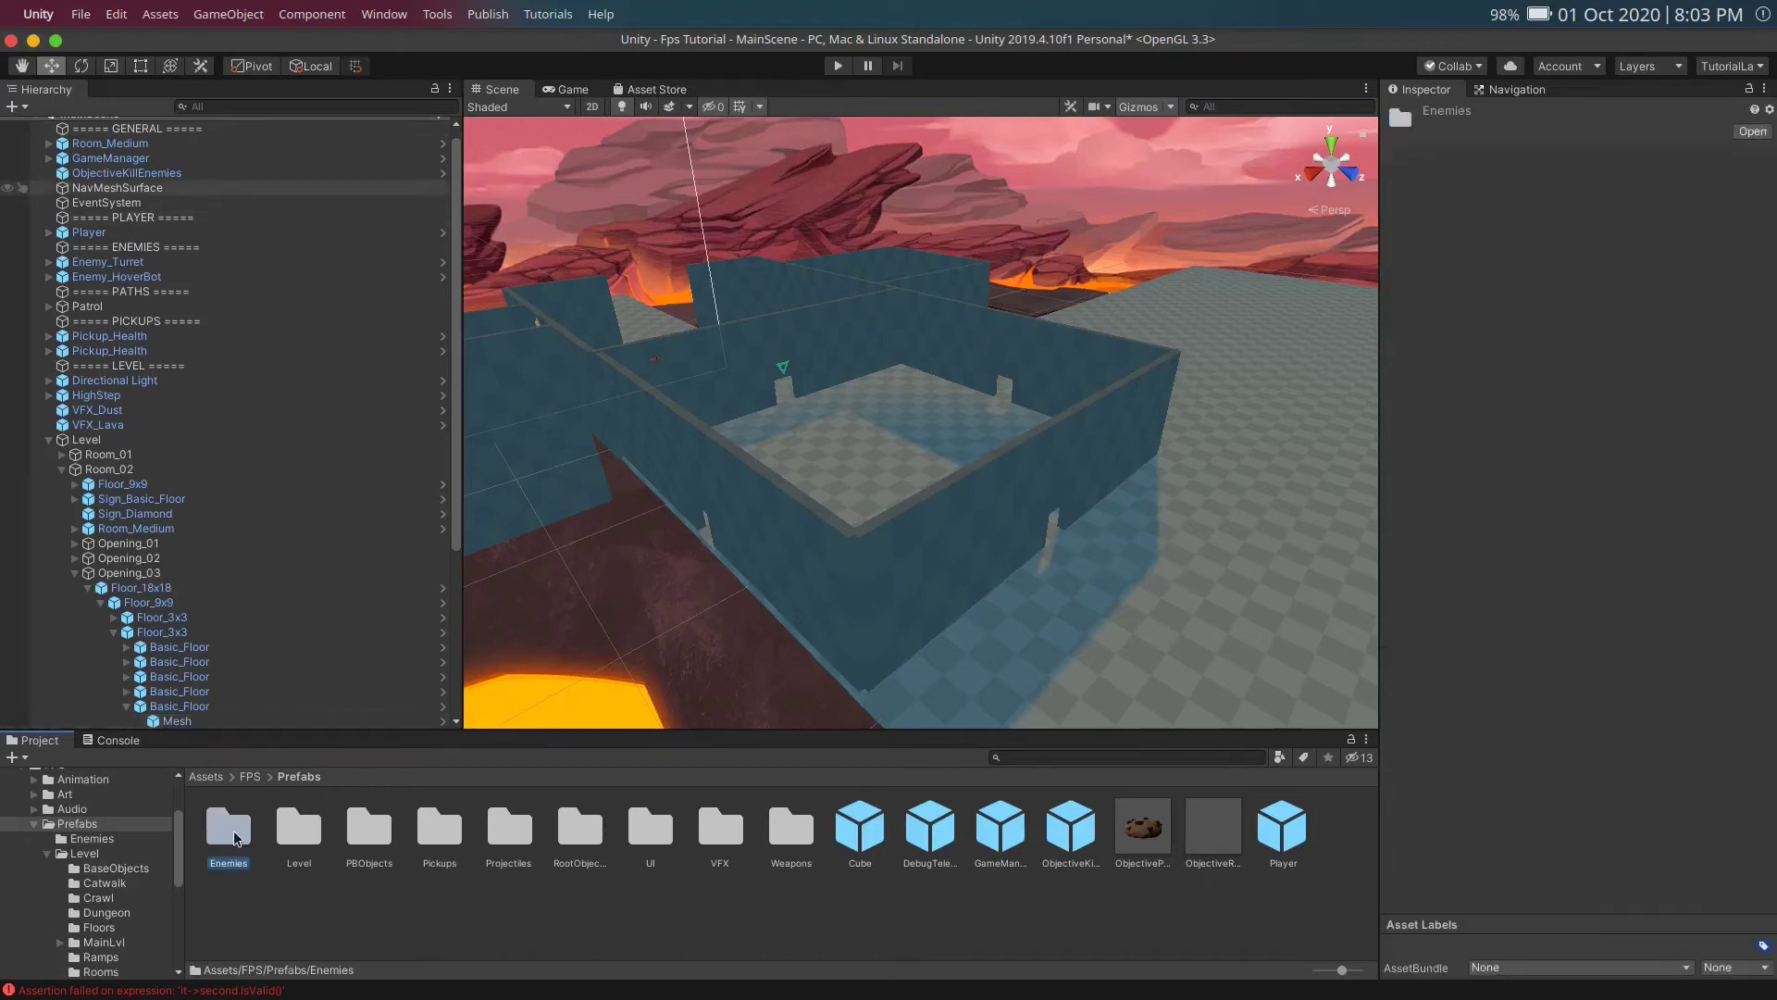
double_click(234, 839)
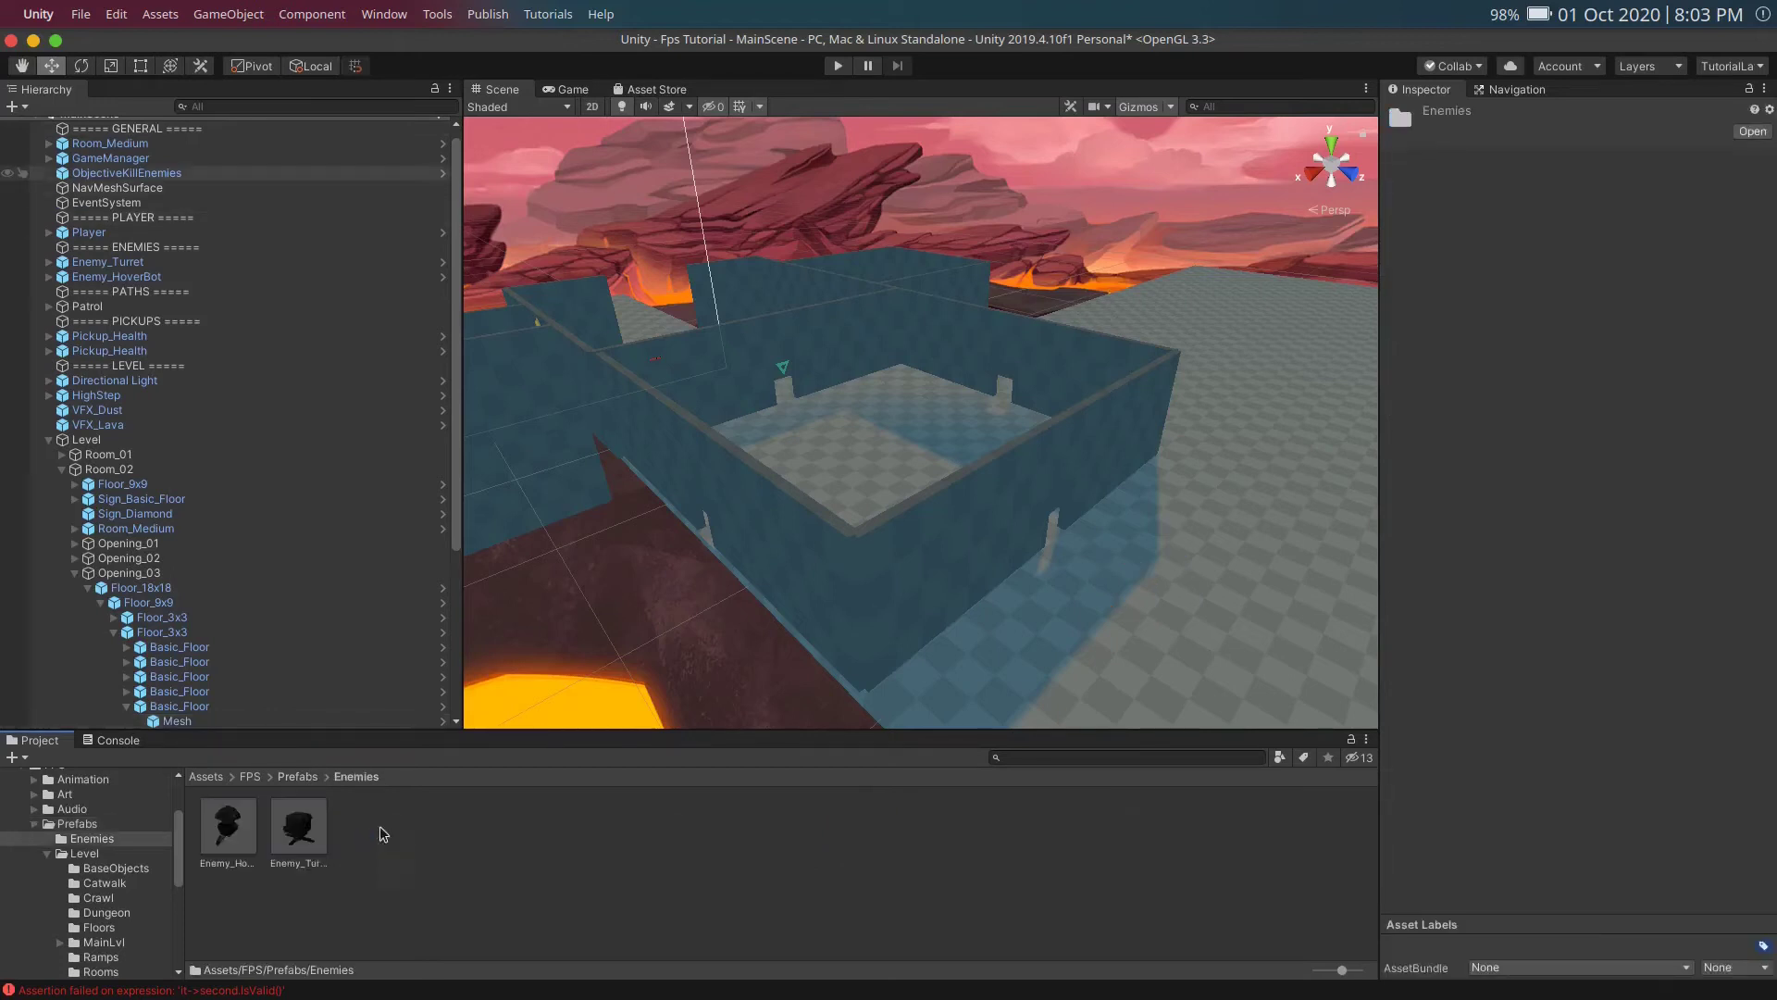
drag(310, 847, 912, 407)
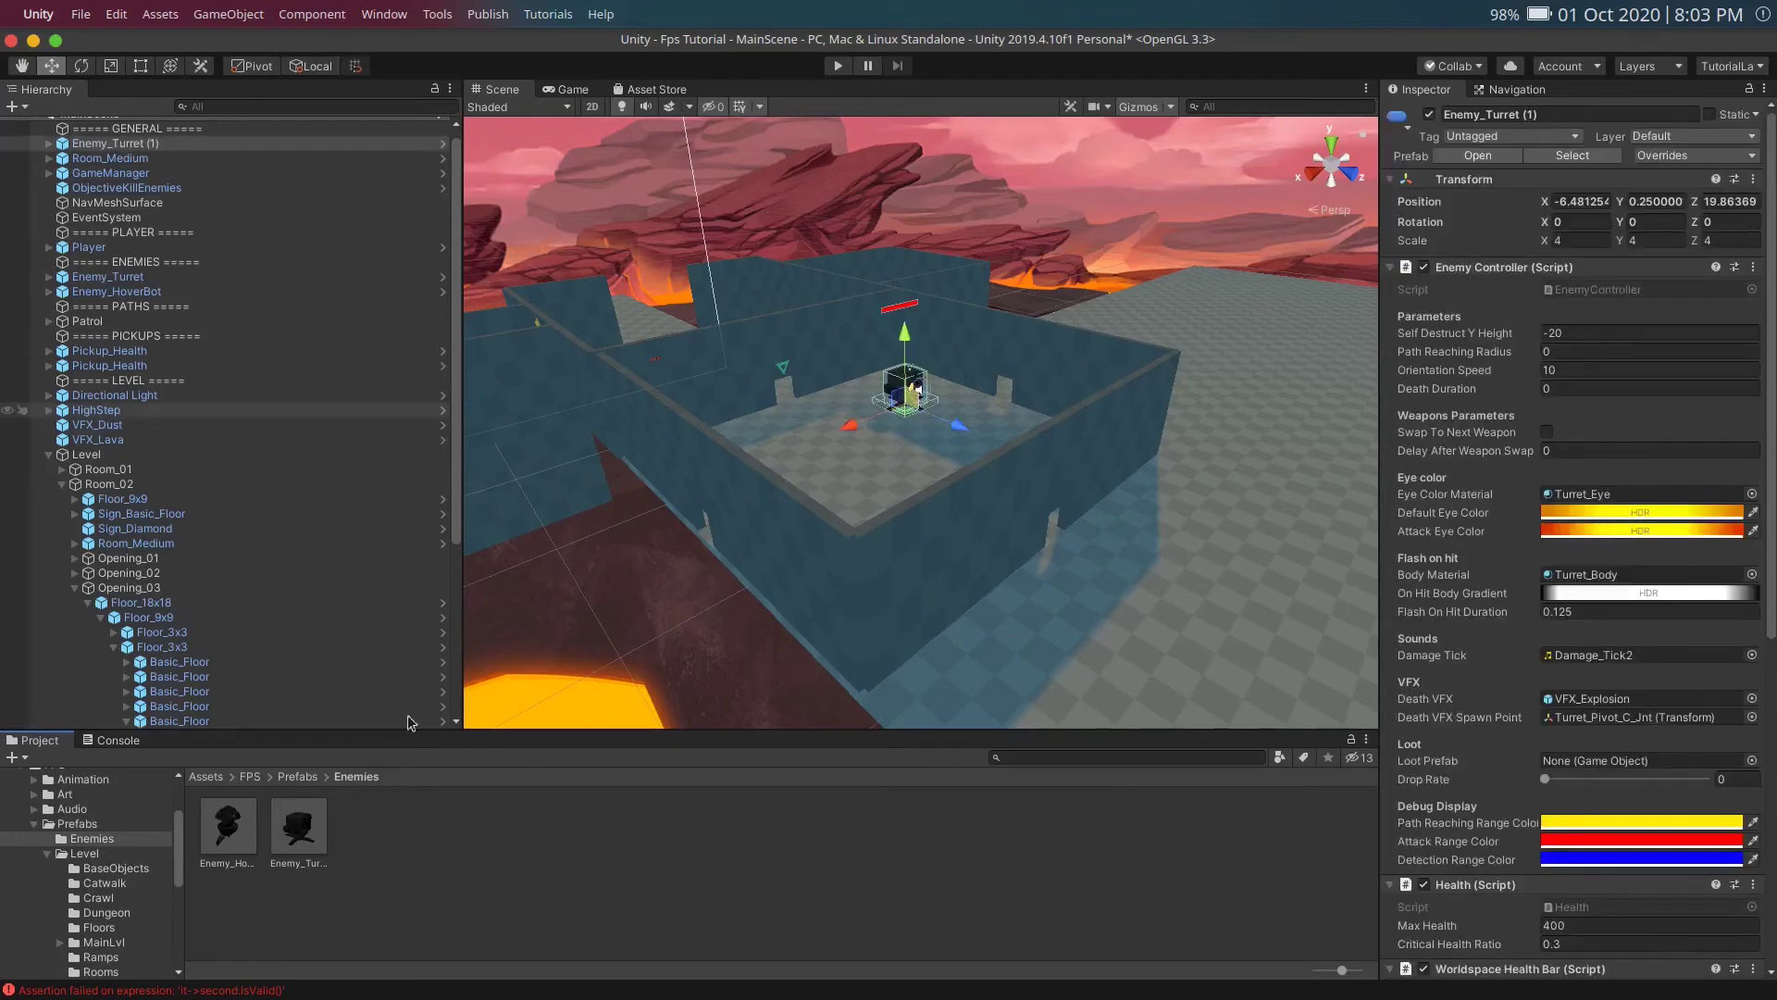
drag(228, 826, 846, 475)
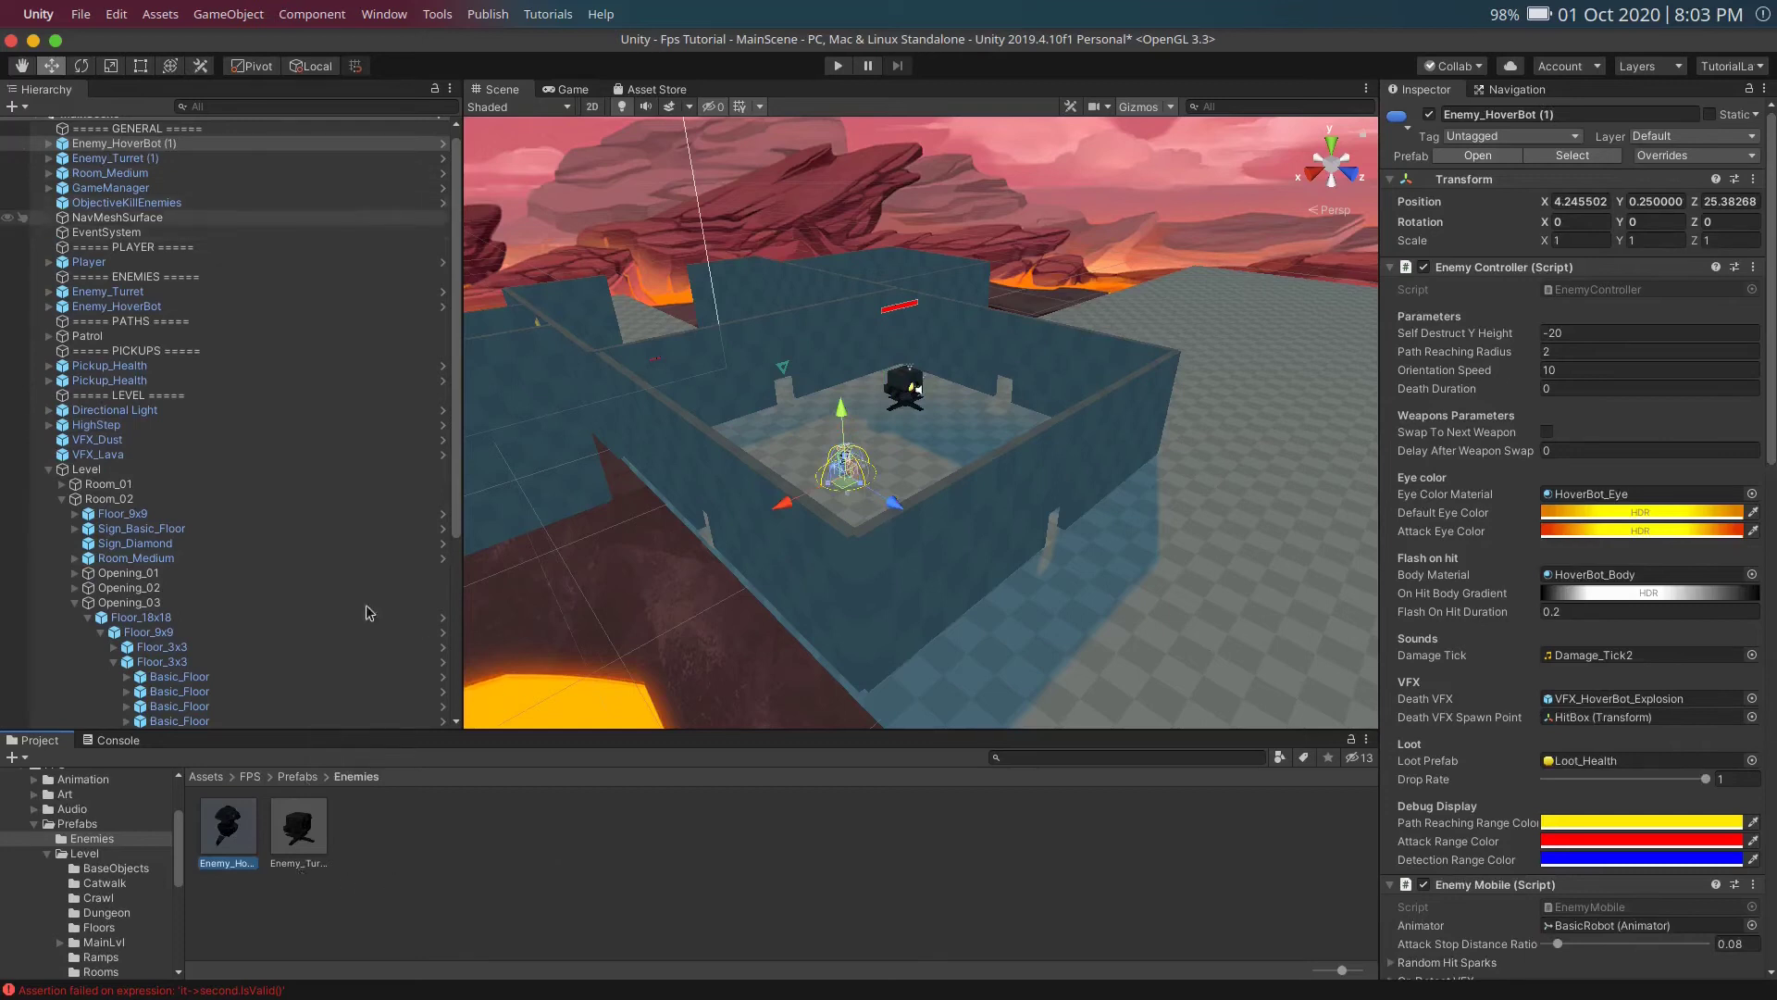
click(923, 535)
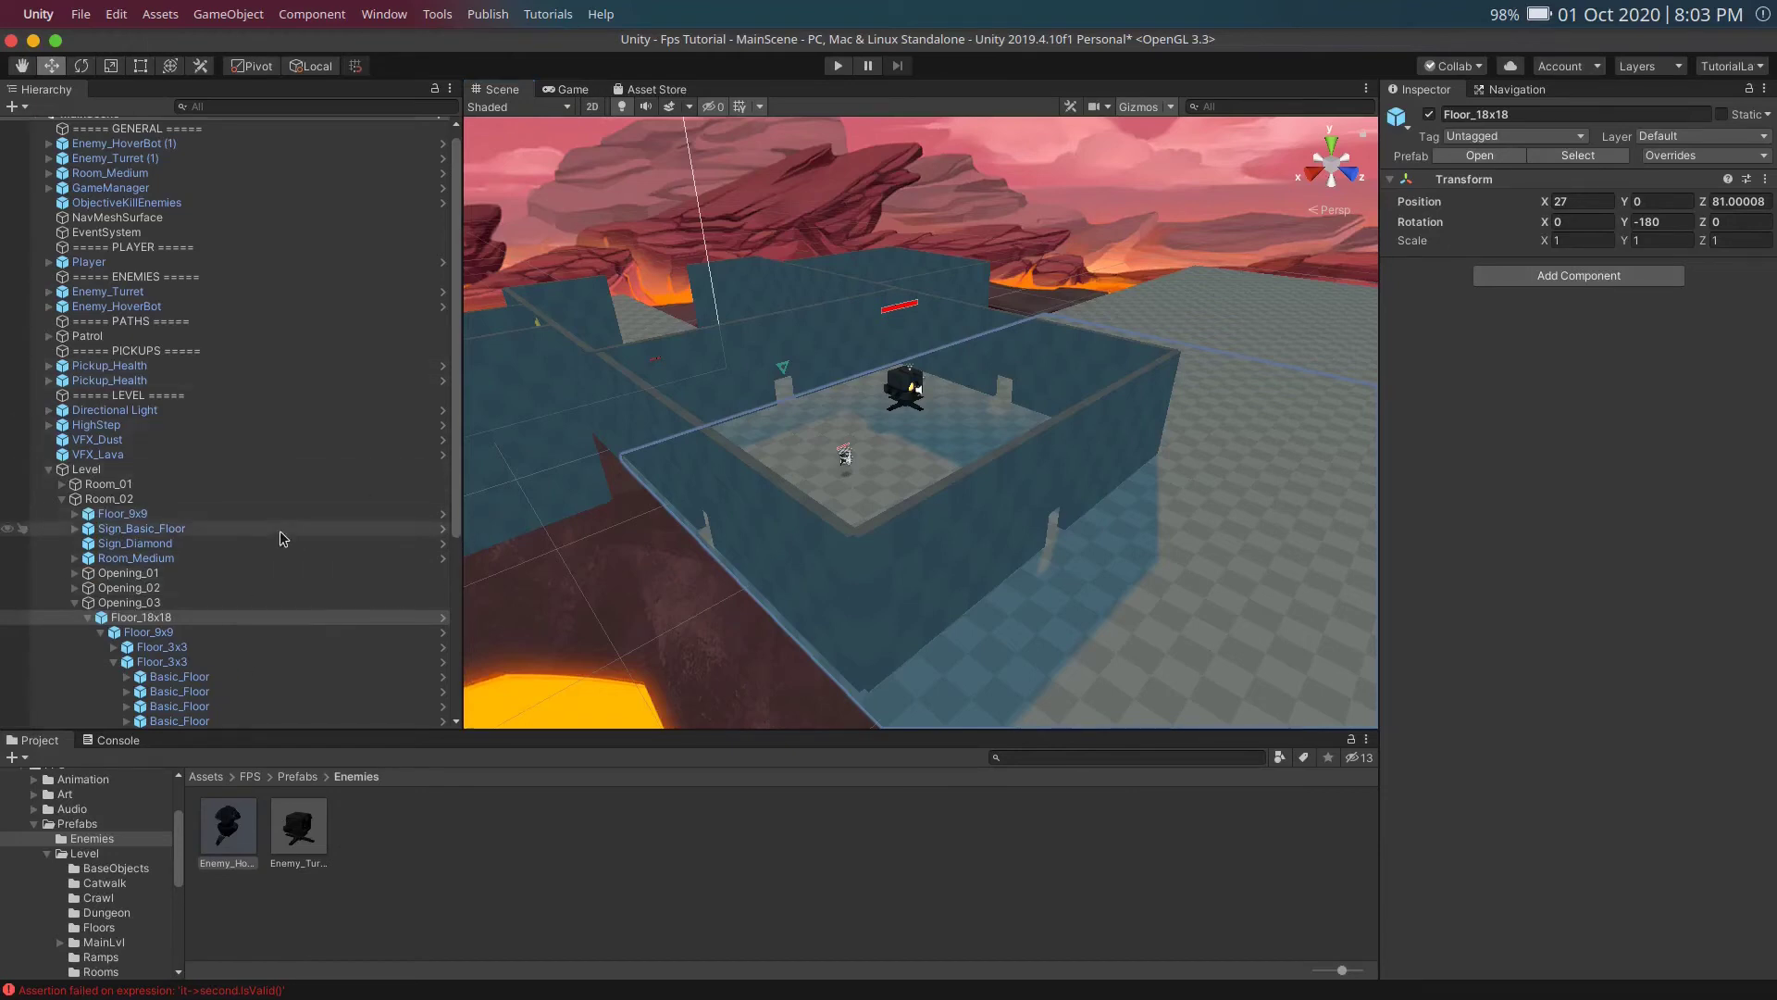
Step: Select the NavMeshSurface object and bake its navigation mesh for the level with the new room
scroll(280, 531, down, 3)
scroll(280, 531, up, 3)
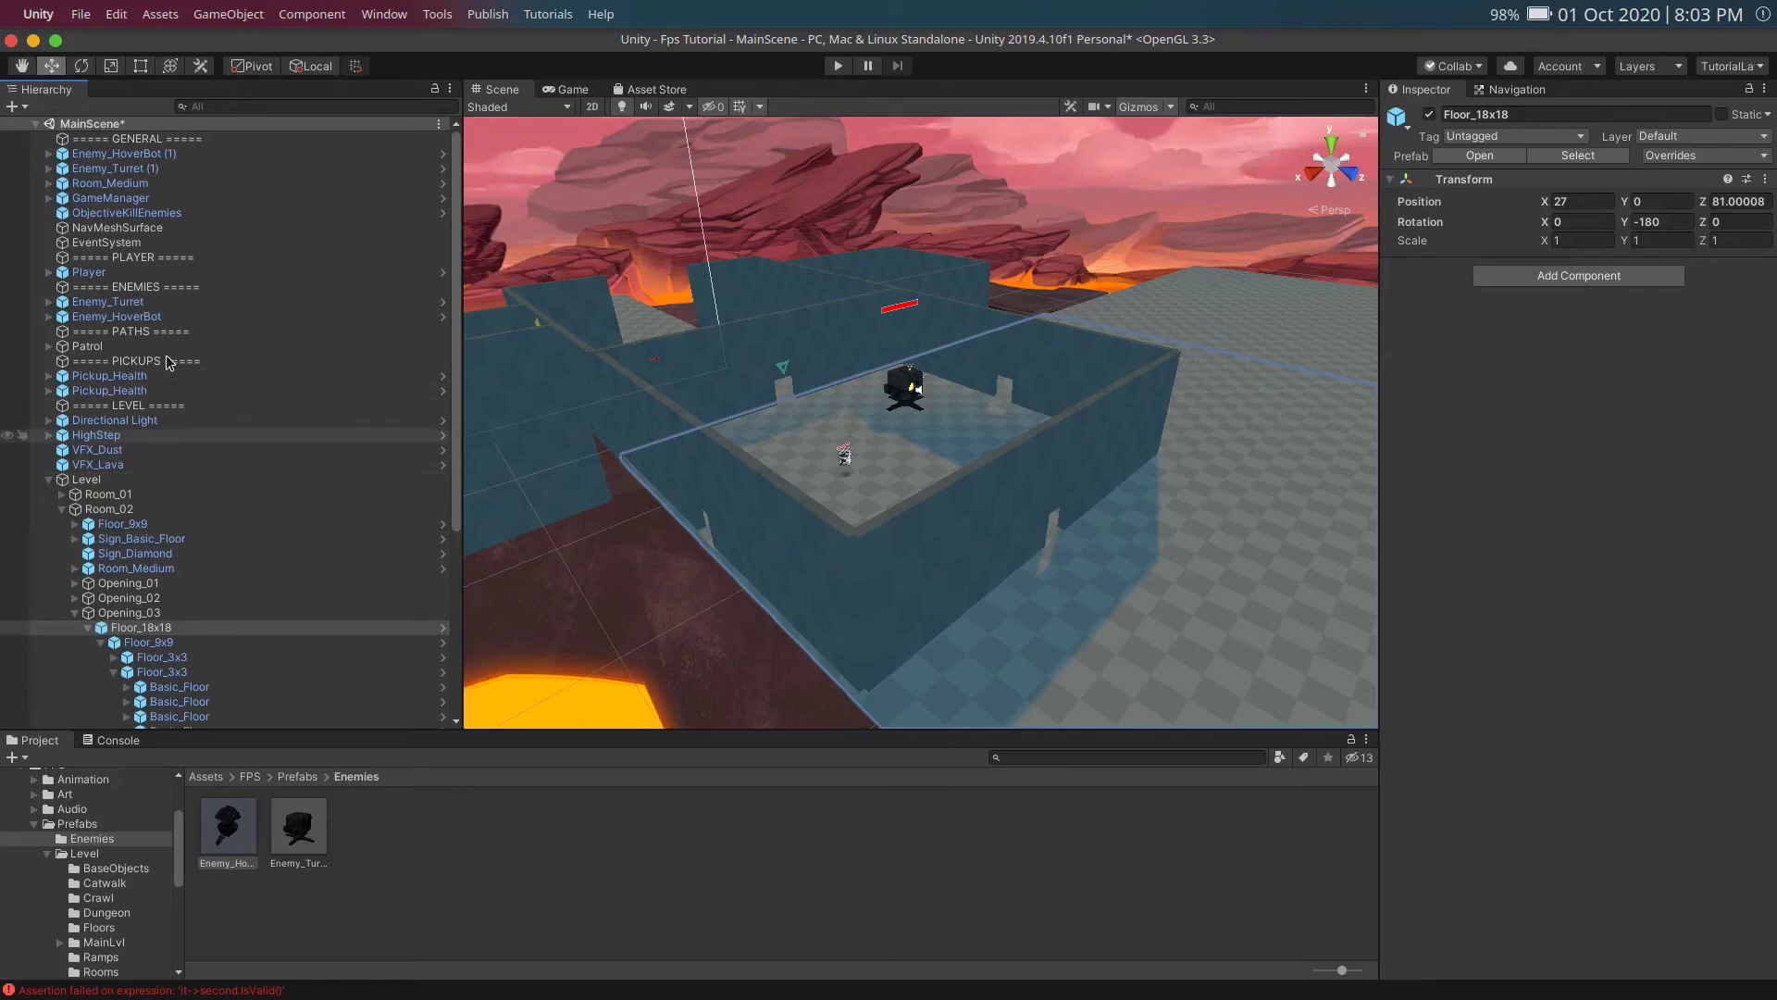
scroll(186, 486, down, 2)
scroll(185, 488, down, 3)
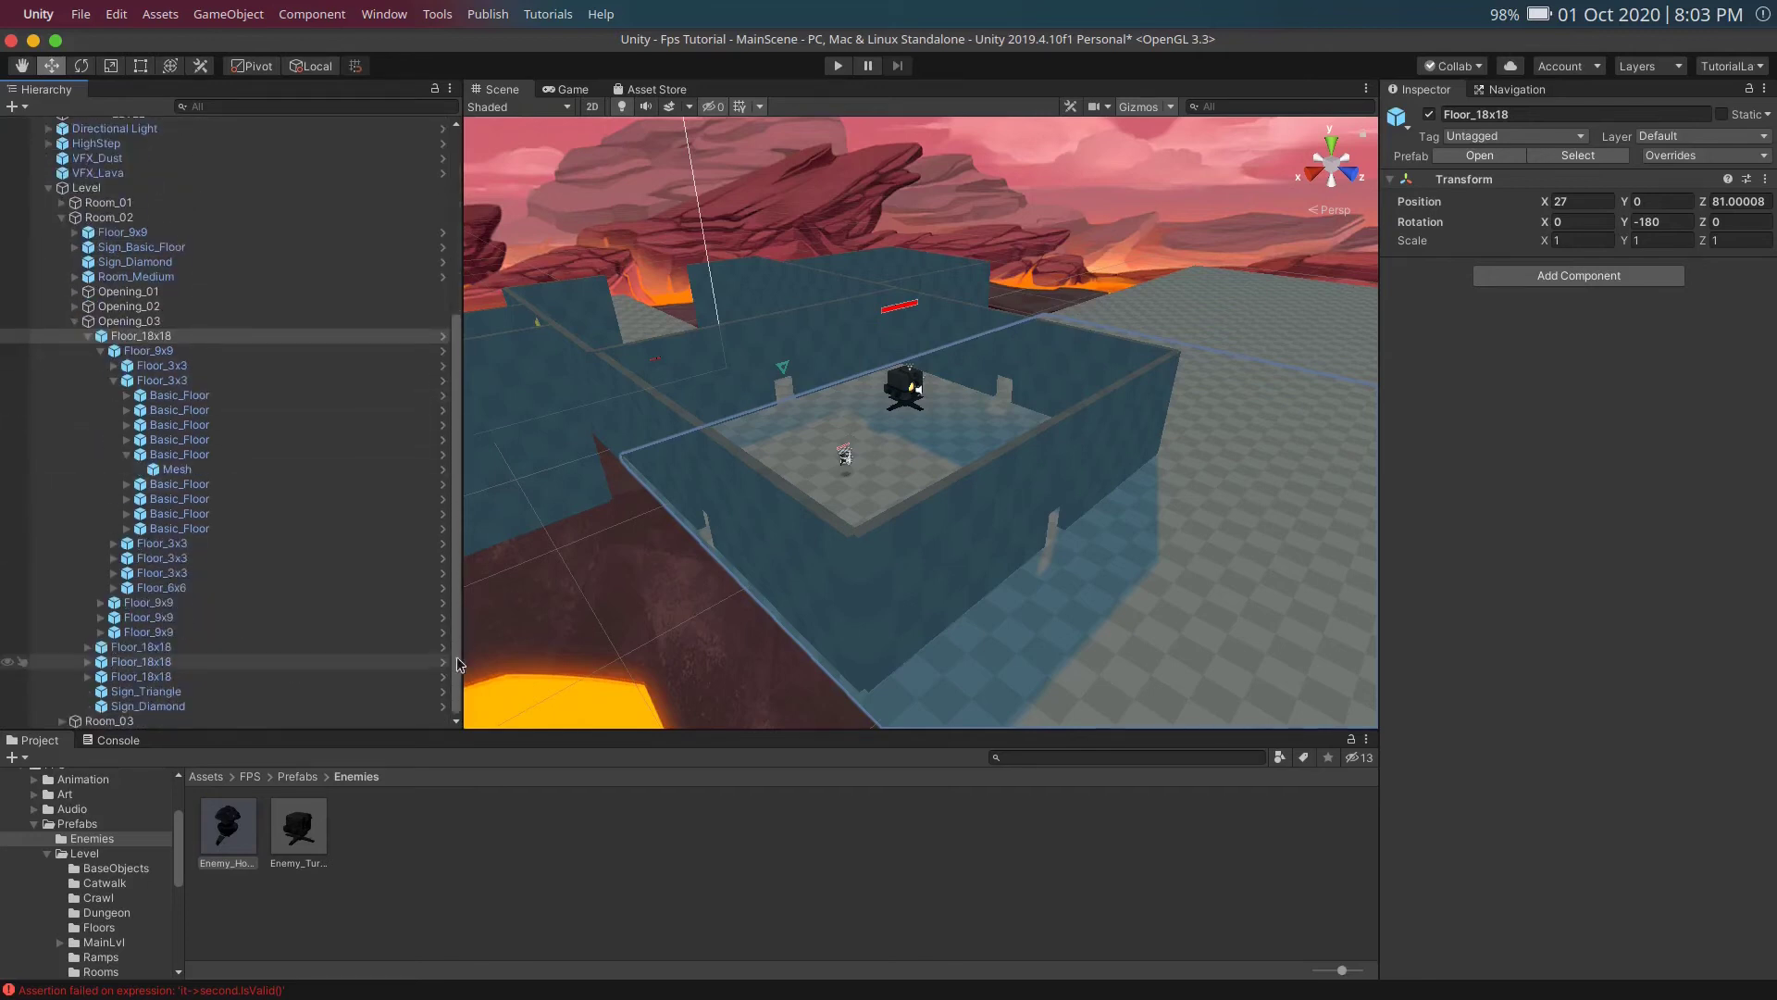
drag(456, 635, 453, 634)
scroll(324, 557, up, 5)
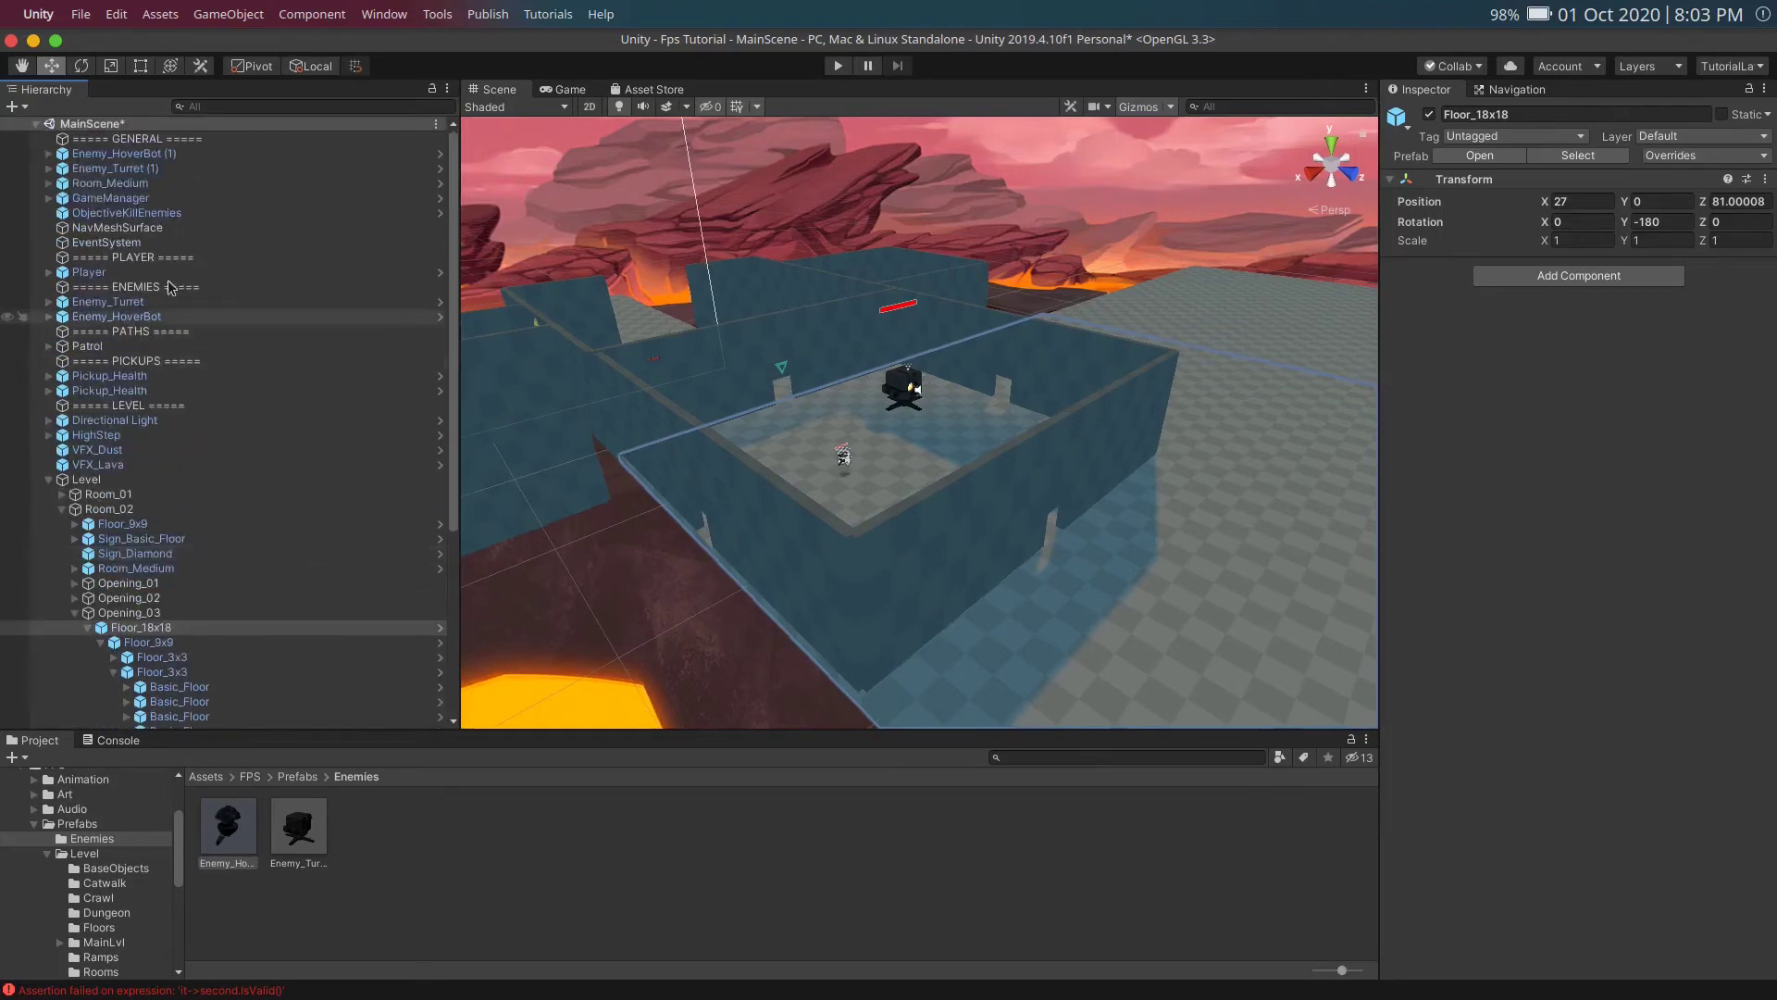
click(139, 228)
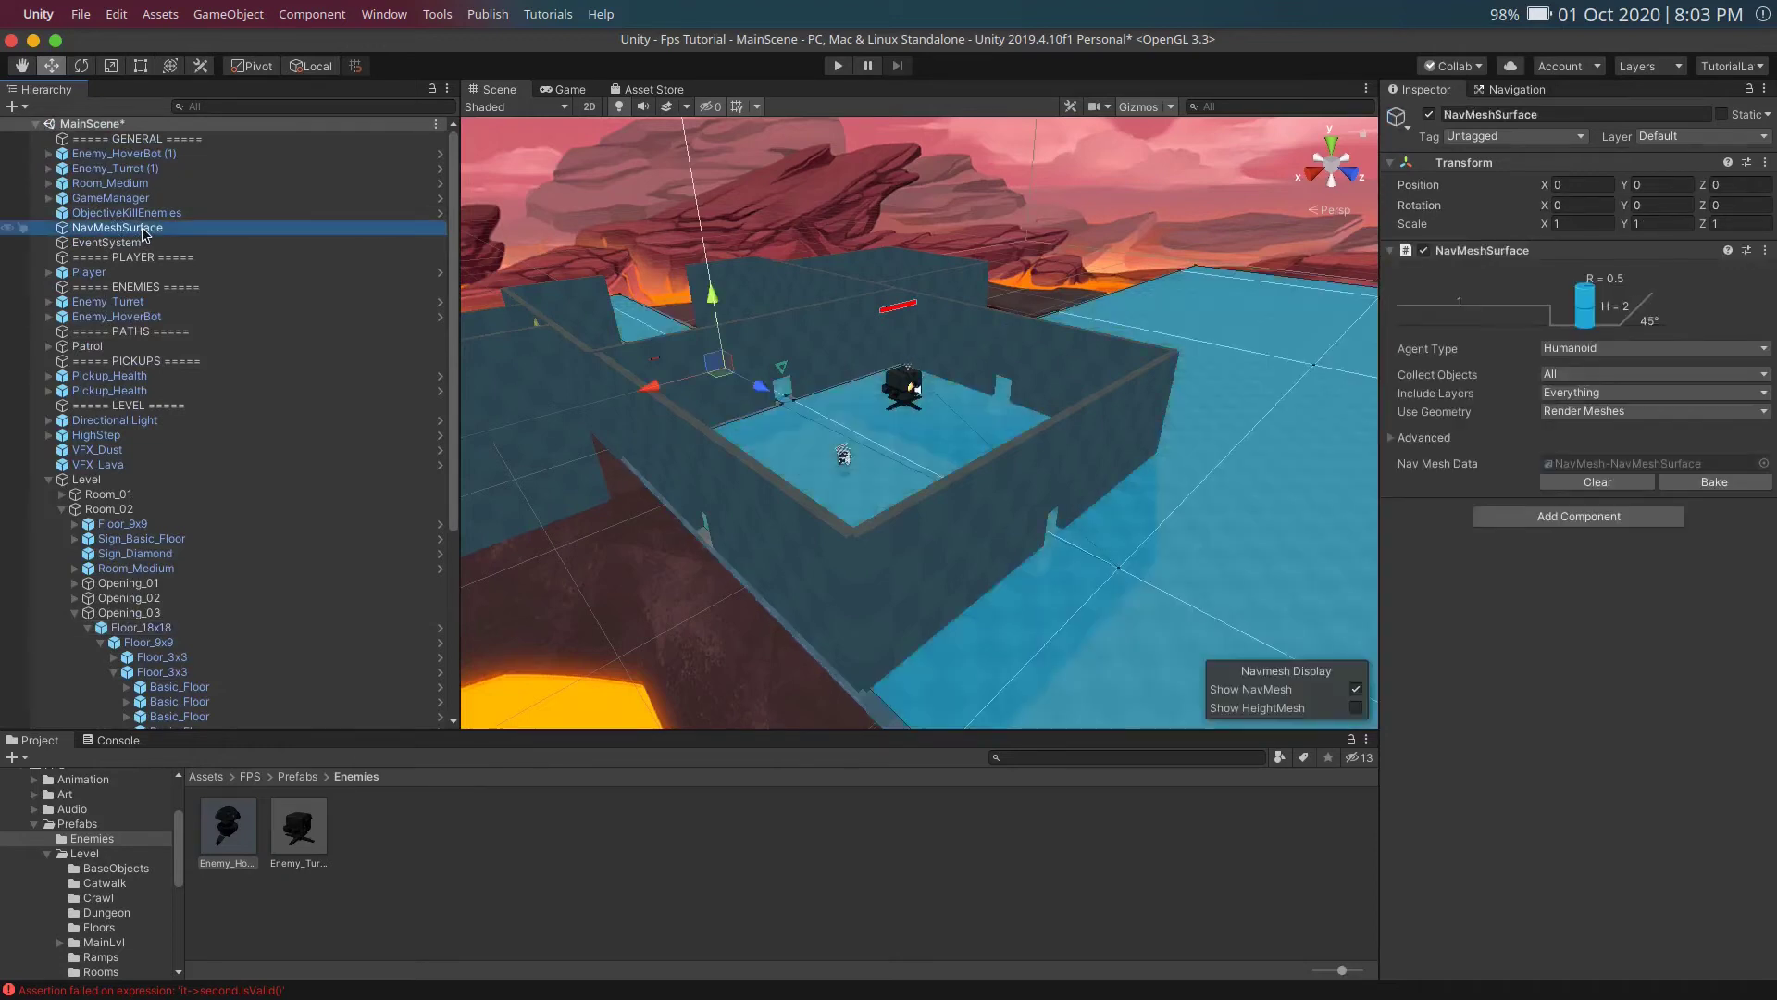
click(1724, 486)
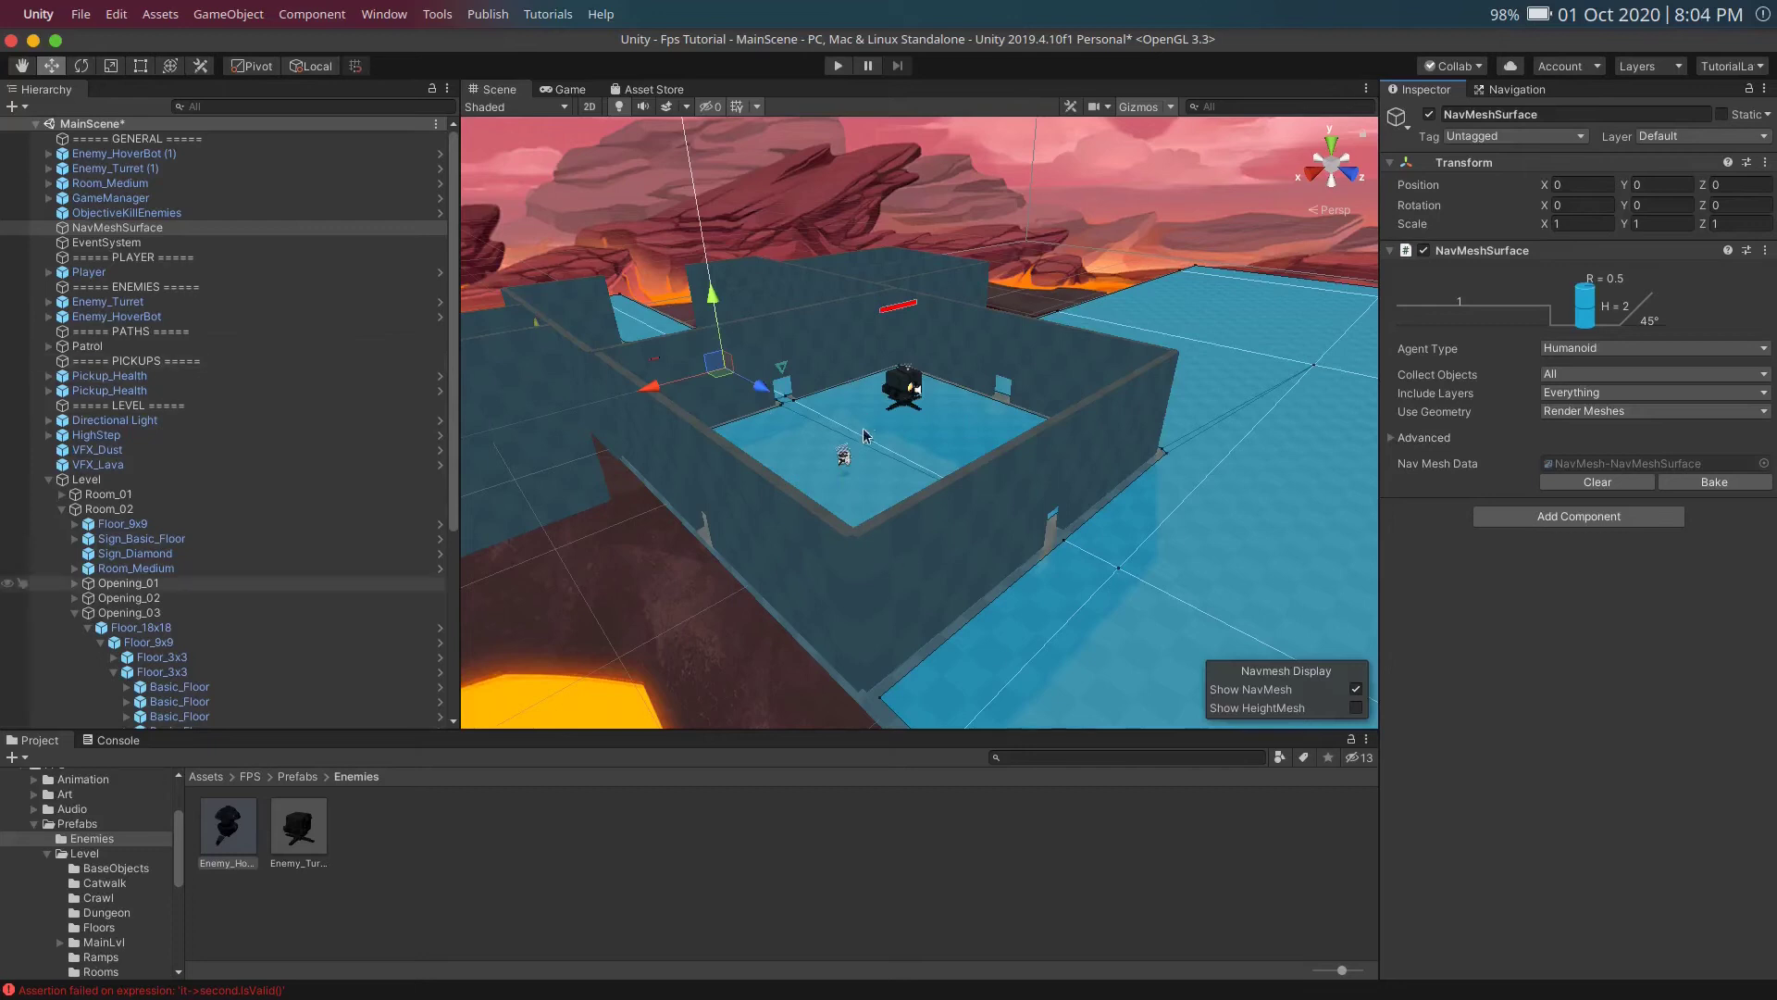
click(1715, 483)
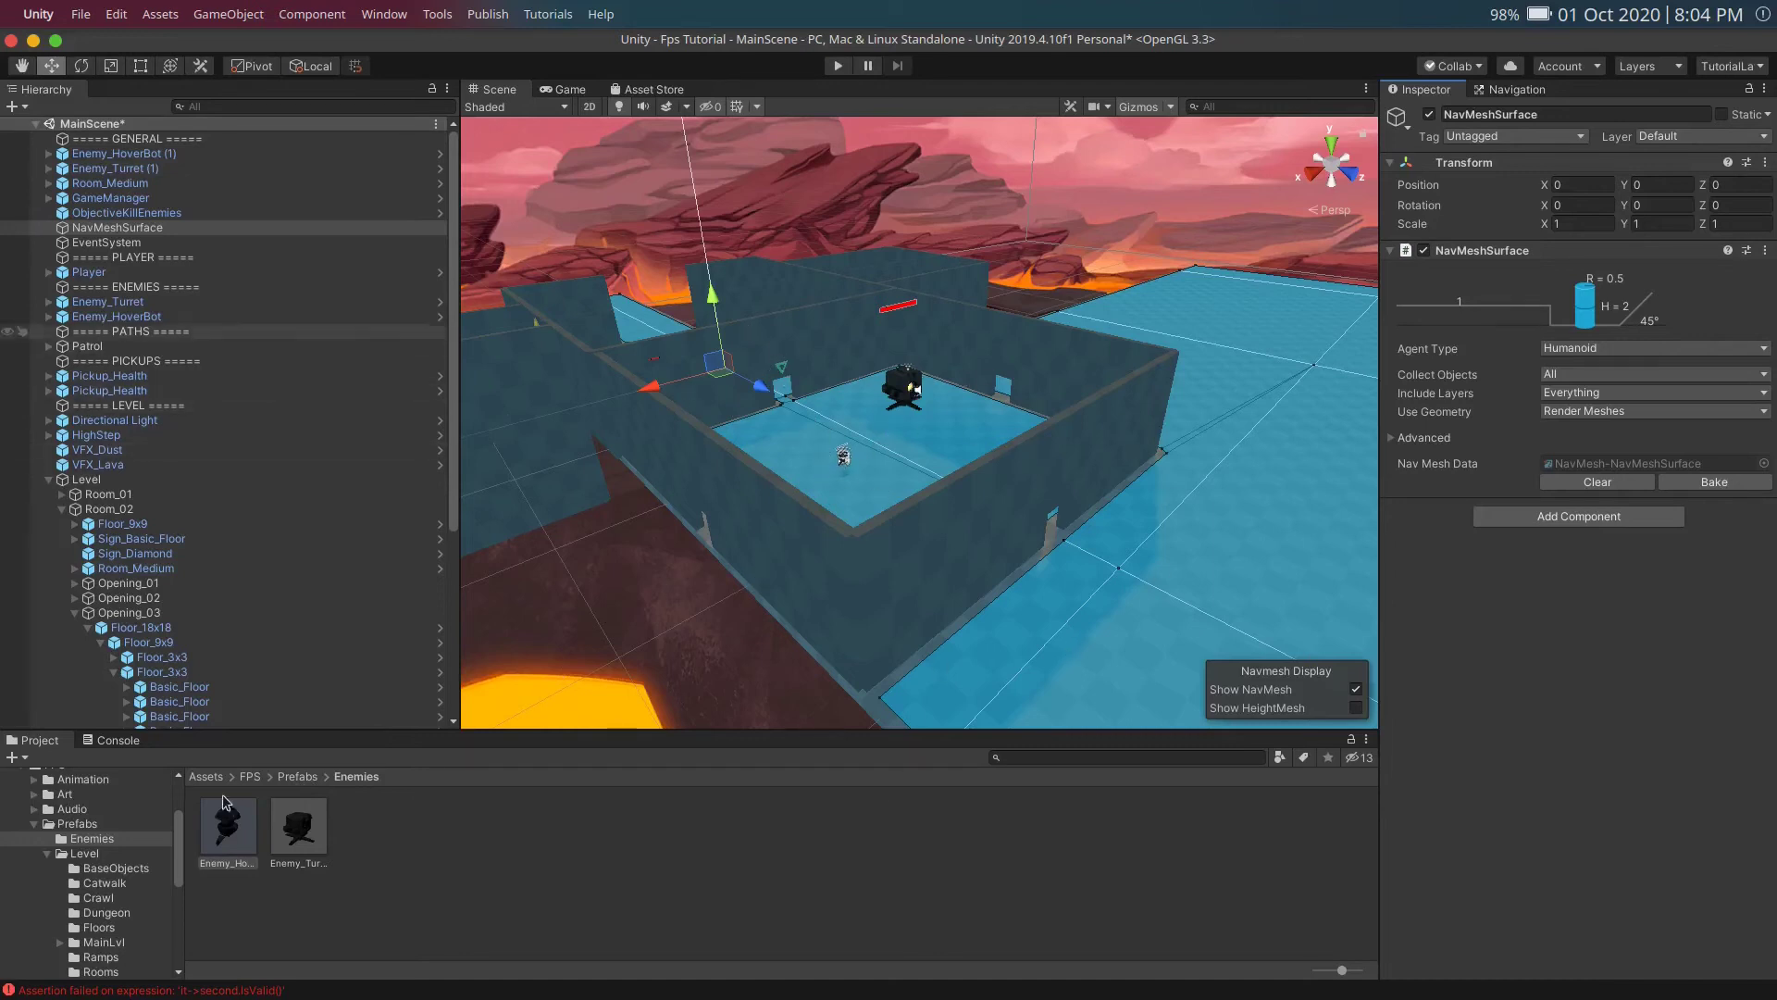
Step: Browse the Assets/FPS/Prefabs/Pickups folder and place the Pickup_Launcher prefab on the floor just outside the medium room's doorway
click(313, 777)
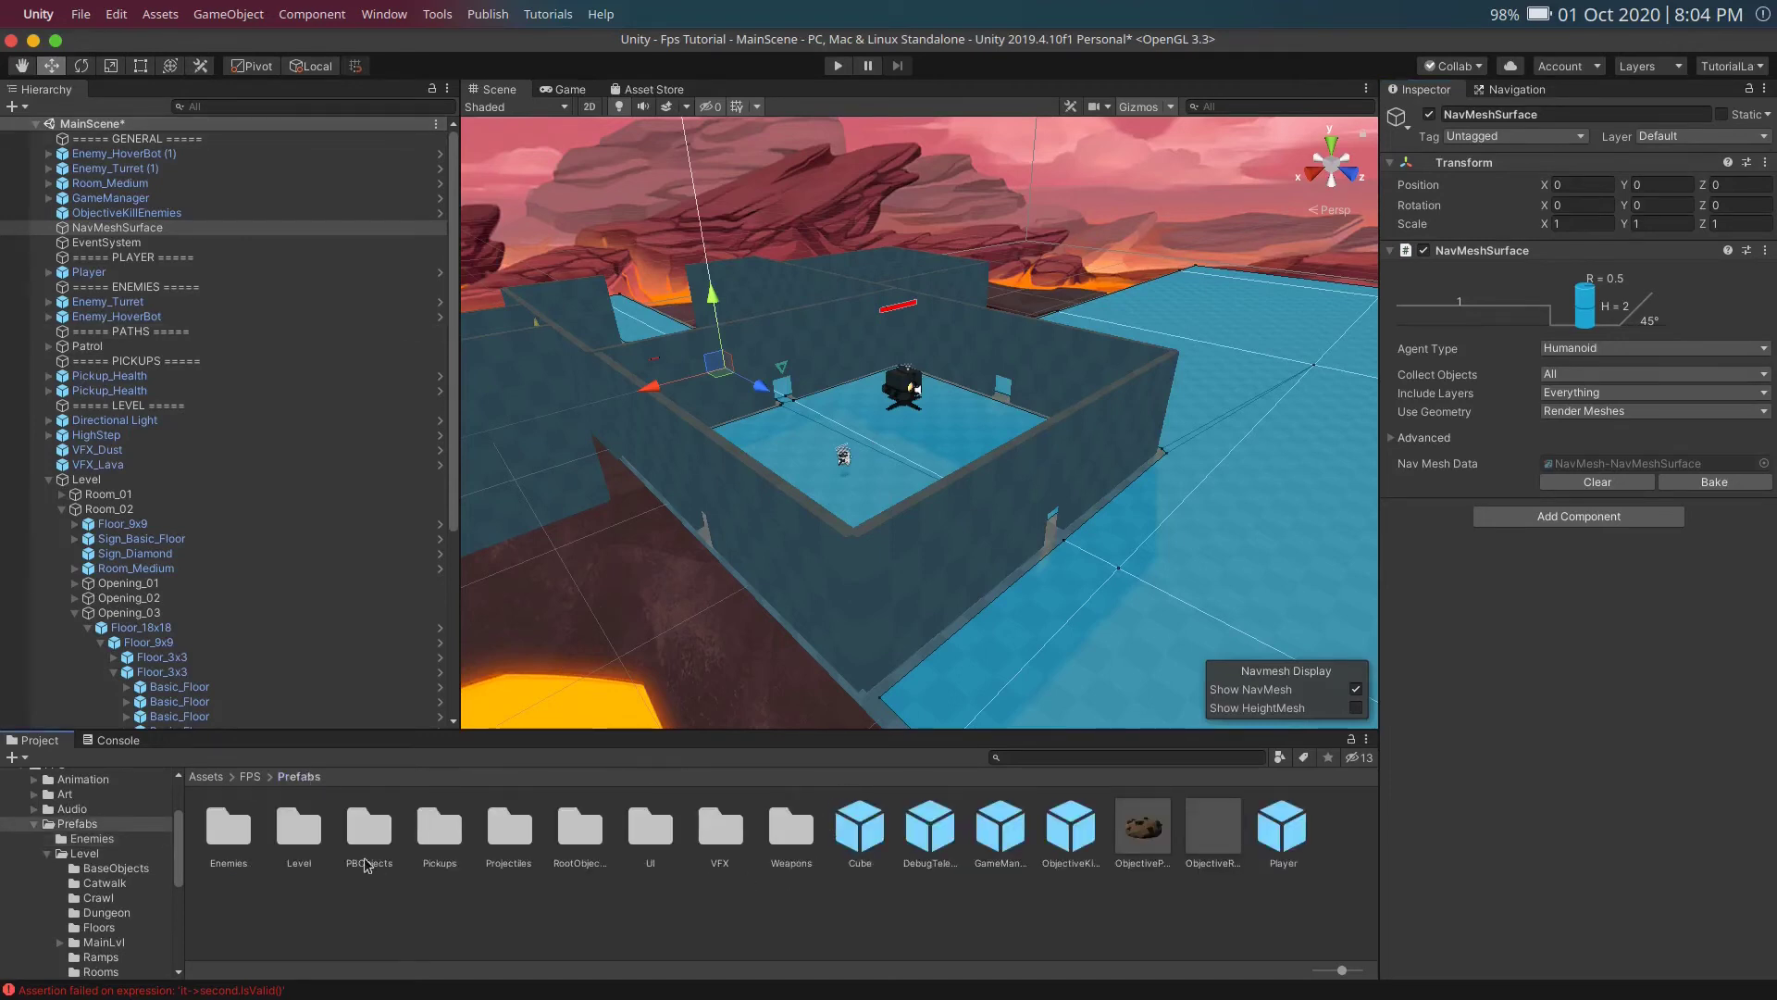
double_click(446, 838)
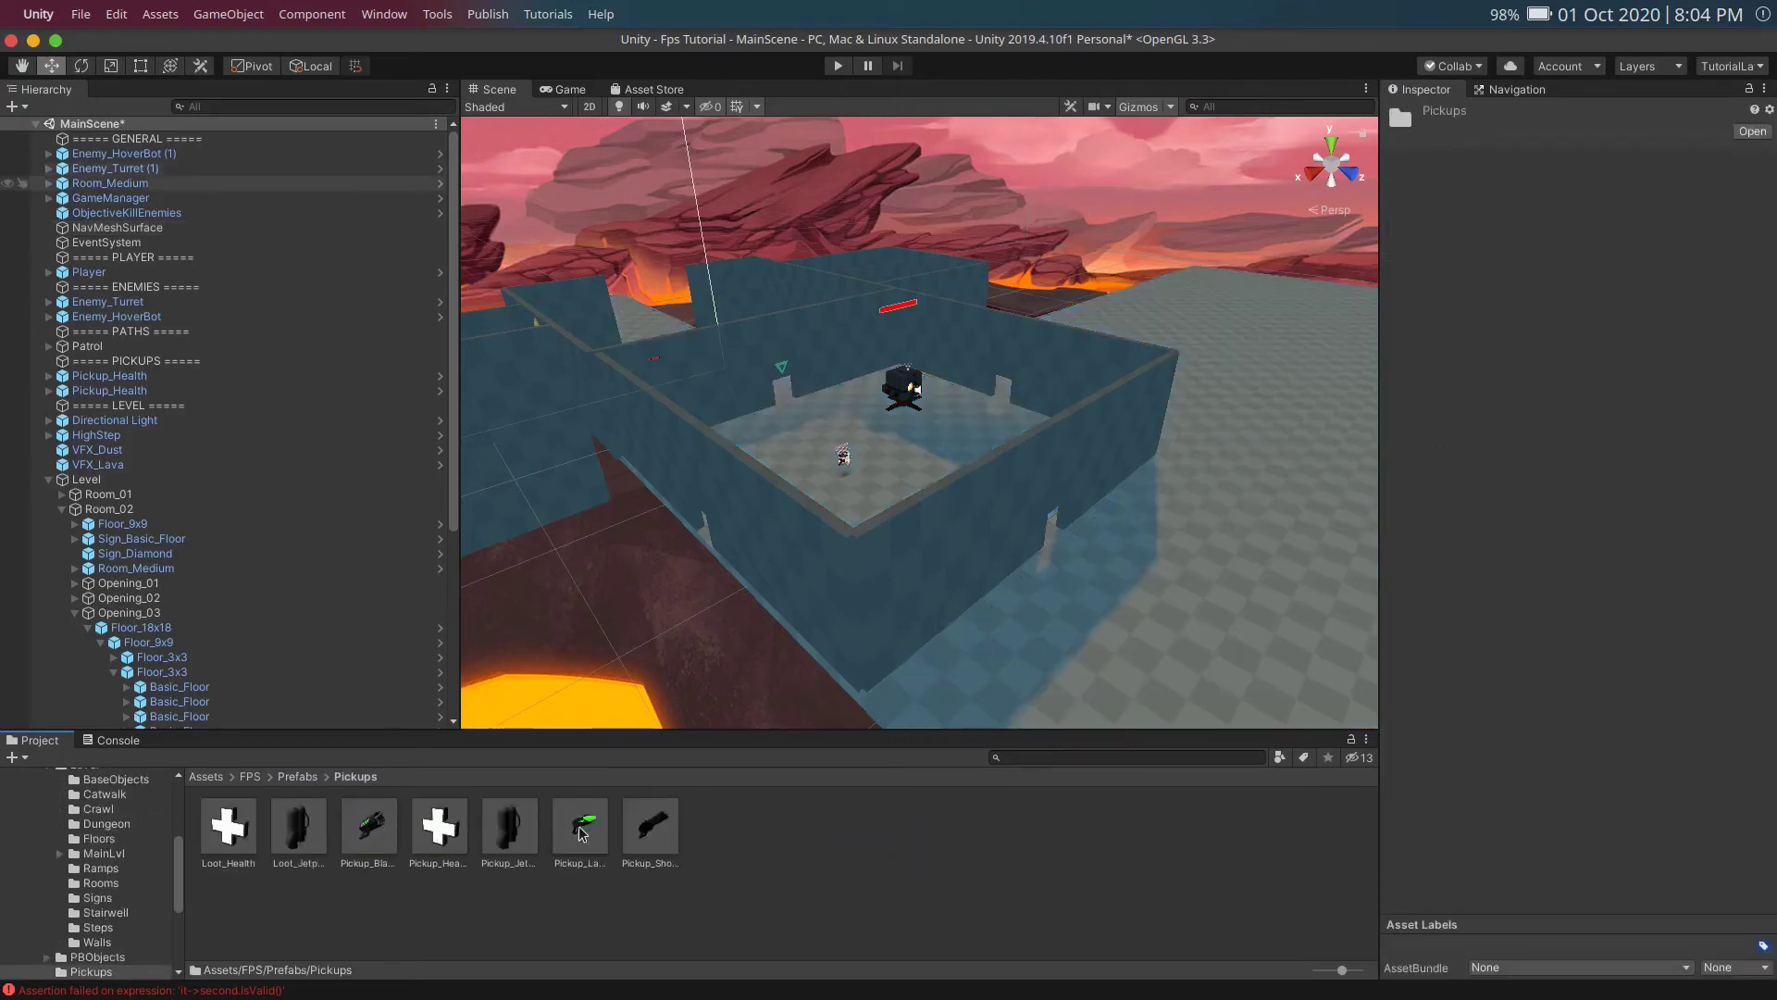
click(366, 813)
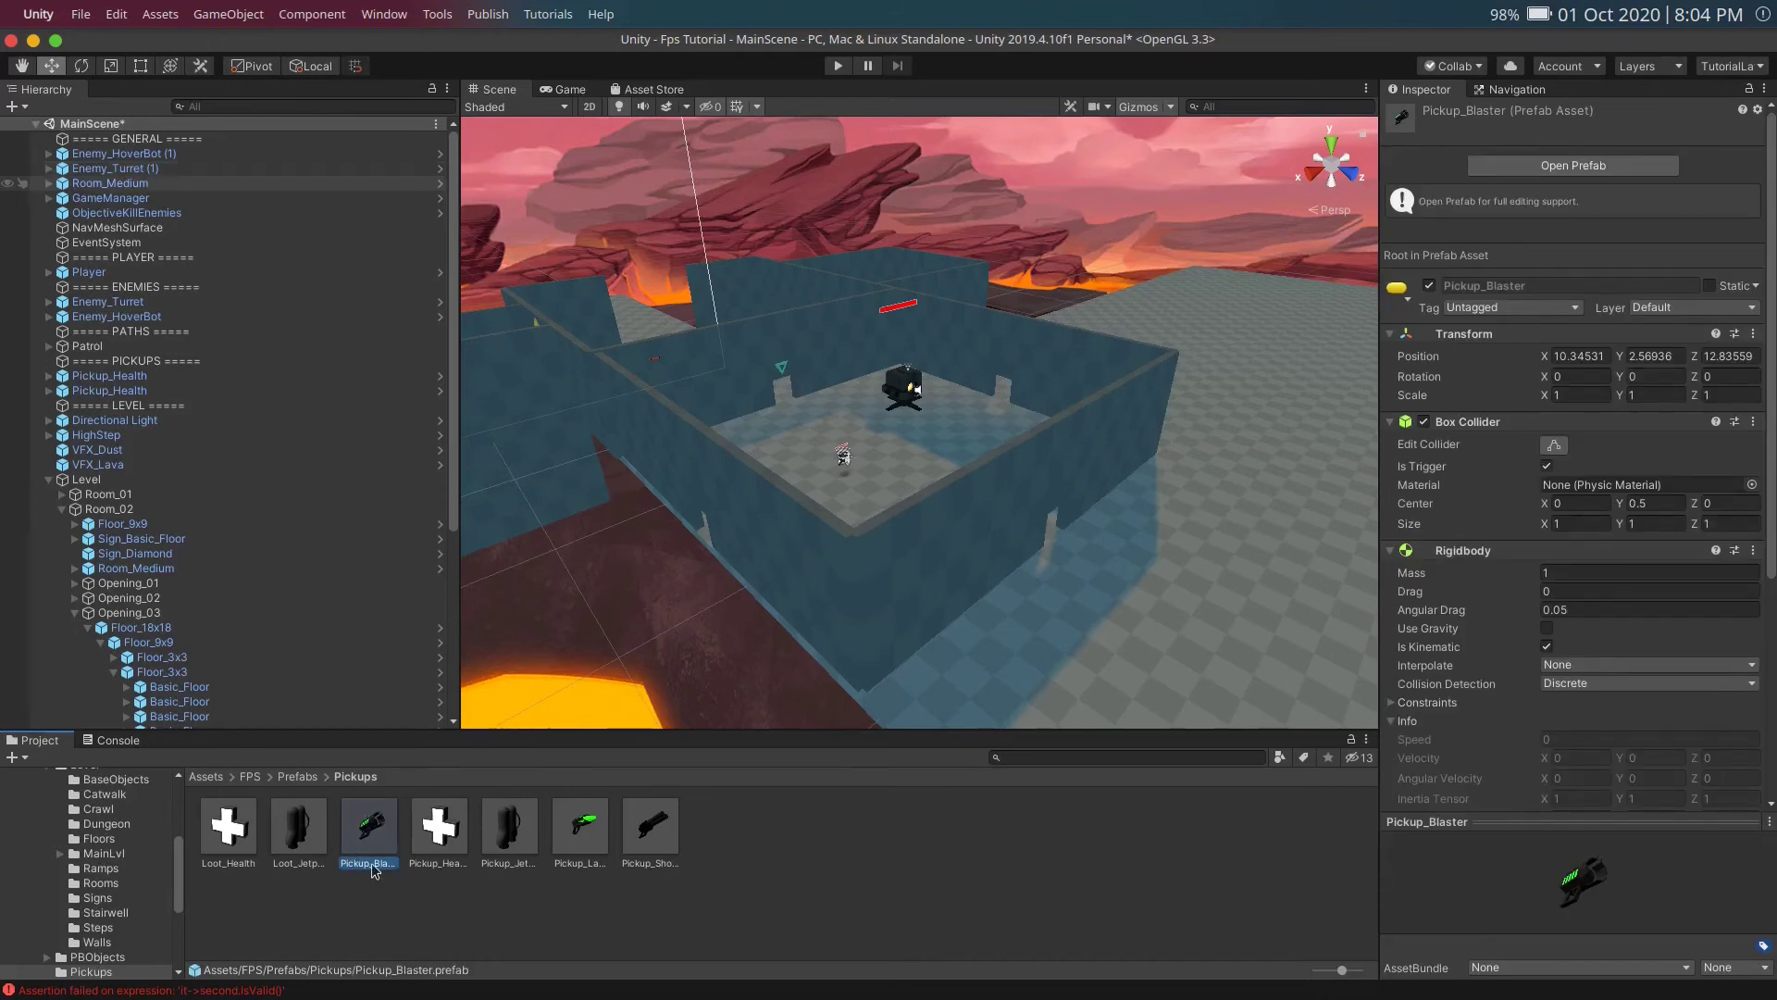
click(300, 834)
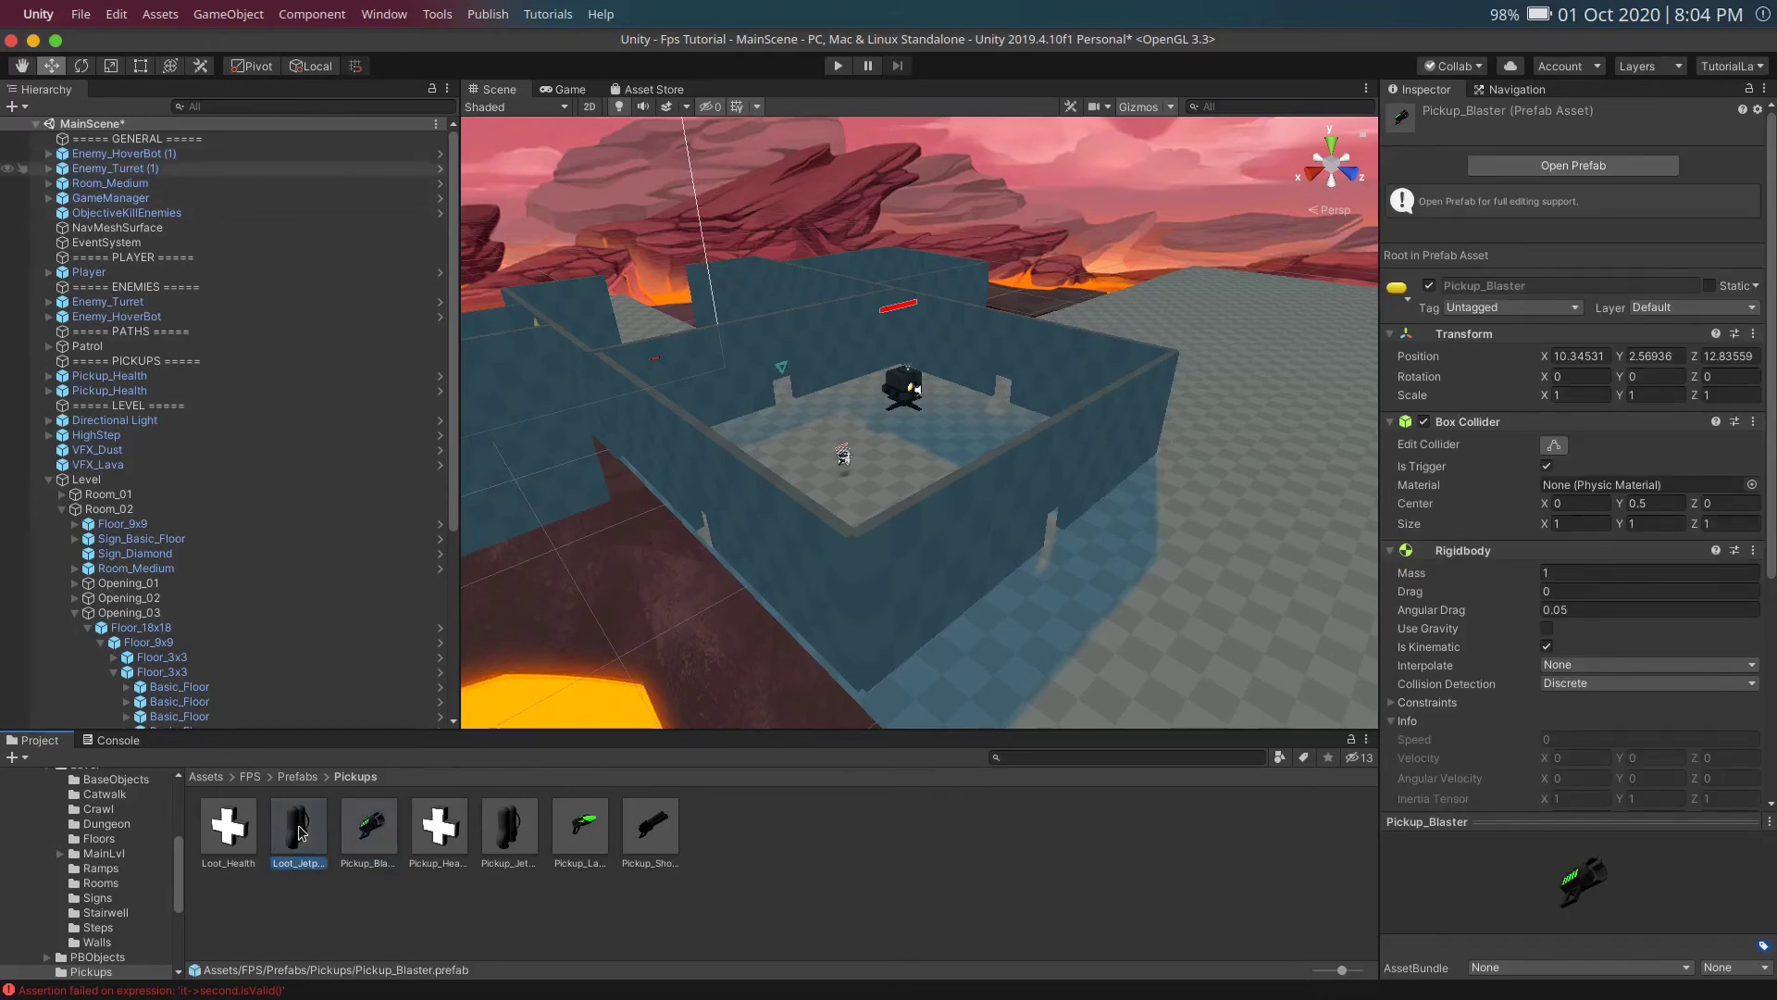
click(428, 850)
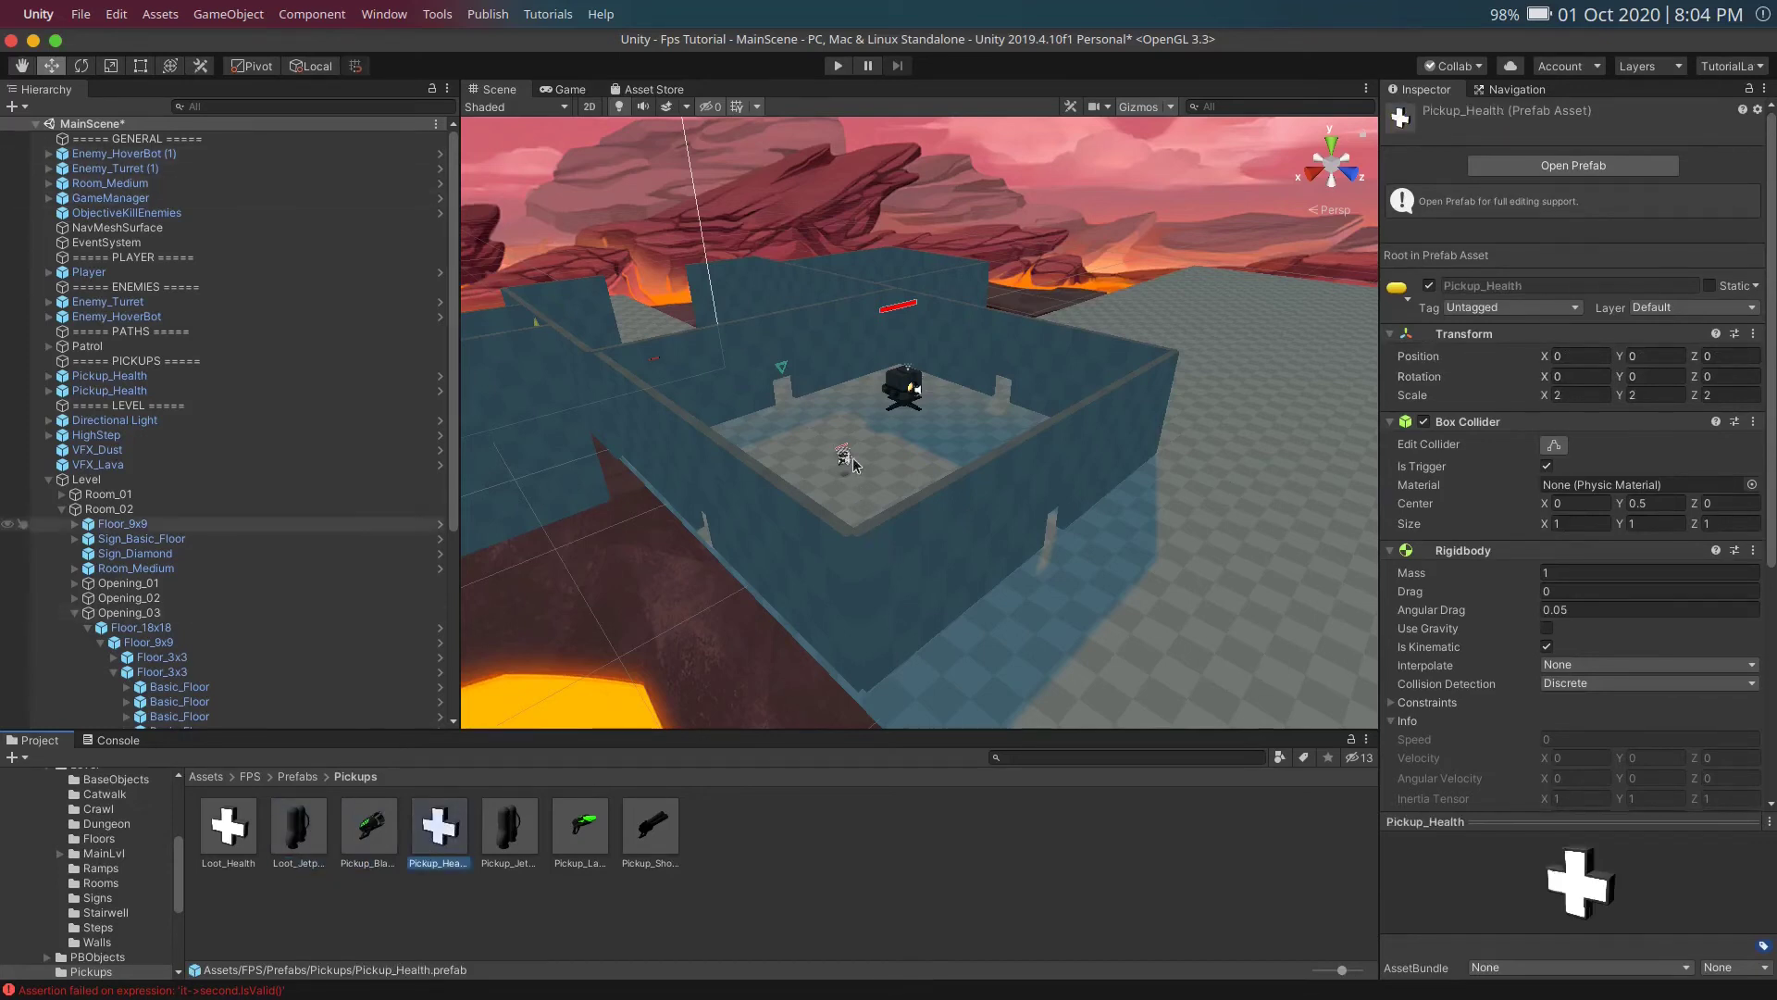
click(581, 838)
drag(581, 845, 822, 531)
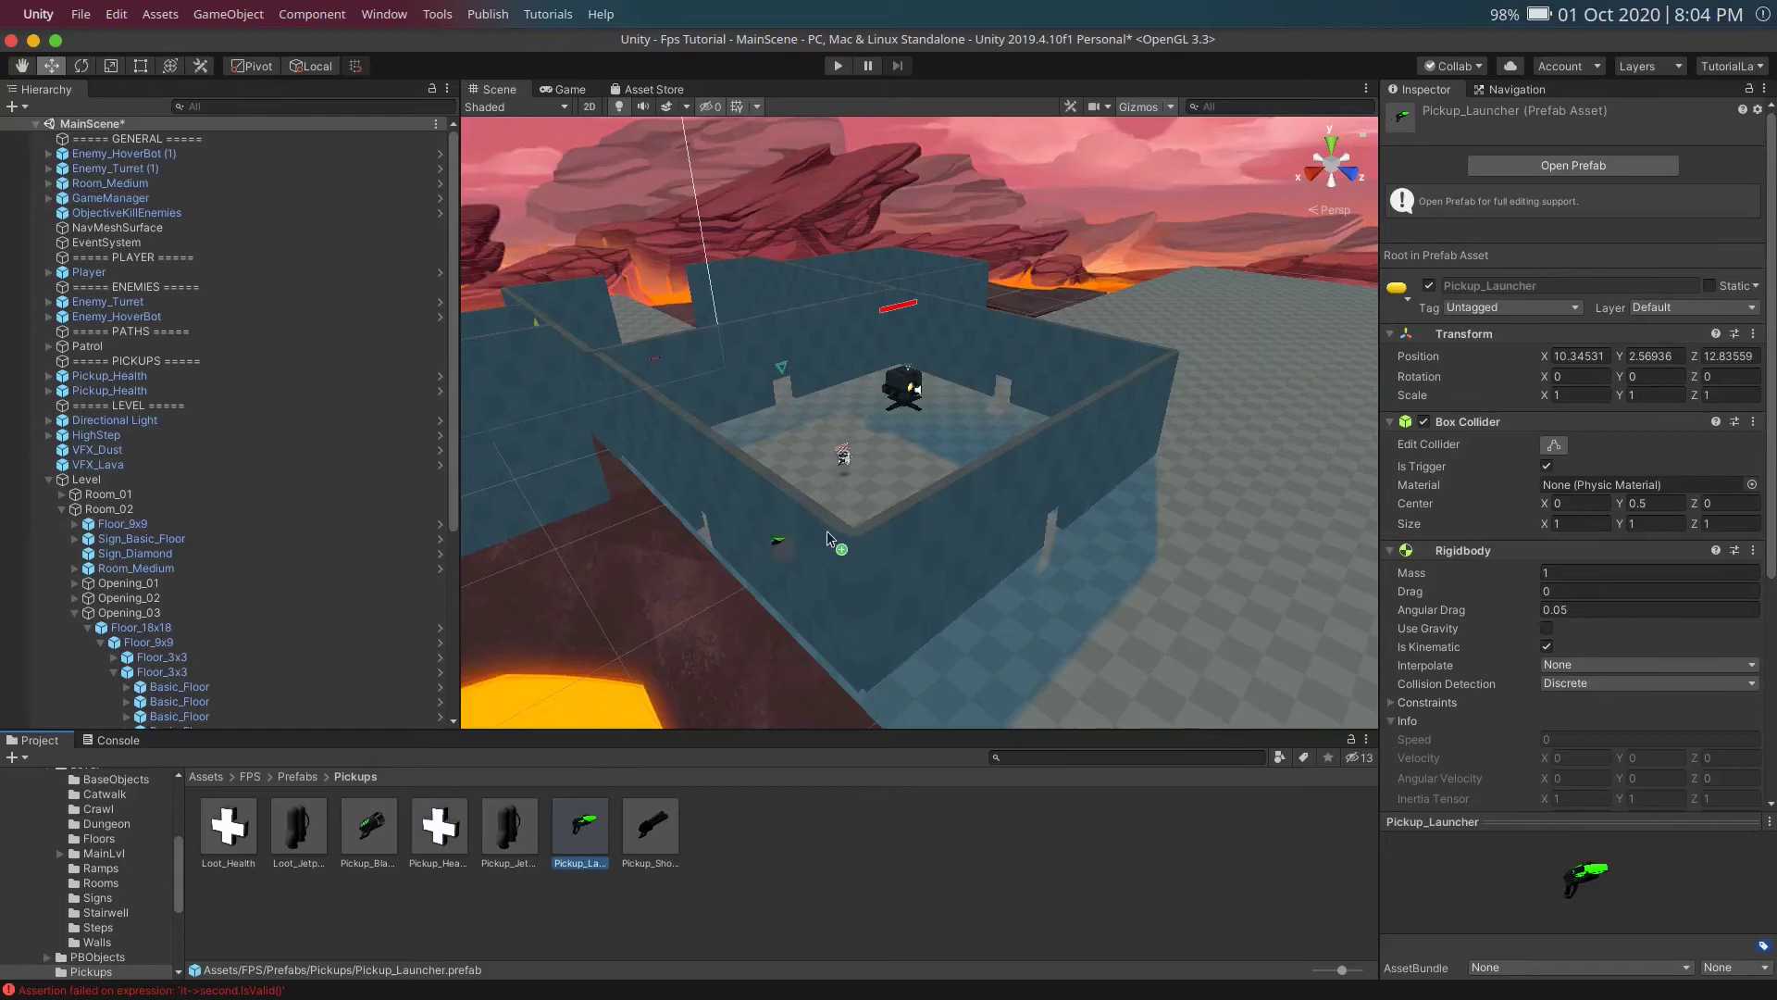
drag(937, 463, 938, 468)
drag(1104, 558, 1104, 558)
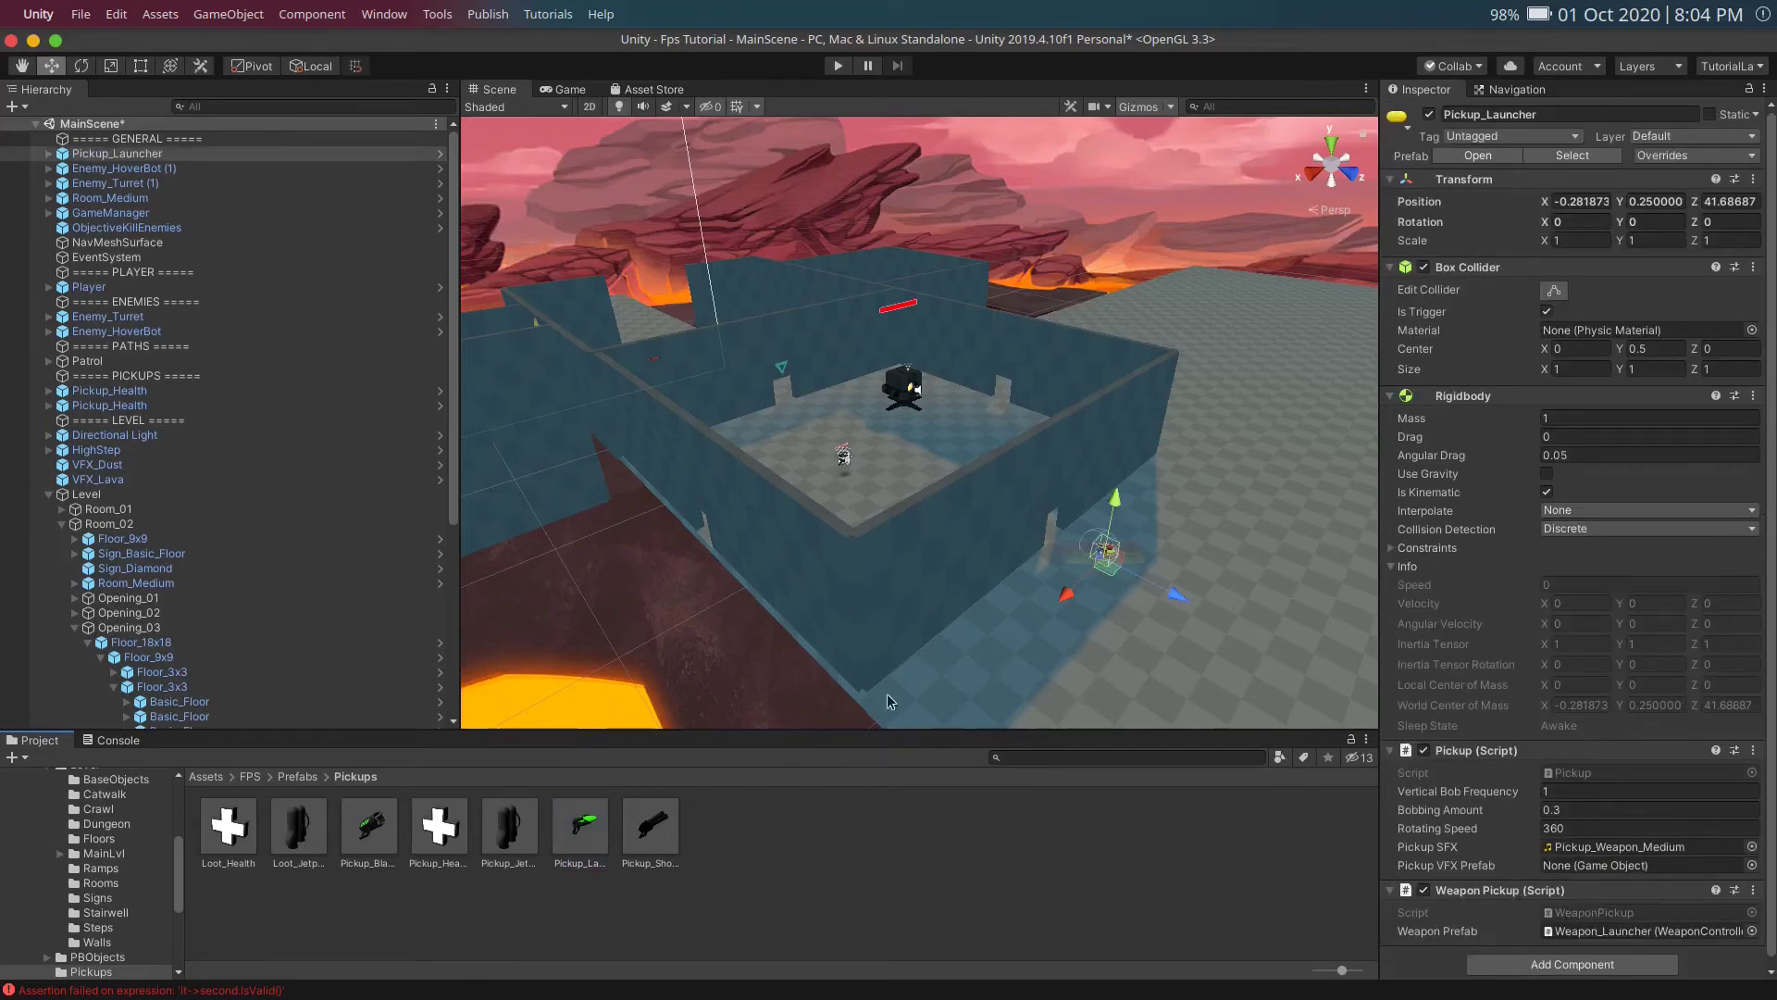
Step: Open the Assets/FPS/Prefabs/Weapons folder and select the Weapon_Launcher prefab to show its weapon settings
click(298, 778)
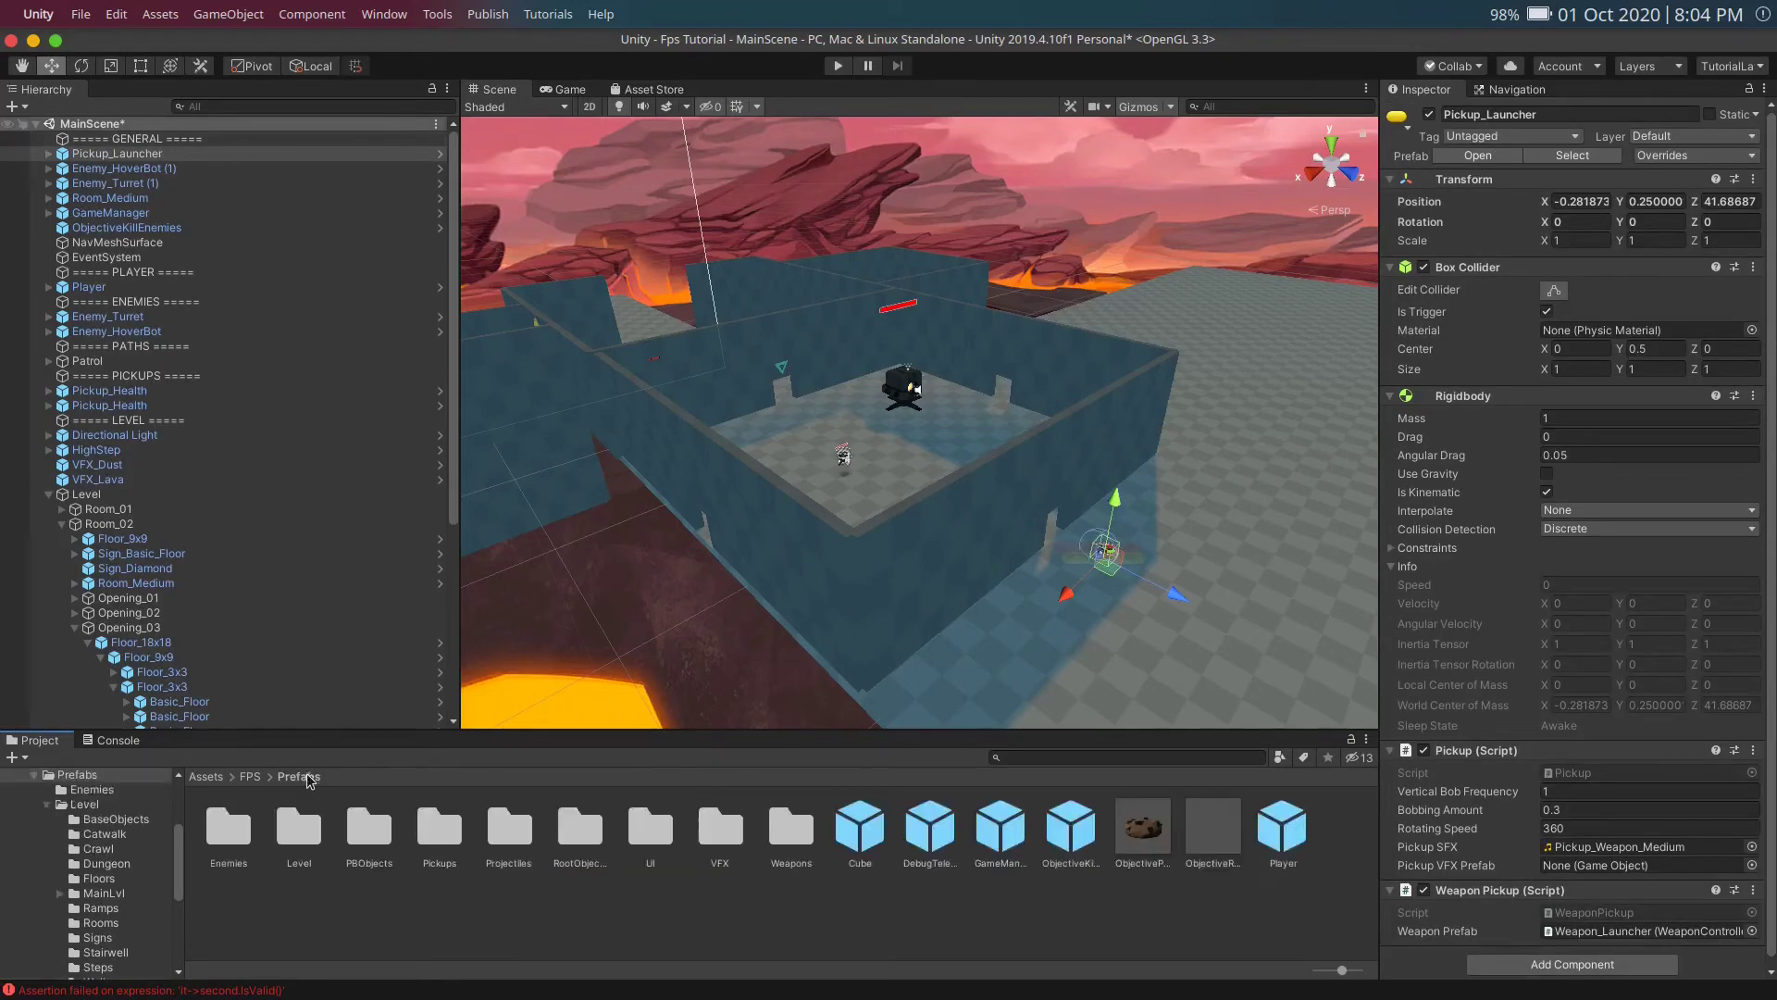
double_click(794, 826)
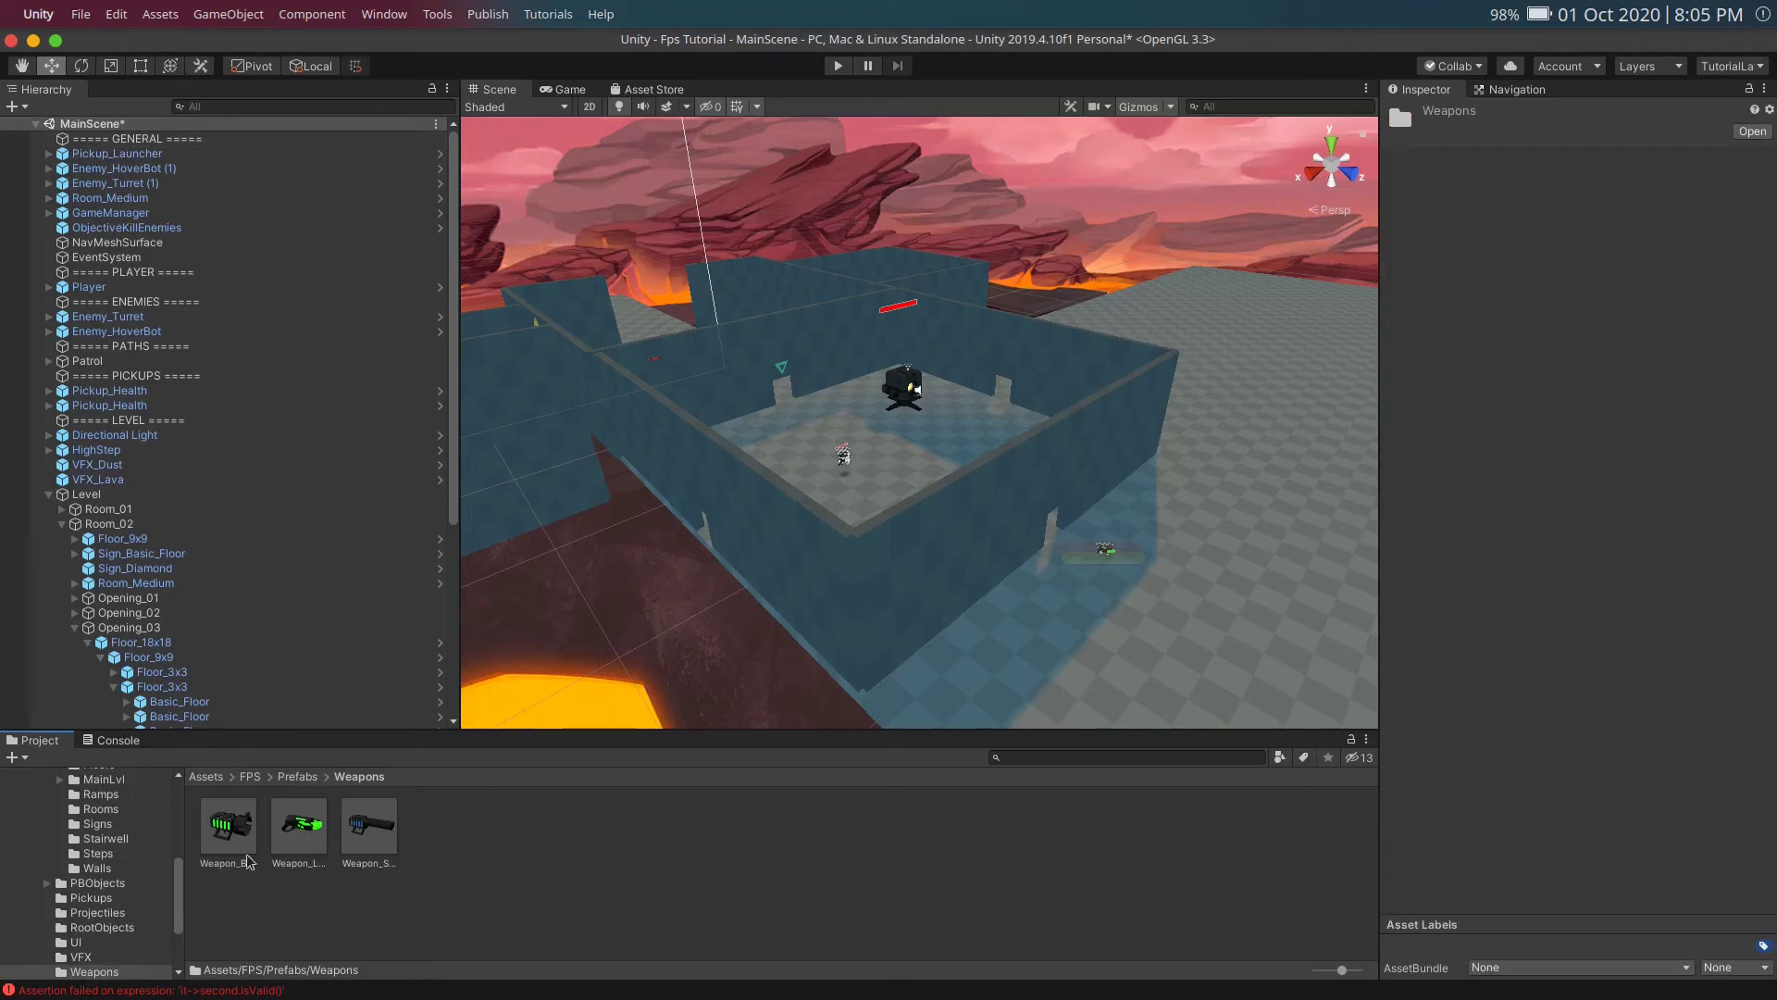
click(308, 839)
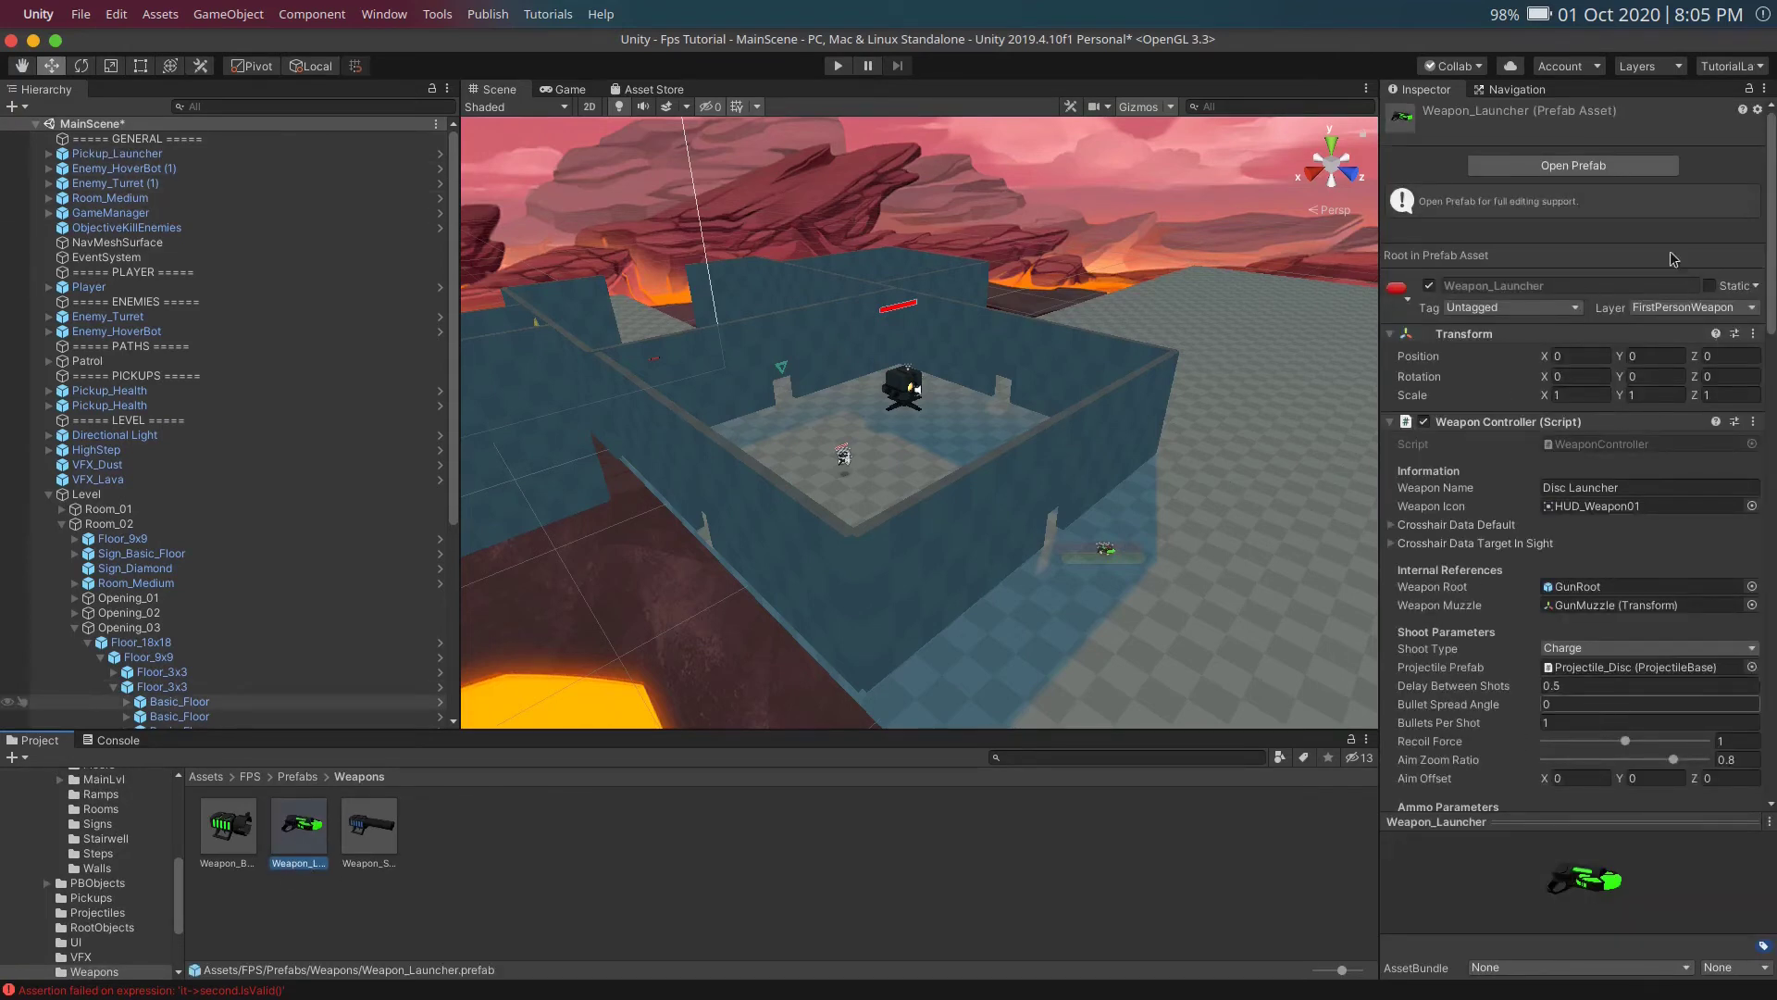
Step: Examine the Weapon_Launcher prefab's settings, from the Weapon Controller's shoot and ammo parameters through the effects and overheat scripts to the Audio Source
scroll(1568, 419, down, 8)
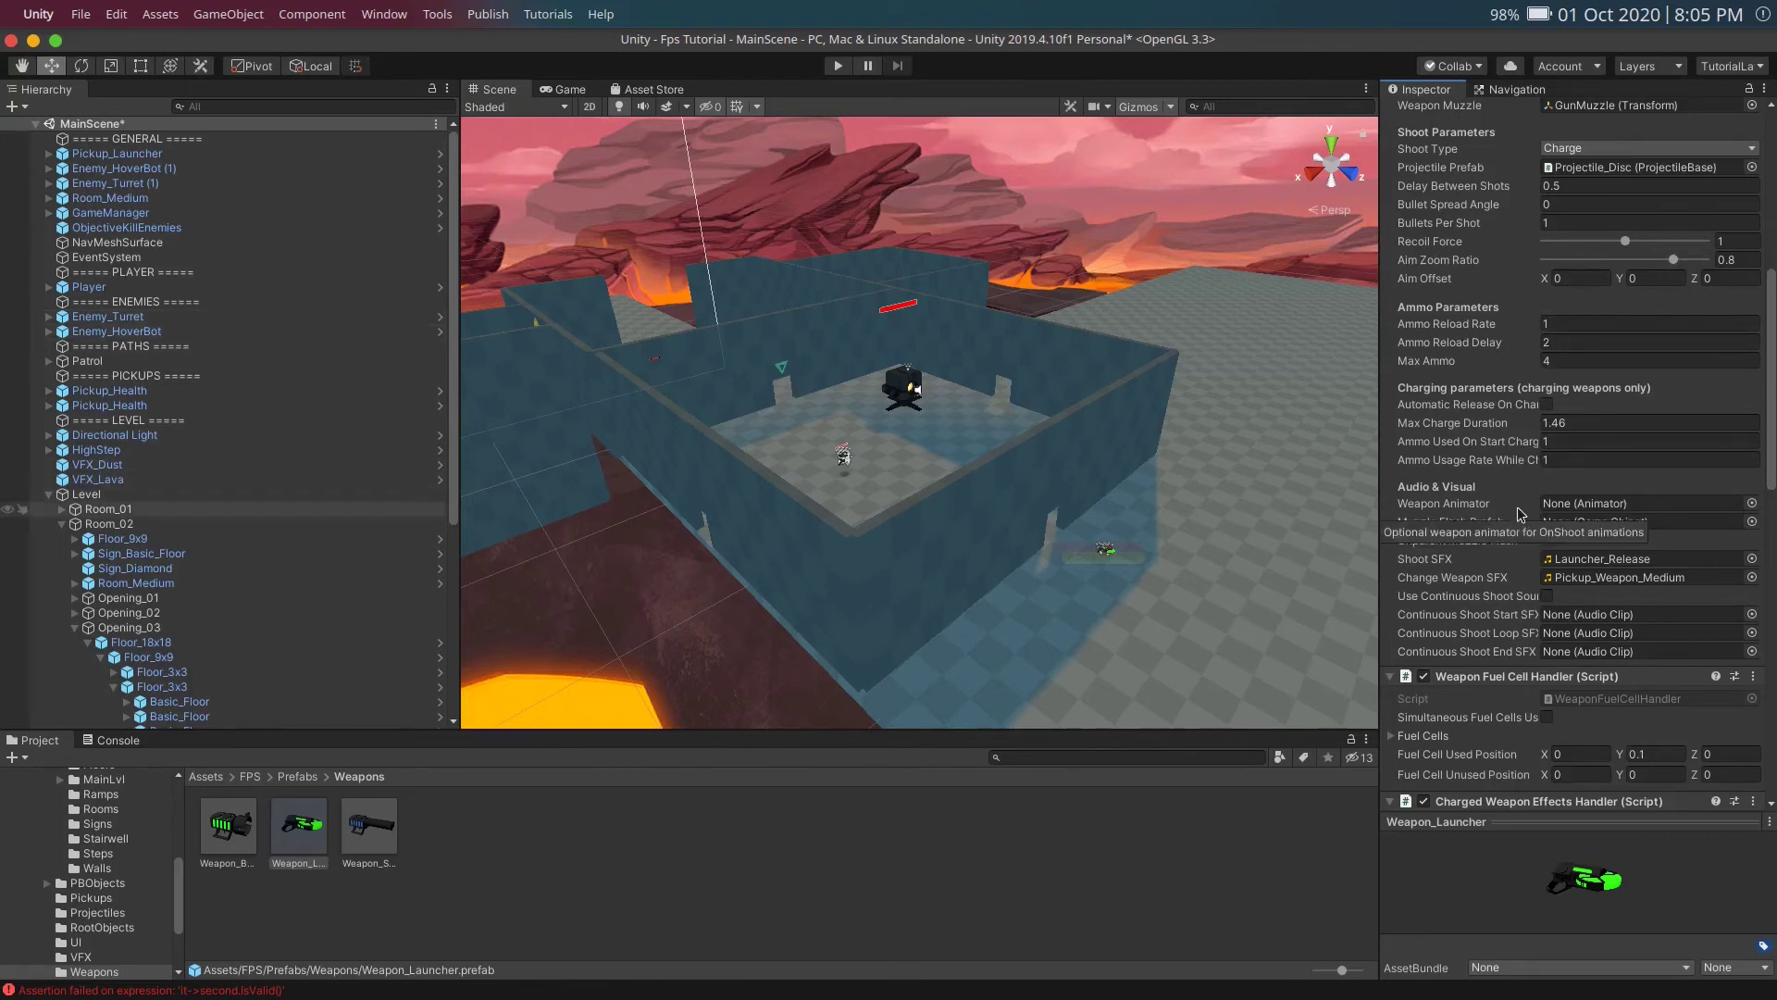
scroll(1518, 509, down, 4)
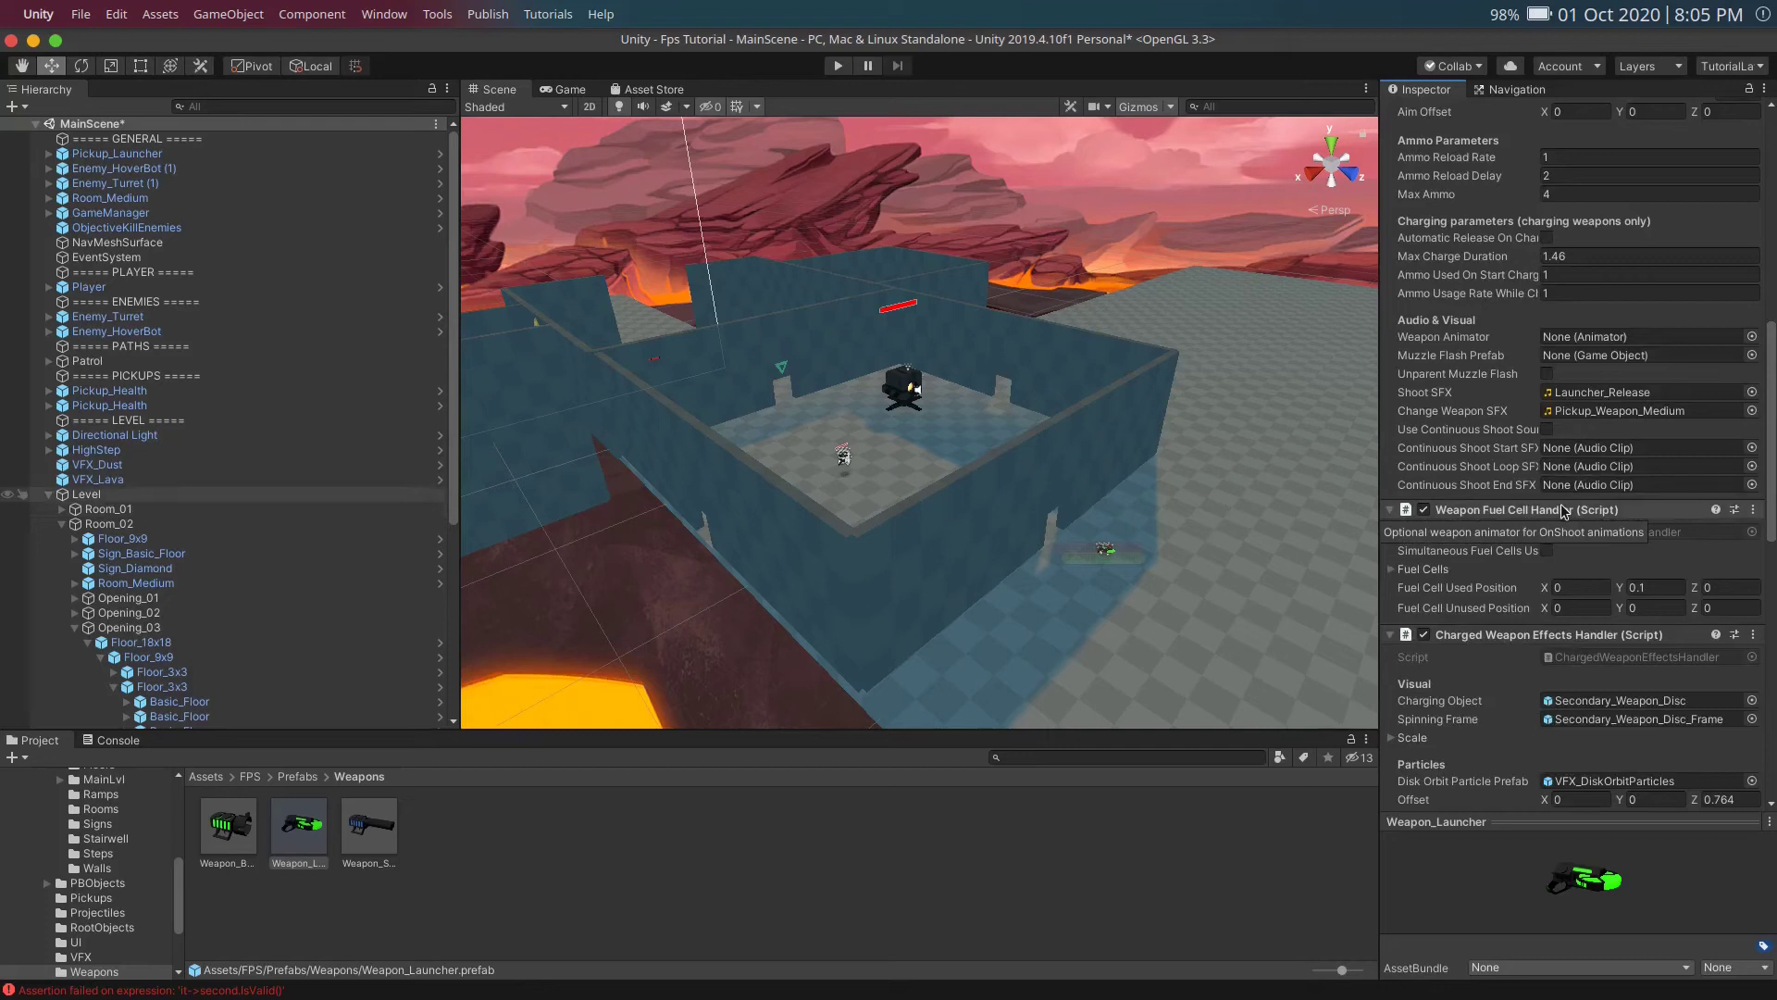
scroll(1562, 512, down, 8)
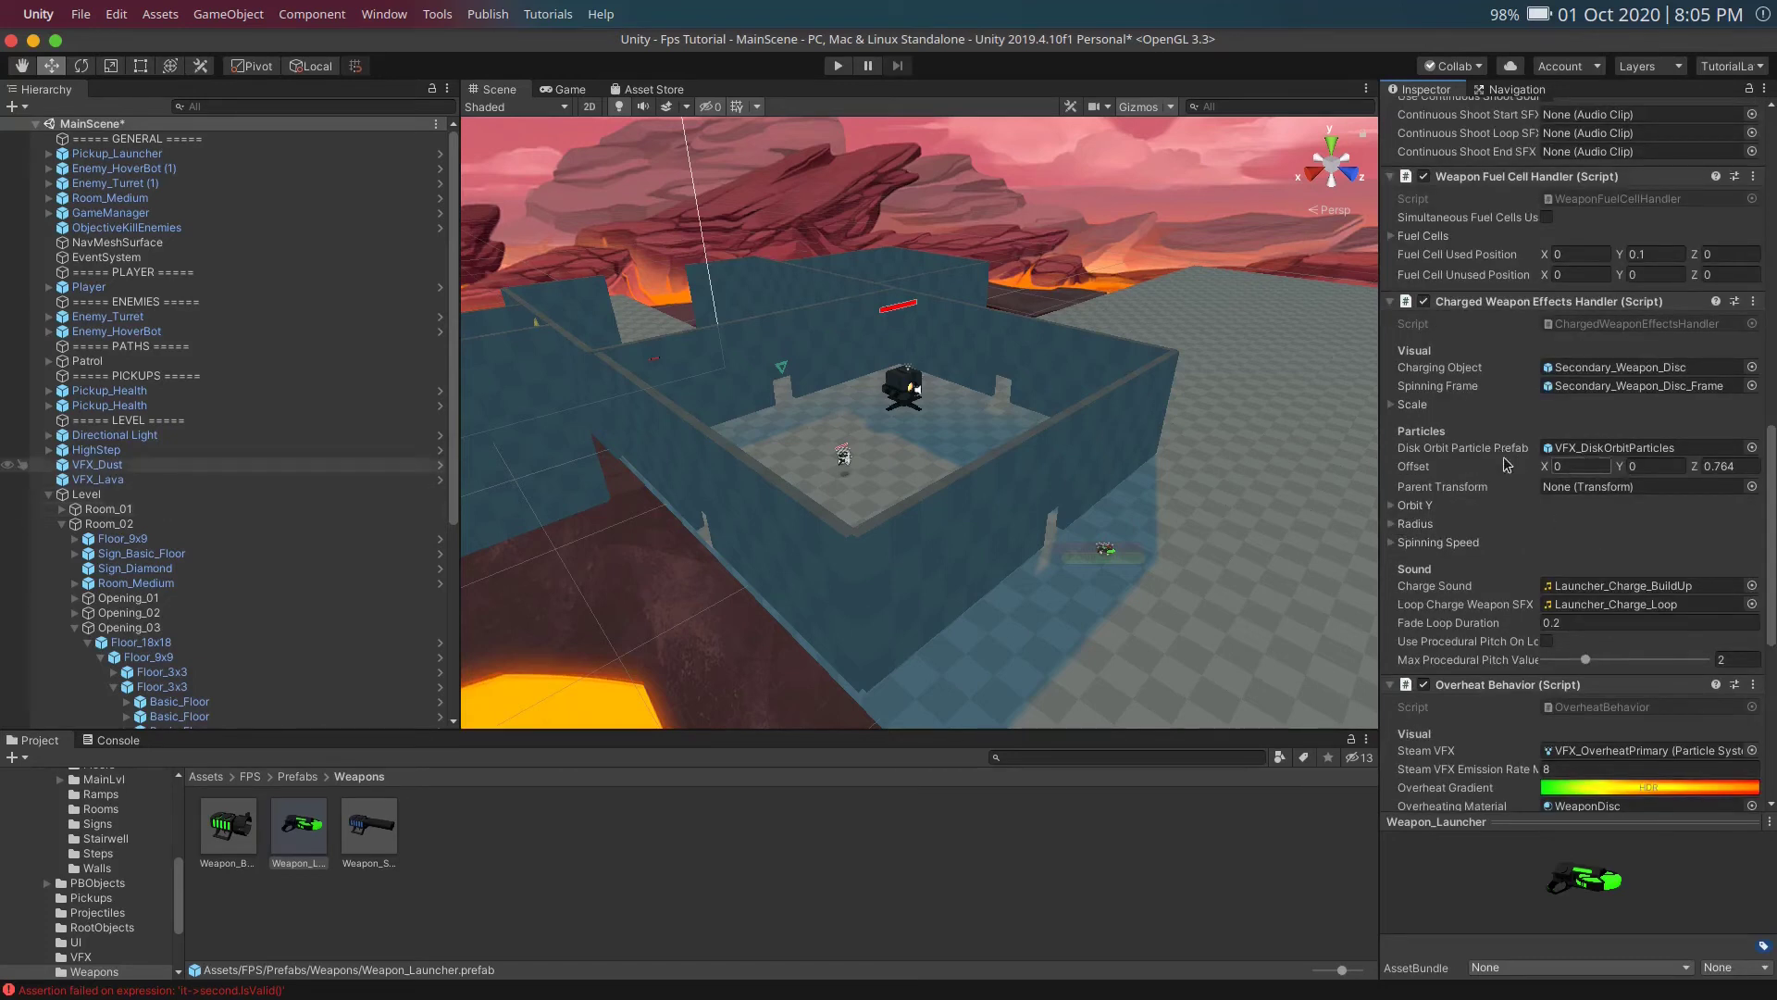
scroll(1503, 457, up, 4)
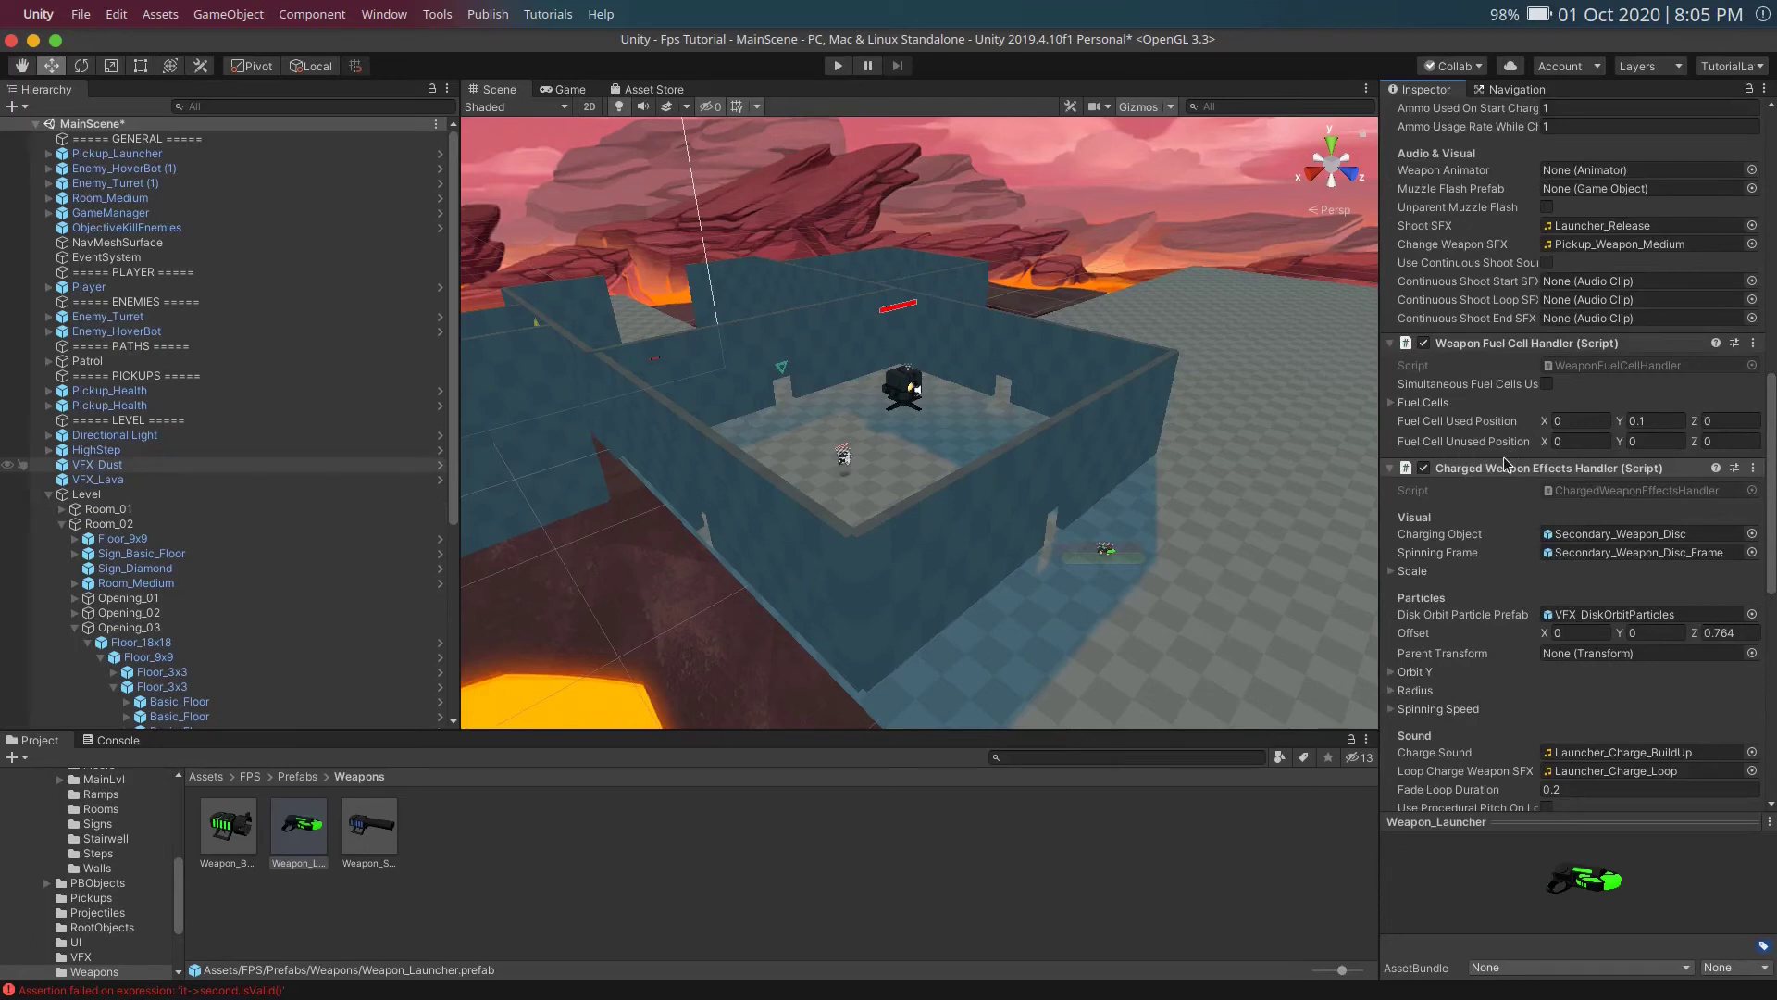
scroll(1503, 458, up, 4)
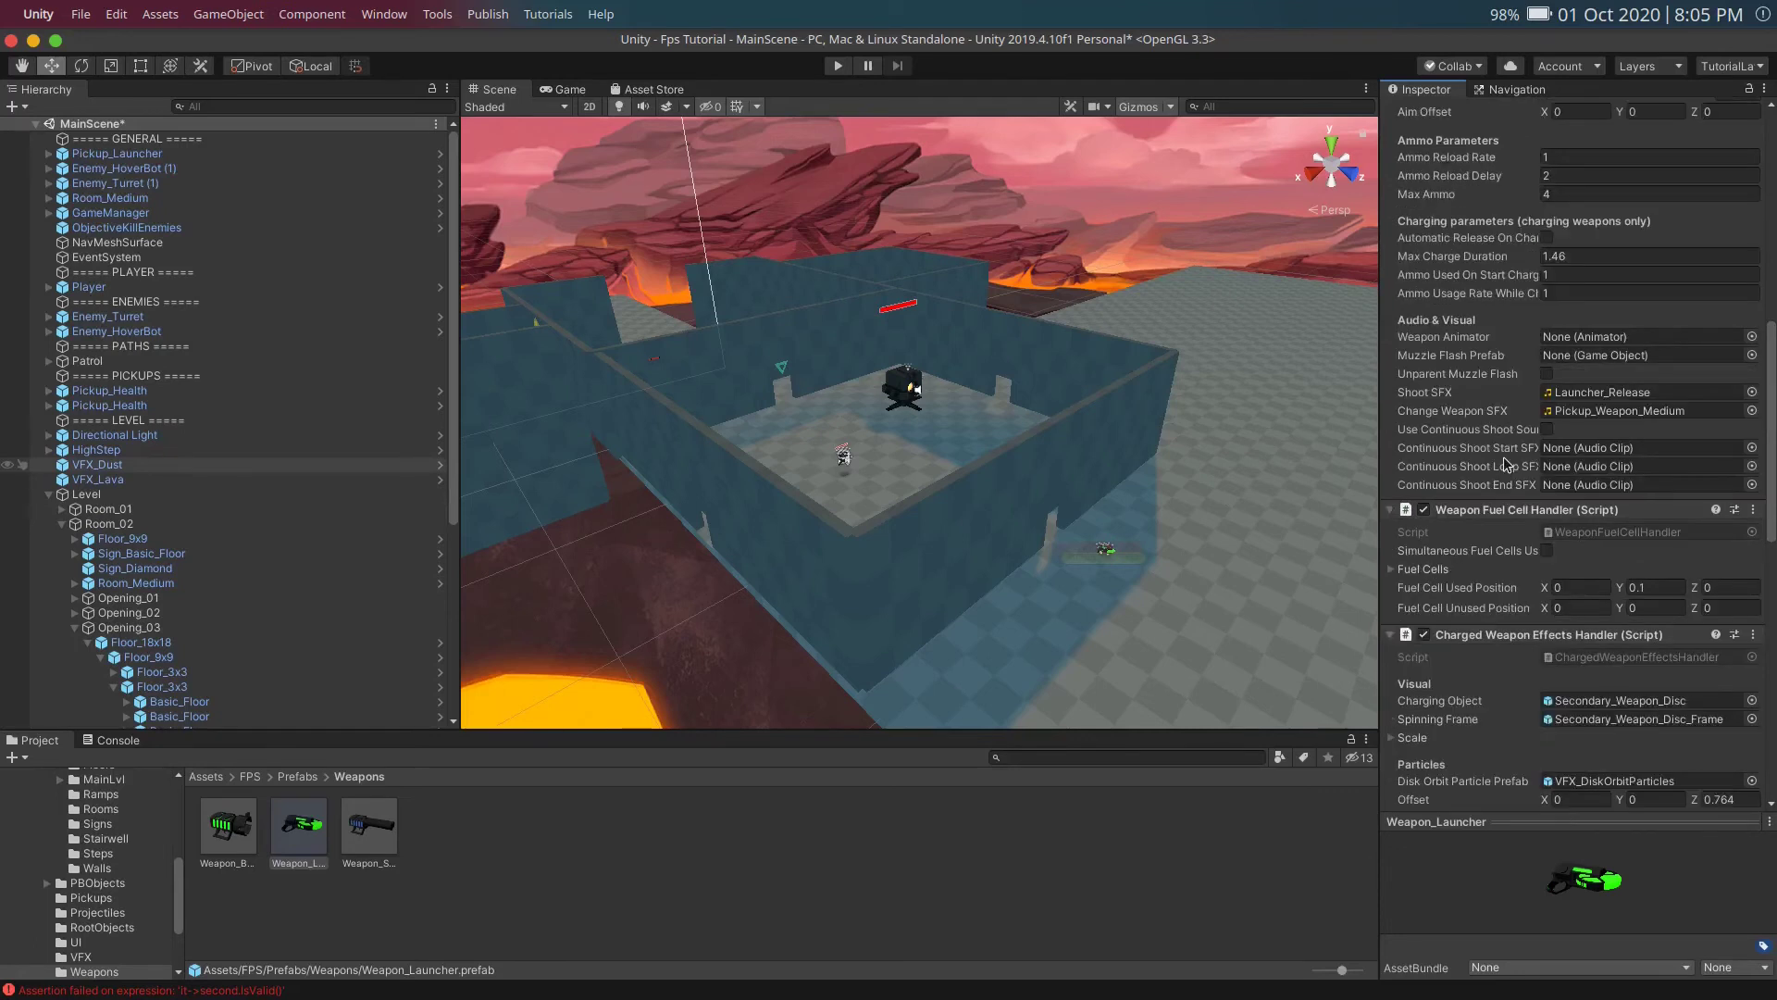
scroll(1504, 457, up, 4)
scroll(1503, 457, down, 8)
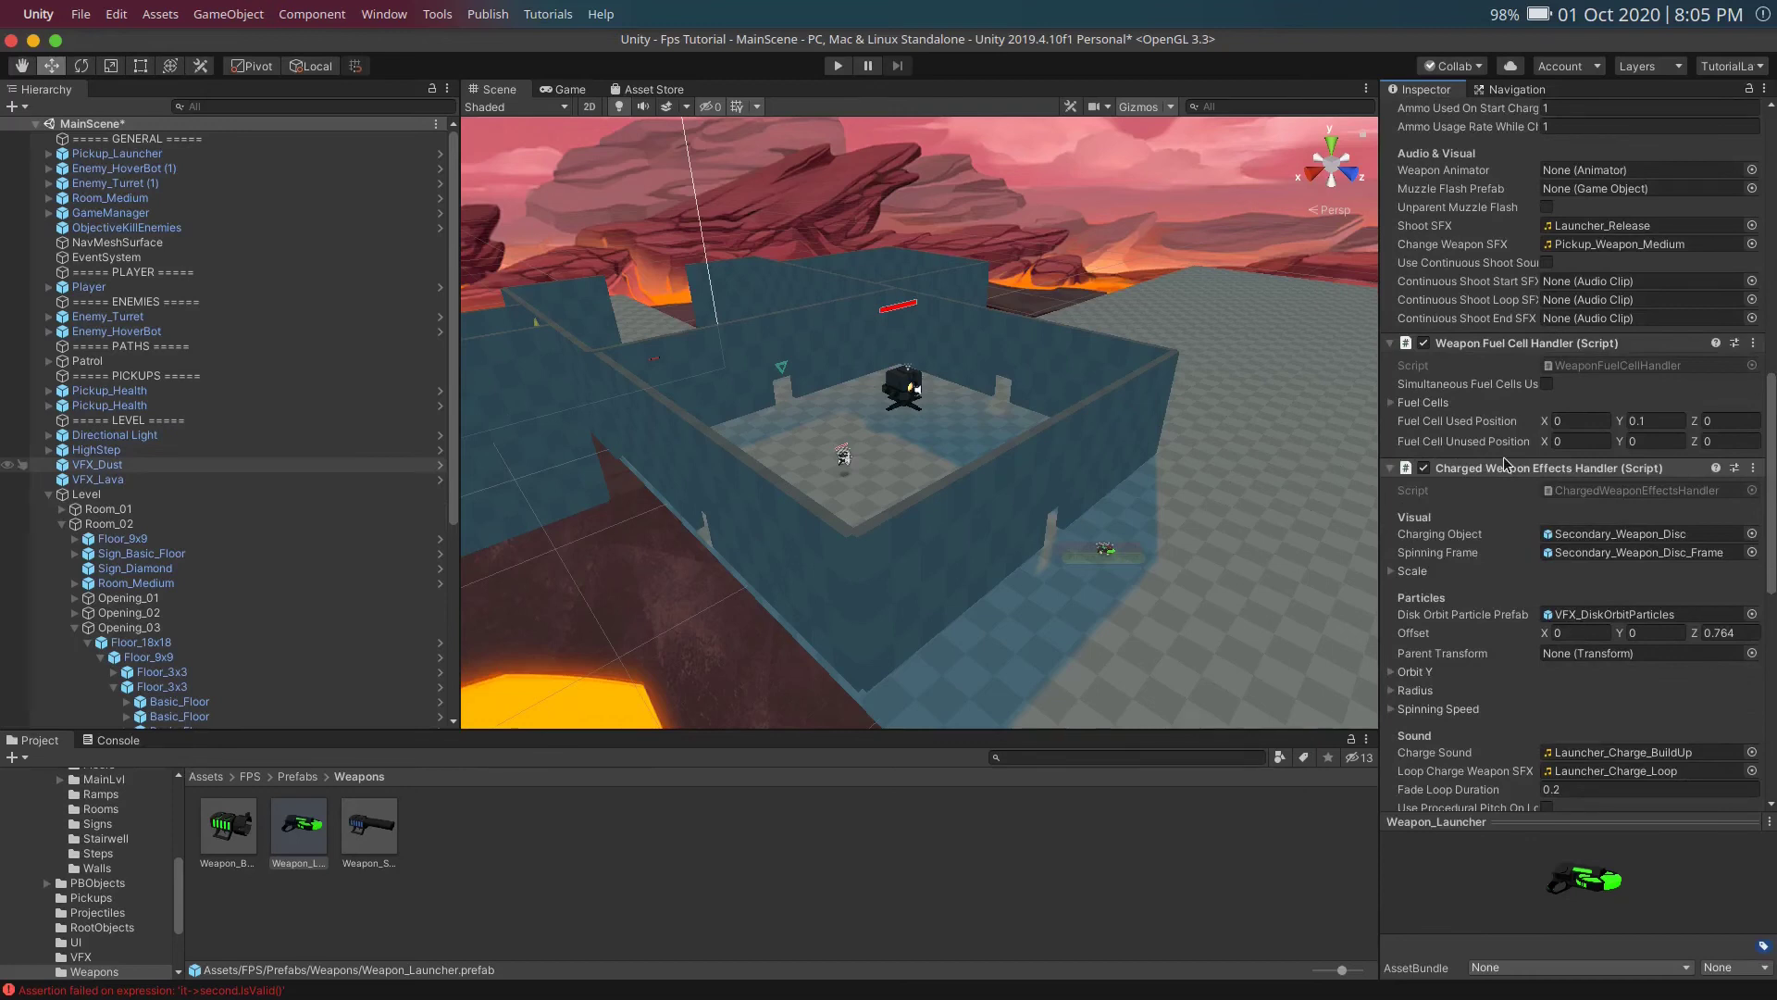
scroll(1504, 457, down, 5)
scroll(1504, 457, down, 3)
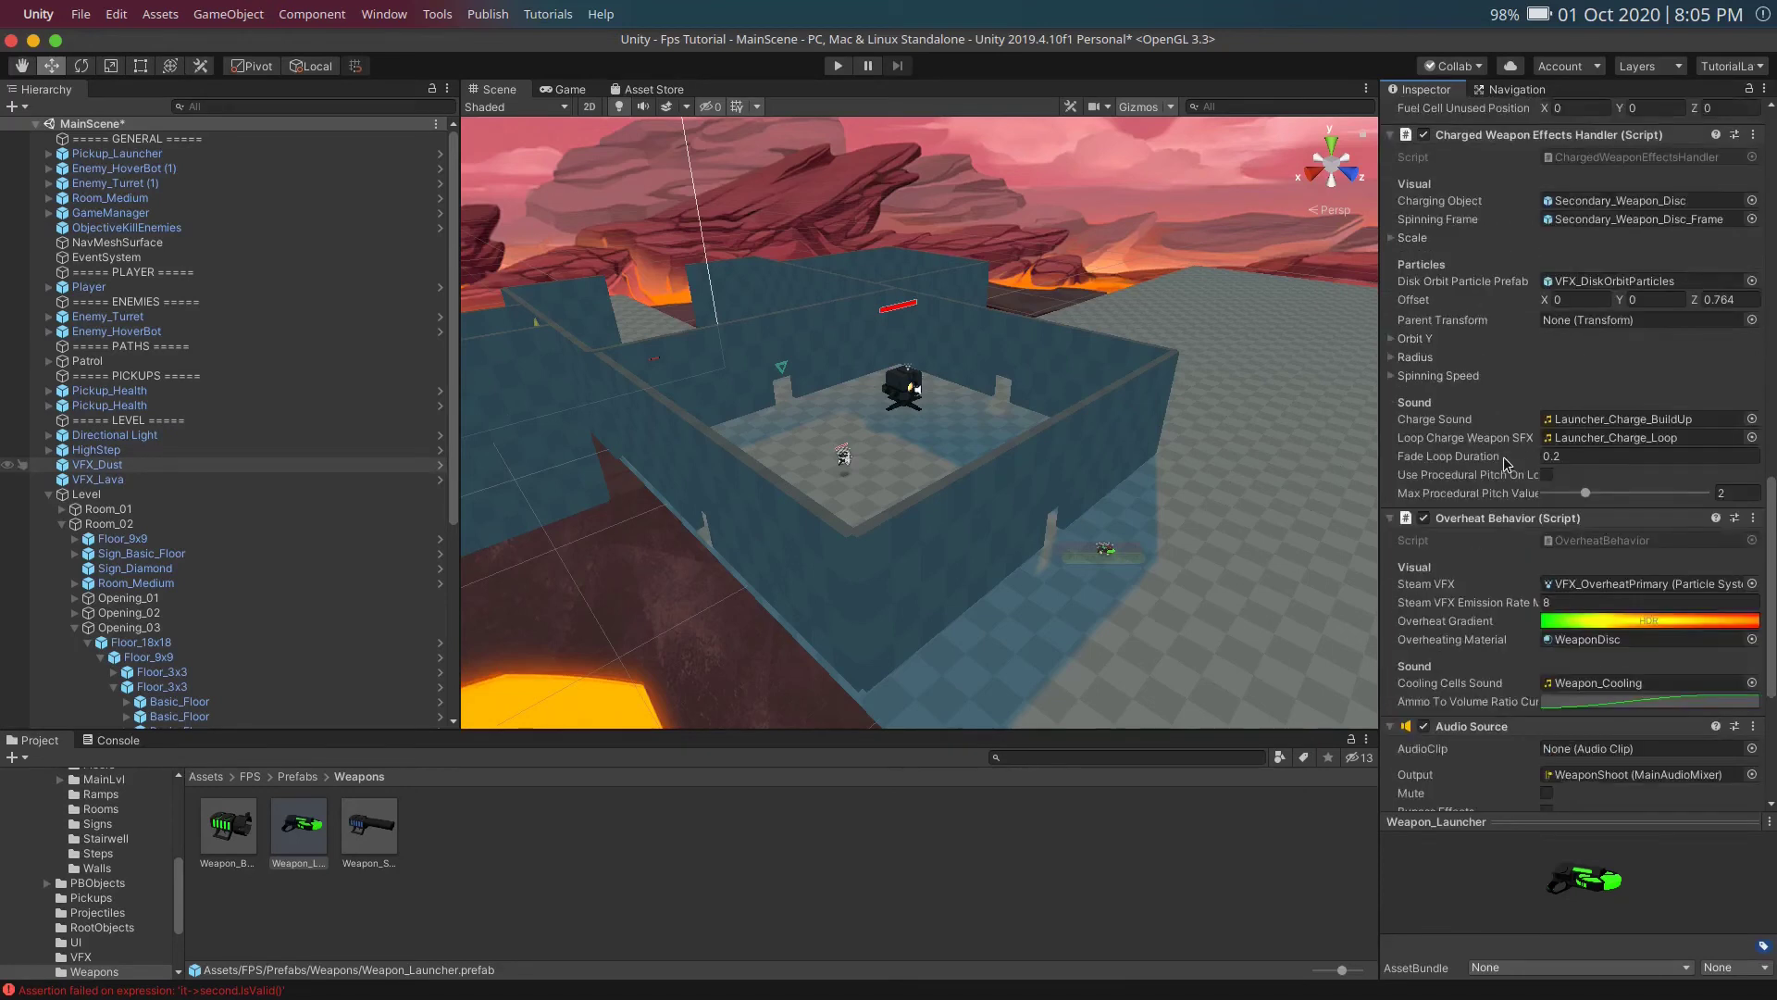
scroll(1503, 457, down, 4)
scroll(1503, 463, down, 4)
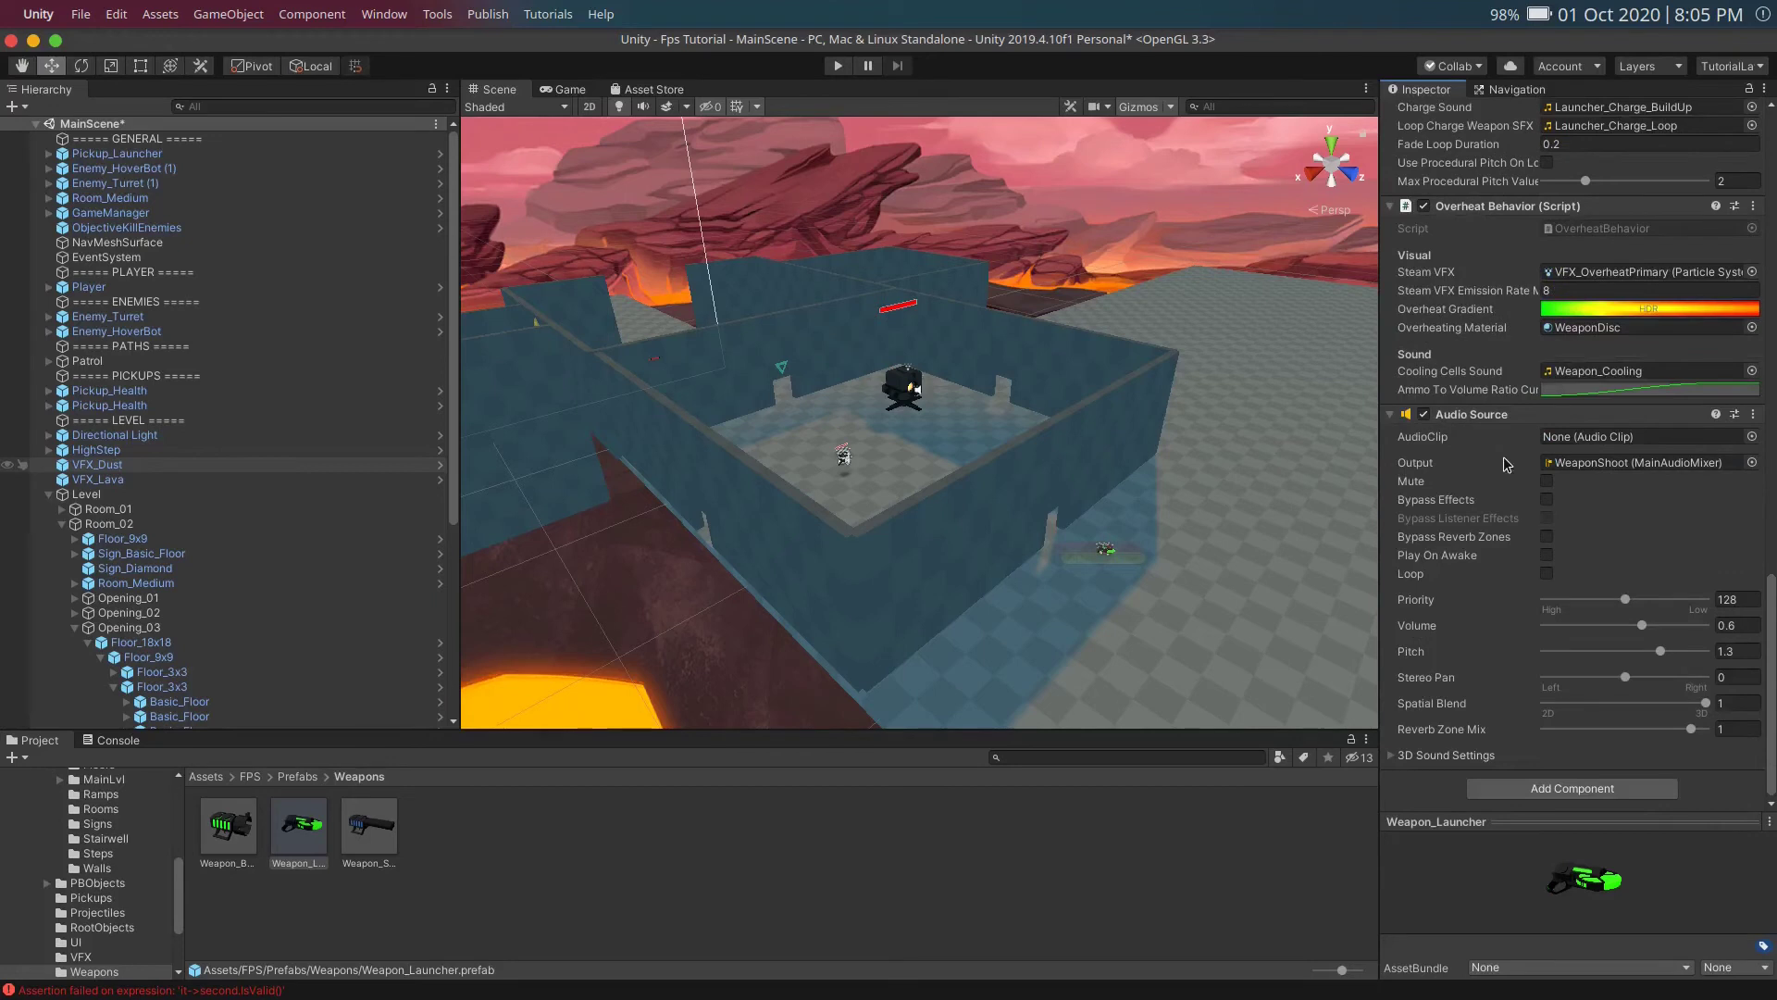
scroll(1503, 457, up, 16)
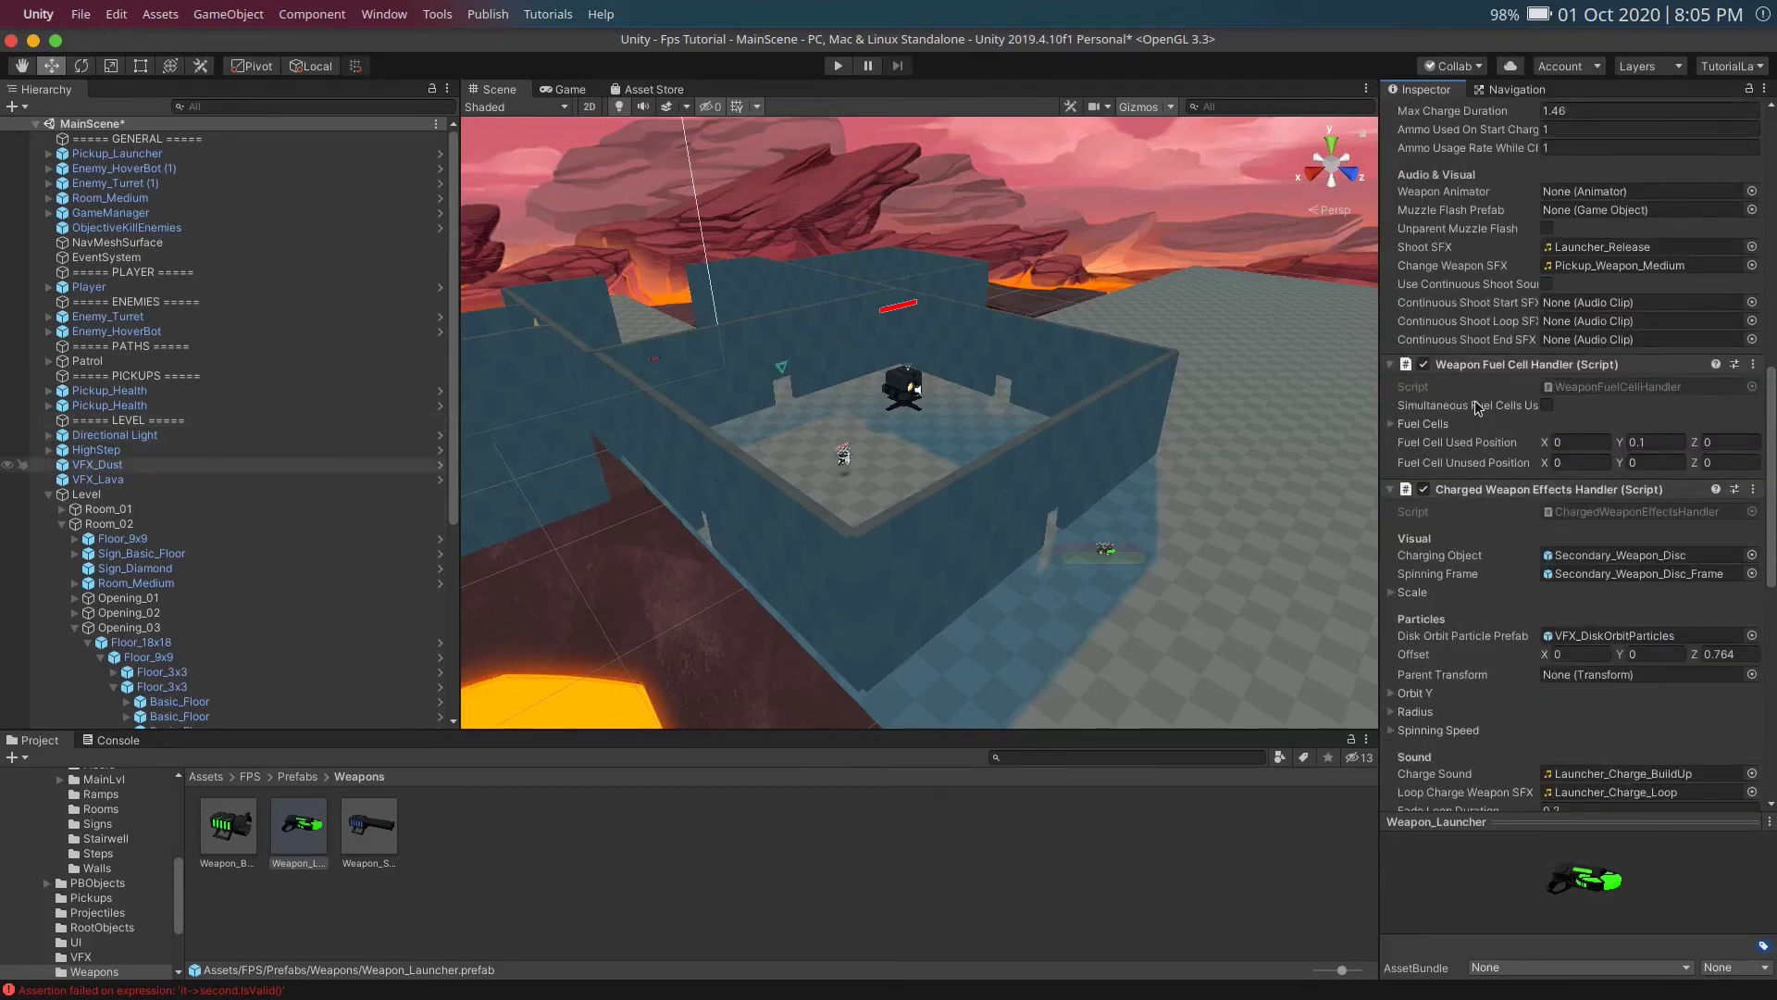
scroll(1480, 407, up, 4)
scroll(1504, 224, up, 4)
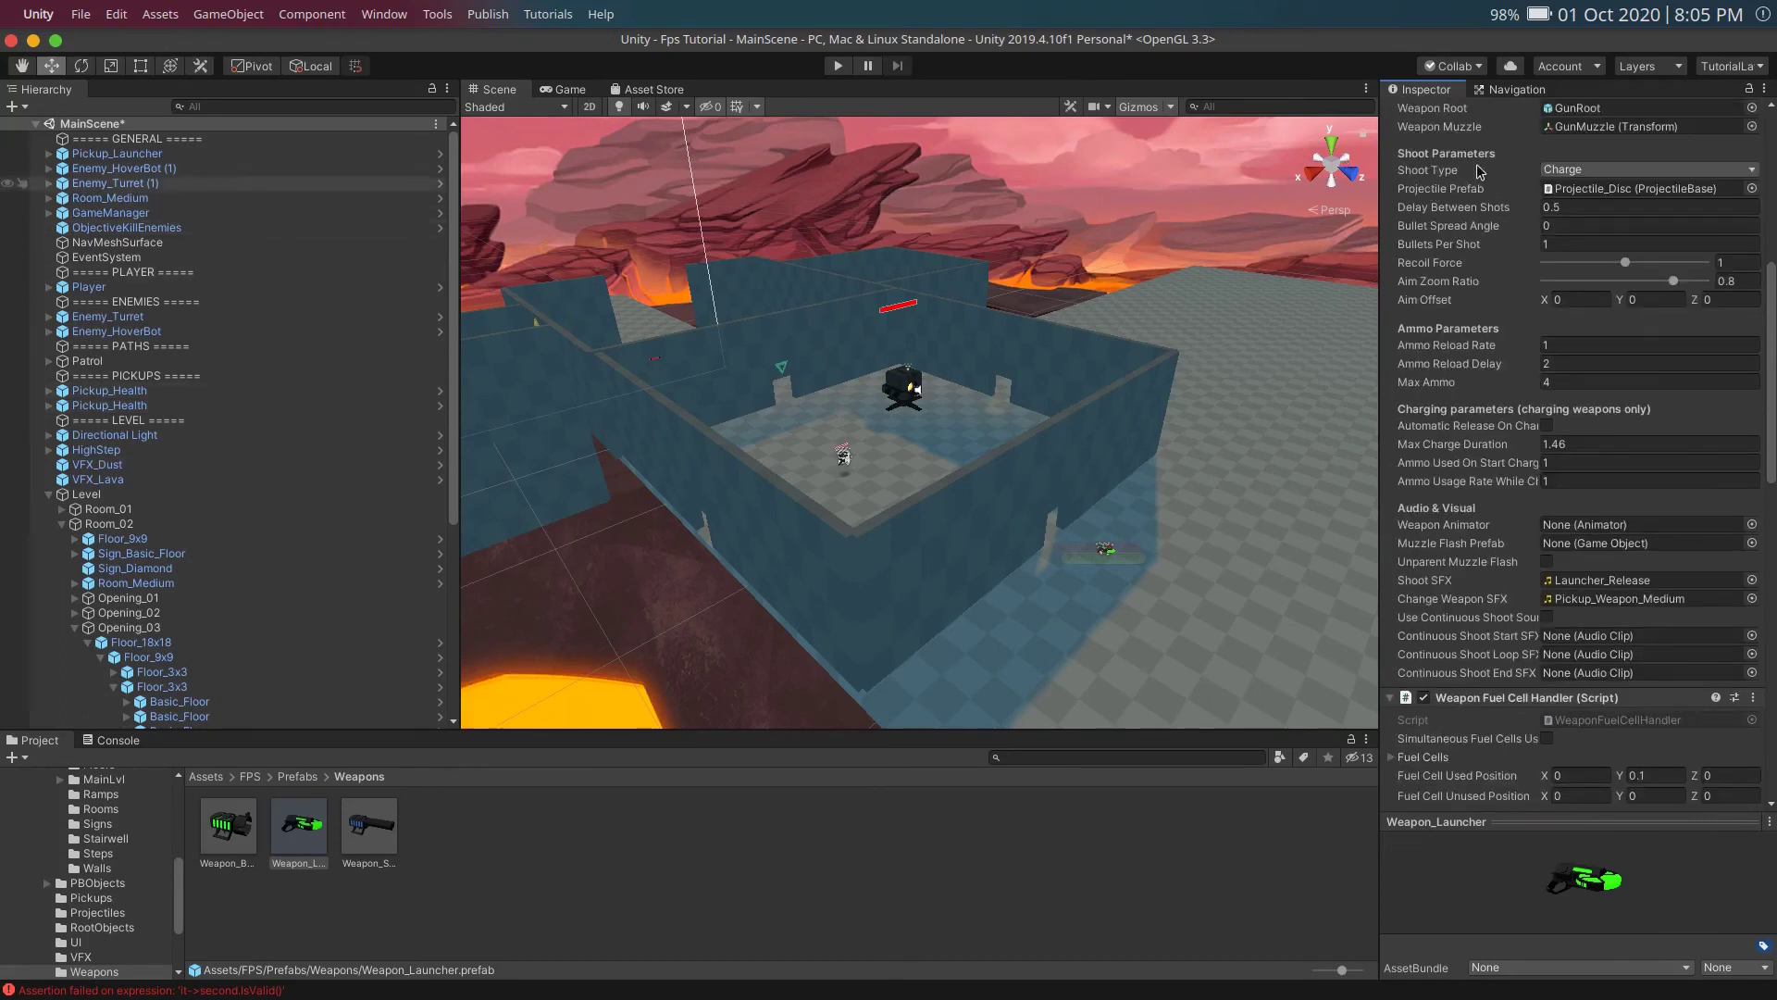
Step: In the Weapon_Launcher's shoot parameters, set Bullet Spread Angle to 10 and Bullets Per Shot to 5
click(1582, 206)
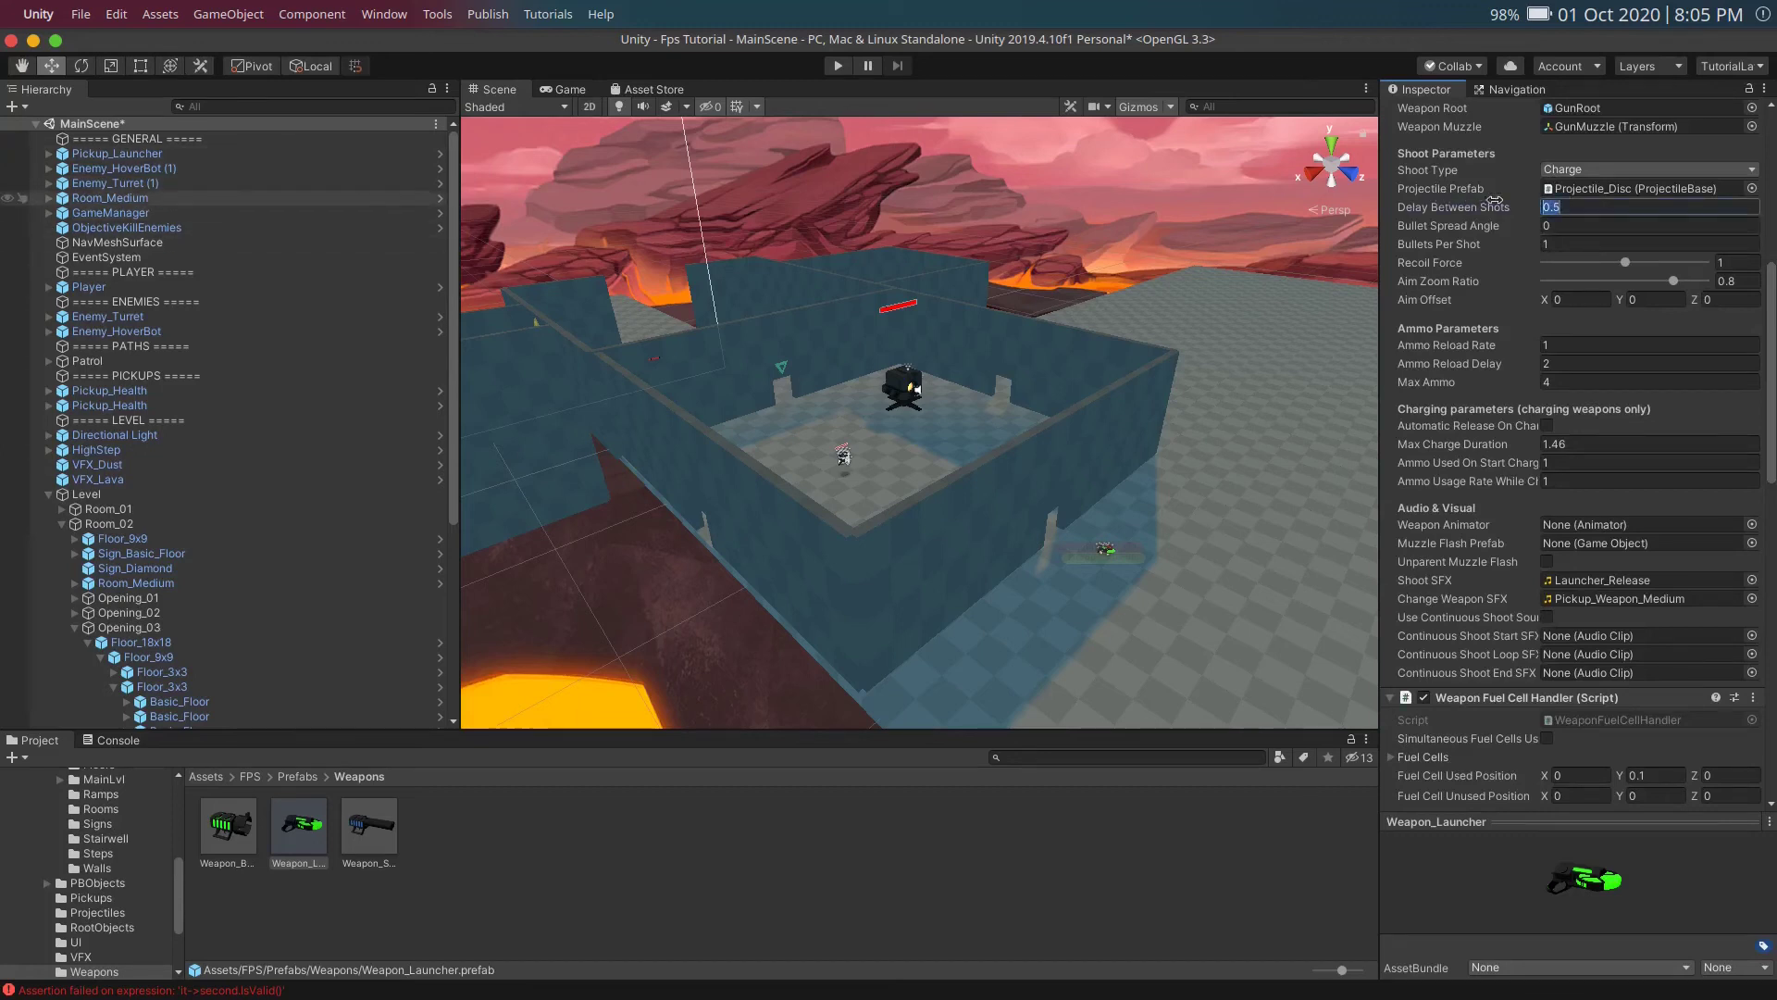
click(1569, 226)
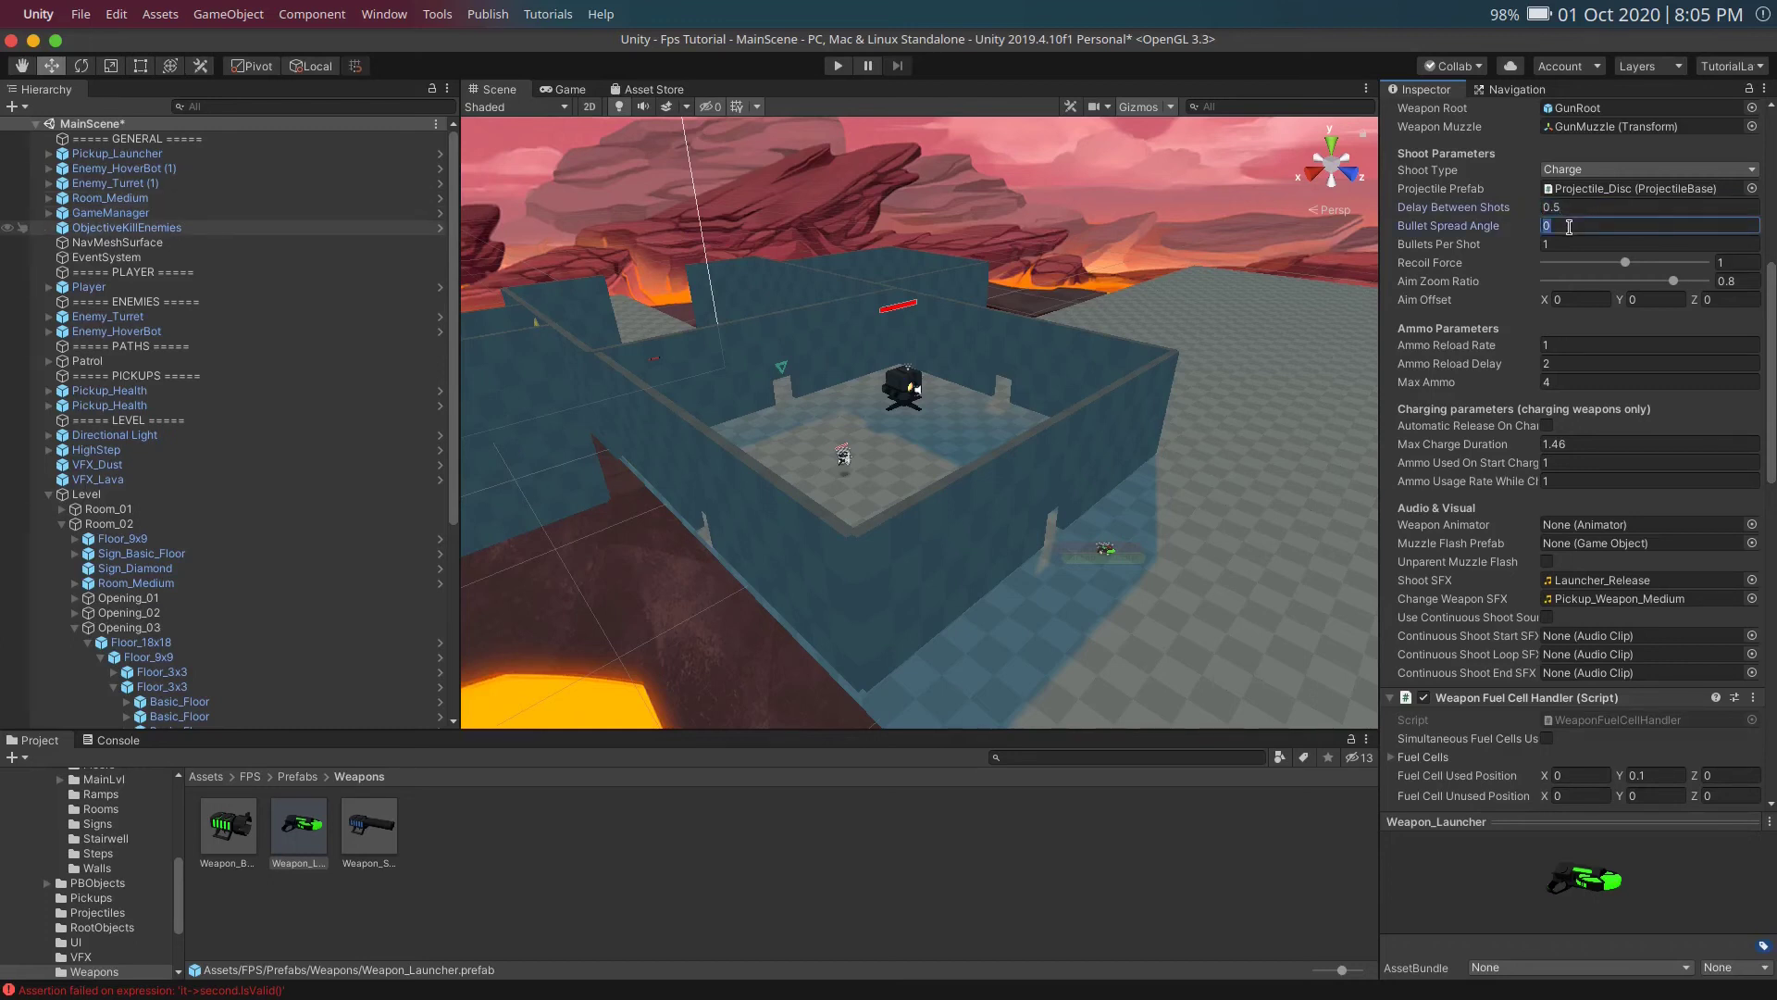
text(10)
click(1583, 244)
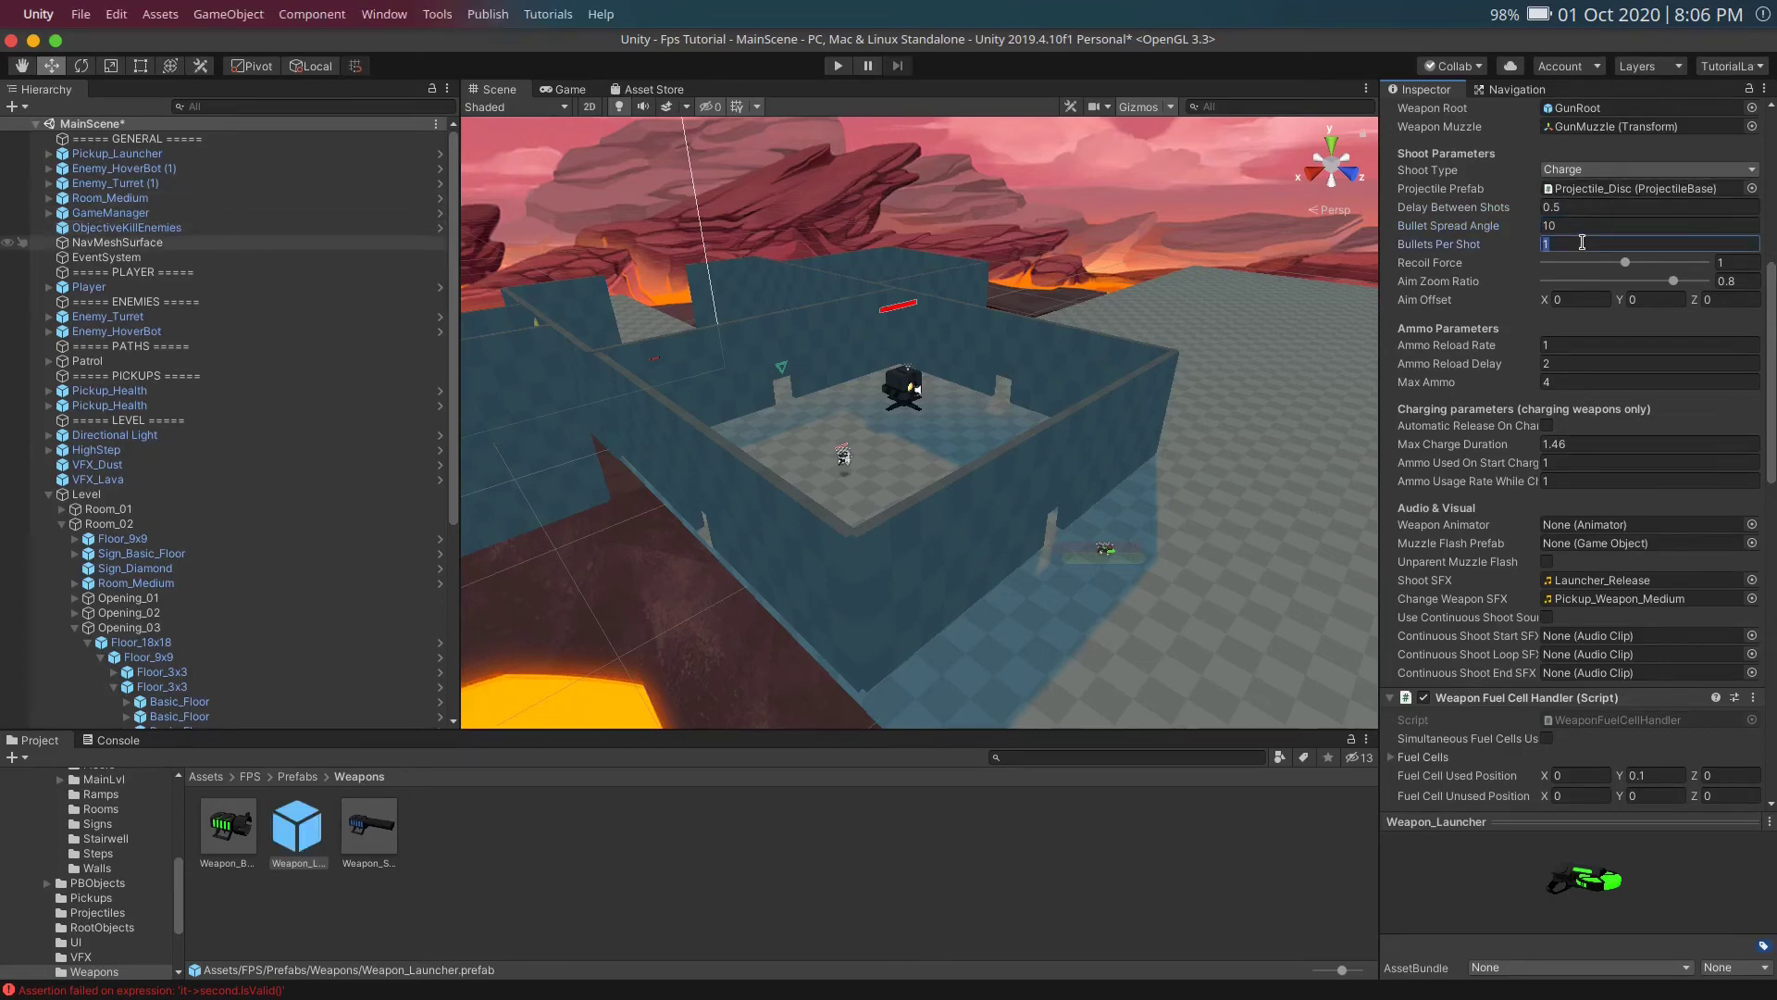
key(BackSpace)
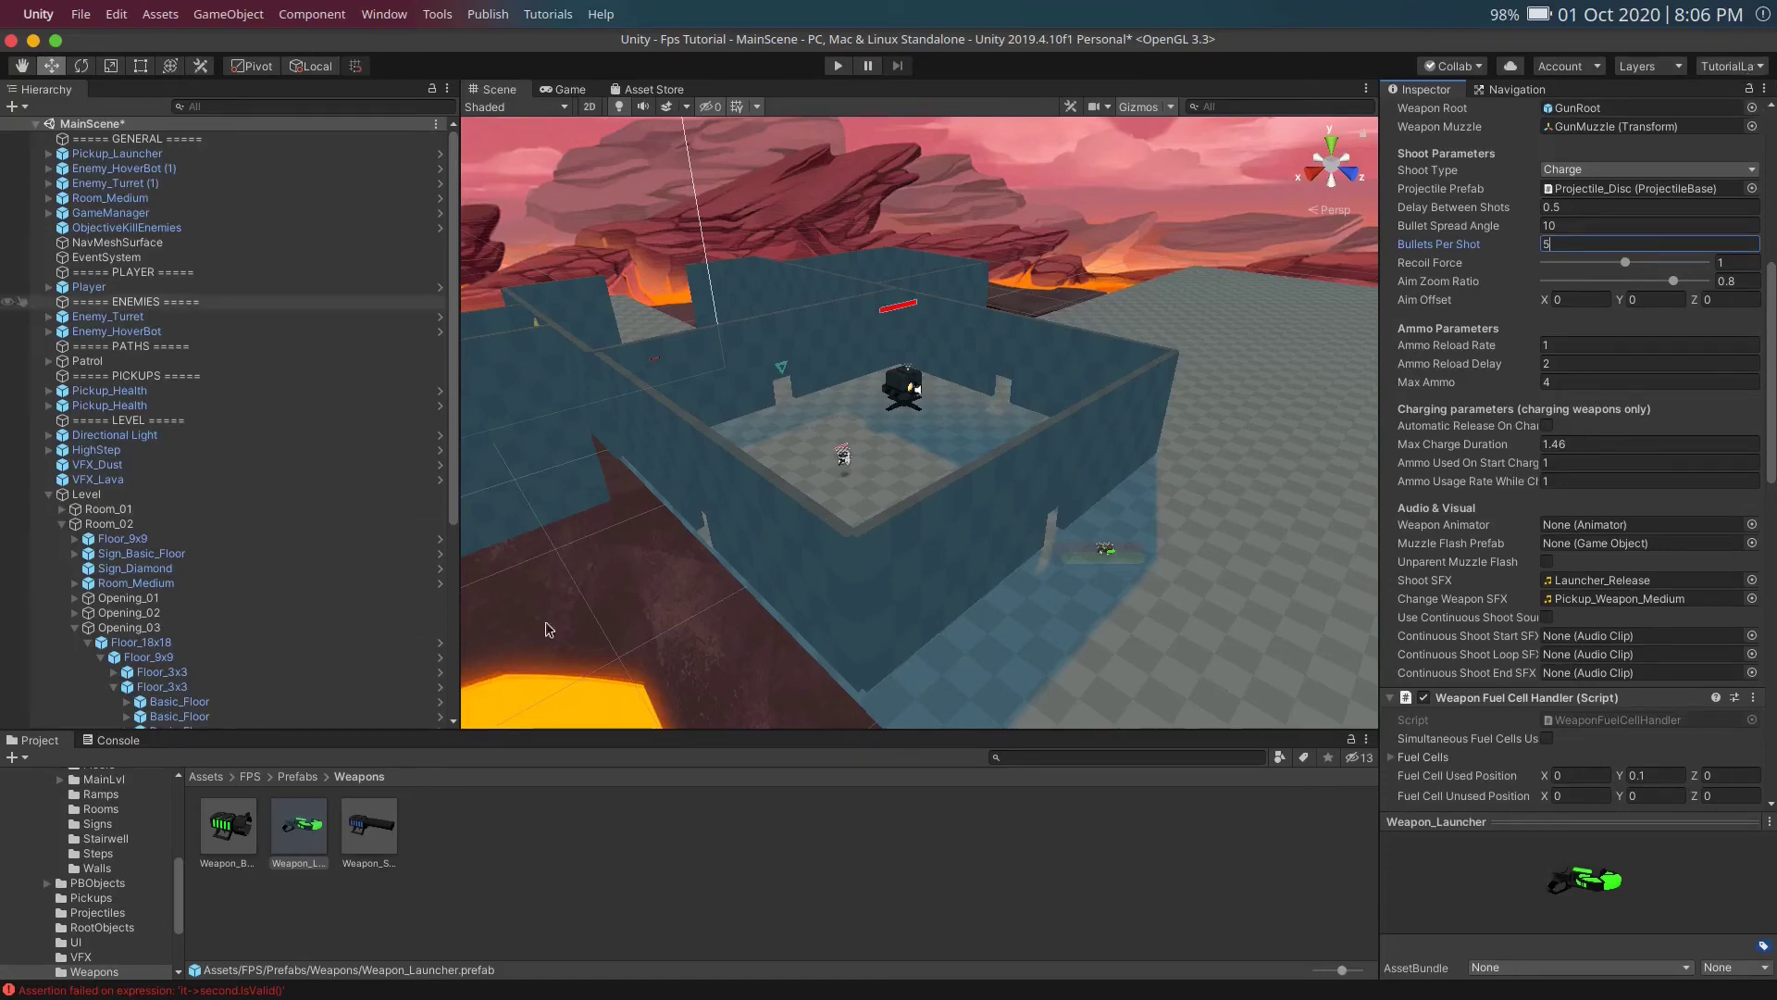
Step: From the Assets/FPS/Prefabs folder, place the ObjectivePickupItem prefab on the floor section extending outside the walled rooms at the level's far end
click(298, 776)
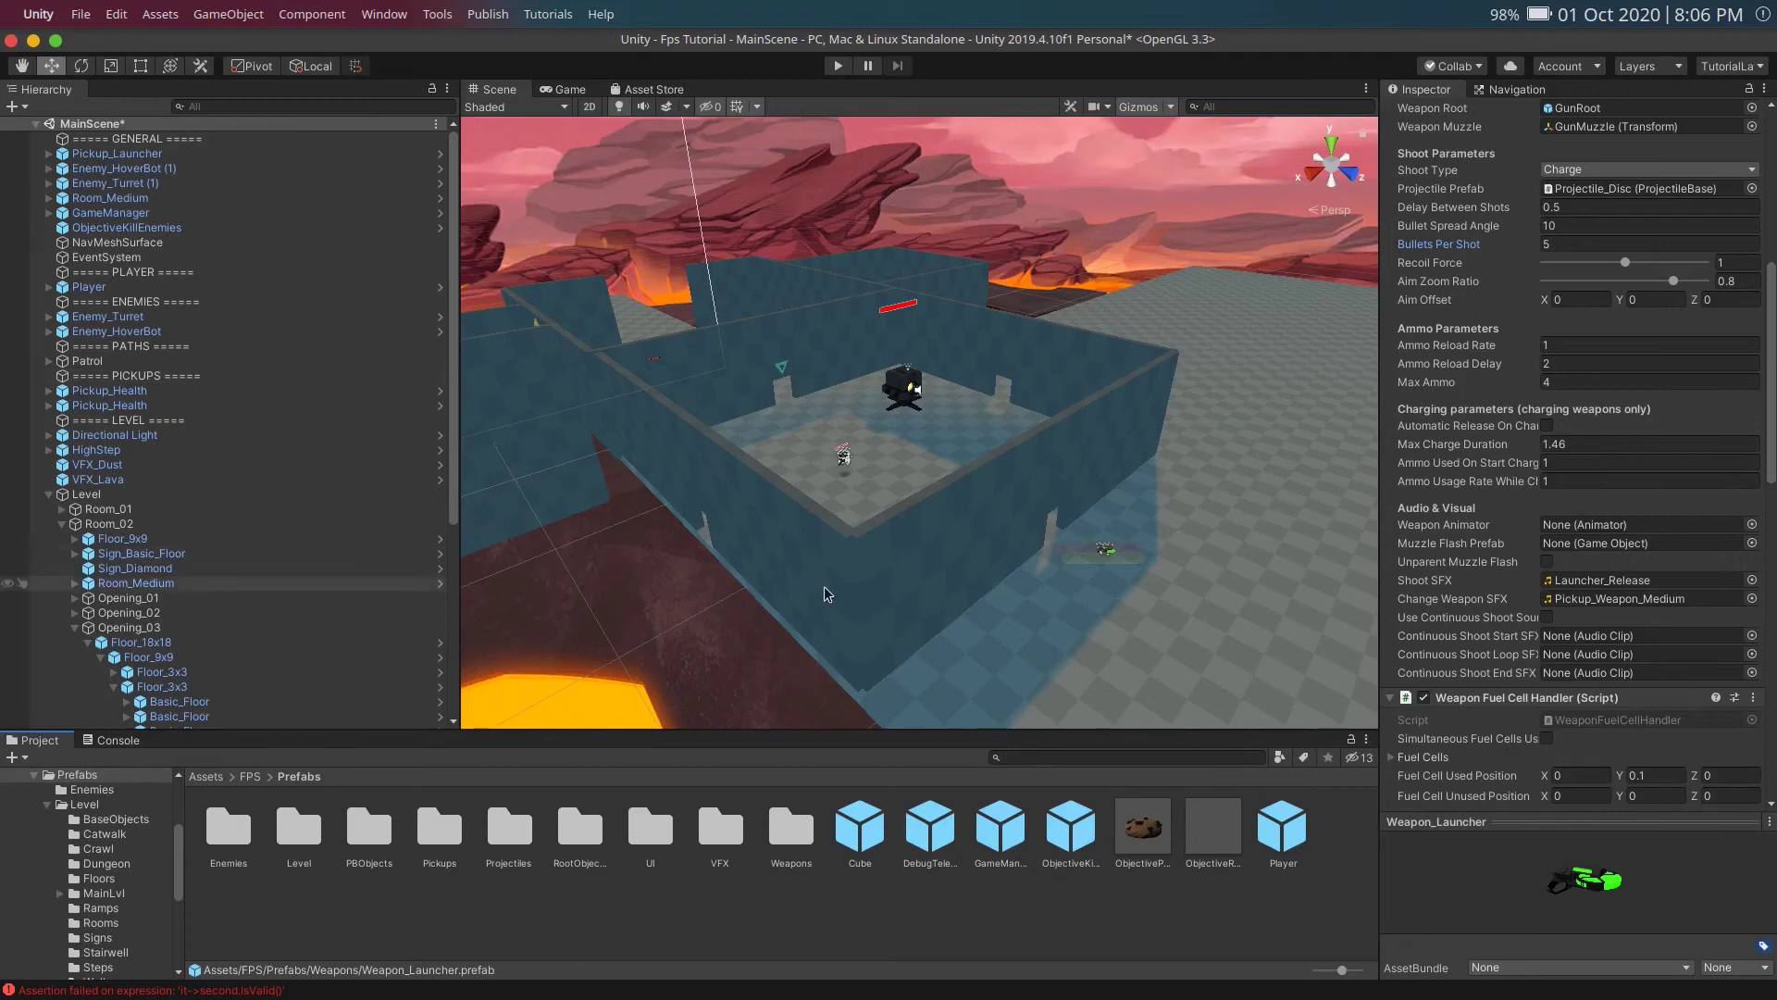
middle_drag(674, 509, 770, 475)
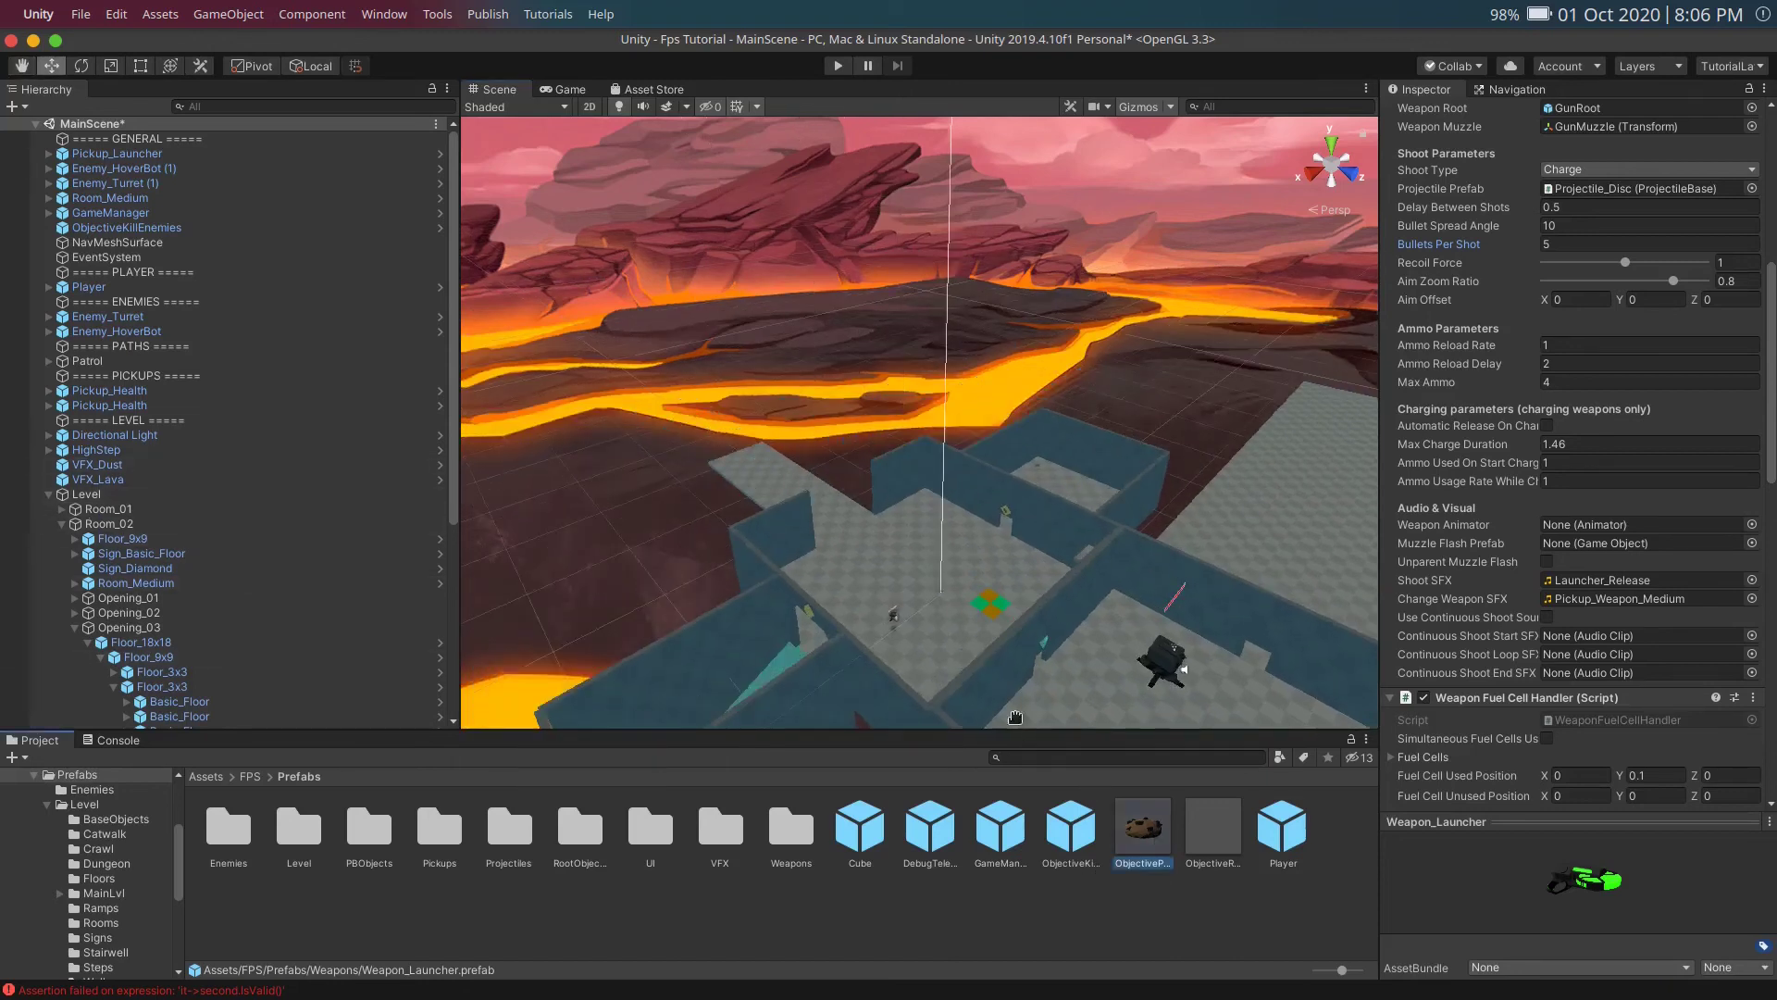
click(1148, 845)
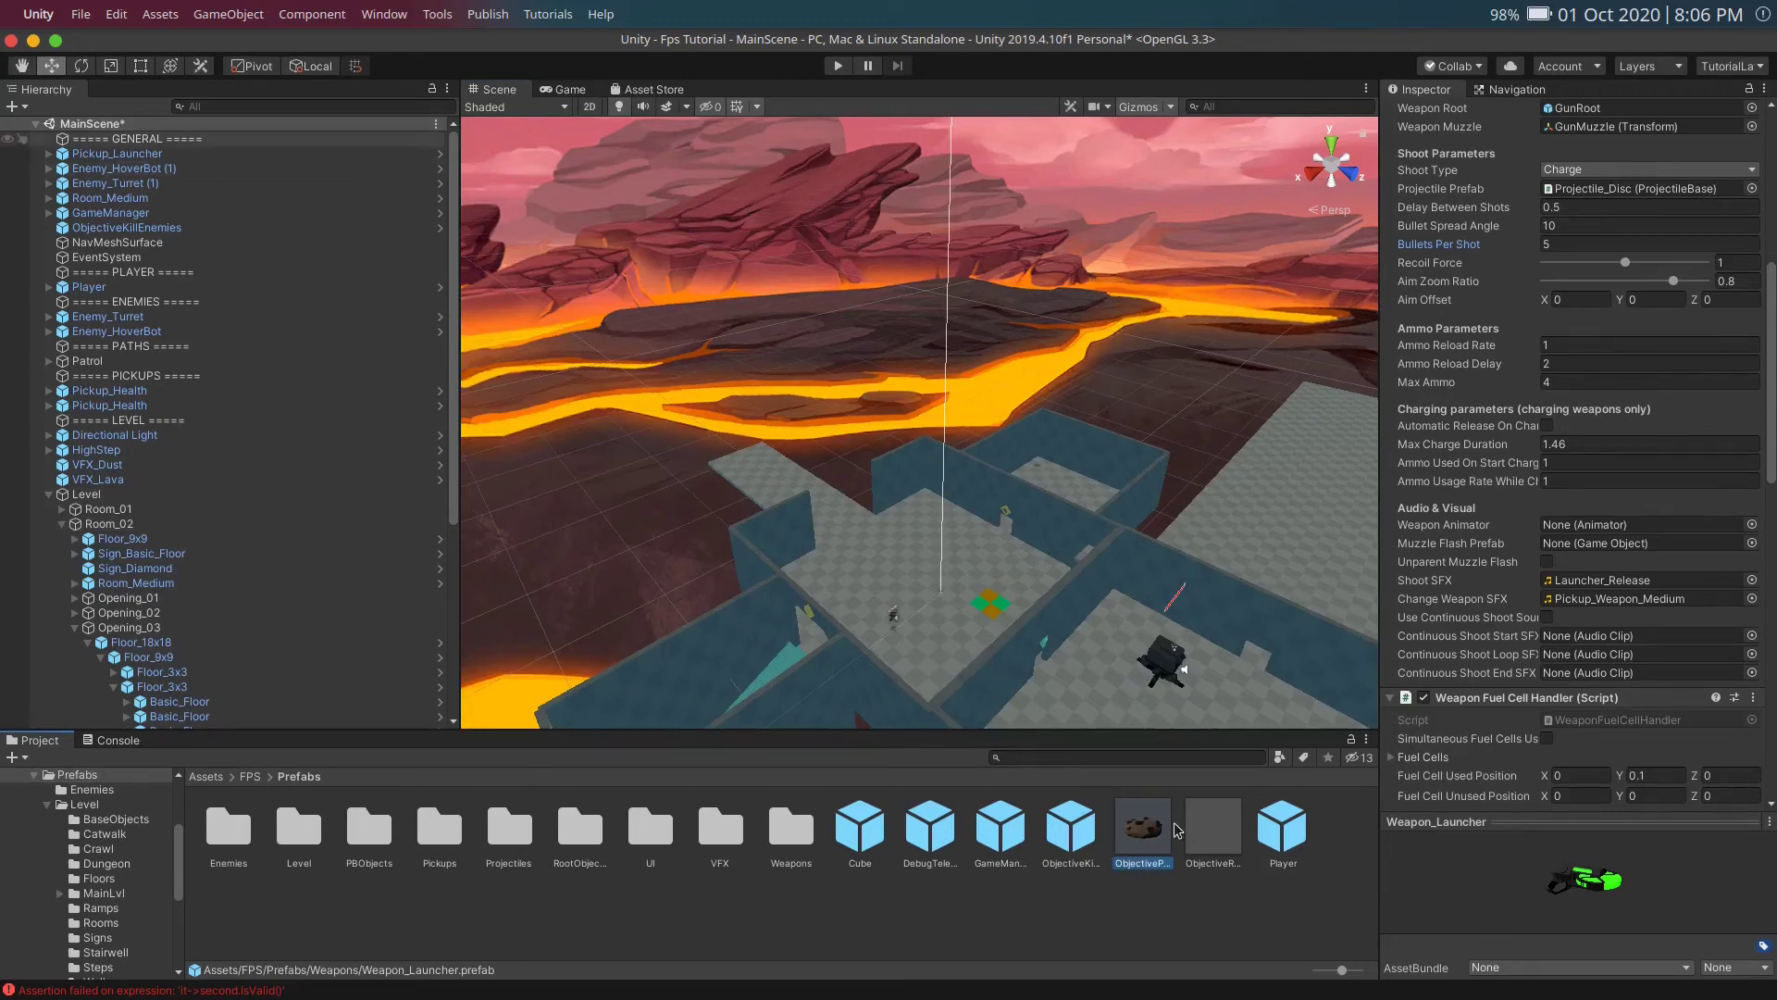
click(1209, 827)
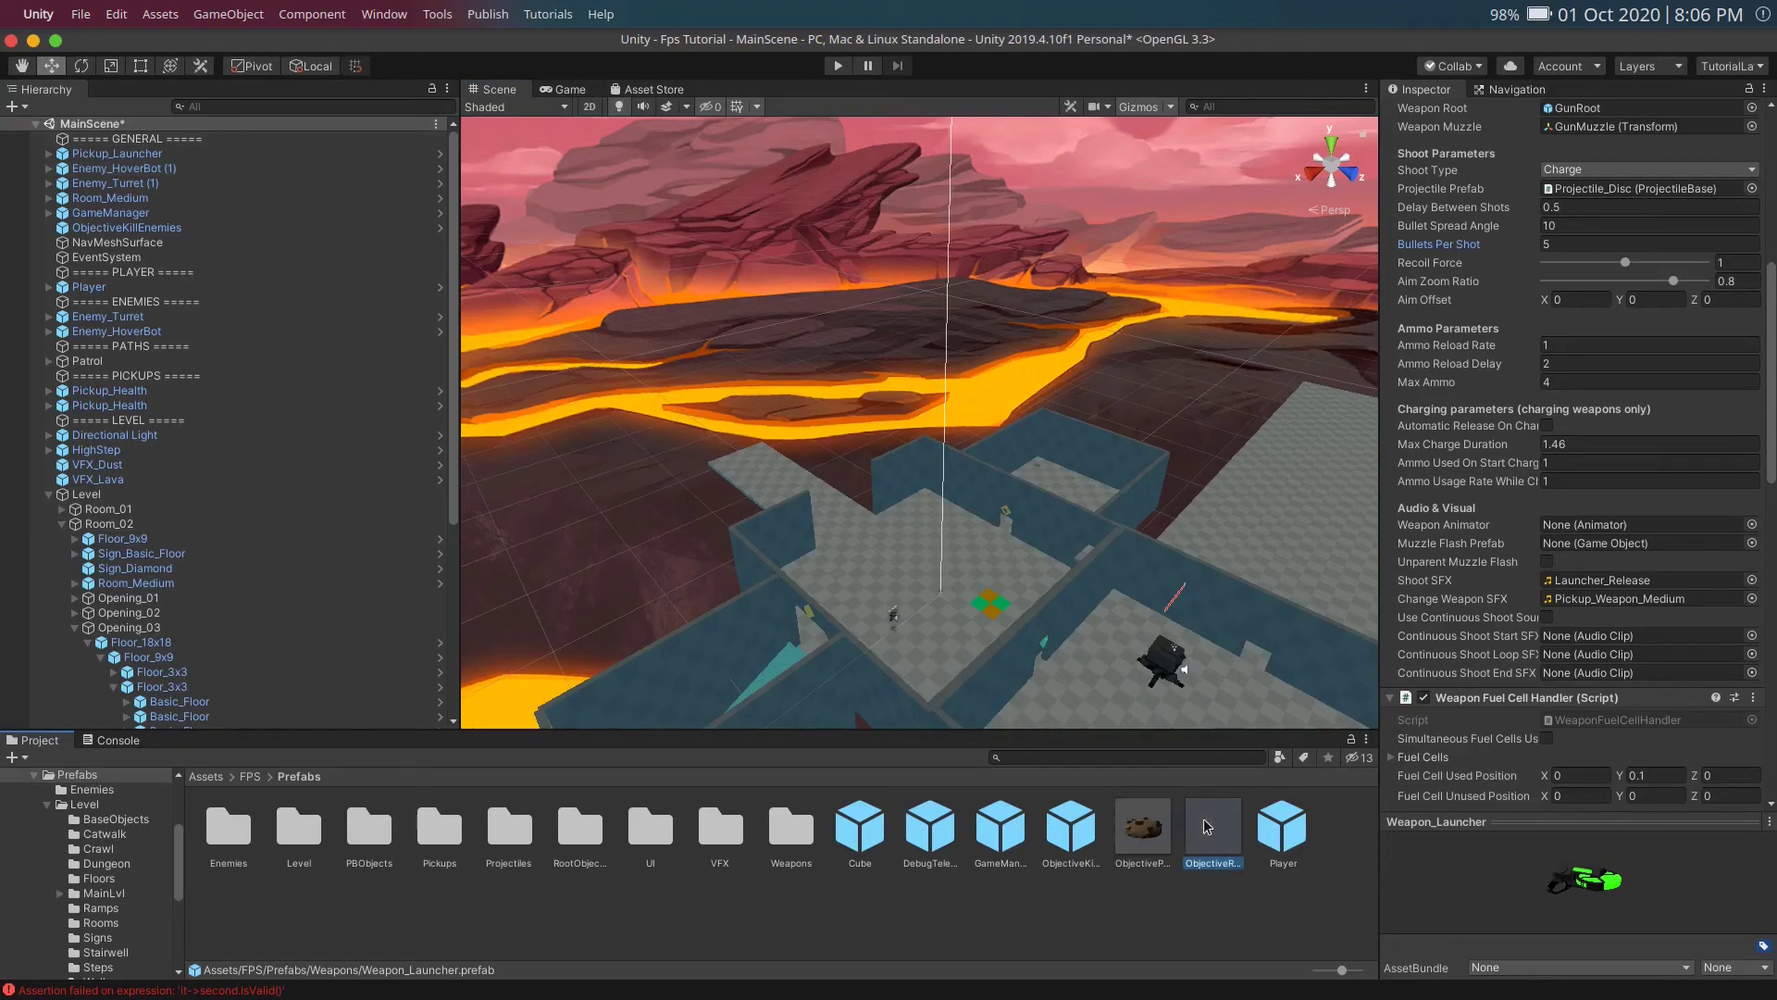
click(1144, 838)
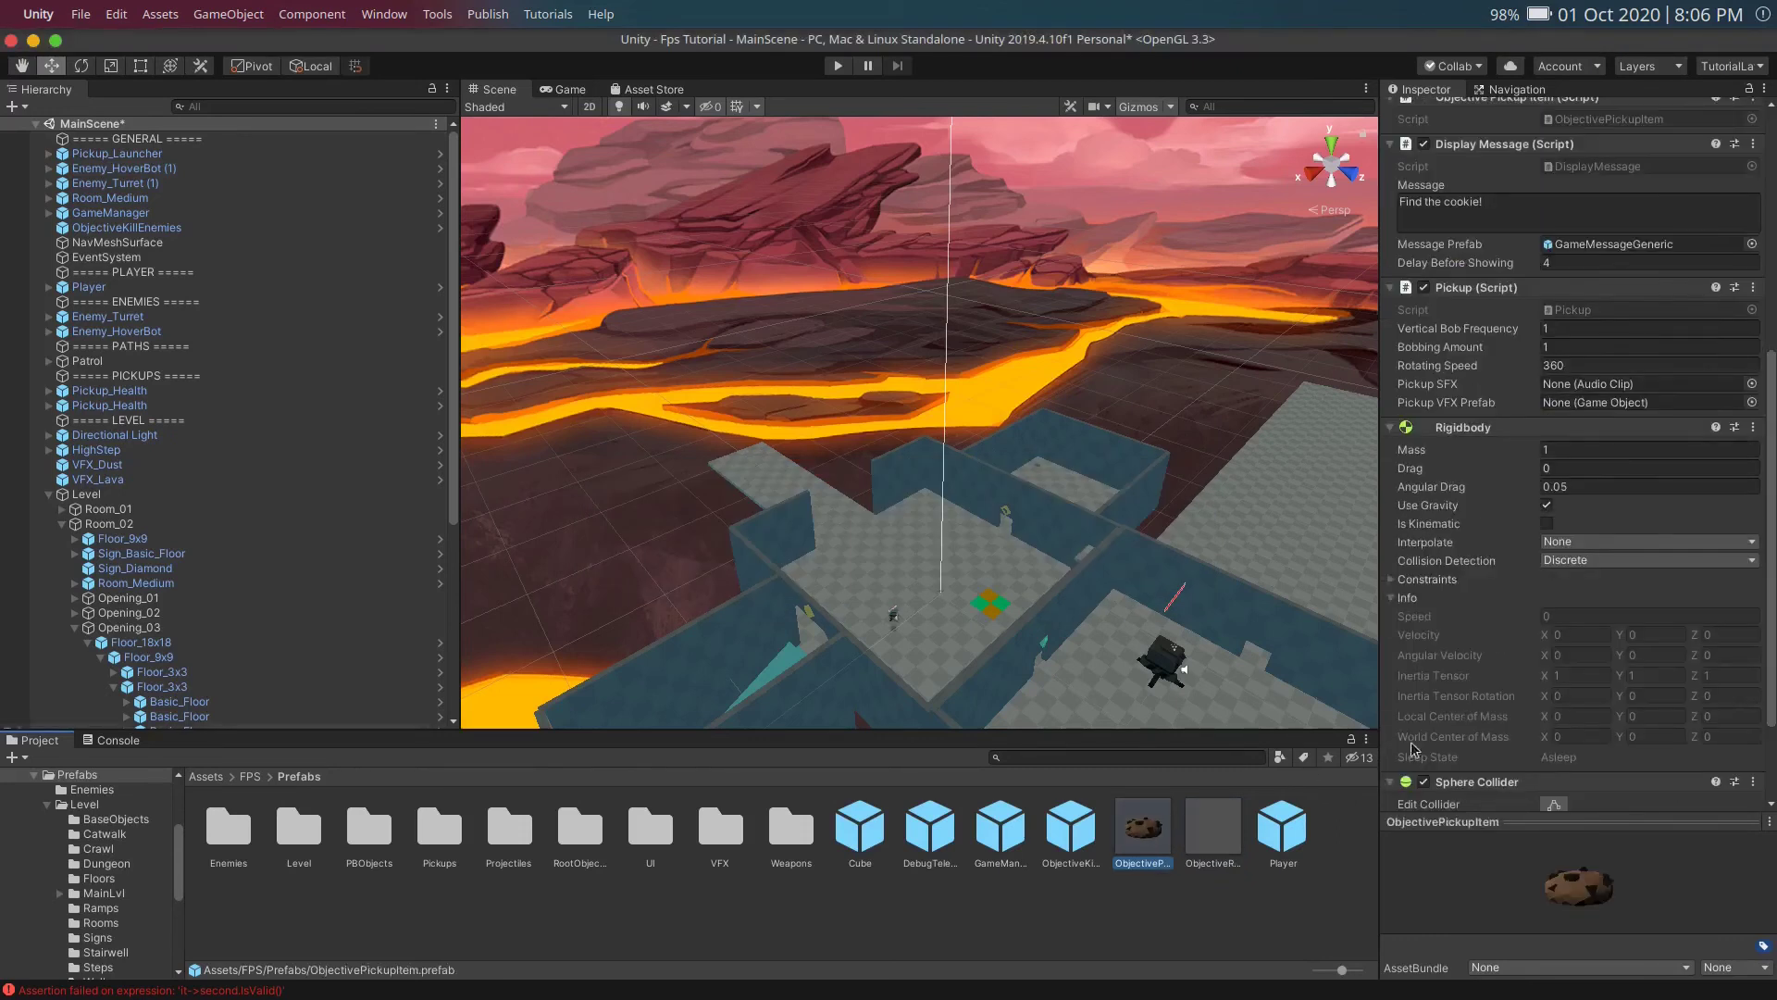
scroll(1436, 733, up, 6)
drag(1153, 830, 757, 472)
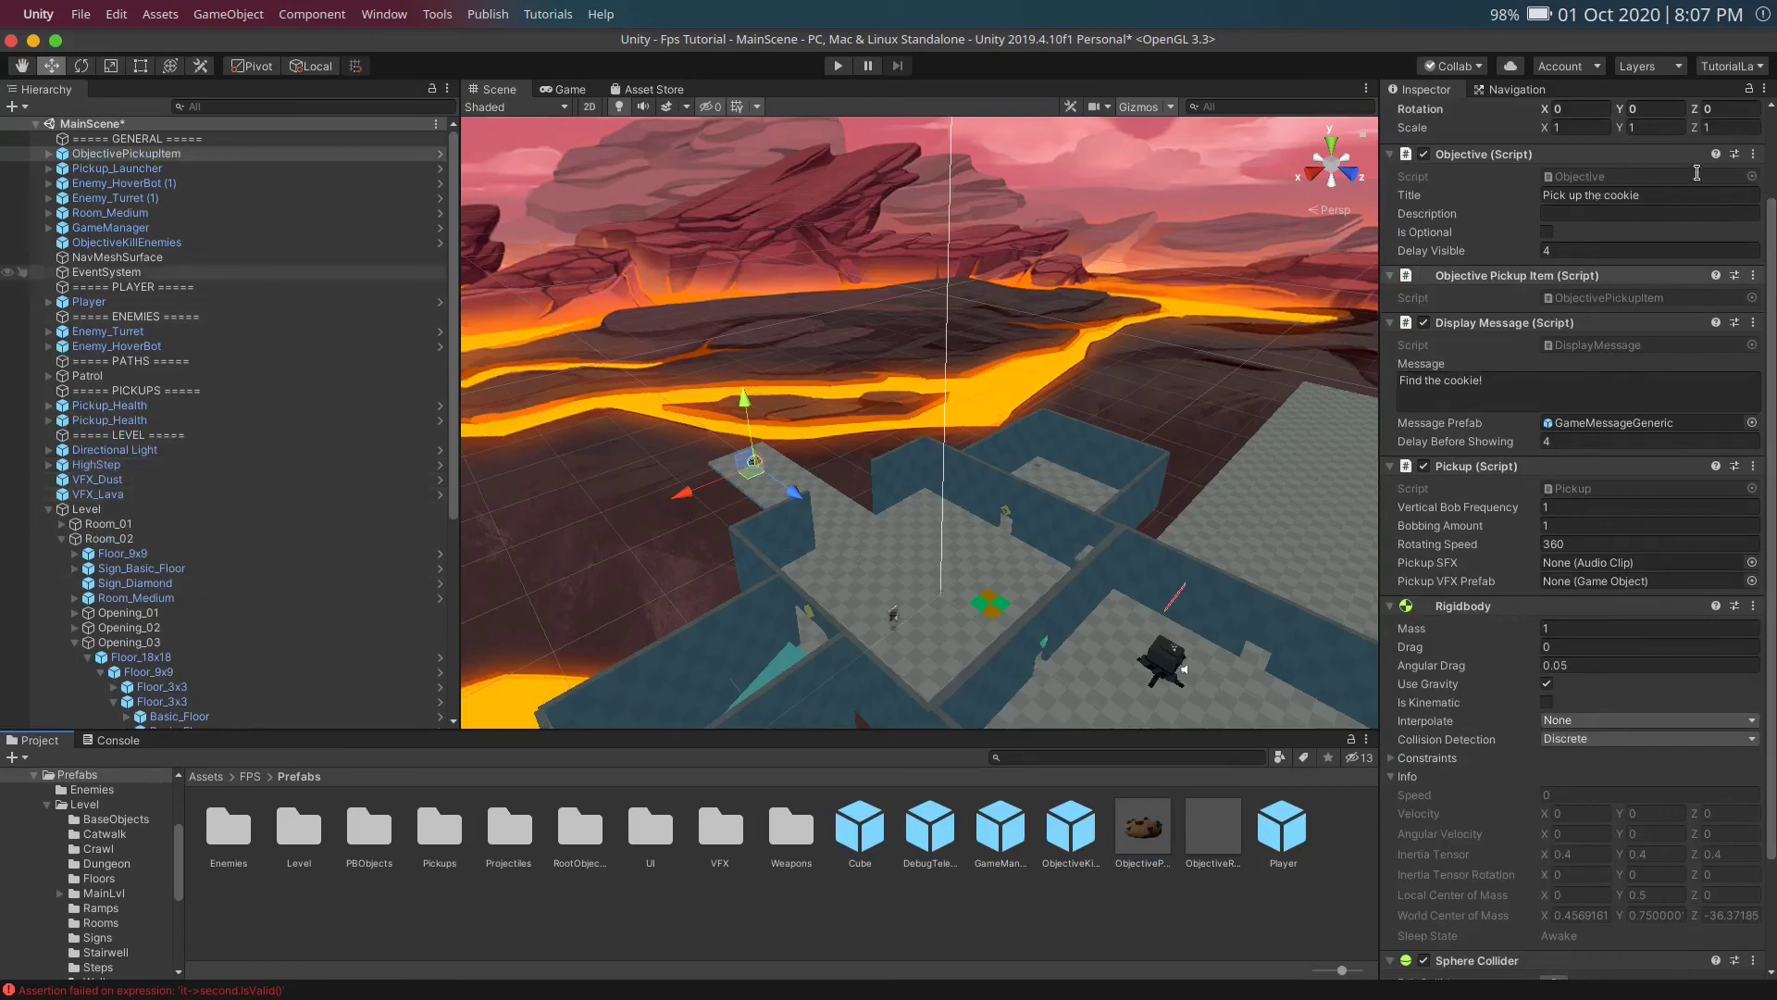
Step: Change the placed ObjectivePickupItem's objective title to "pickup the item", leaving its description empty
click(1659, 190)
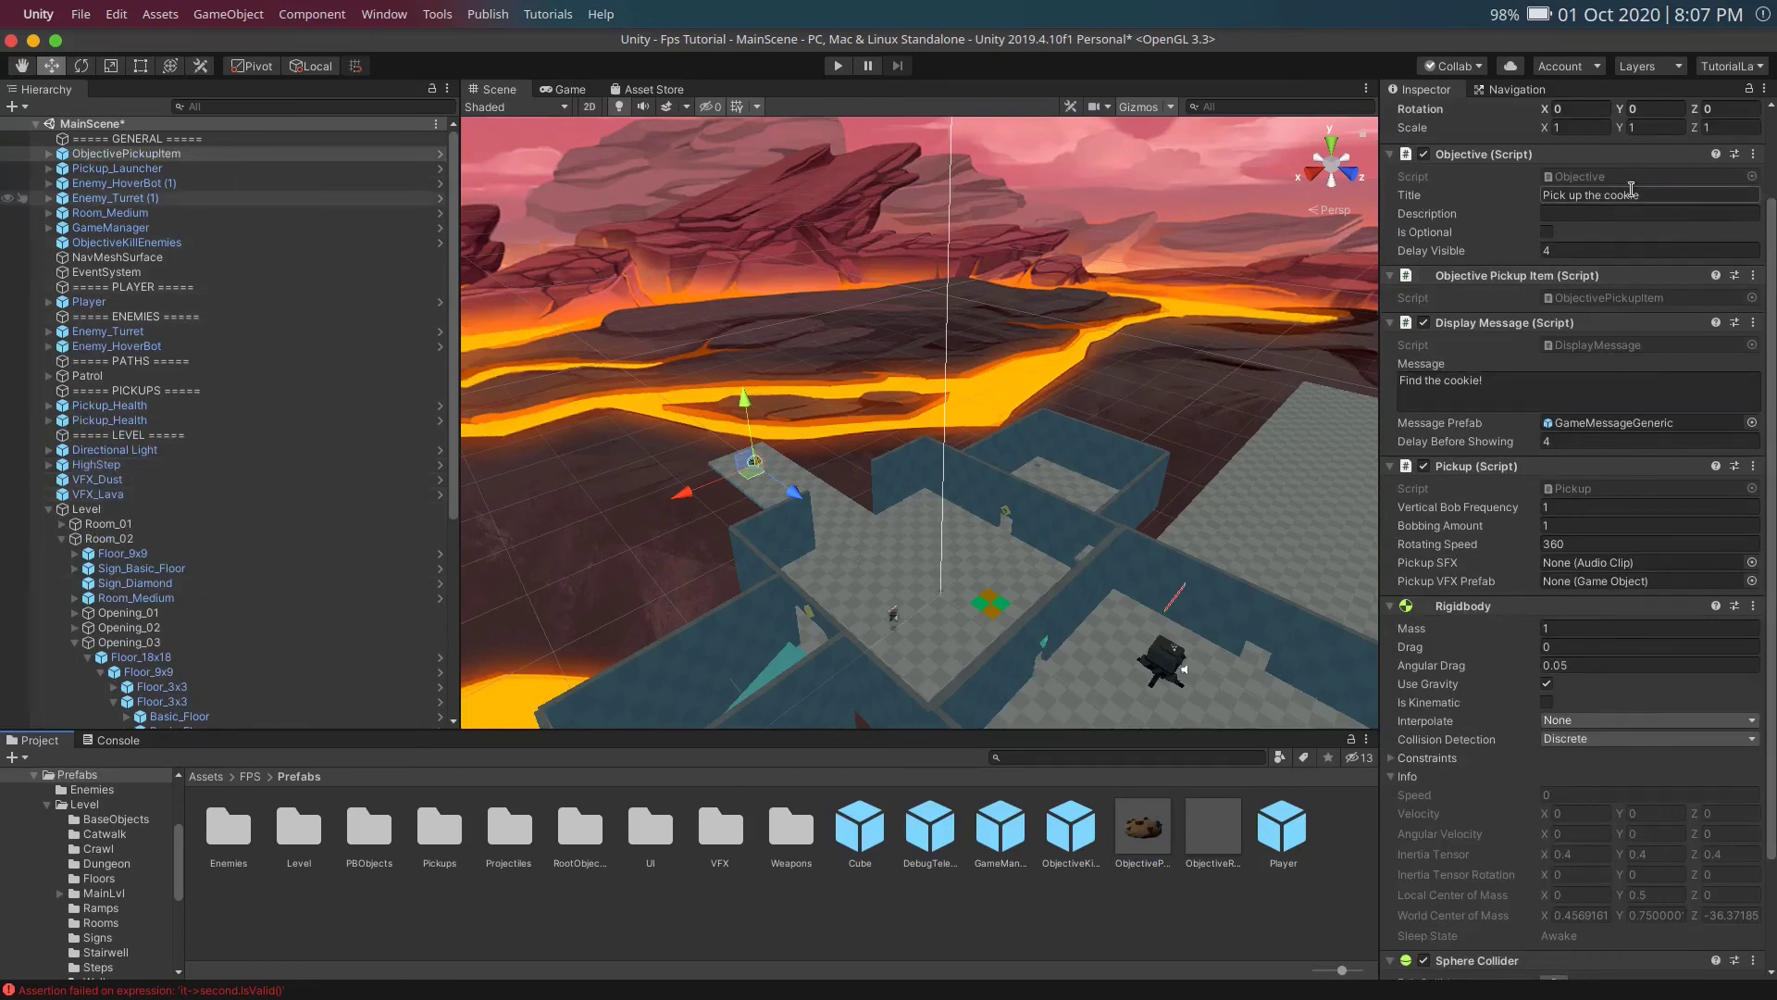
drag(1544, 194, 1640, 196)
double_click(1619, 196)
triple_click(1607, 195)
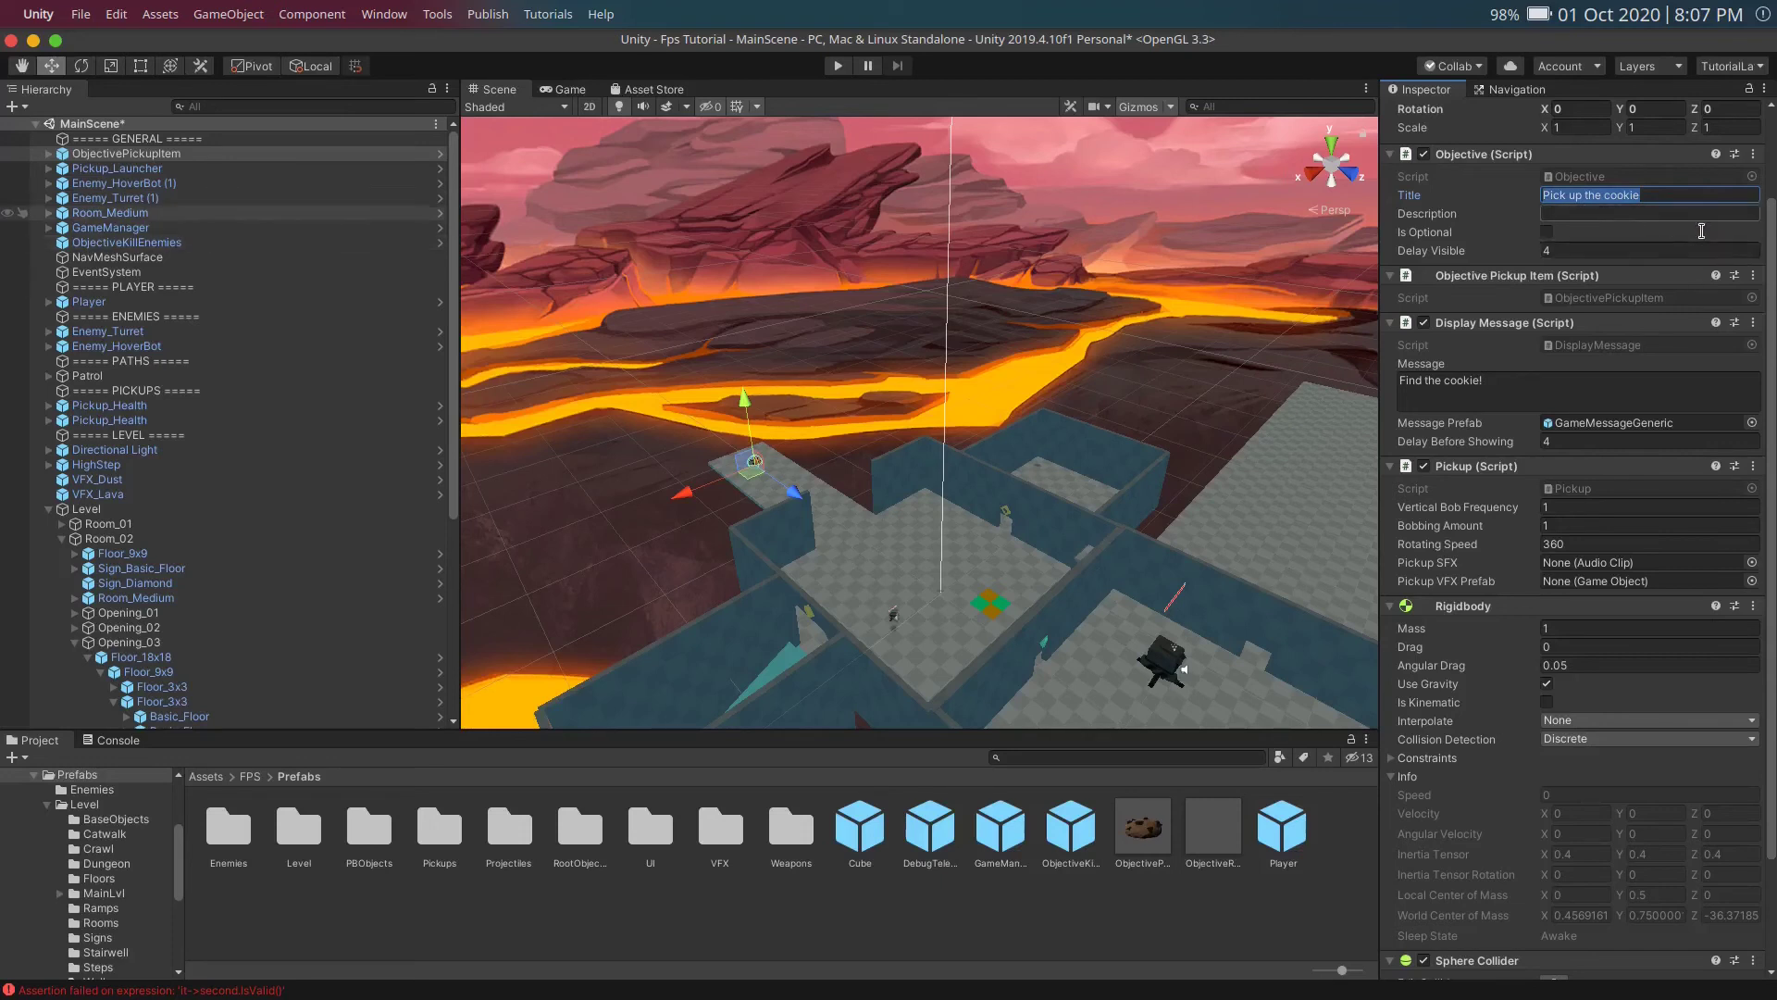
key(BackSpace)
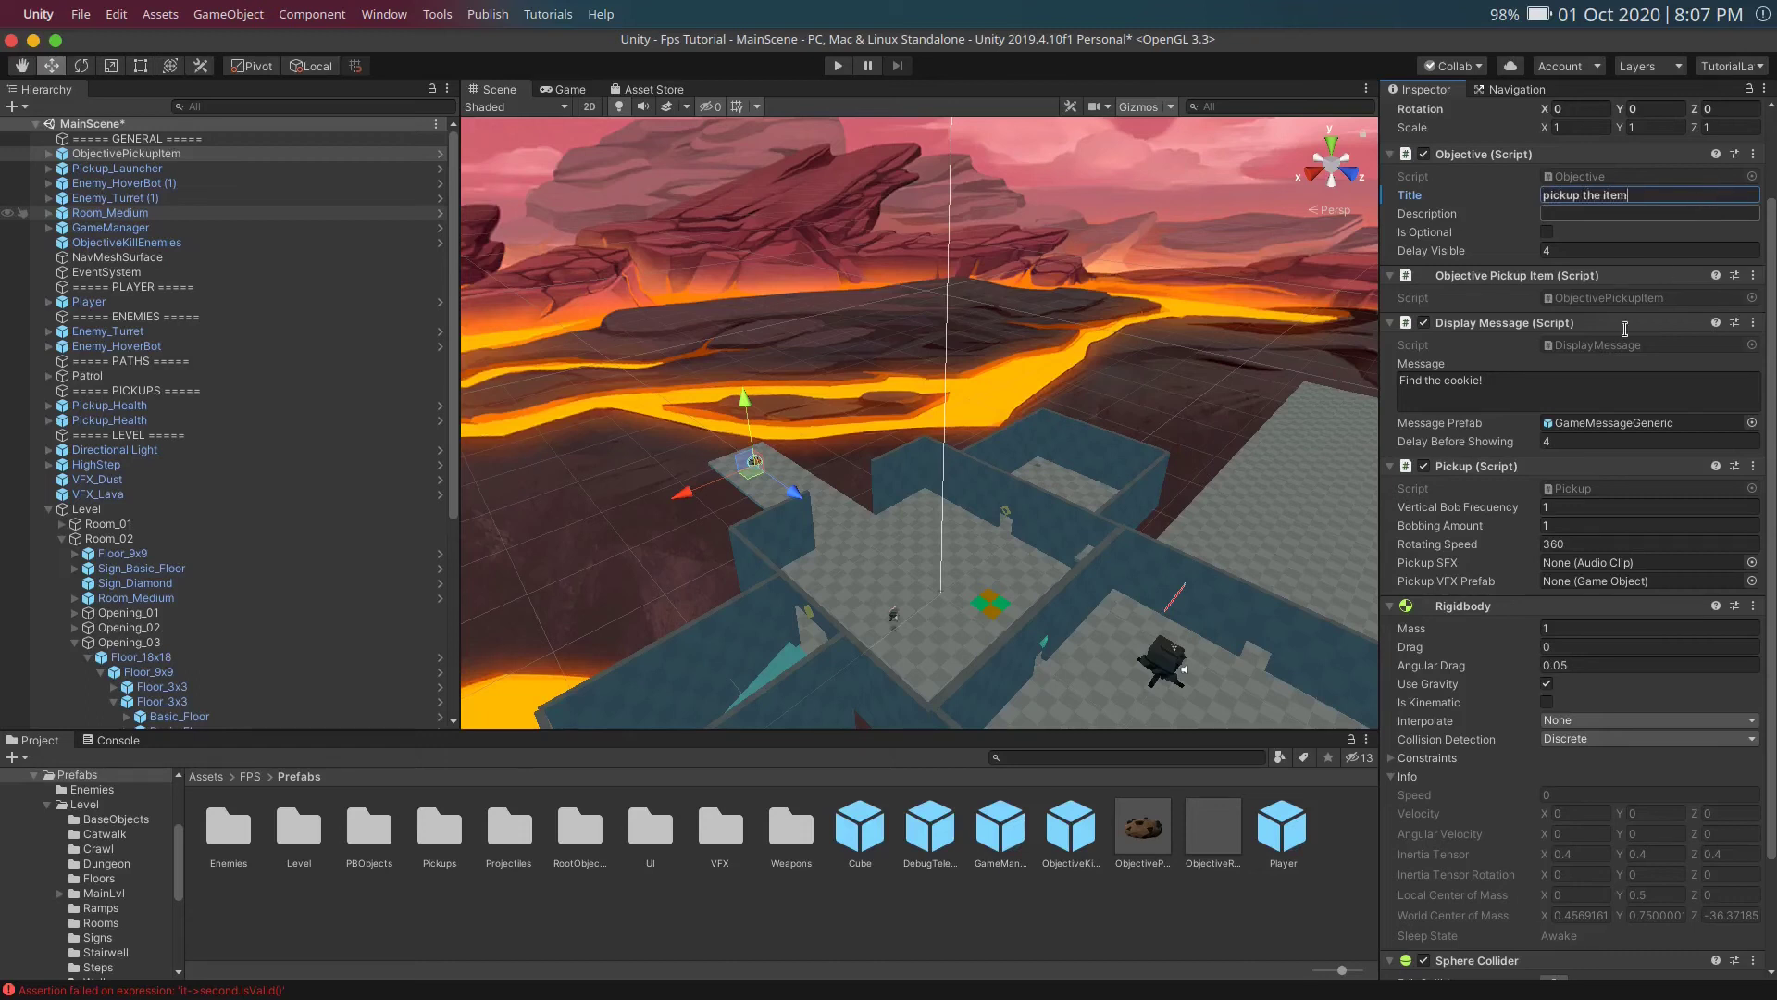
click(1647, 211)
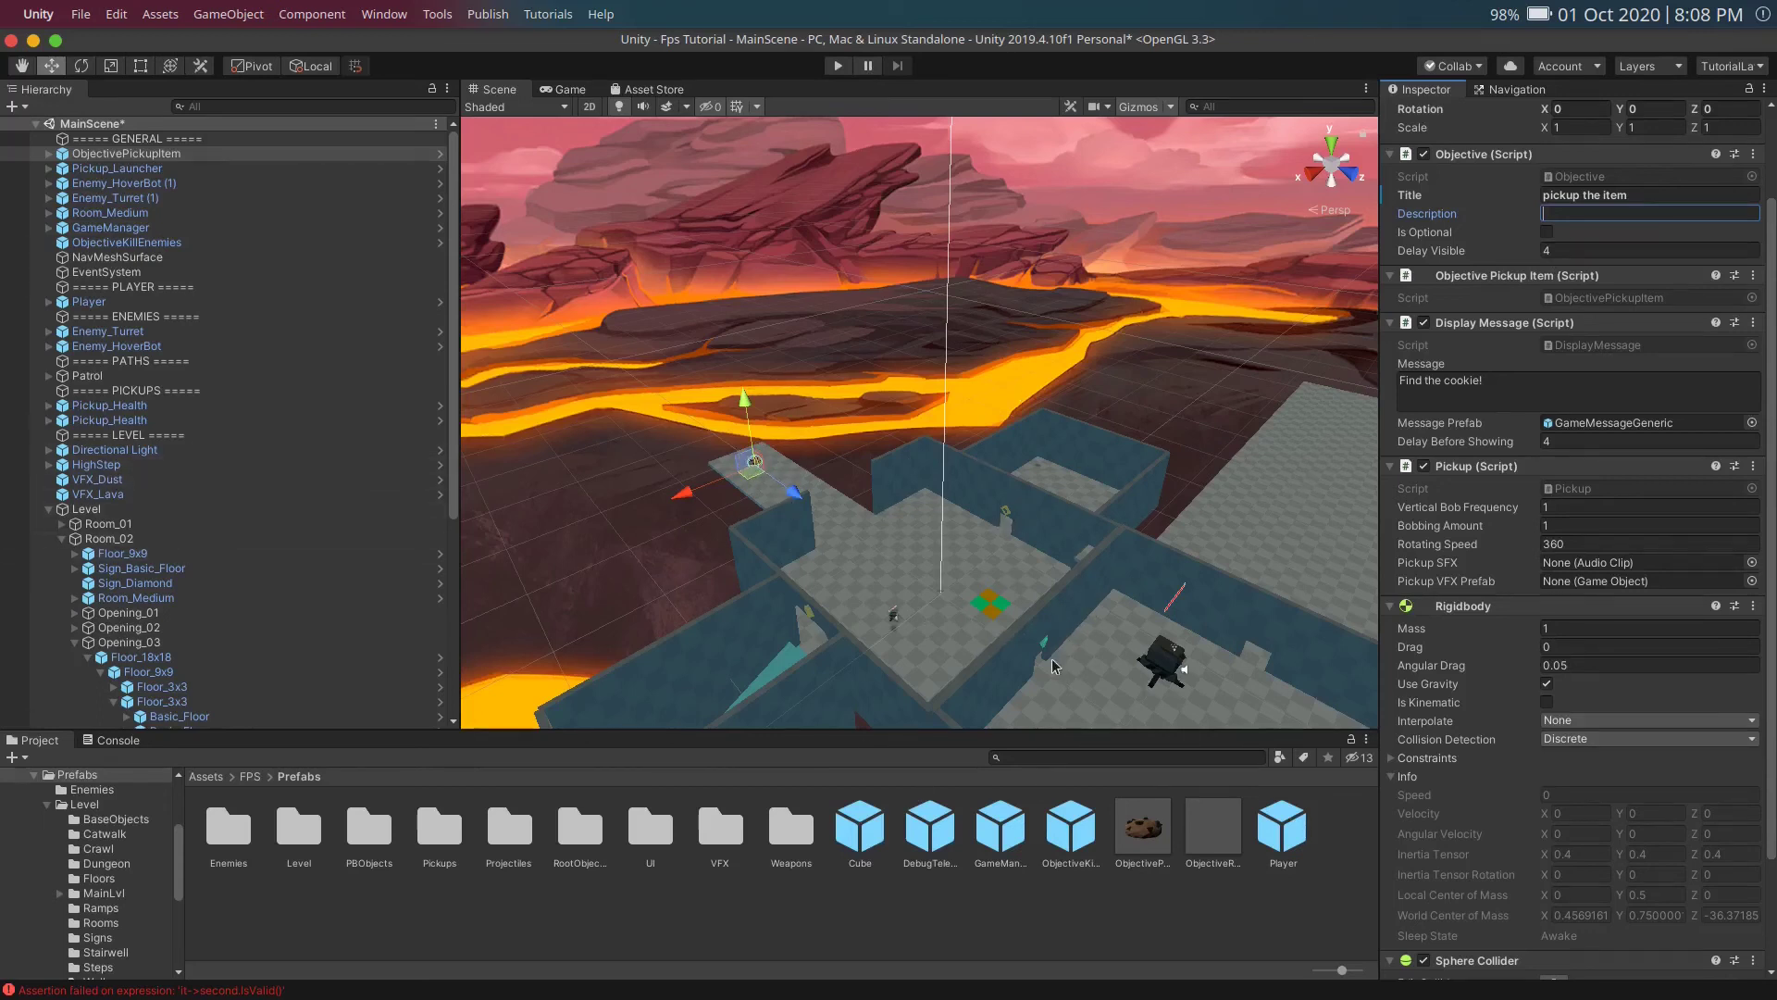
Step: Open the Assets/FPS/Art/Materials/Level folder to show the level's materials
middle_drag(1053, 665, 711, 445)
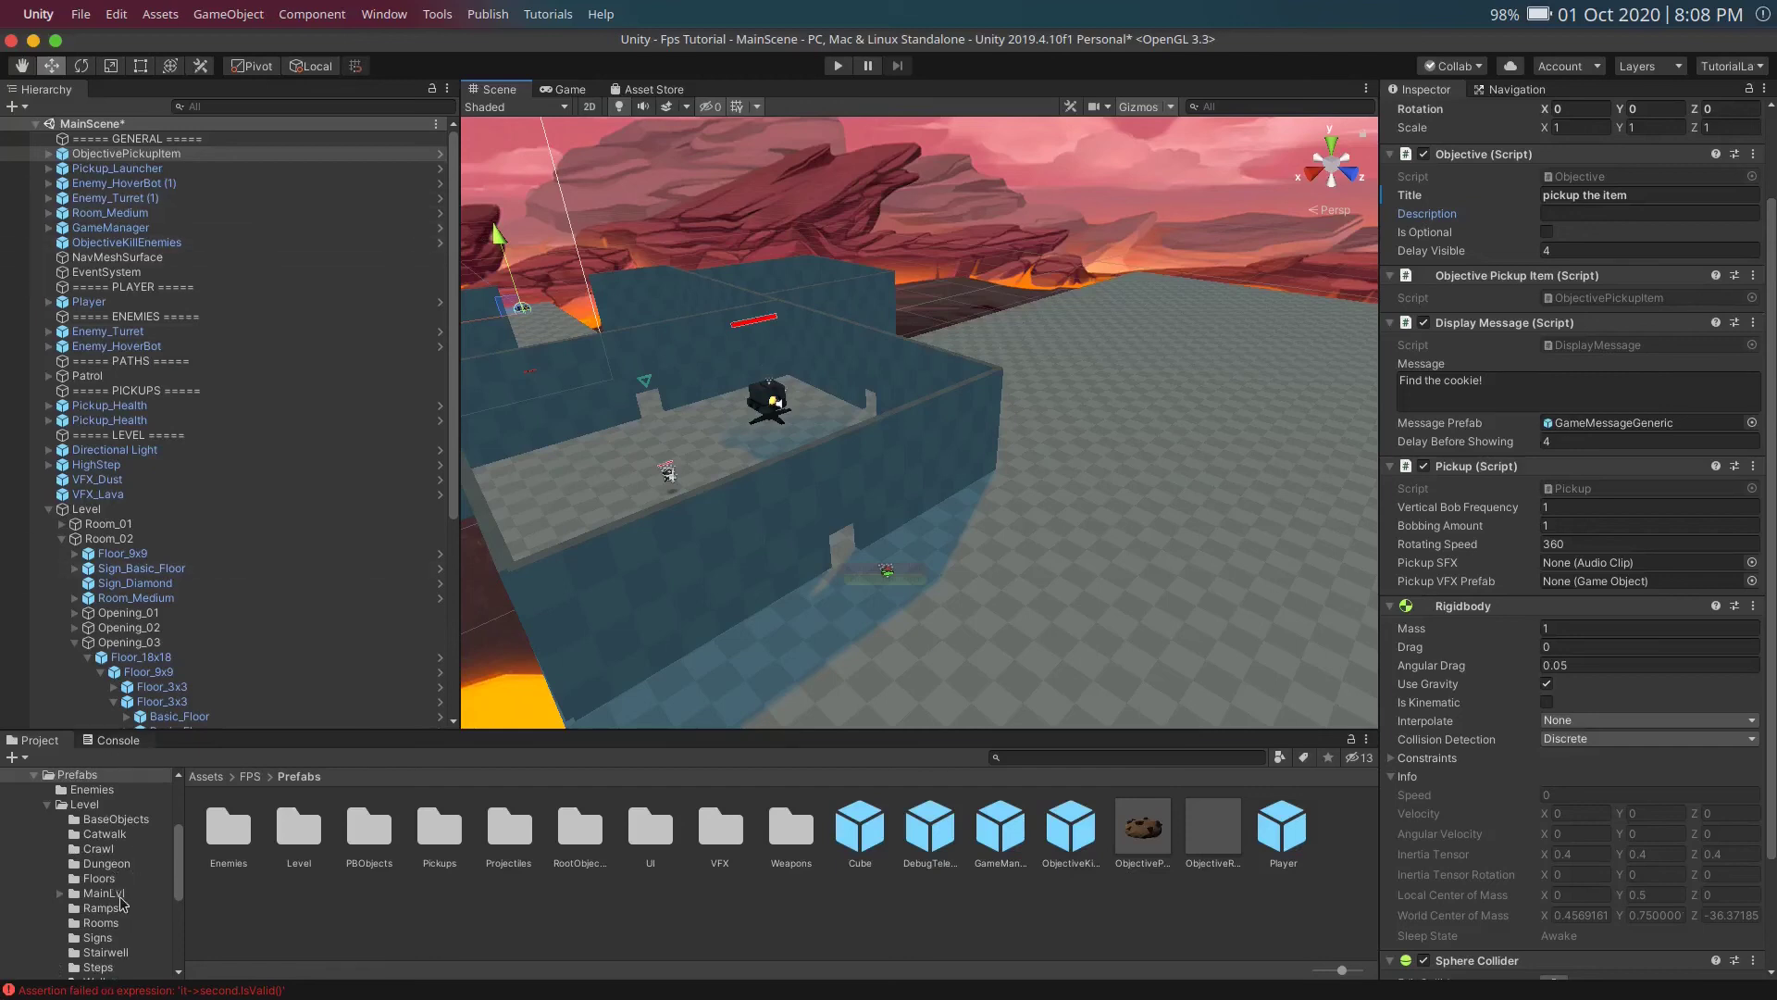
scroll(180, 872, up, 3)
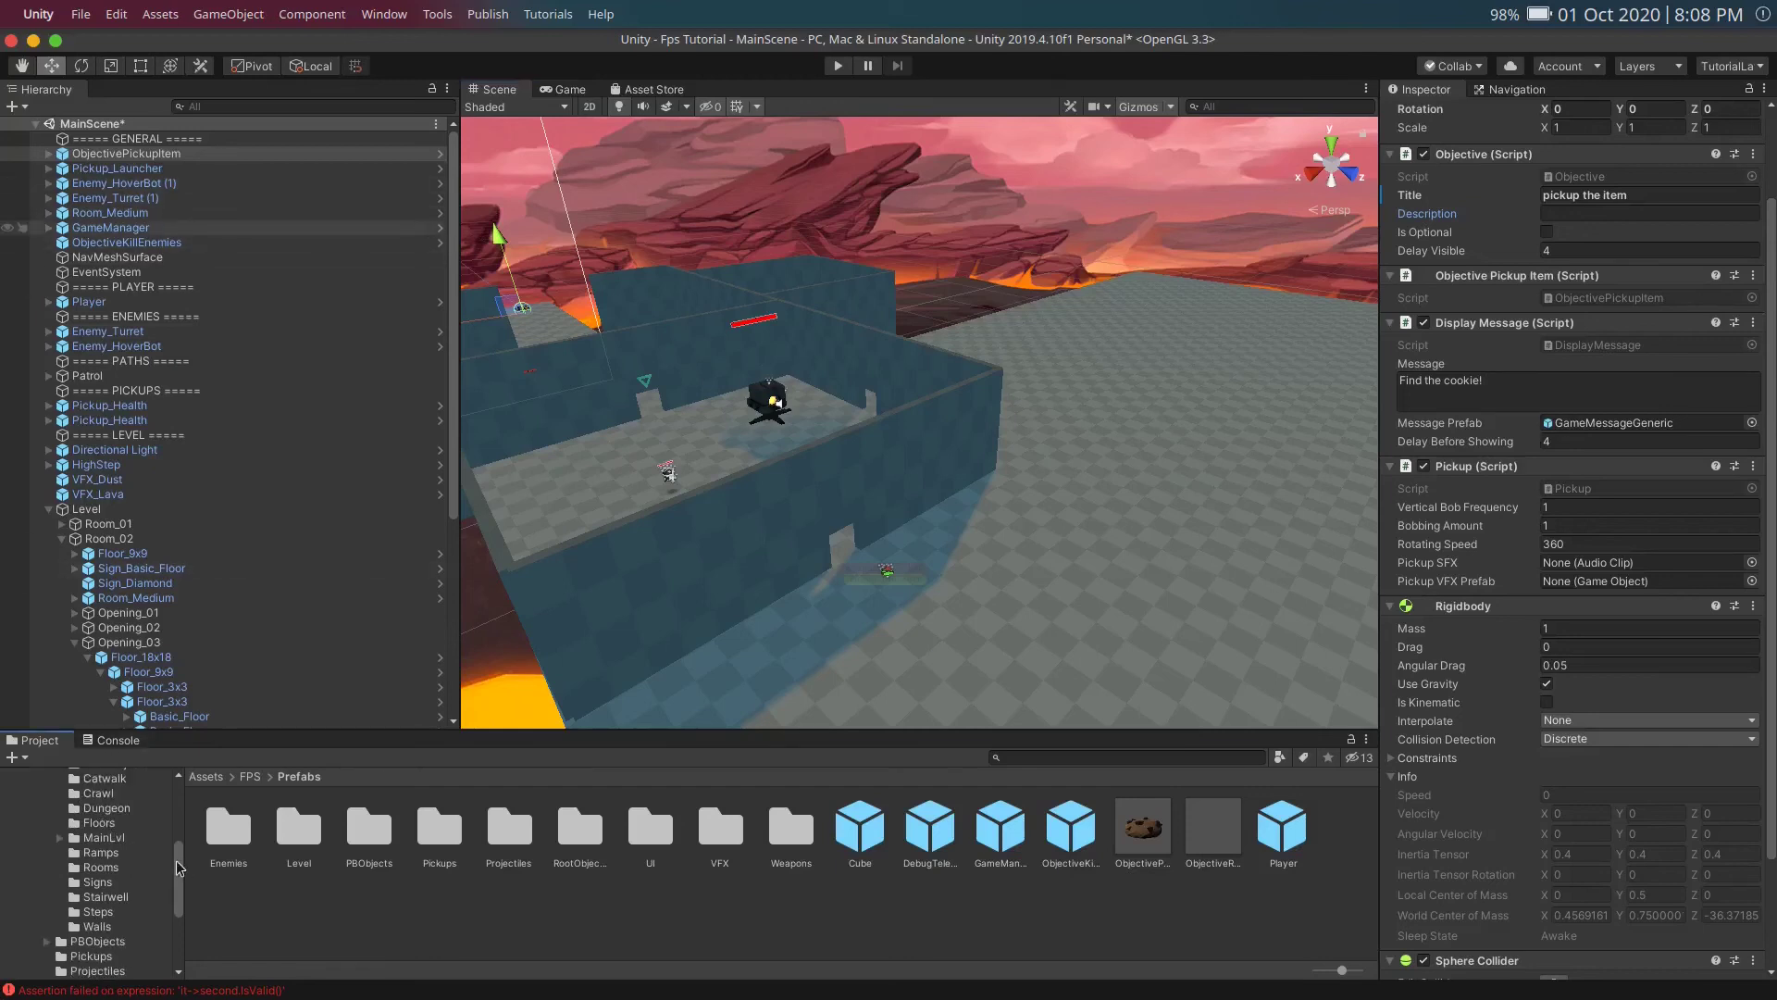
scroll(181, 805, up, 3)
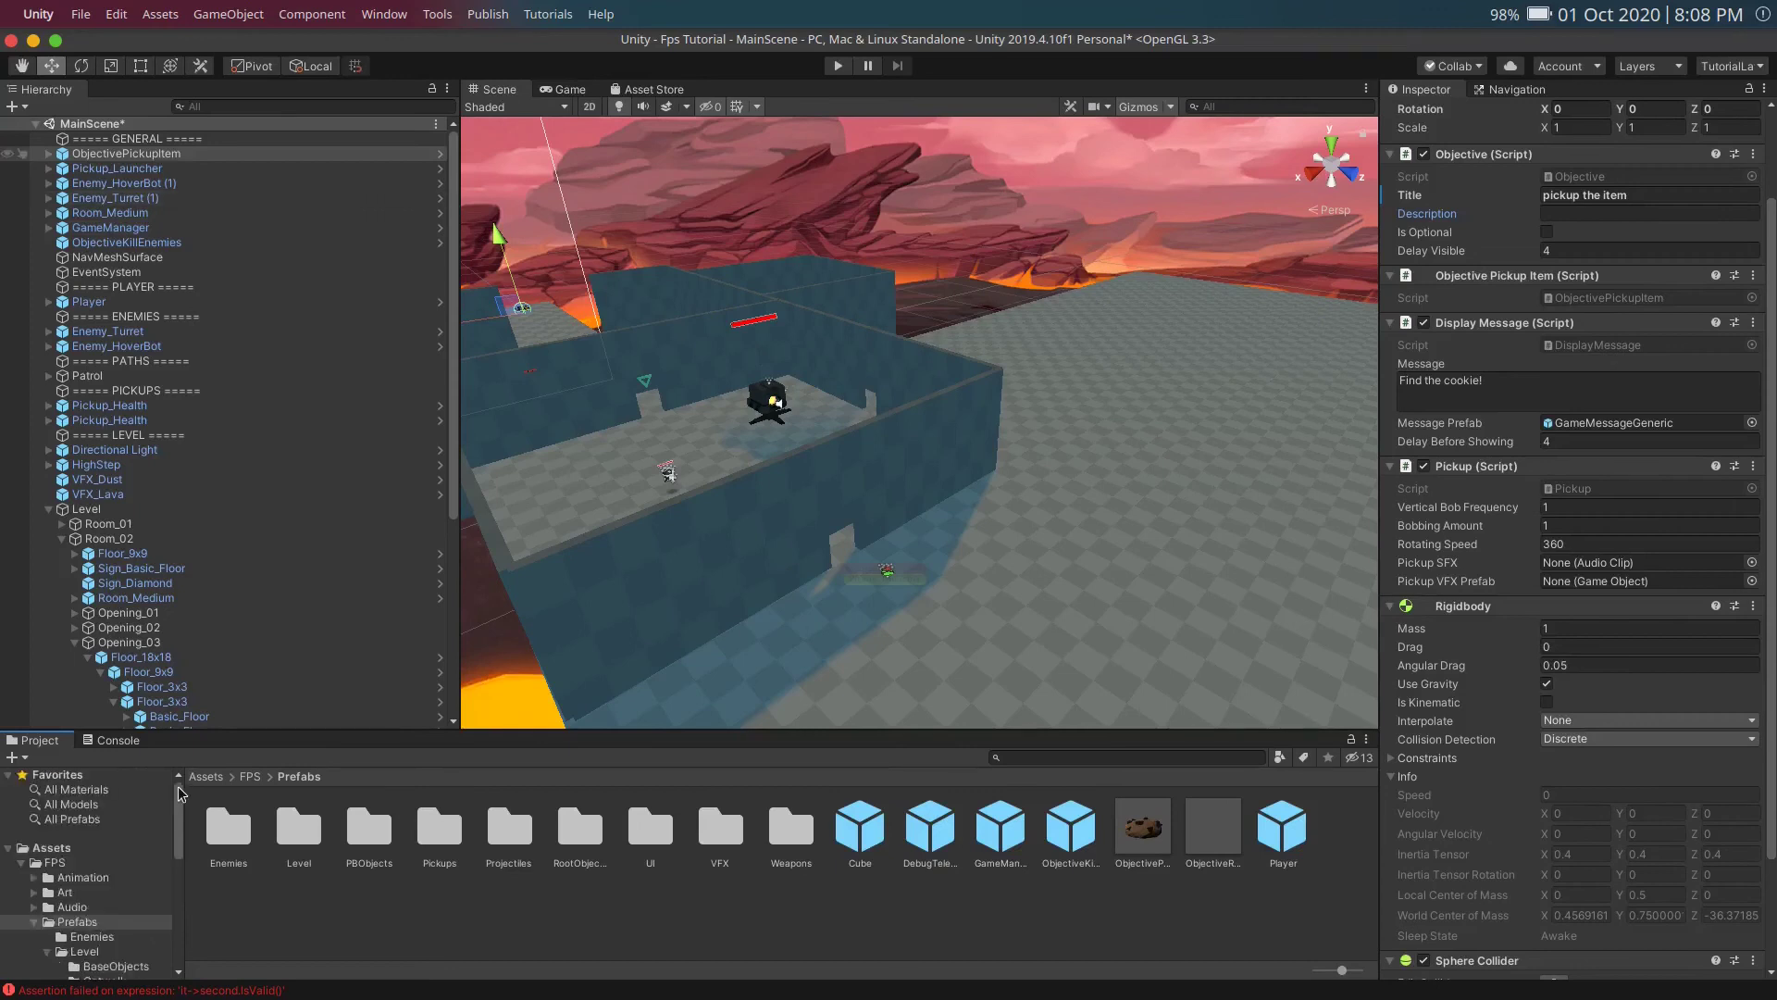
click(116, 864)
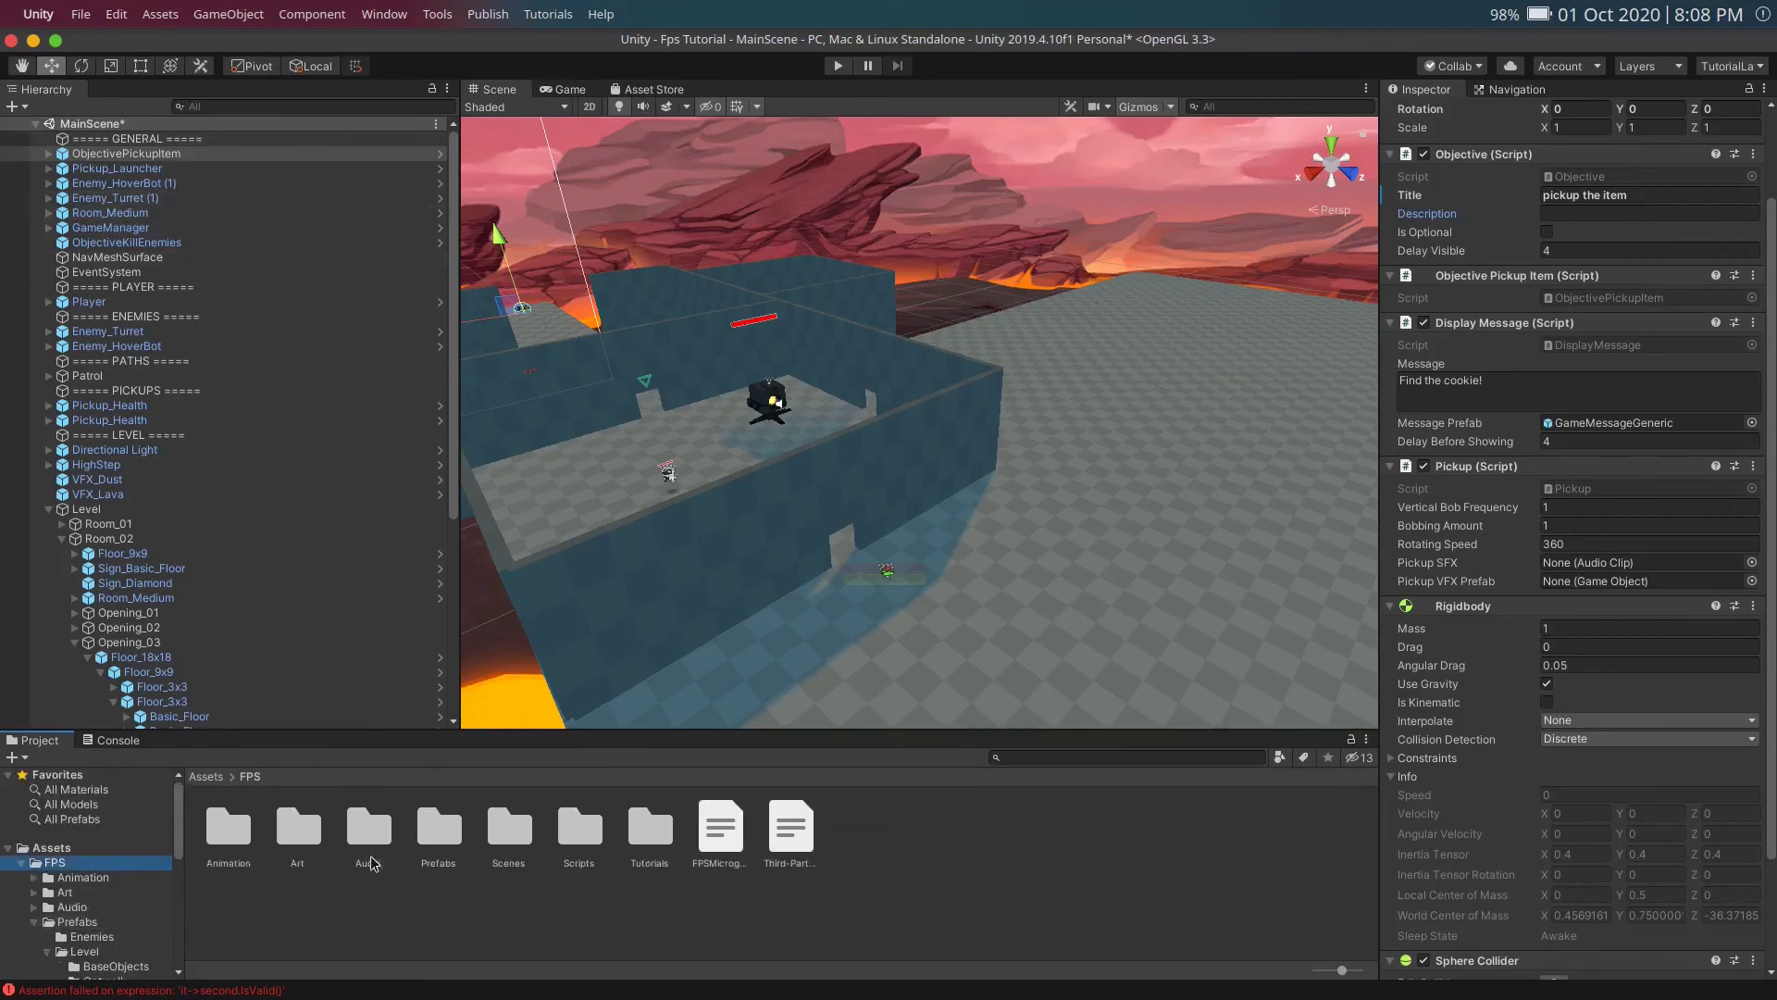
double_click(300, 831)
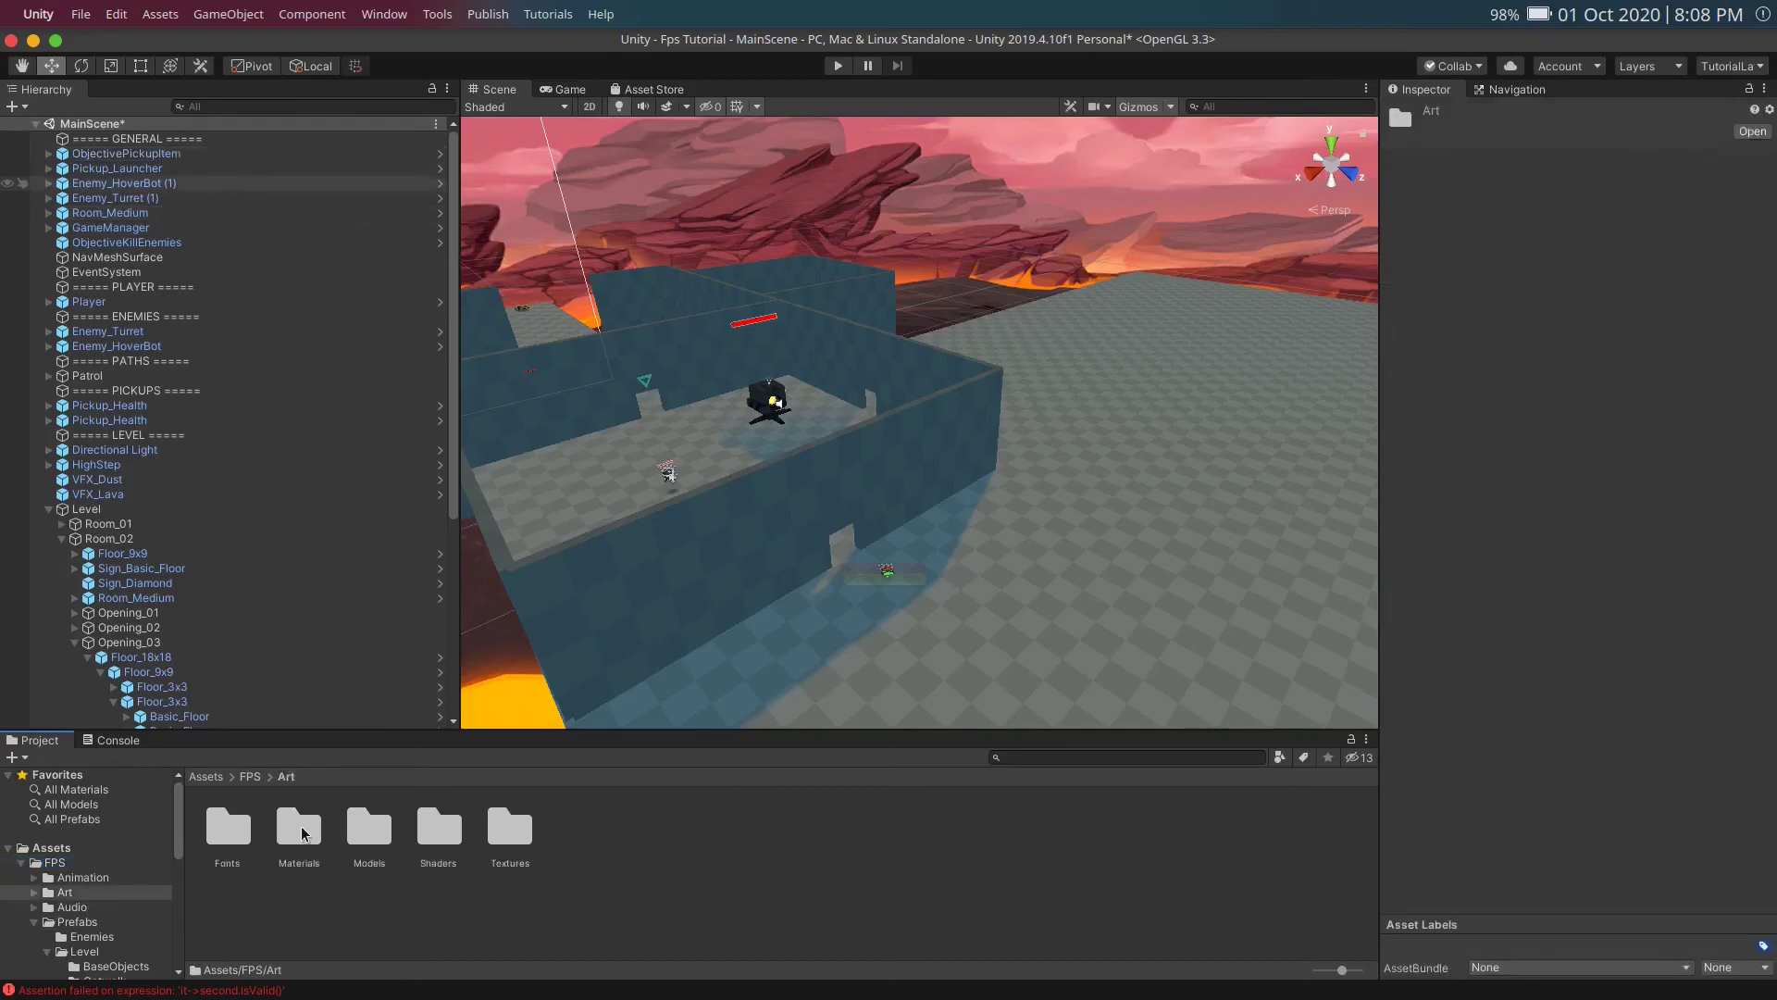
double_click(300, 829)
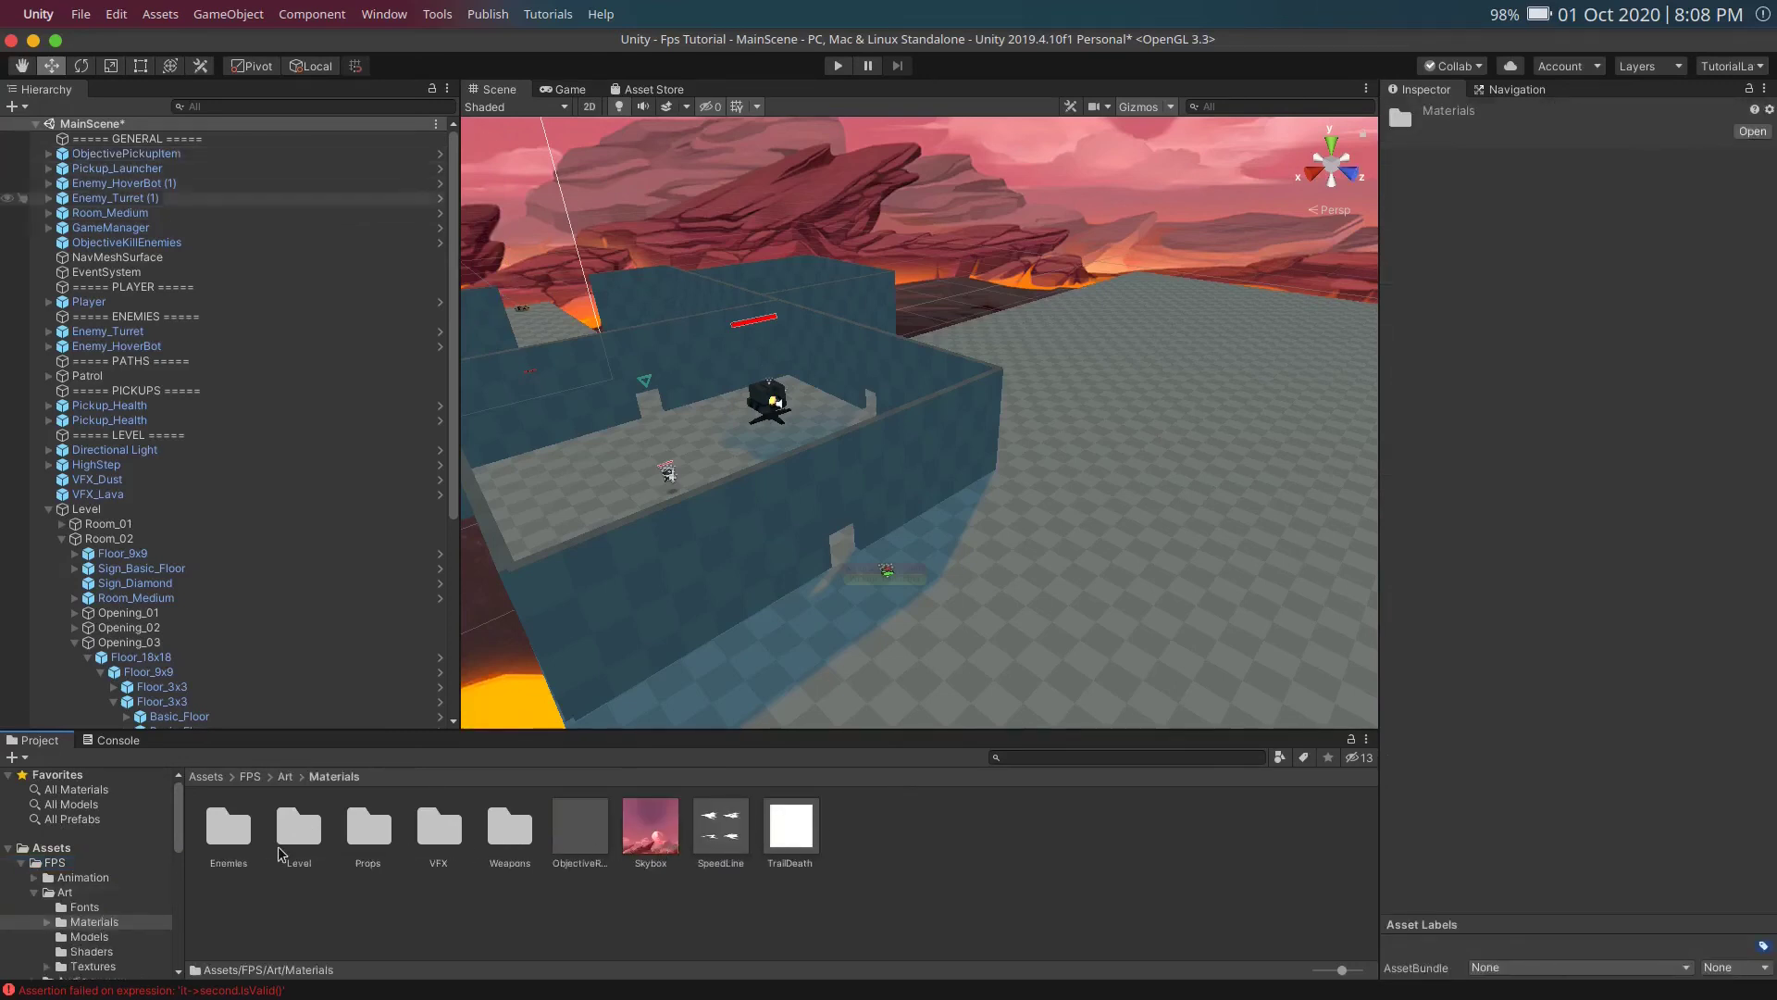
double_click(309, 830)
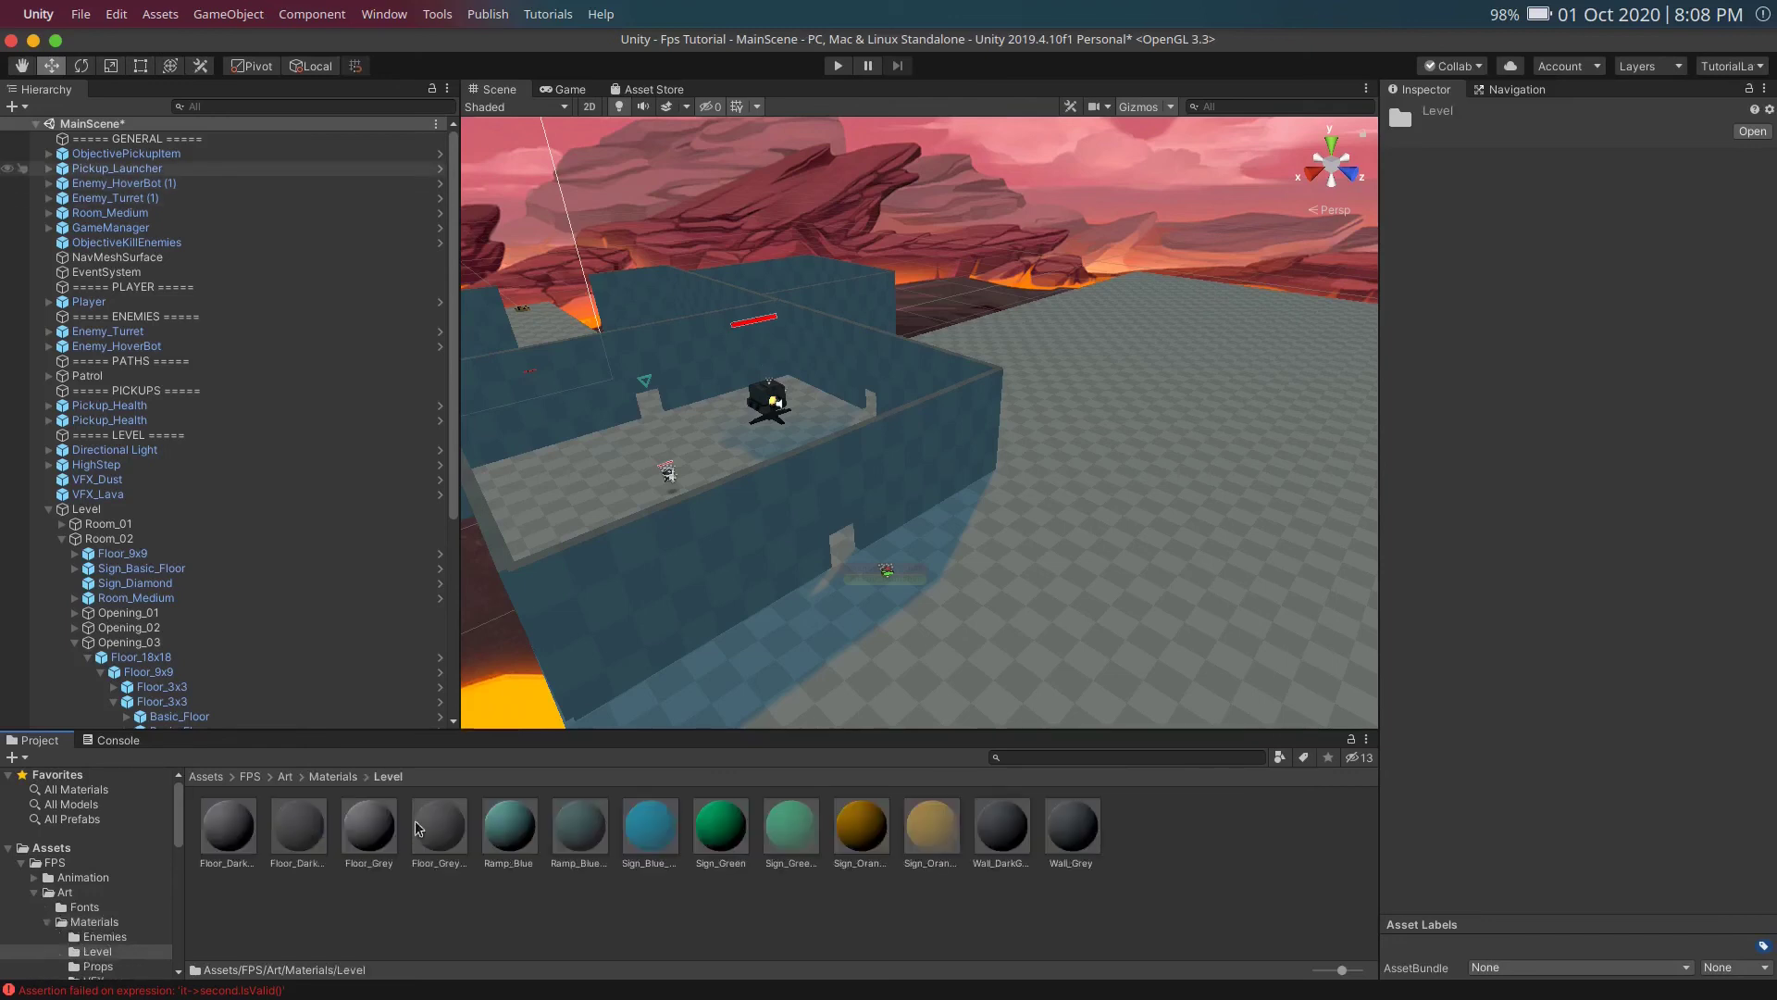
Step: Inspect the settings of the Floor_DarkGrey, Floor_Grey_Transparent, Floor_Grey, Wall_Grey and Wall_DarkGrey materials
click(231, 831)
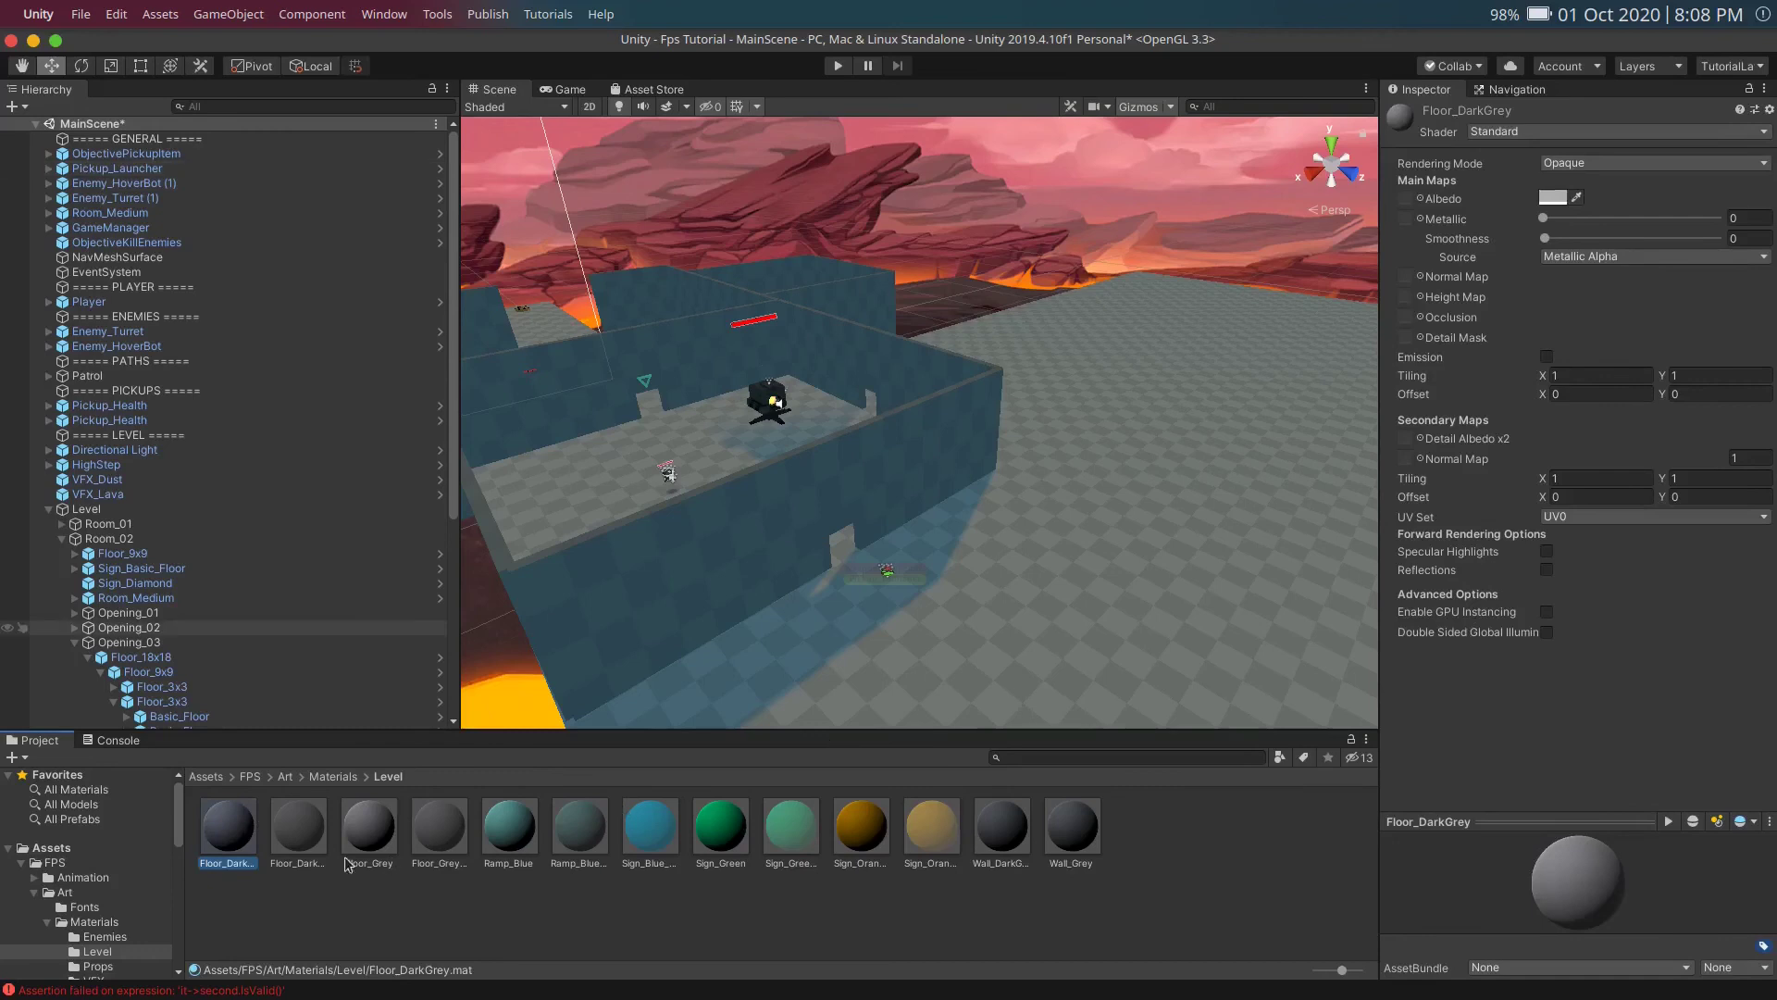
click(440, 829)
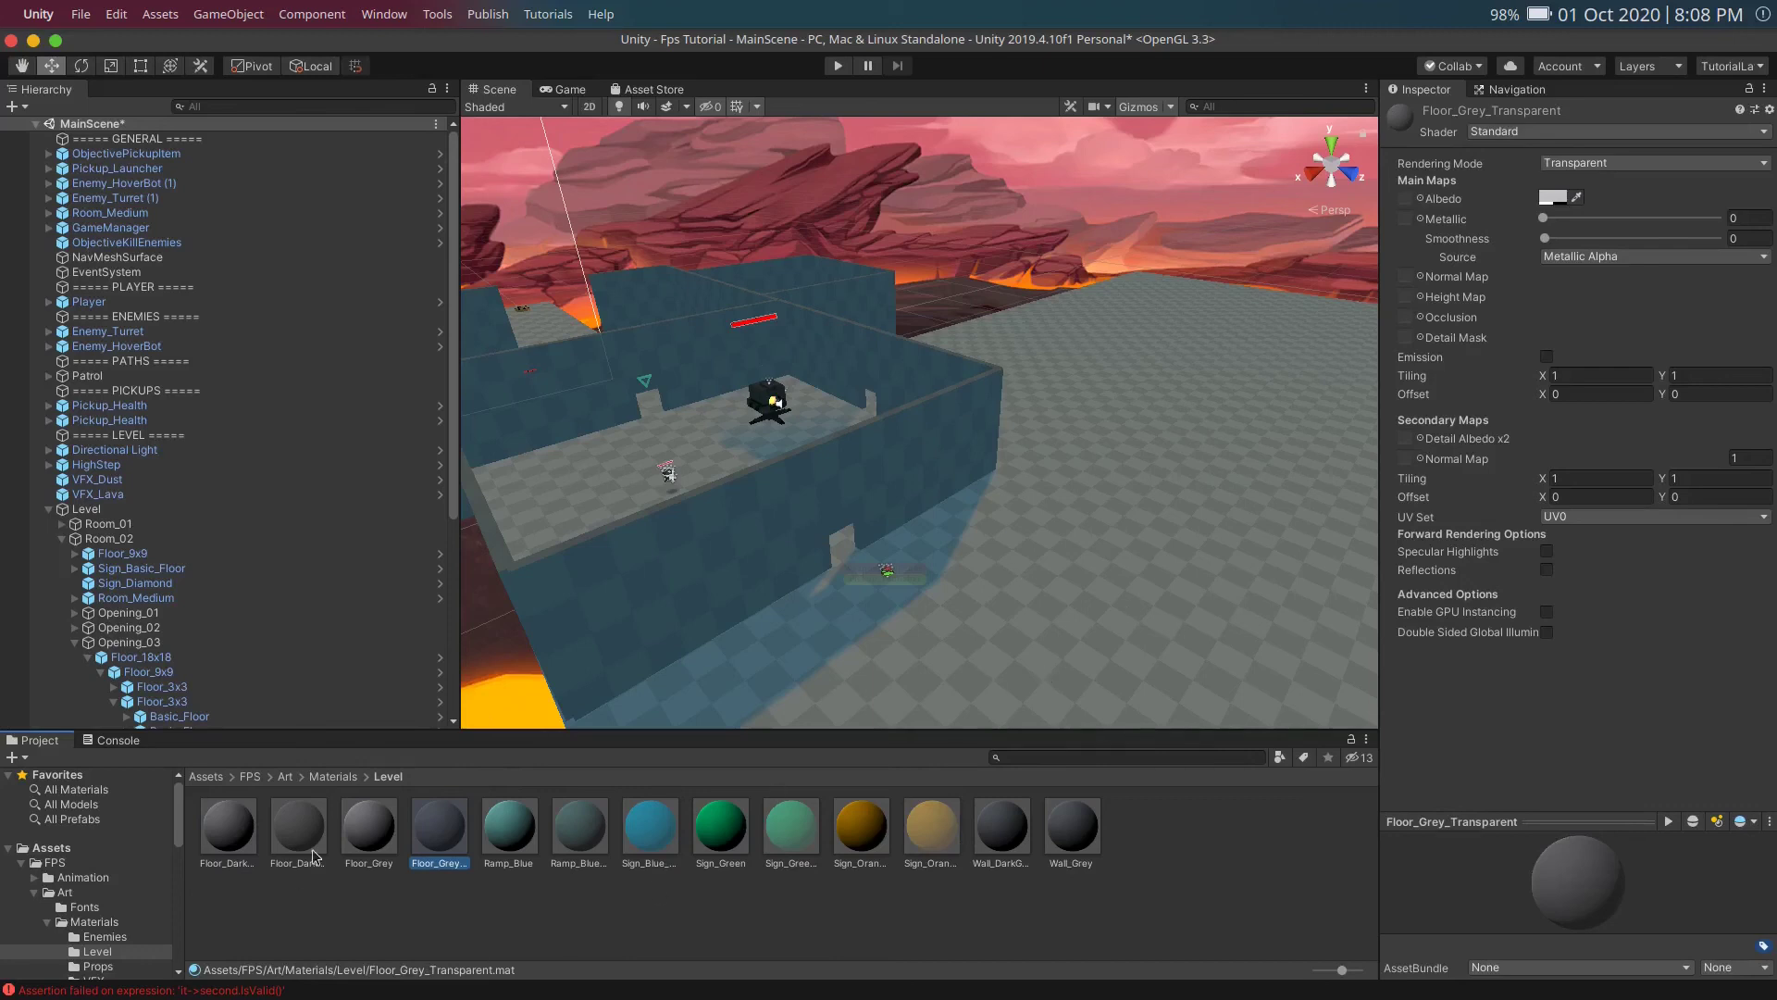
click(377, 831)
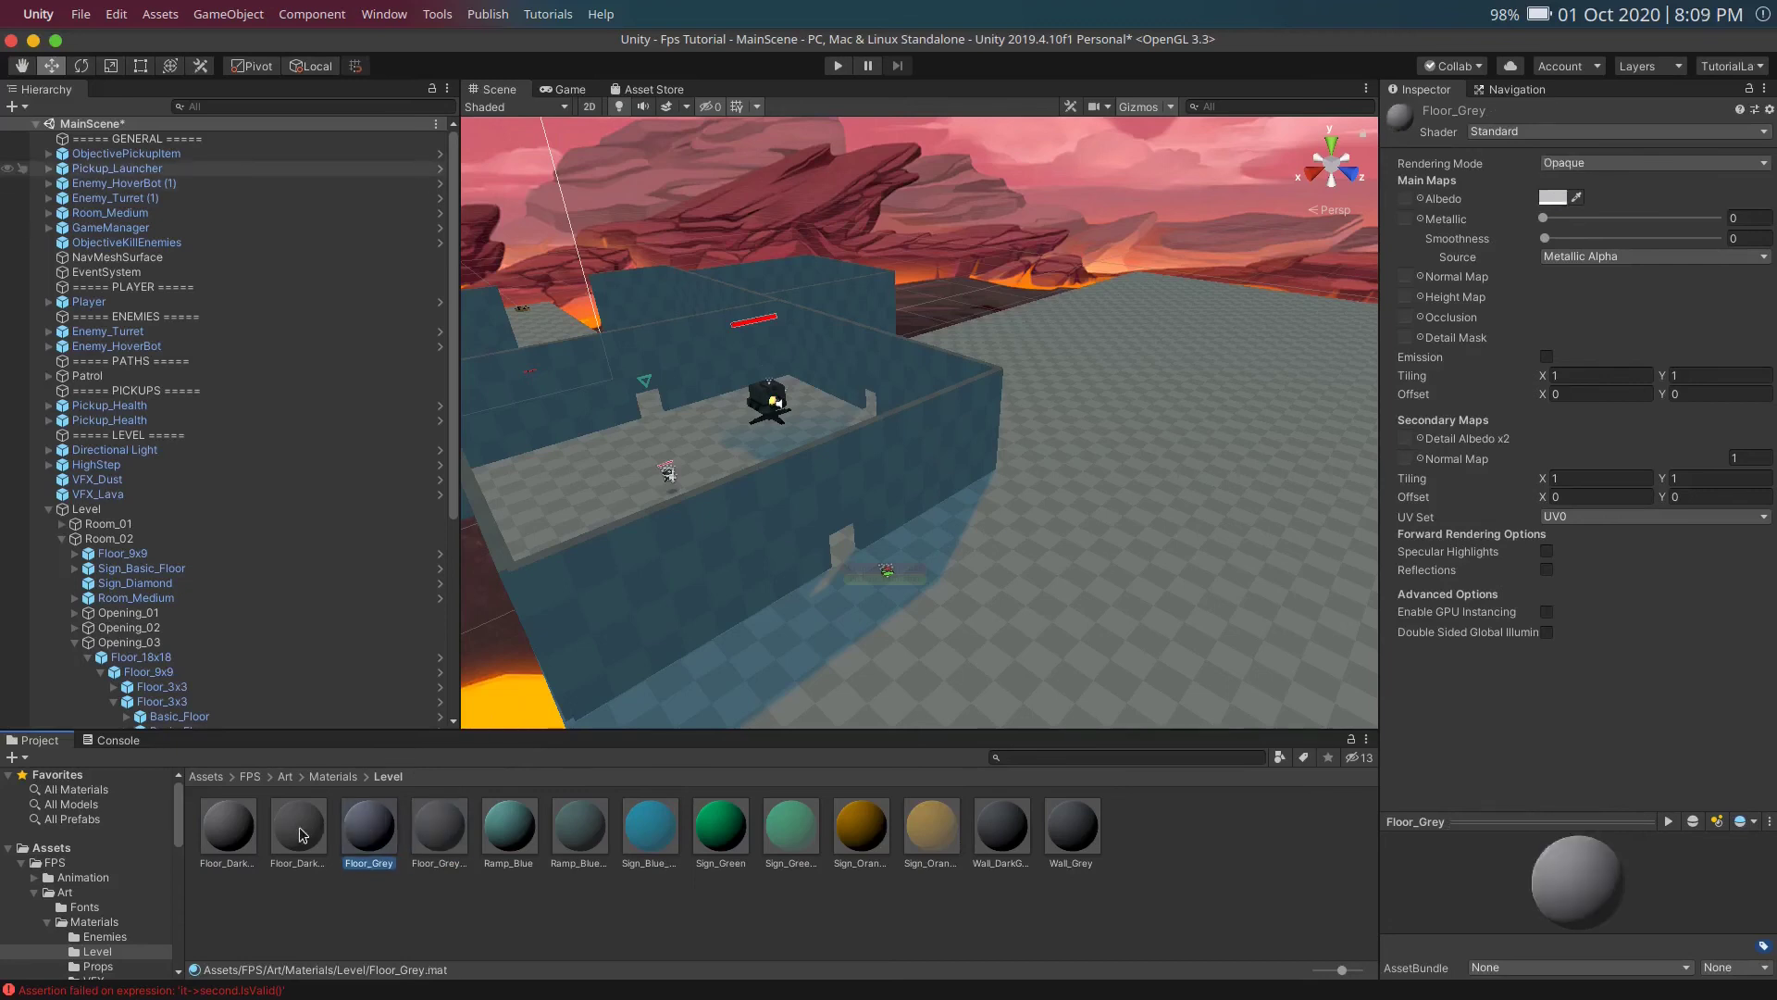
click(1074, 840)
click(1007, 838)
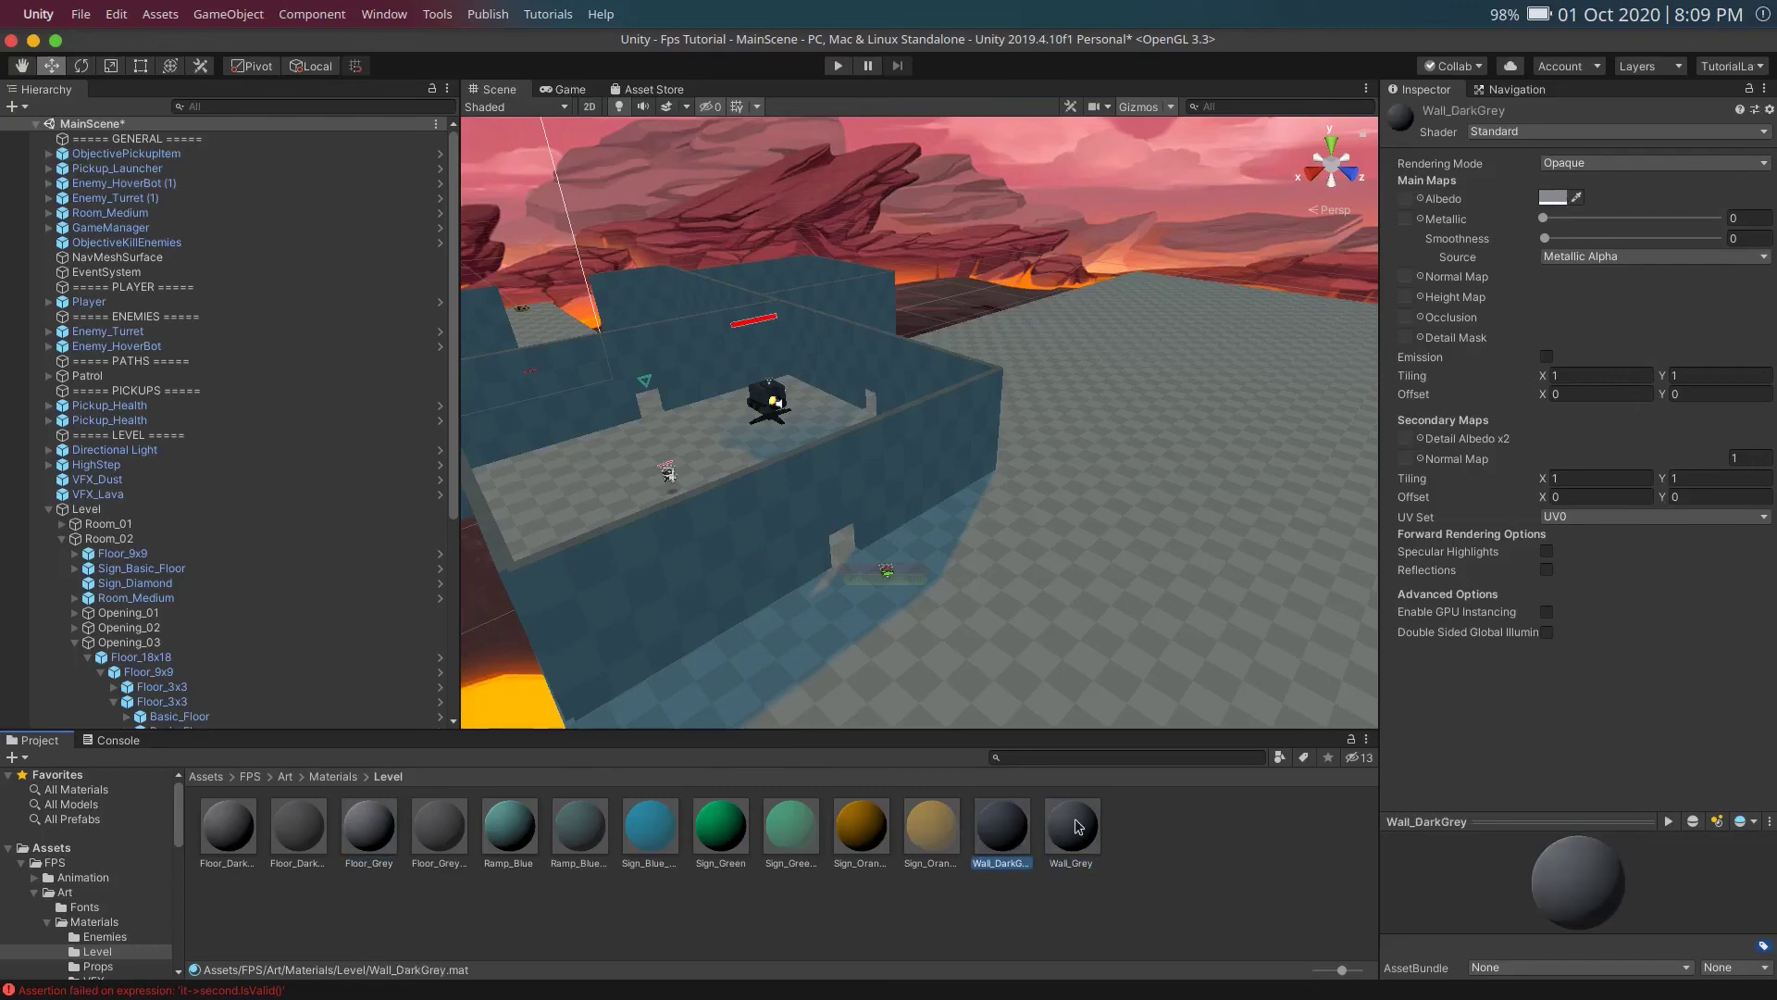
Step: Change the Wall_Grey material's albedo colour to the dark reddish brown 5E3F41
drag(924, 476, 923, 476)
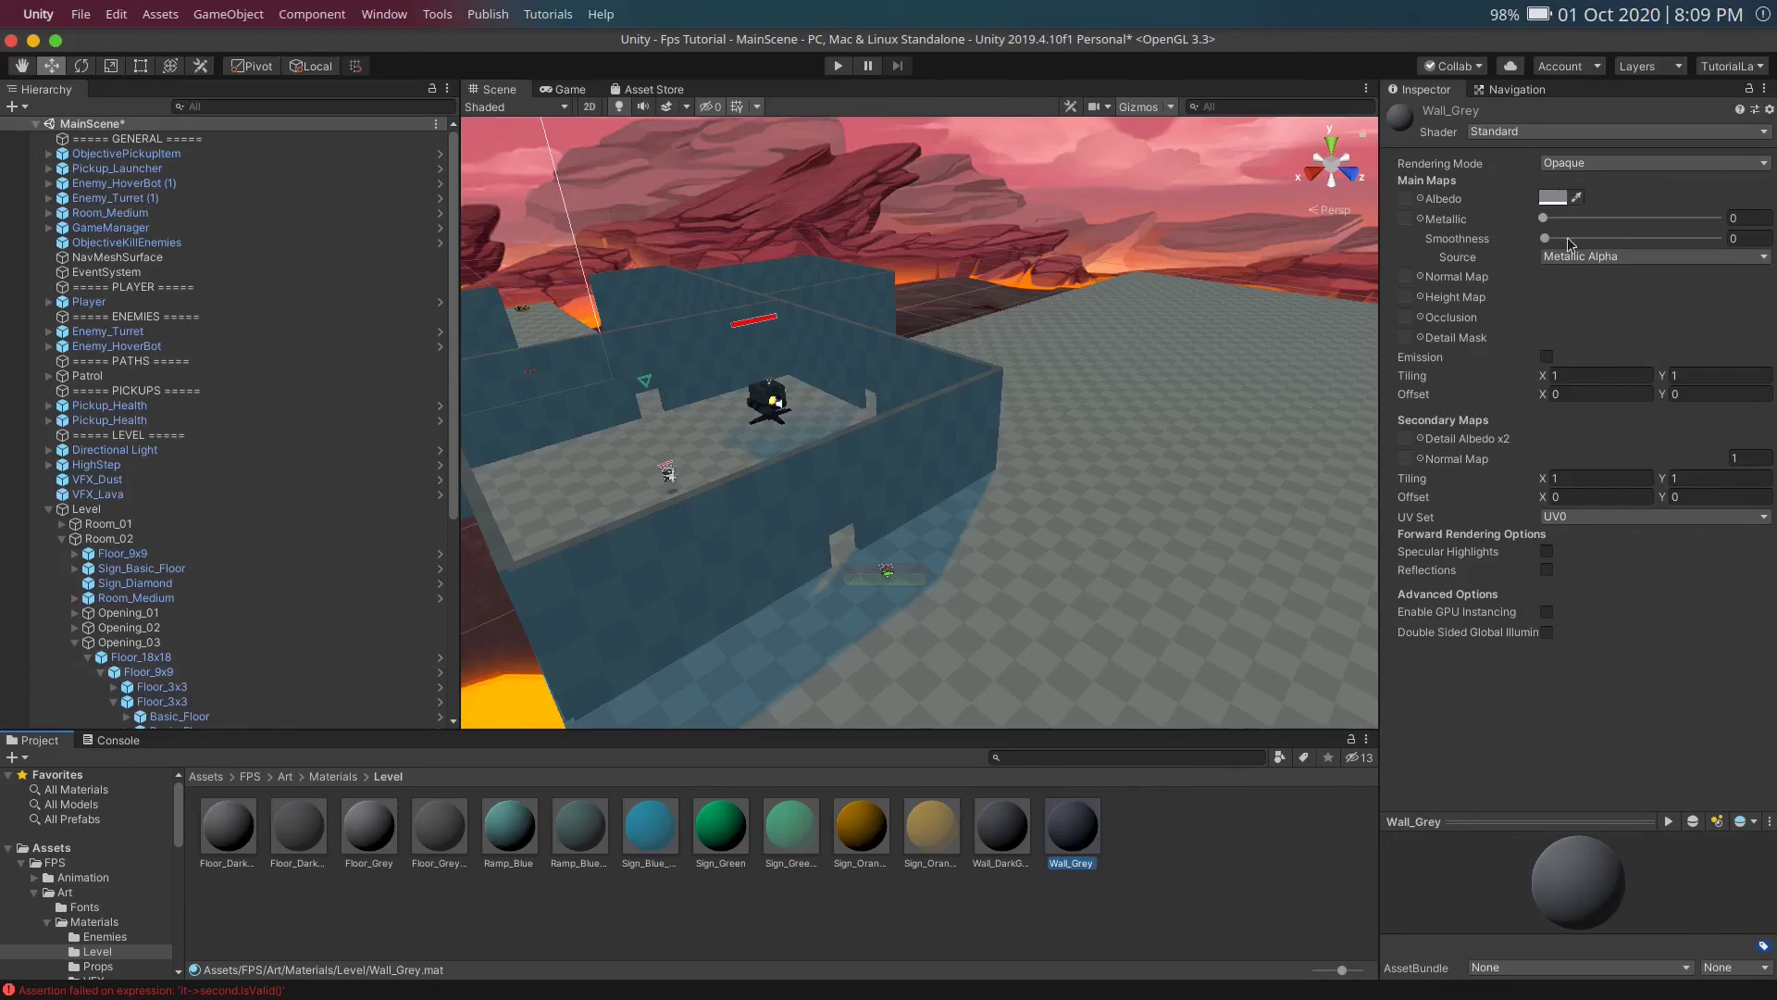
click(1549, 198)
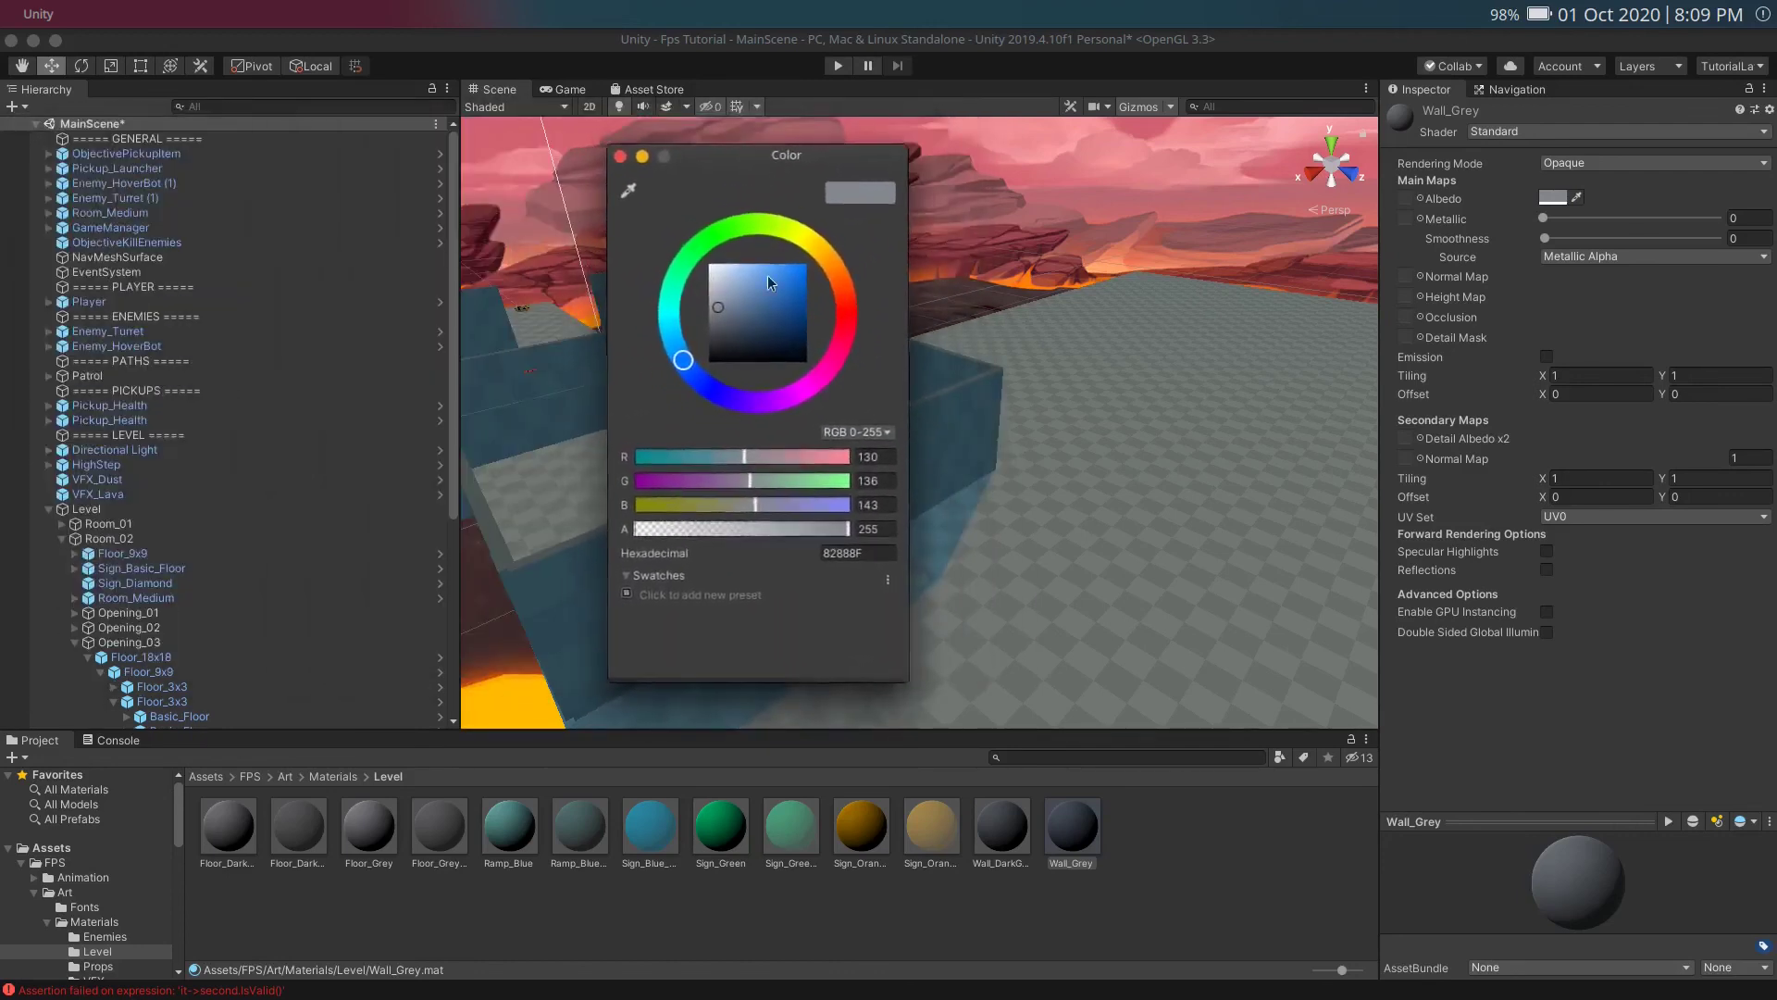
click(844, 317)
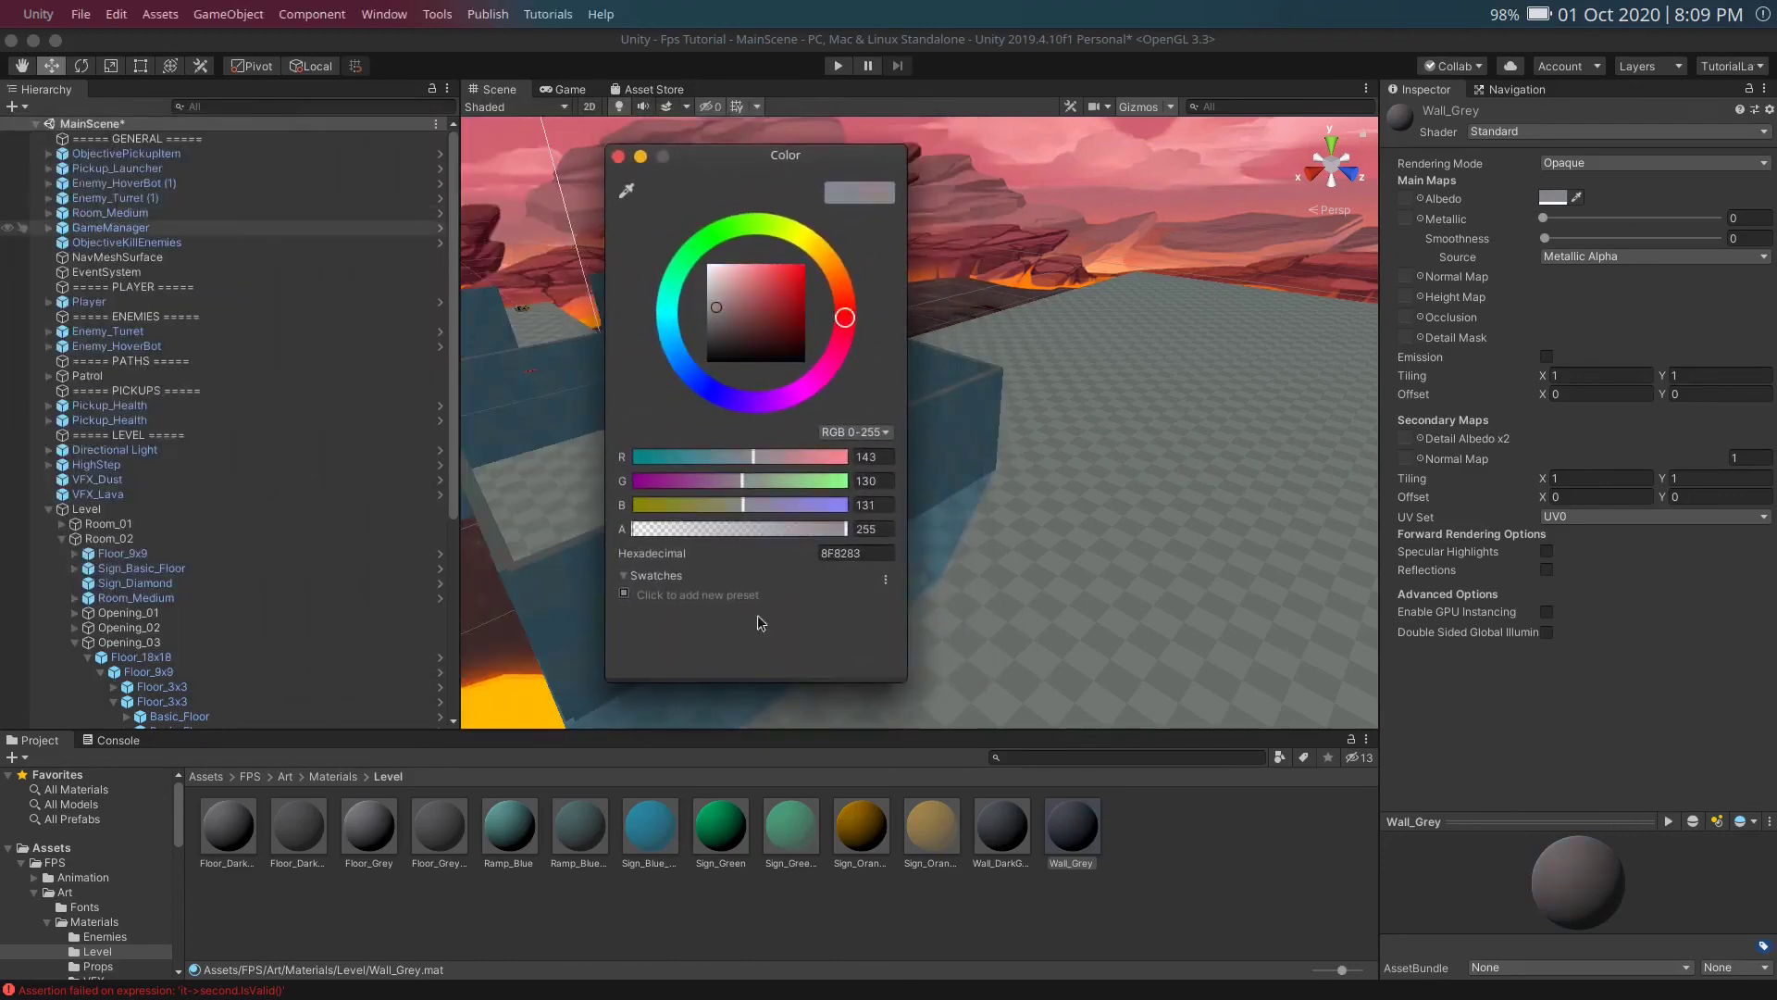
drag(840, 173, 685, 306)
click(581, 437)
drag(686, 400, 703, 398)
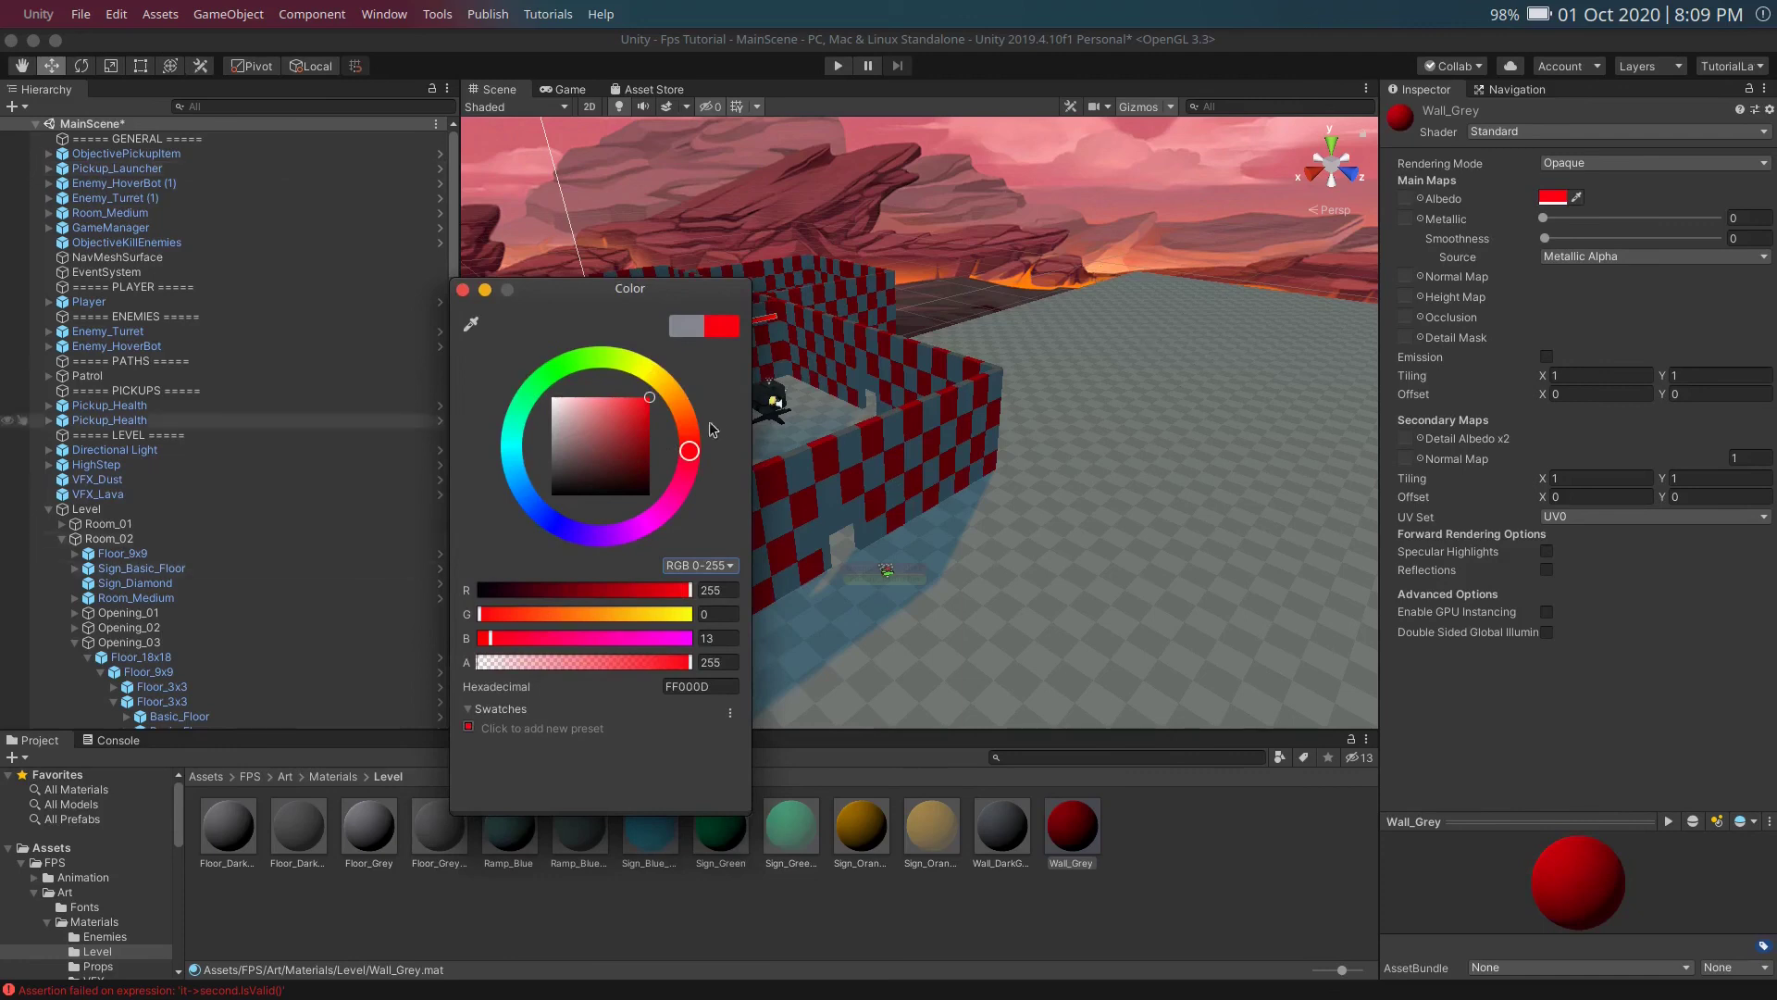
drag(631, 409, 531, 374)
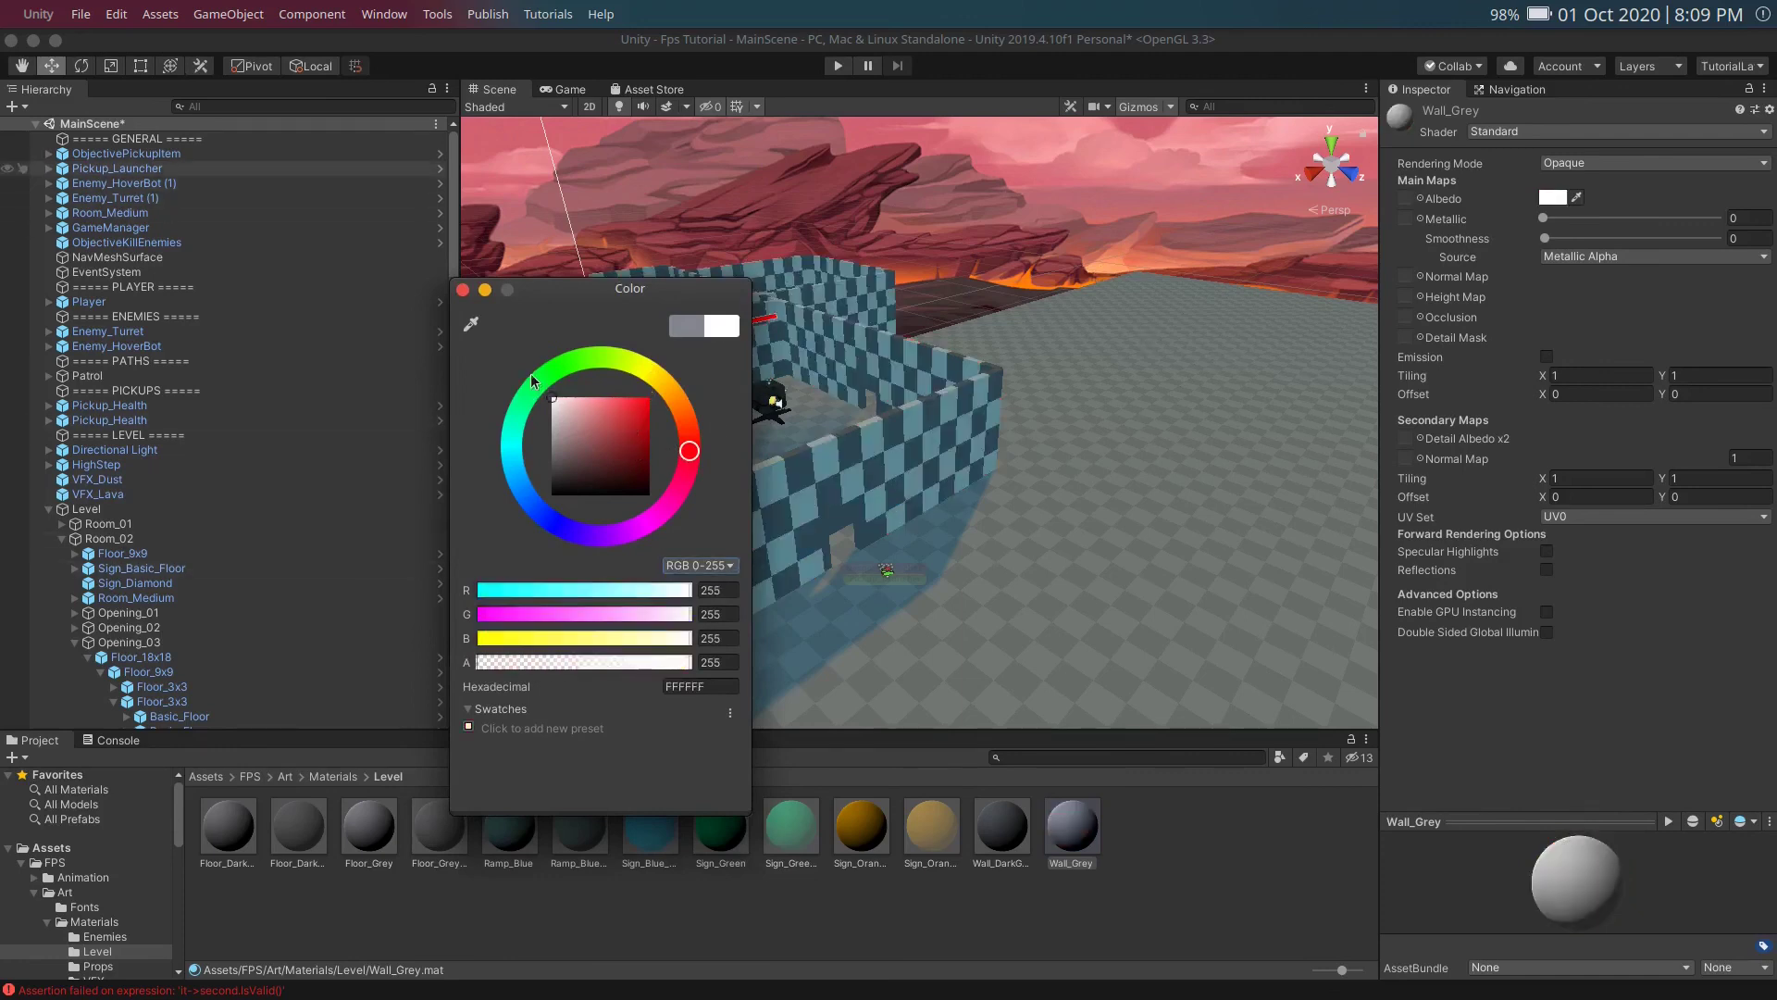
click(569, 461)
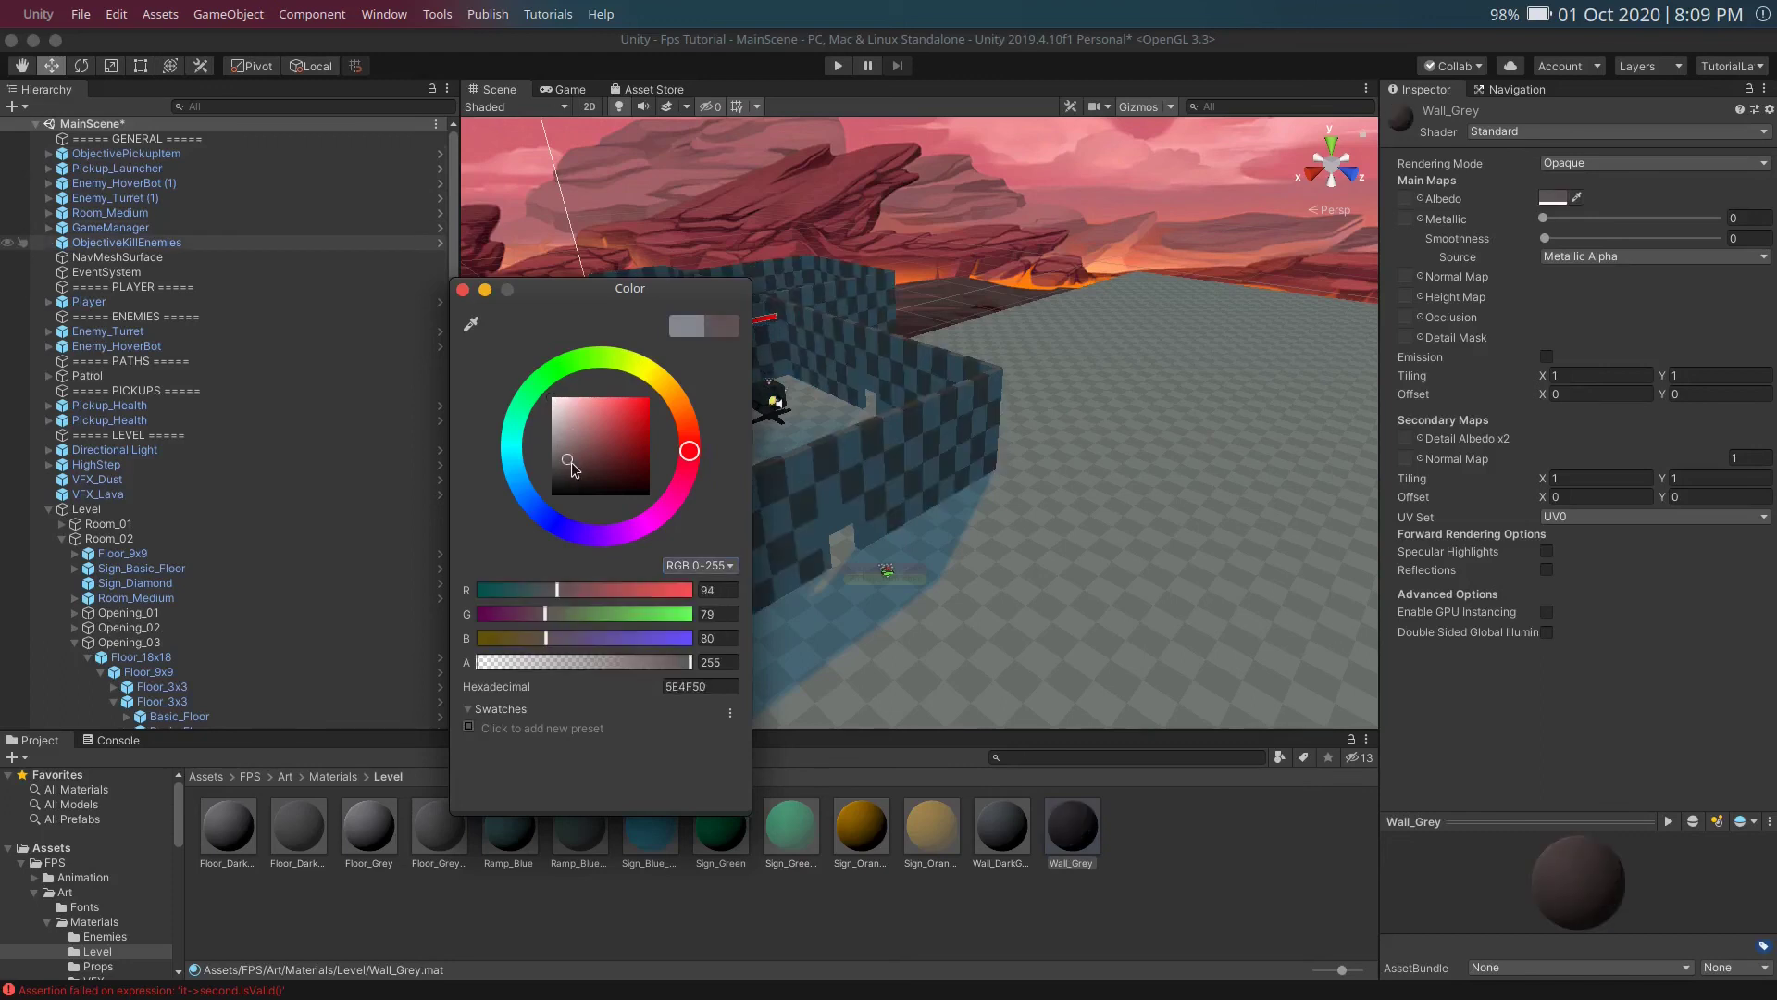
drag(586, 471, 569, 439)
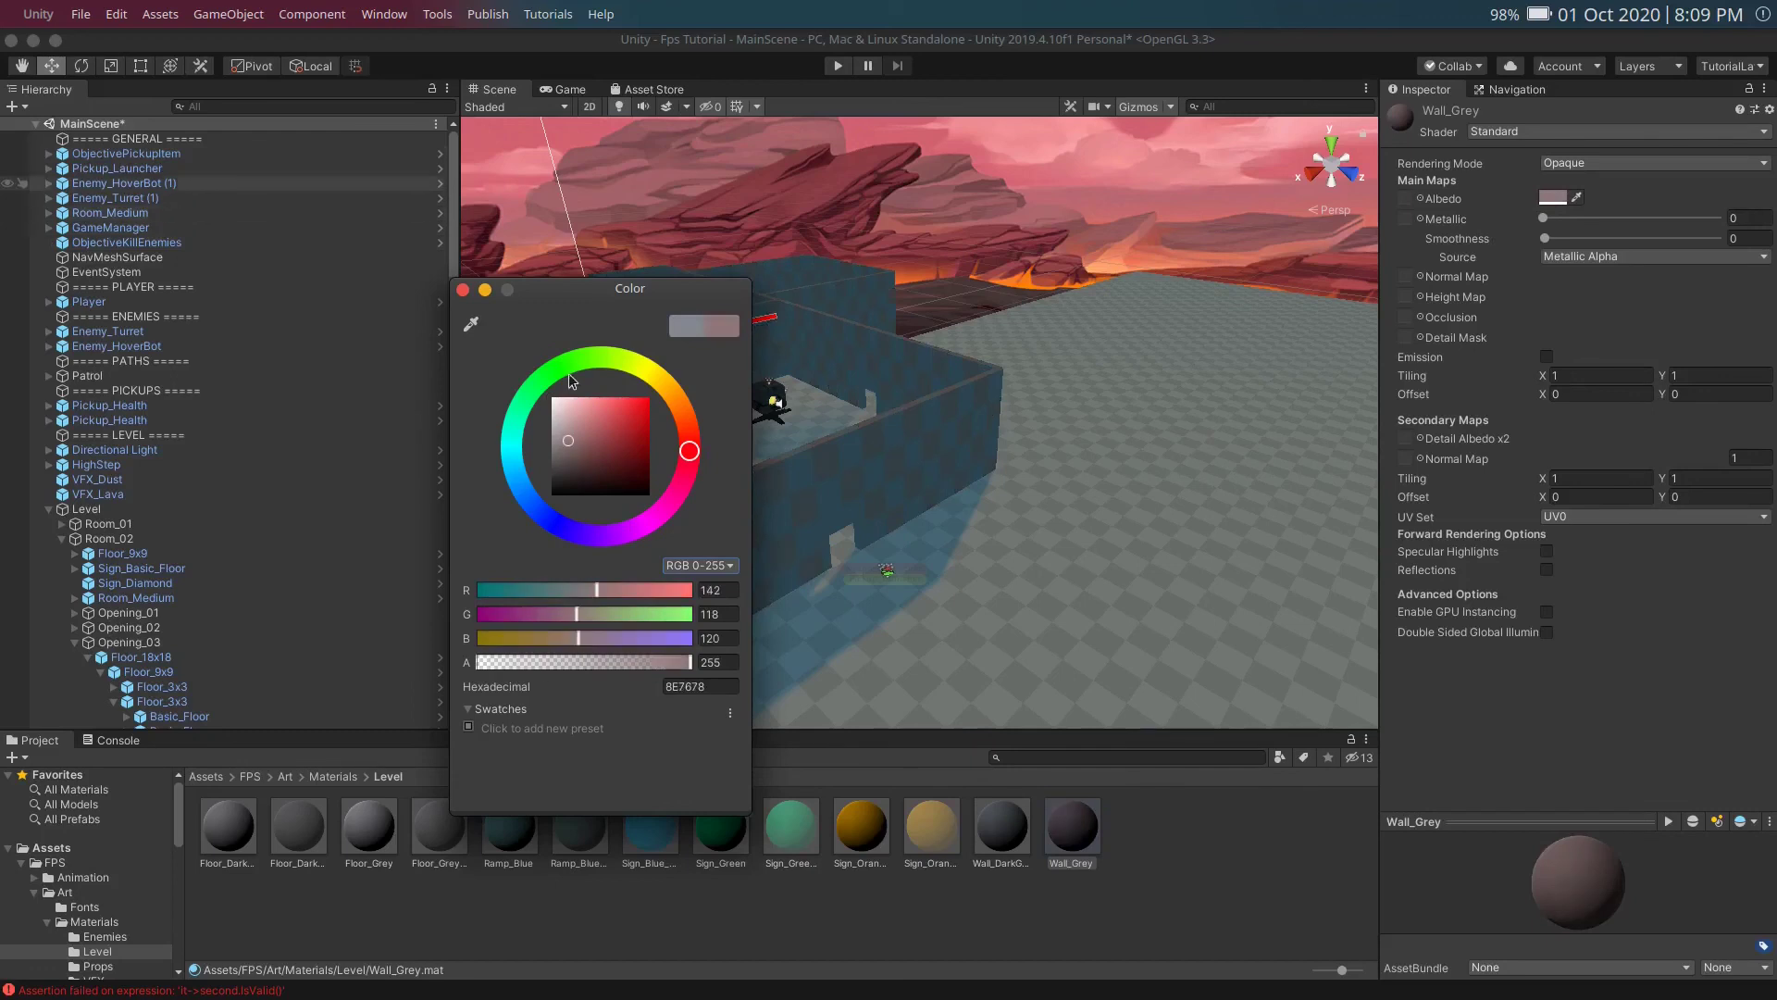
click(584, 458)
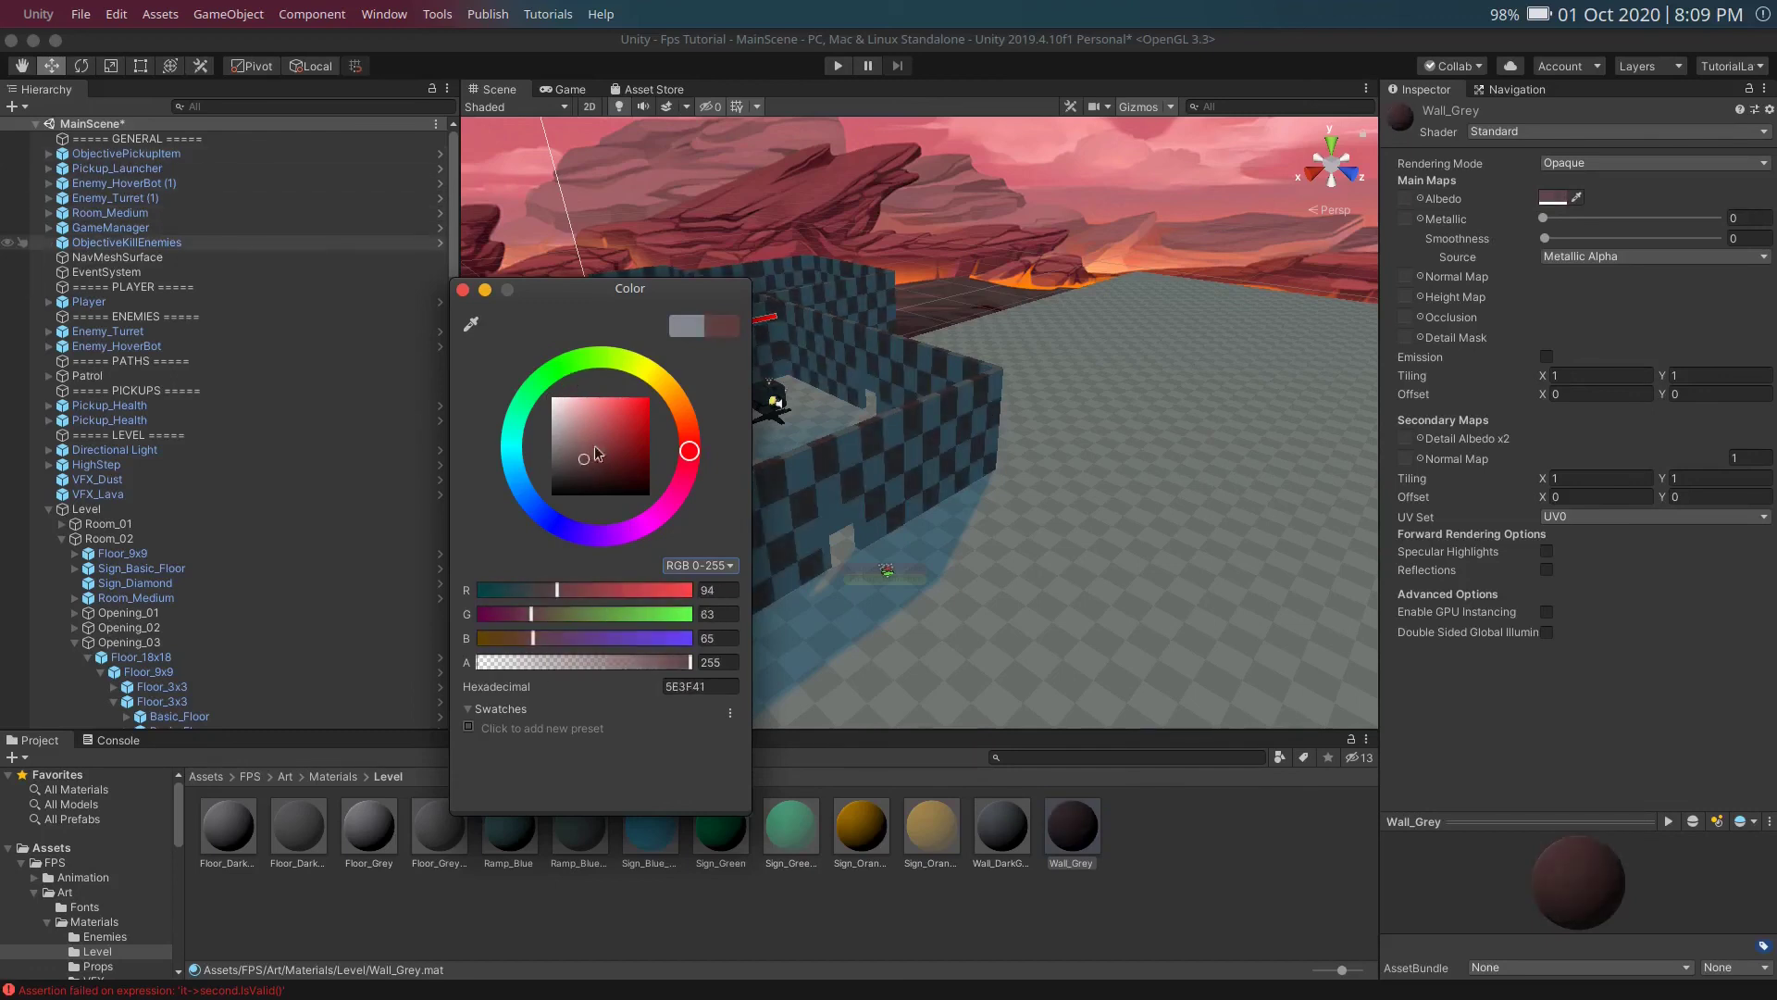
click(462, 291)
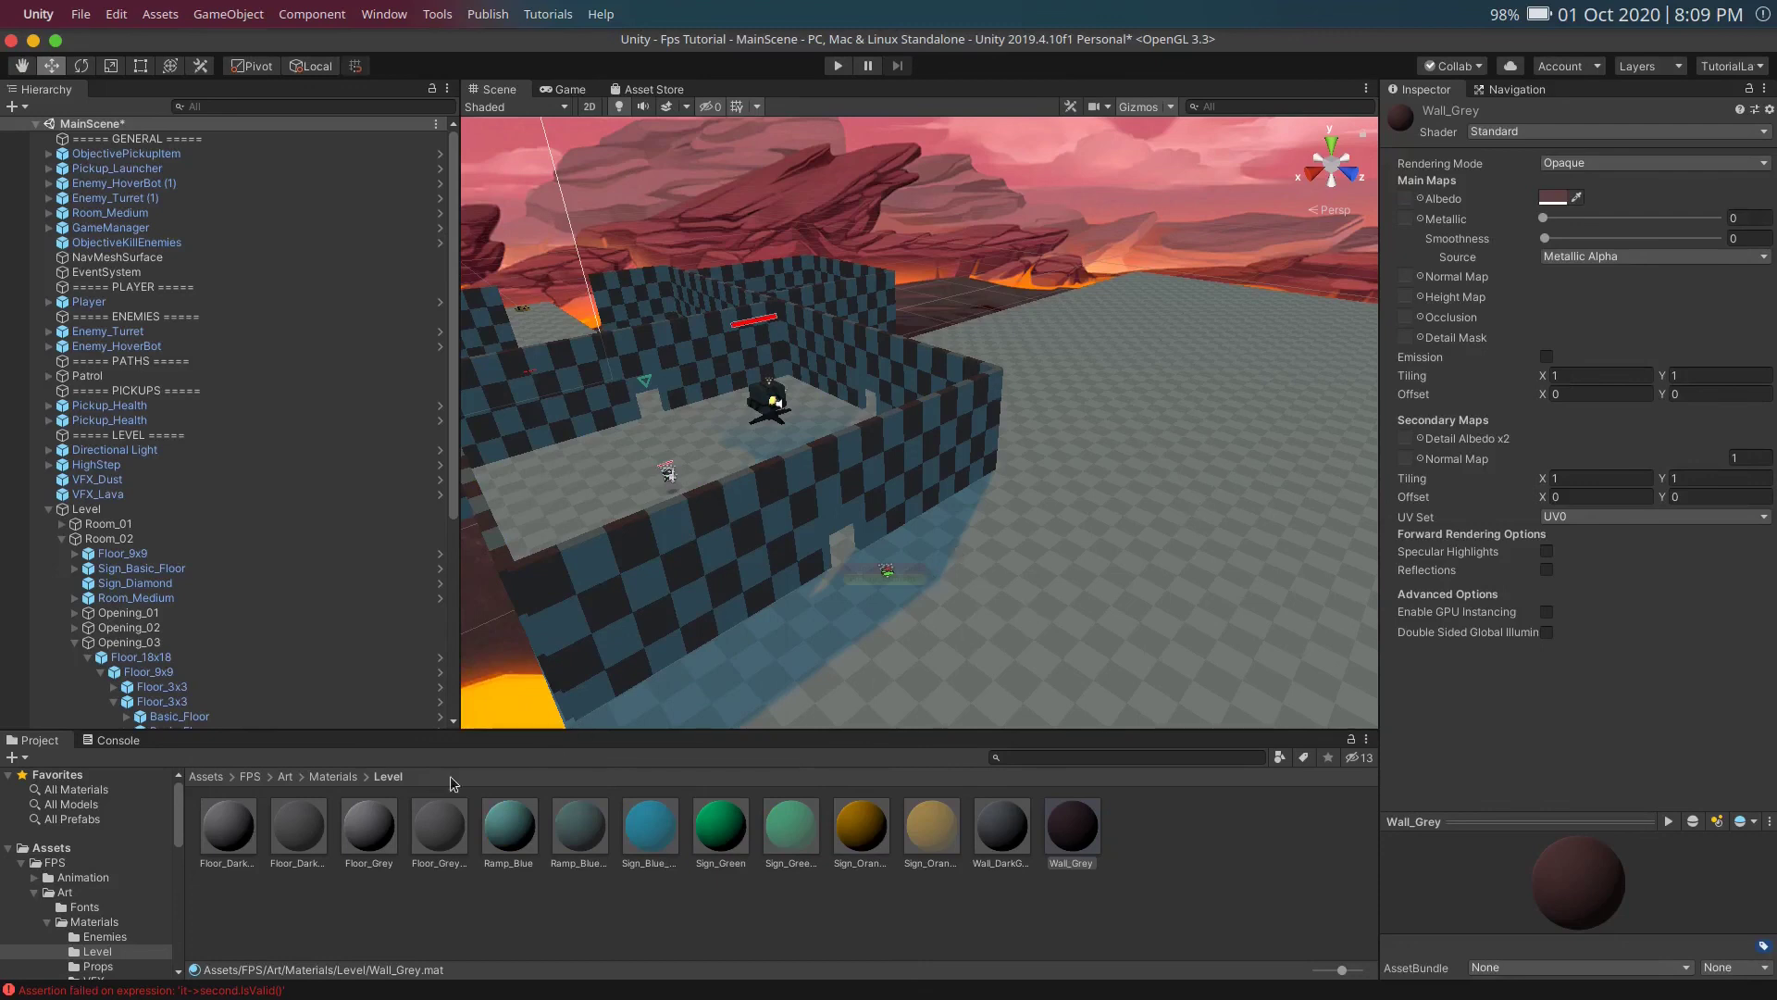
Step: Inspect the settings of the other floor and sign materials in the Level folder, including Floor_Grey_Transparent and Sign_Orange_Transparent
click(347, 837)
click(439, 827)
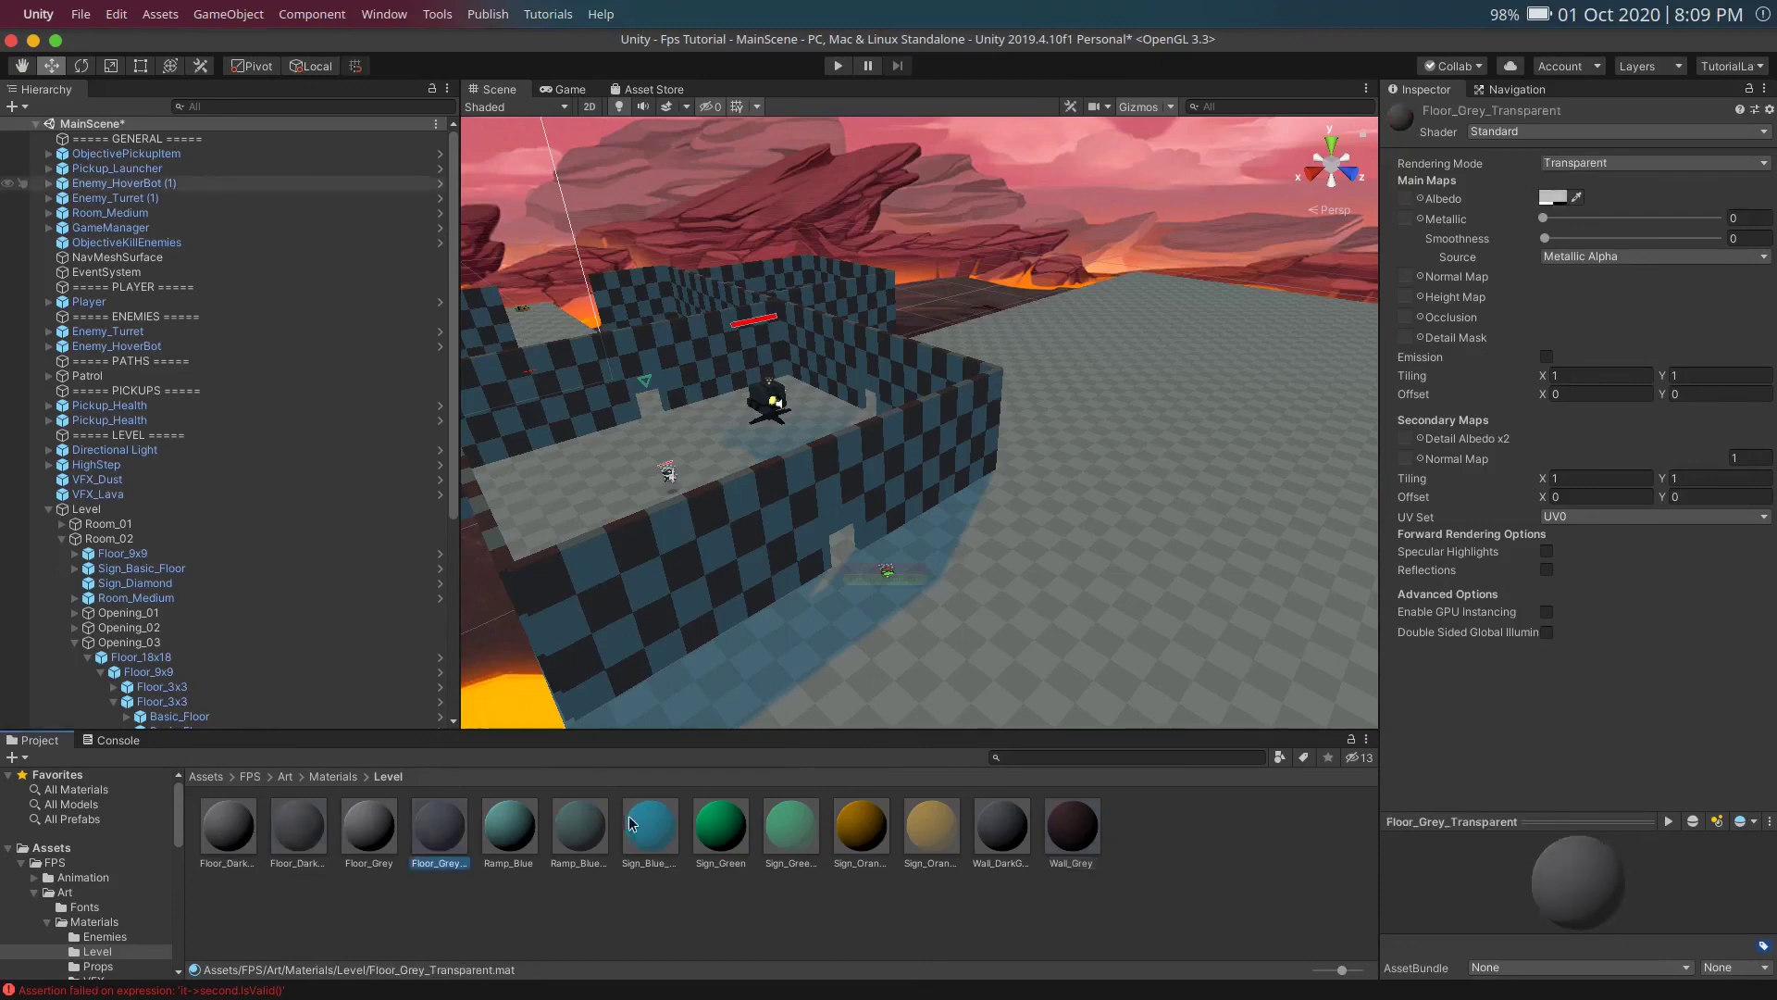
click(651, 826)
click(761, 807)
click(929, 826)
click(1071, 825)
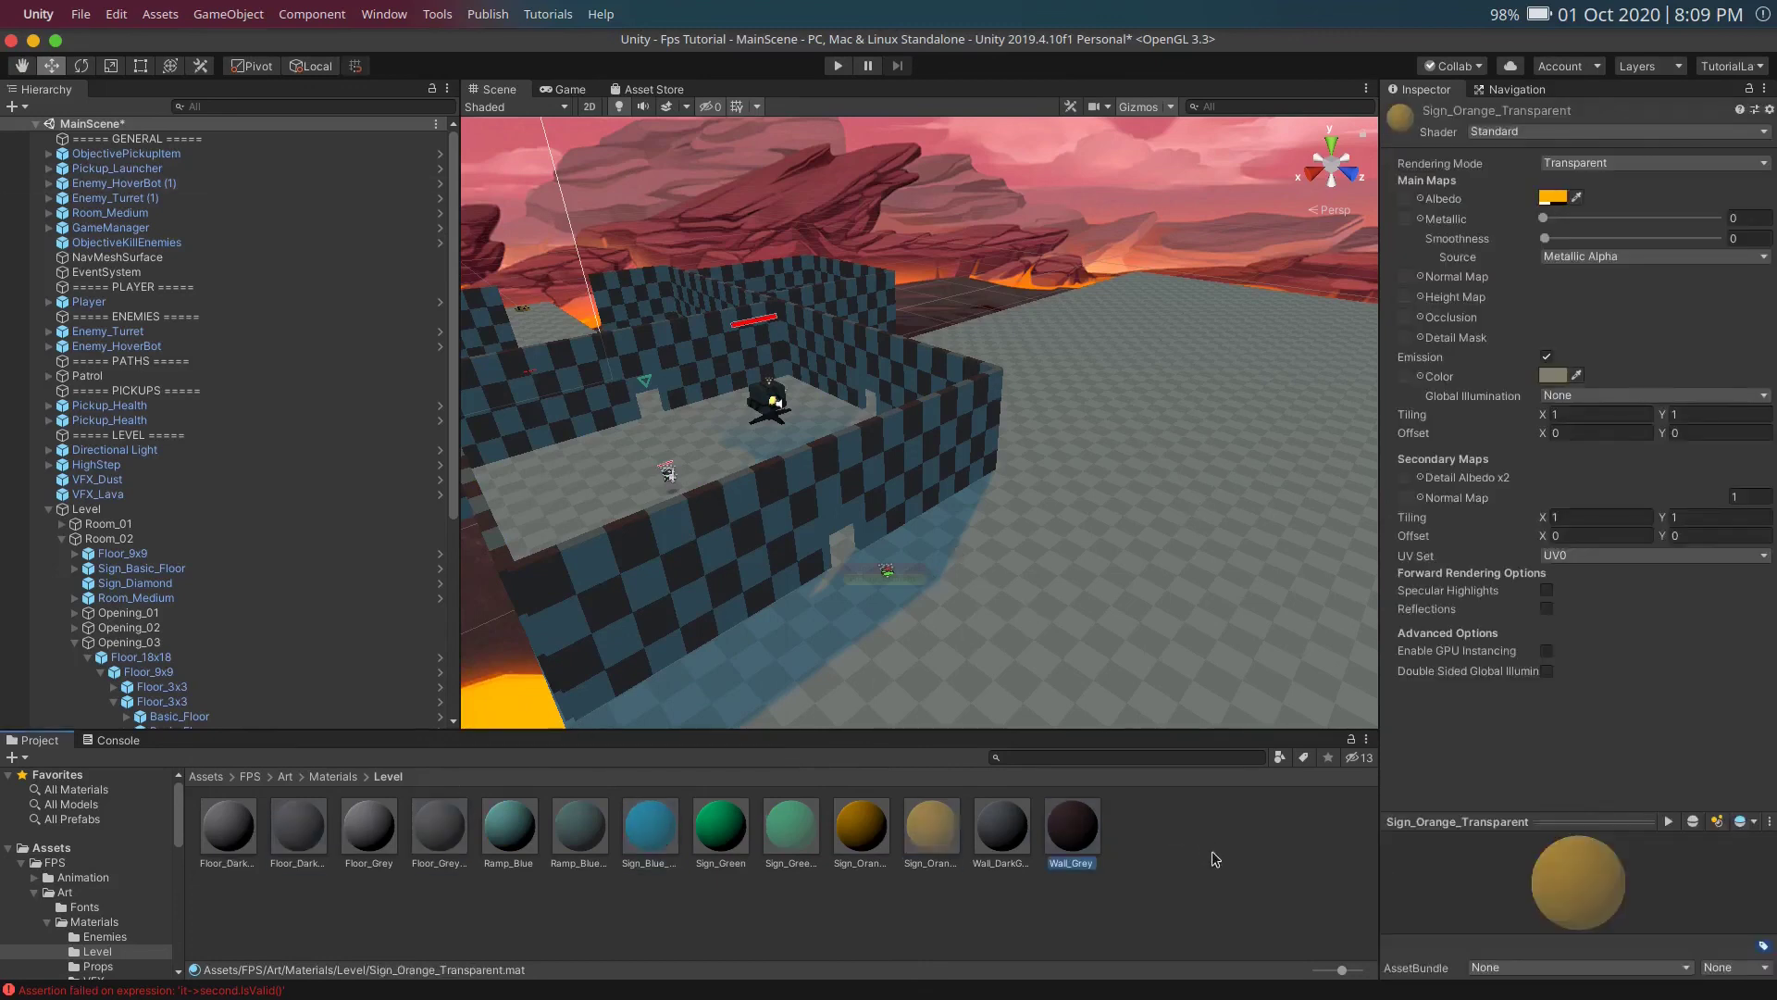
click(1031, 909)
right_click(1031, 909)
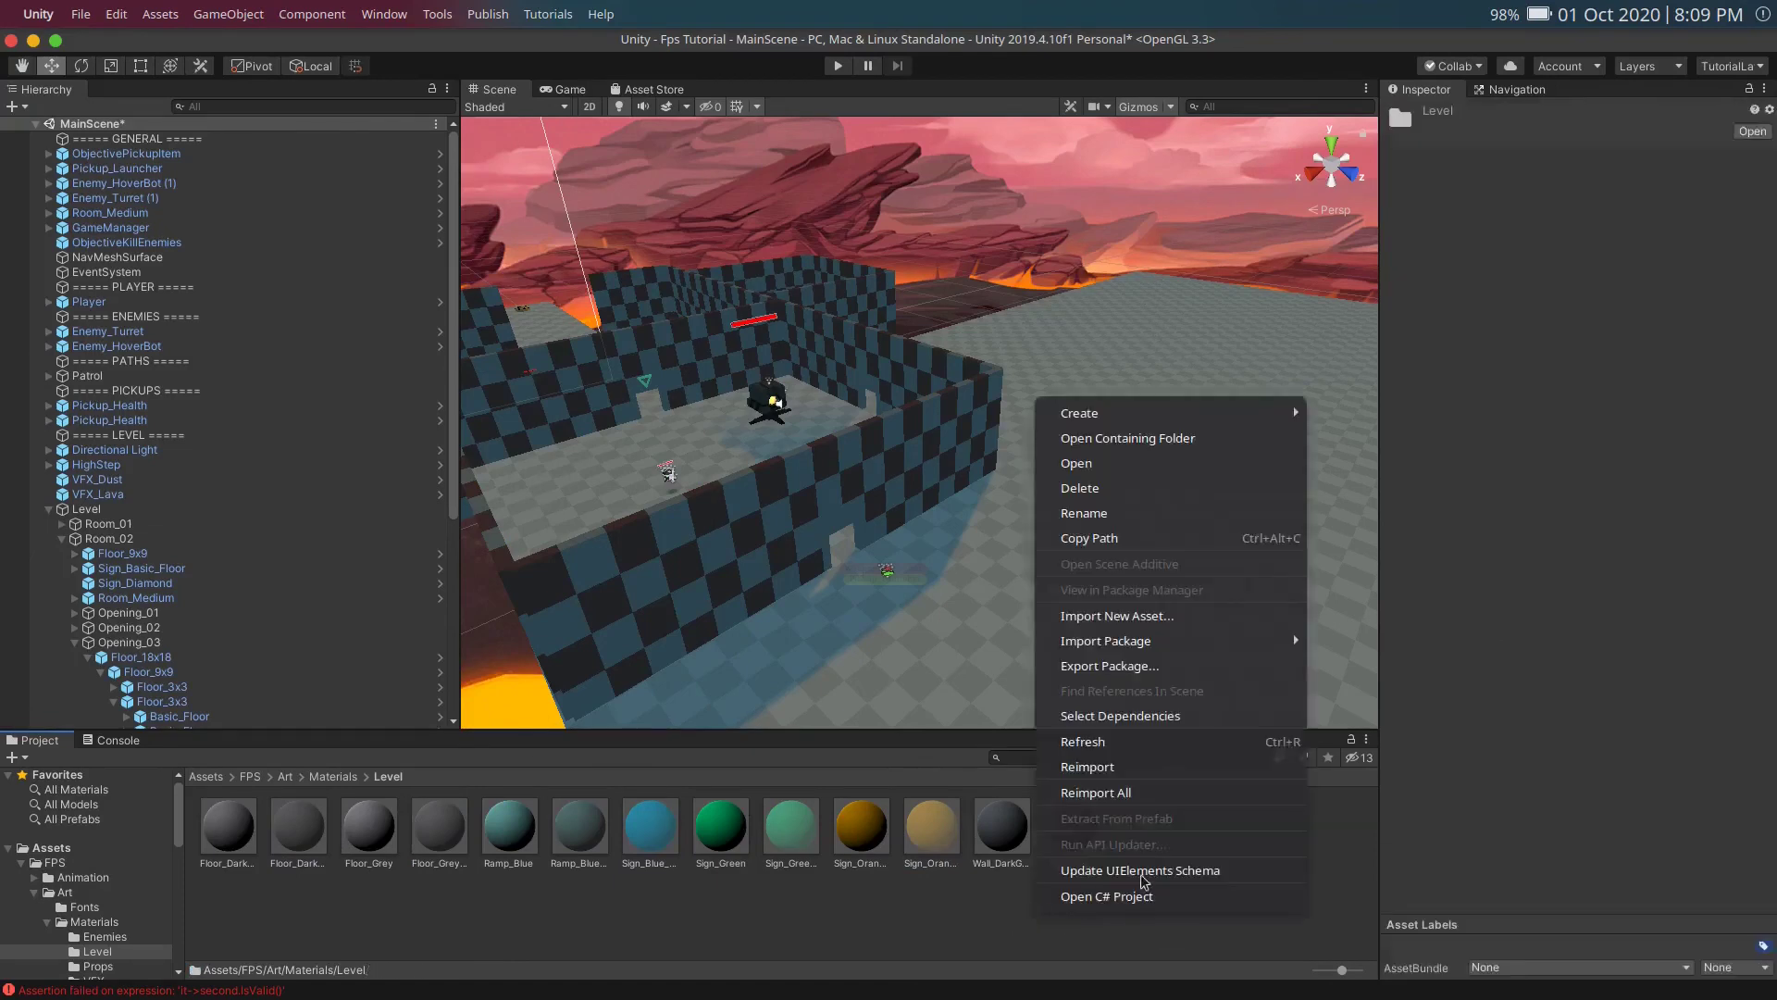
mouse_move(1126, 419)
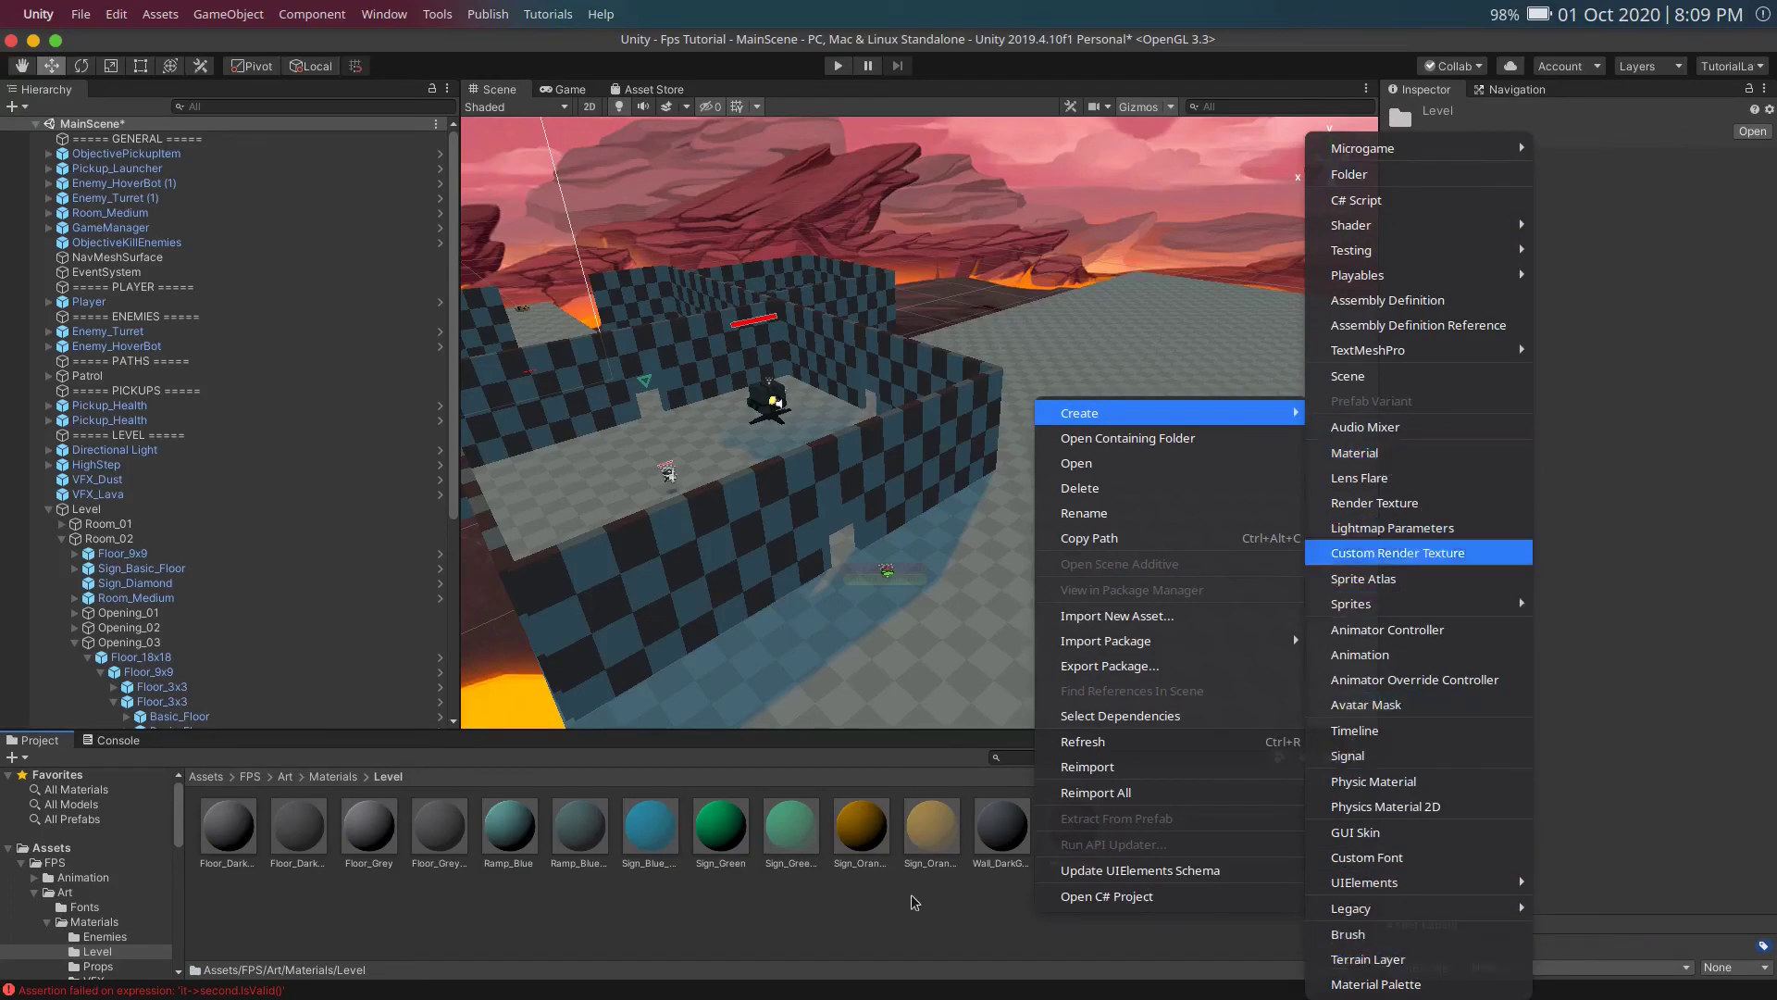
key(Escape)
key(Escape)
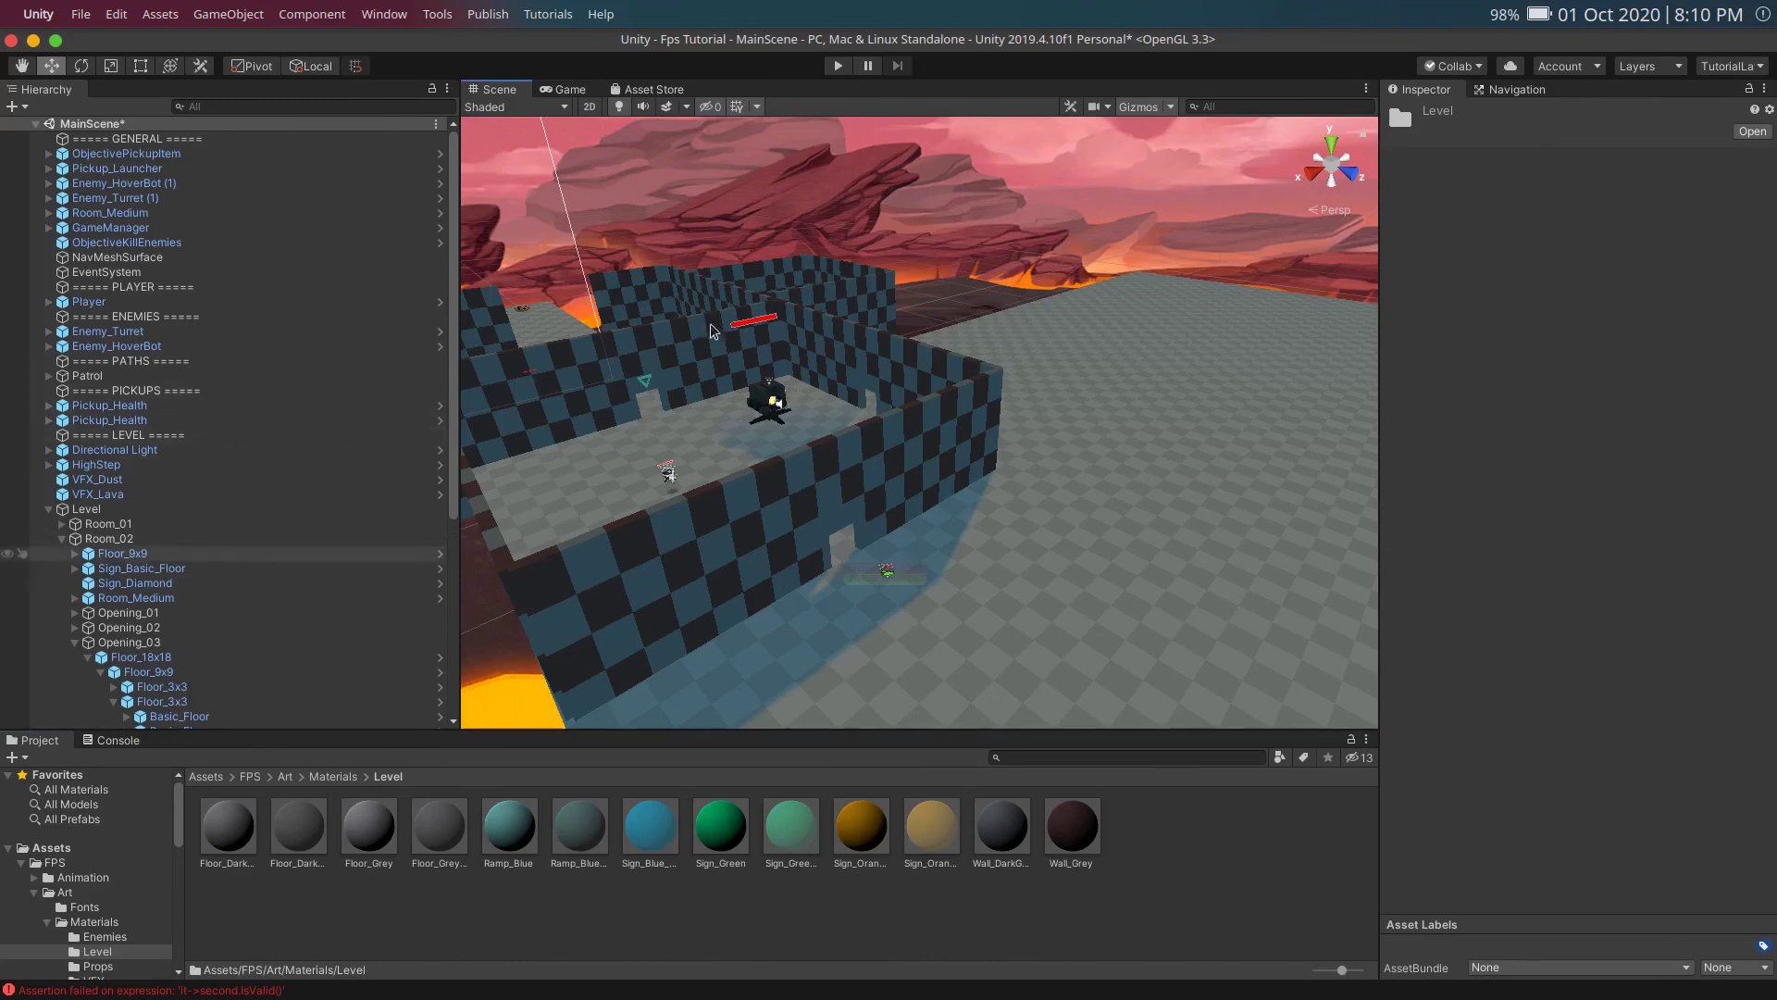
Step: Create a new material named "grey" in the Assets/FPS/Art/Materials/Level folder
alt+drag(658, 476, 1115, 361)
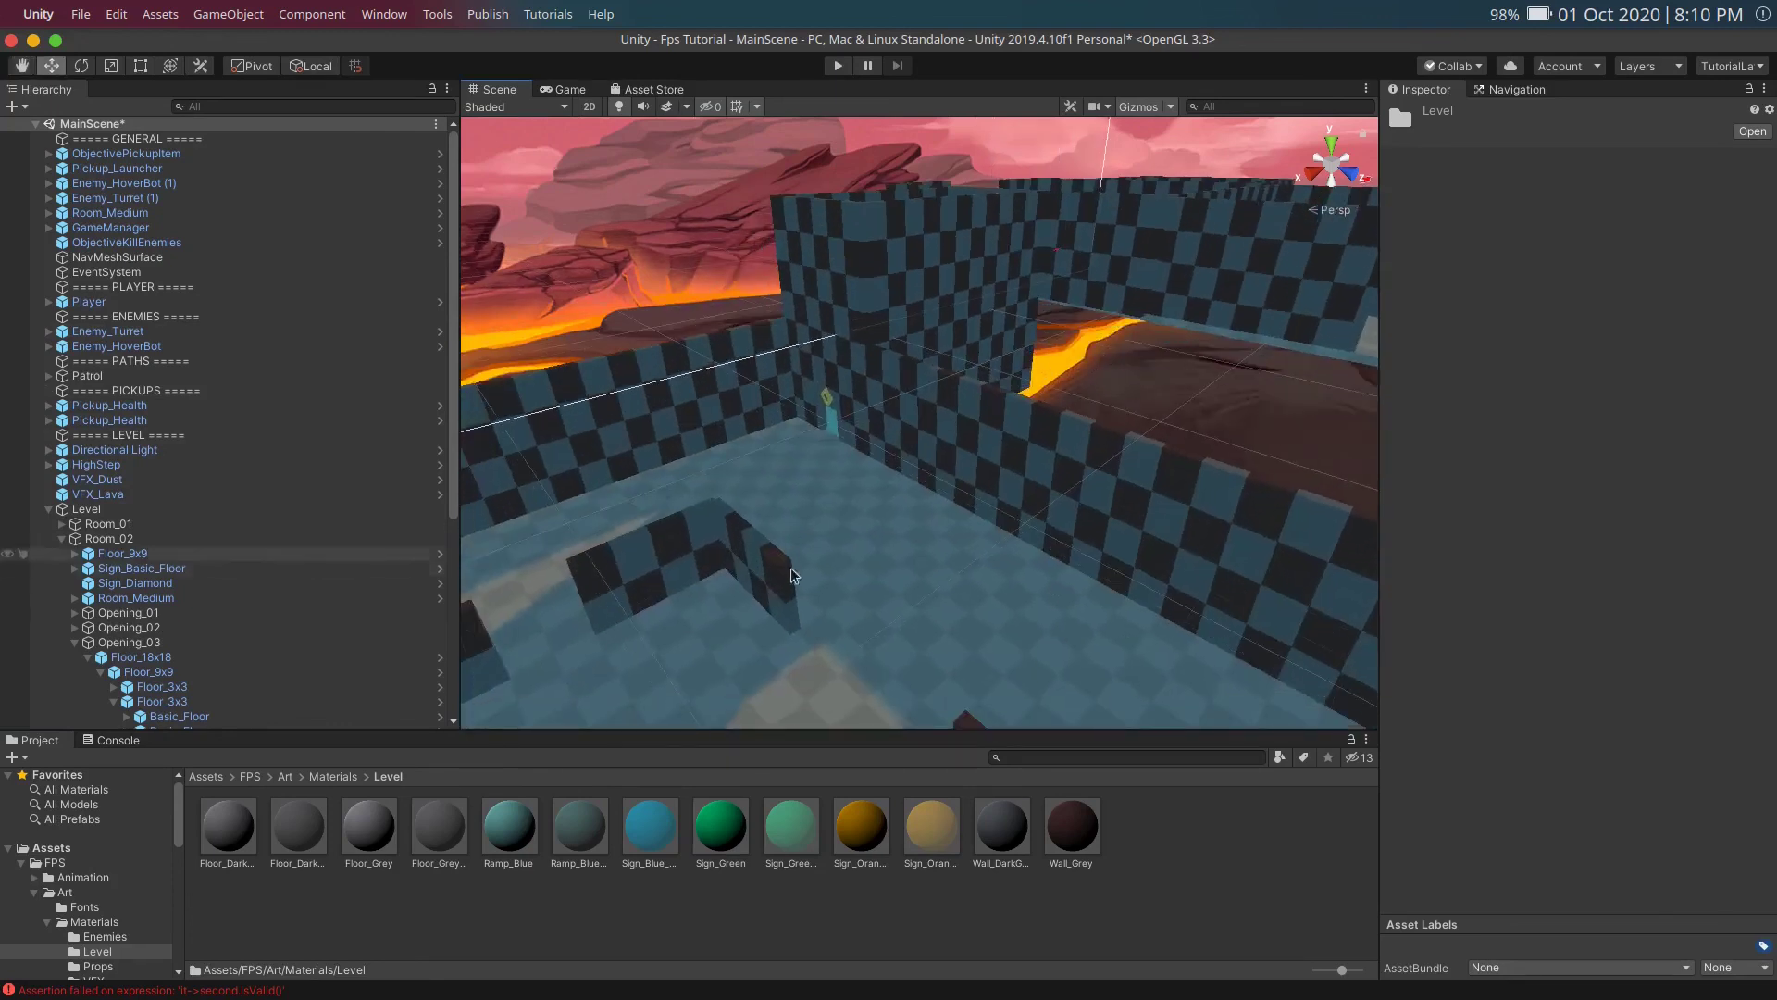
right_click(1154, 842)
mouse_move(1284, 192)
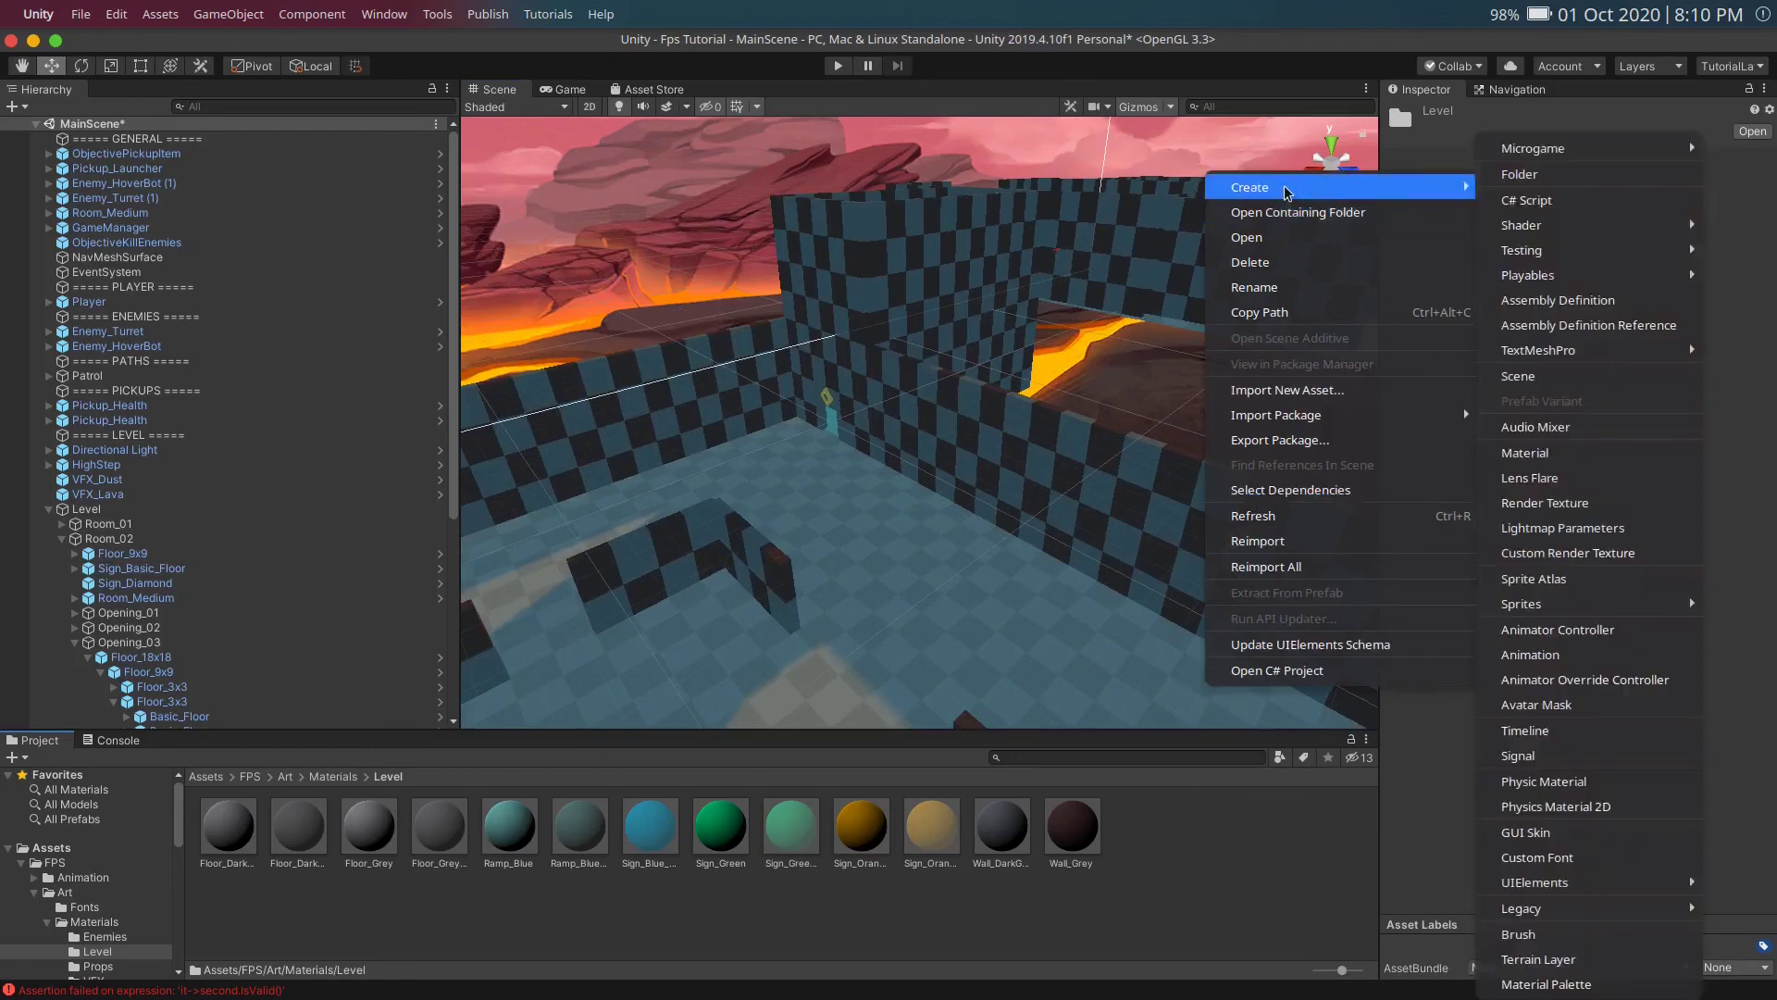
click(1563, 453)
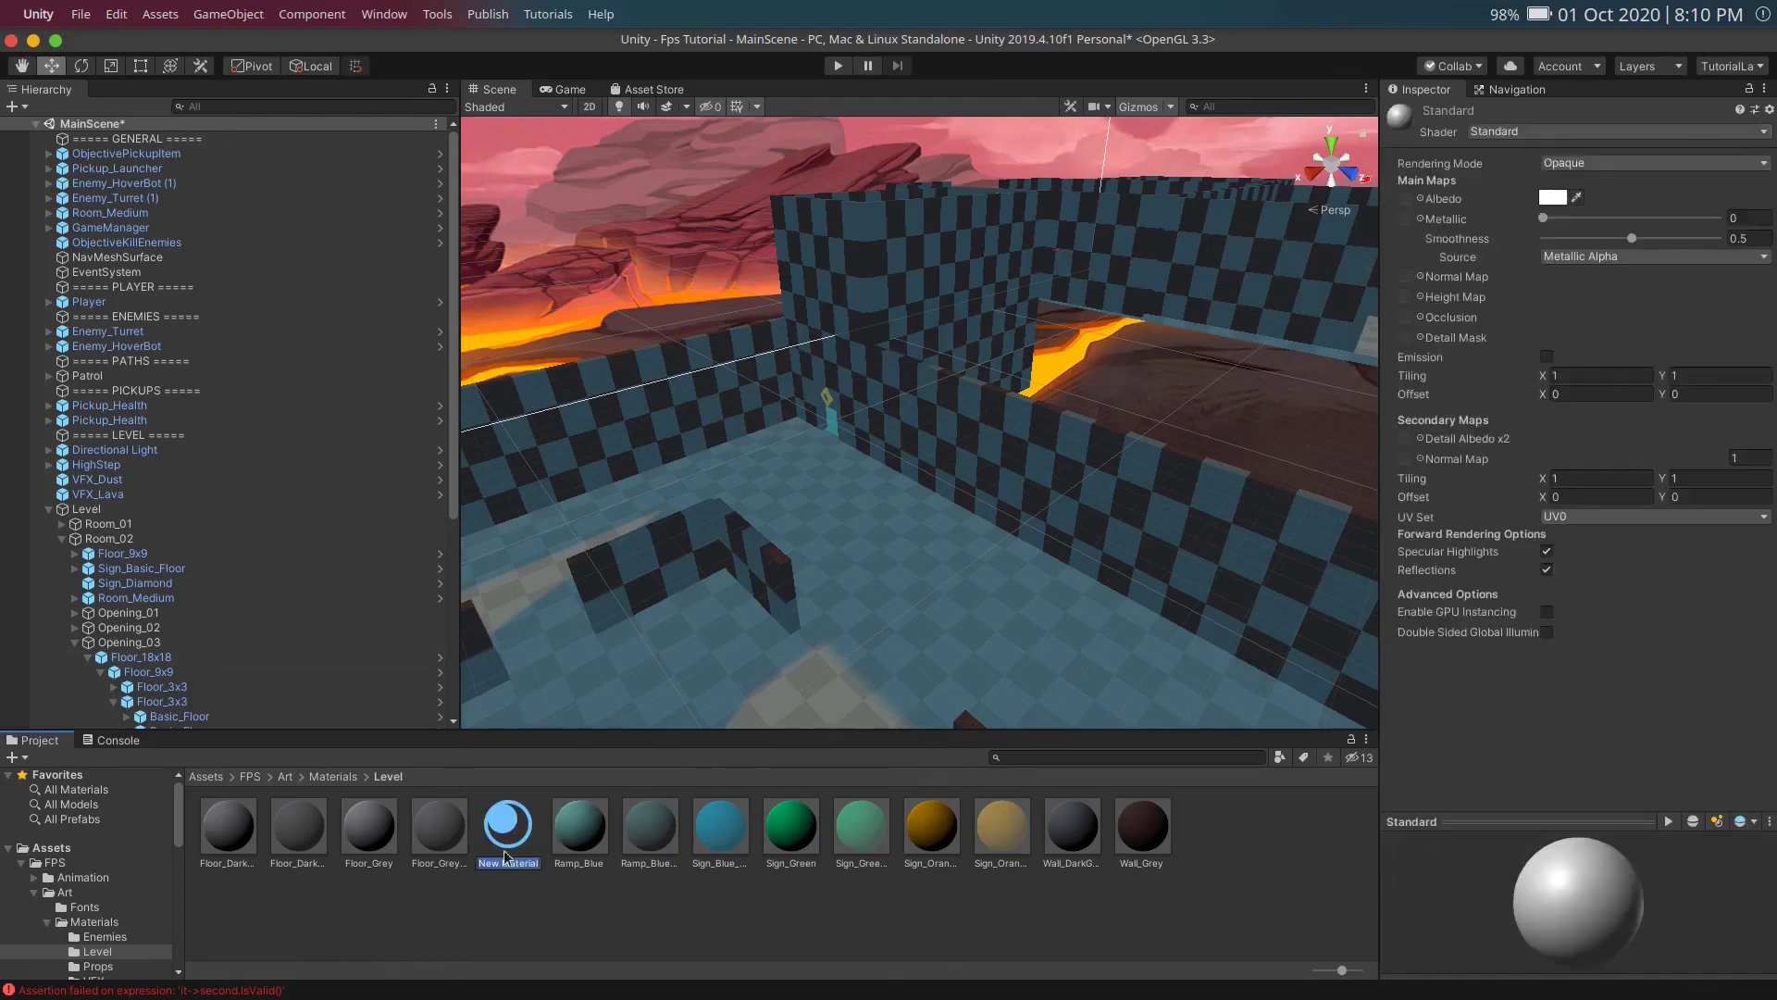
key(BackSpace)
text(grey)
key(Return)
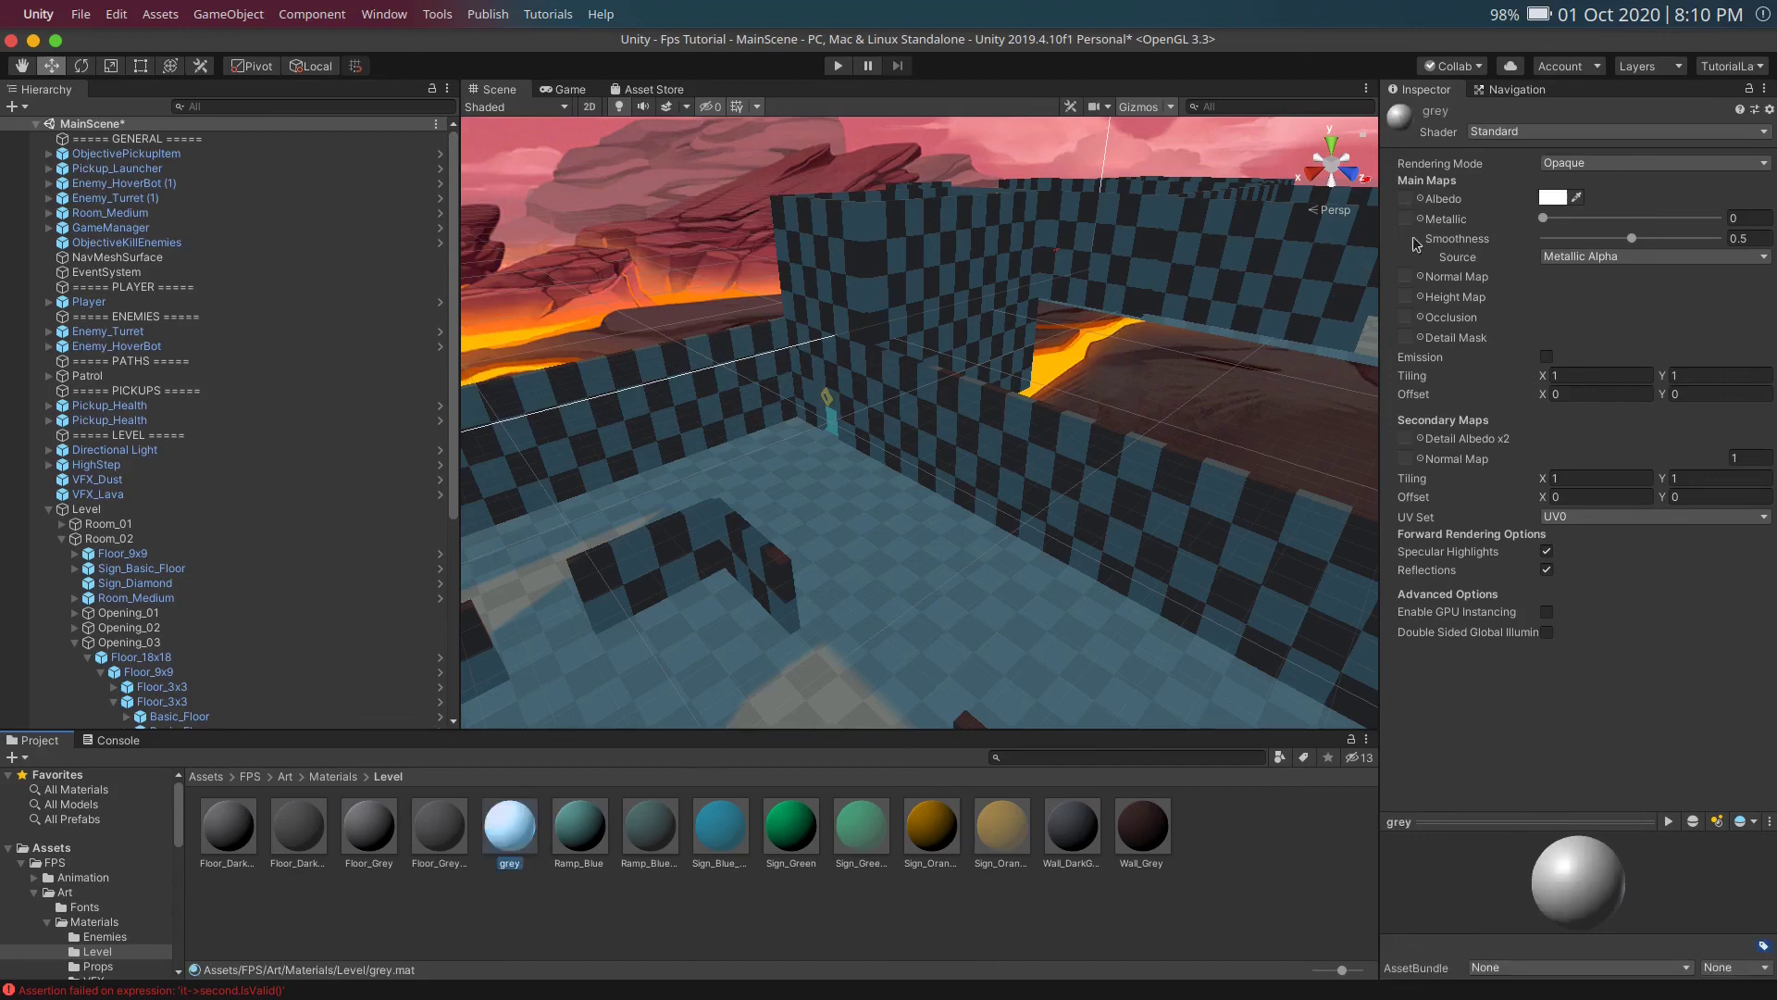
Step: Apply the grey material to alternate tiles of the room's low inner walls and nearby floor, and set its albedo colour to red FF0000
drag(524, 841, 1315, 278)
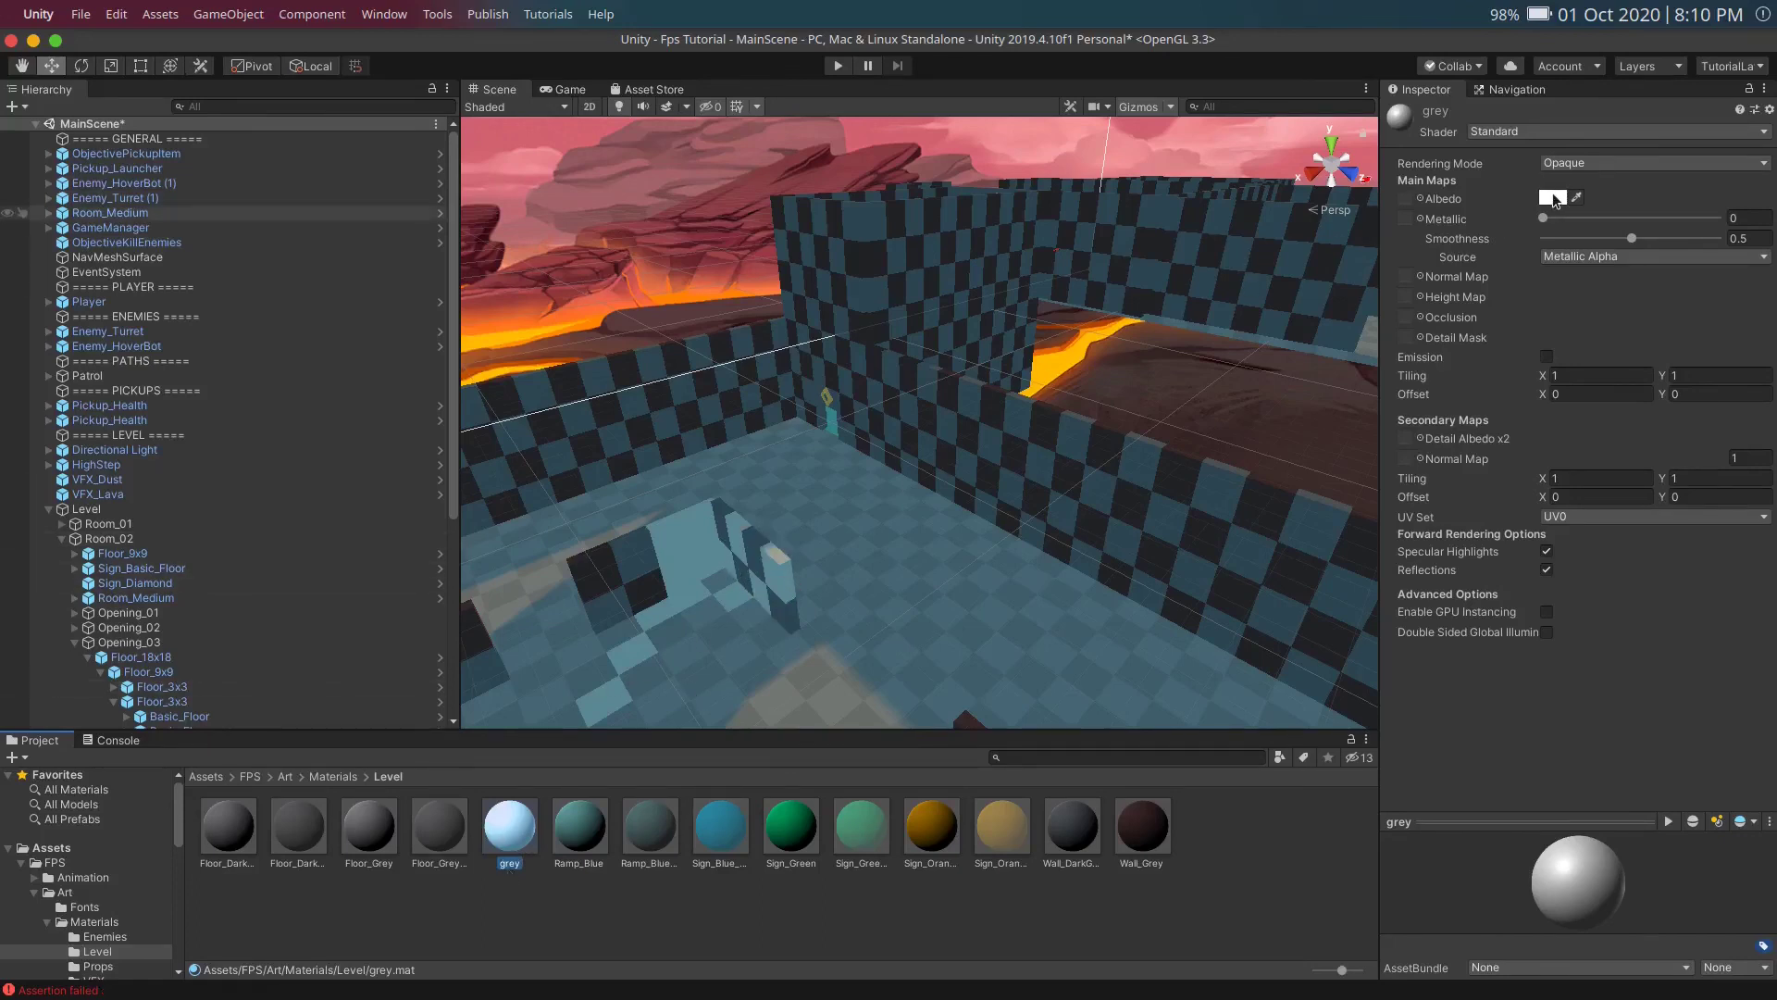
click(1553, 197)
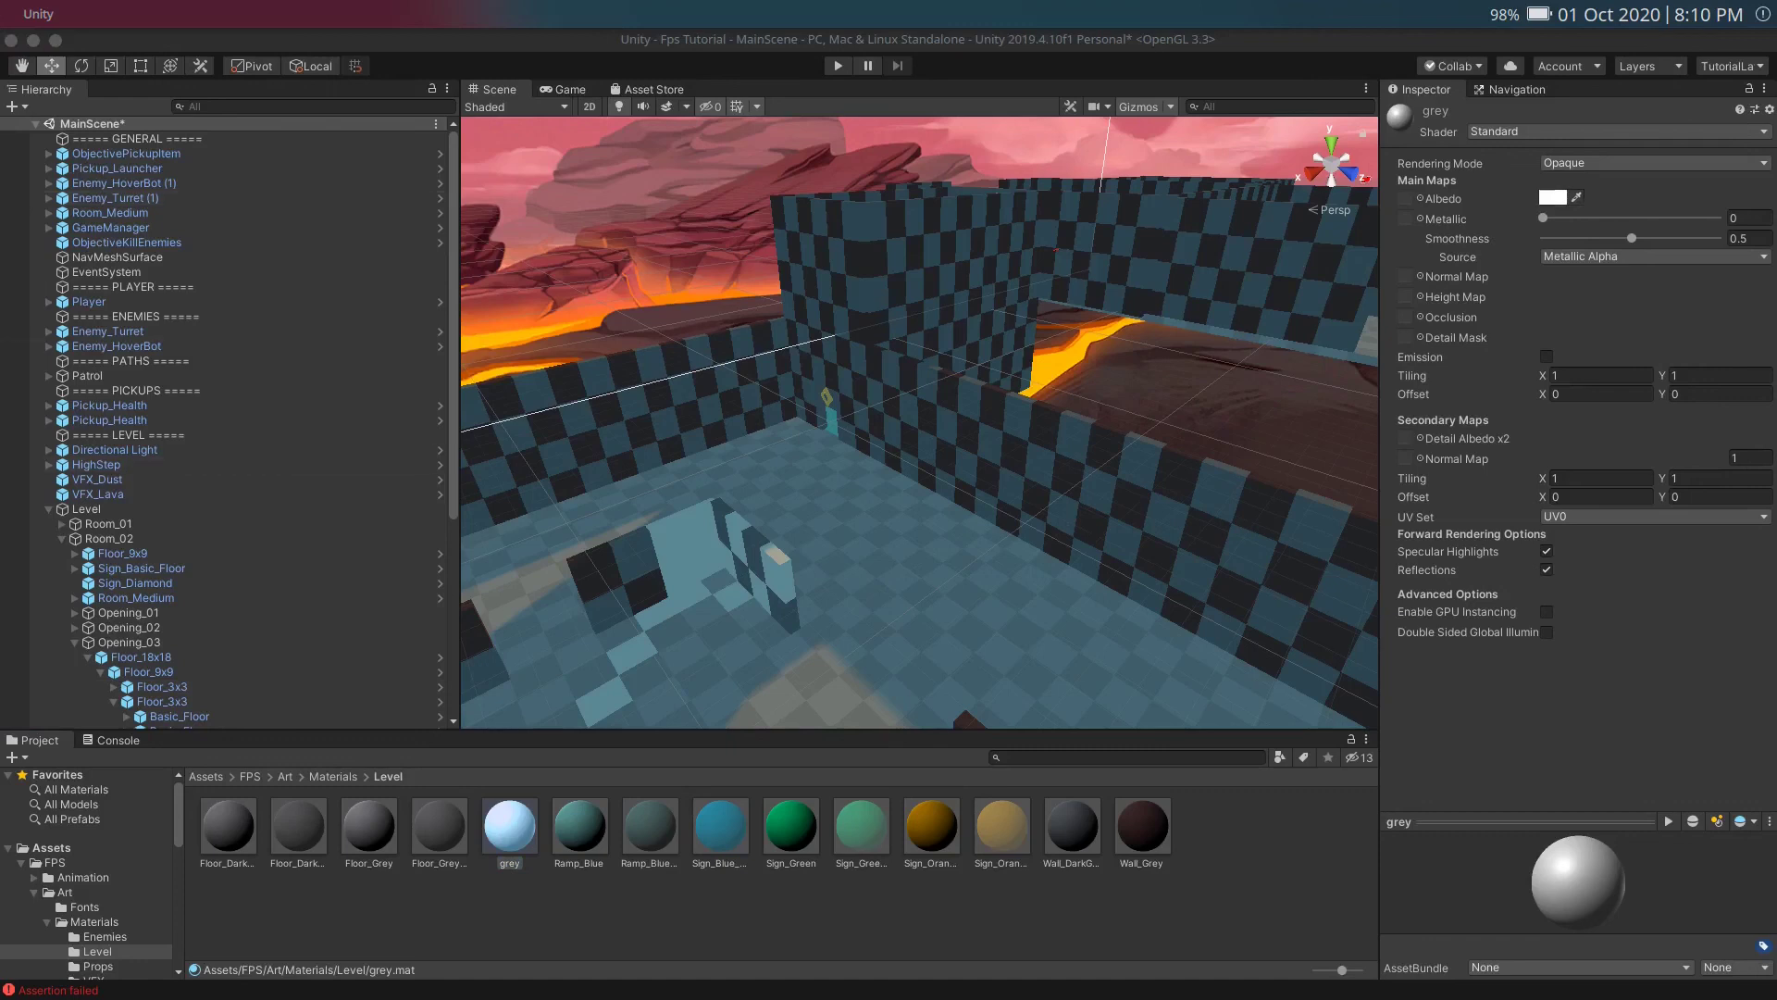
click(1552, 197)
click(1105, 306)
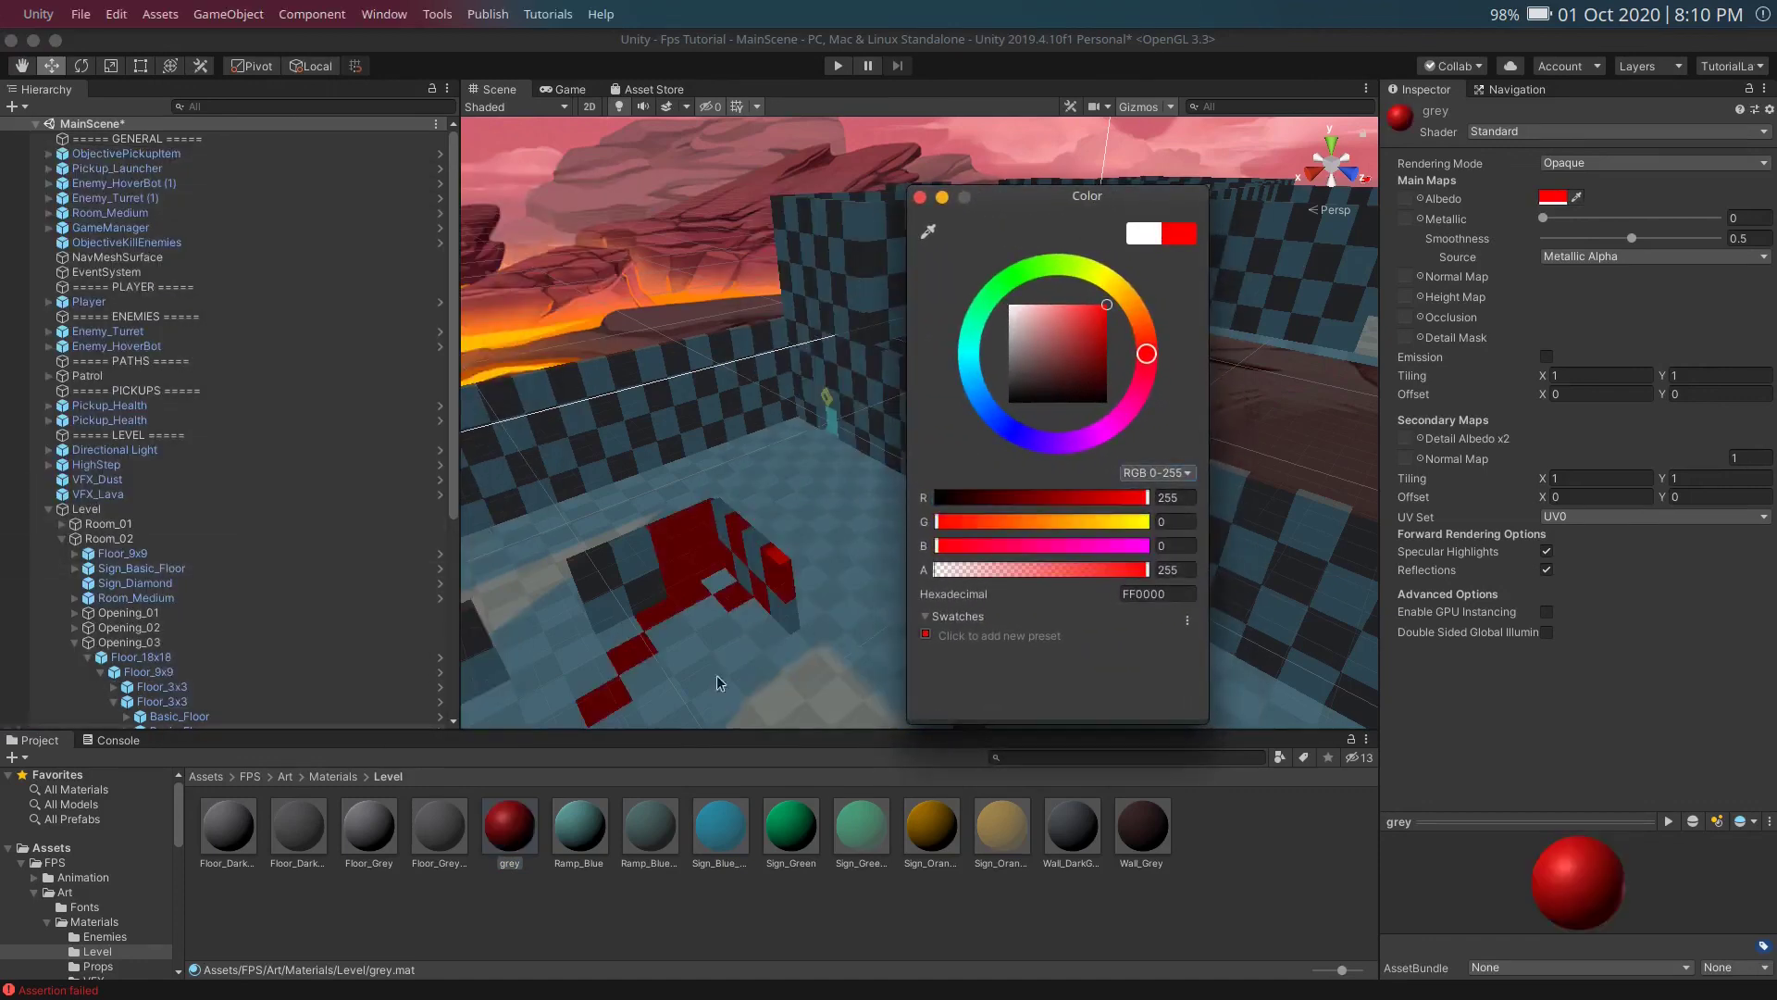
click(921, 197)
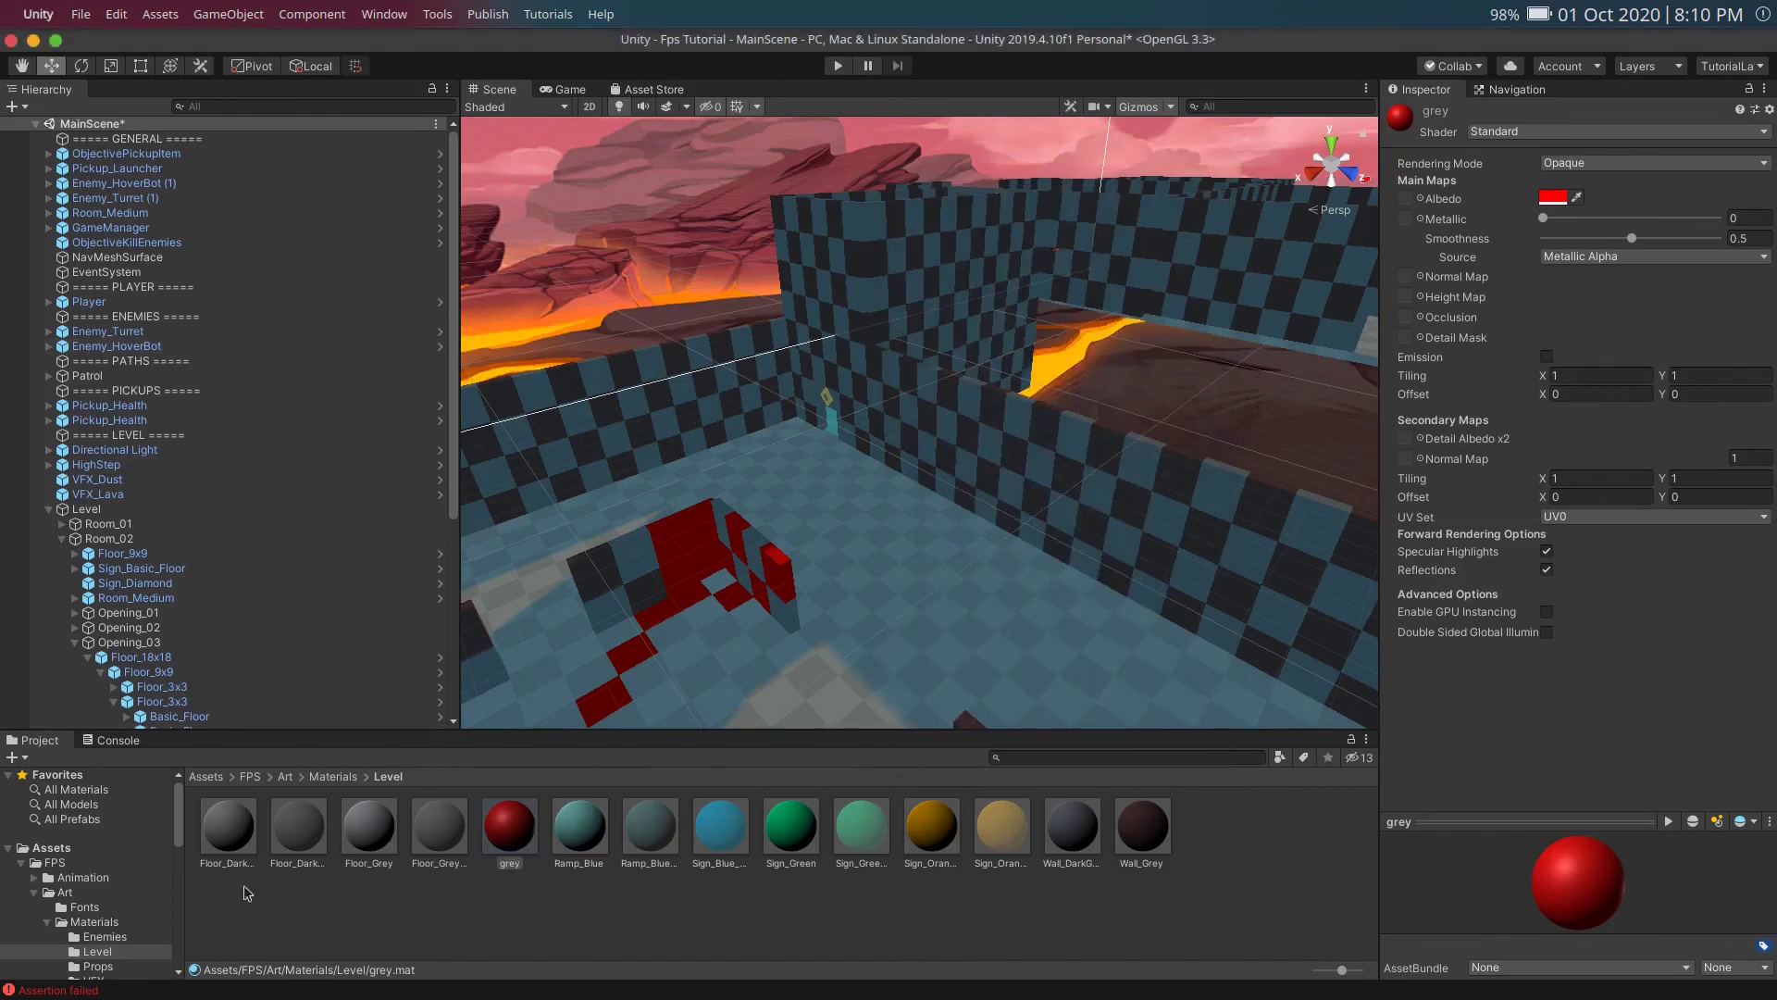
click(1047, 899)
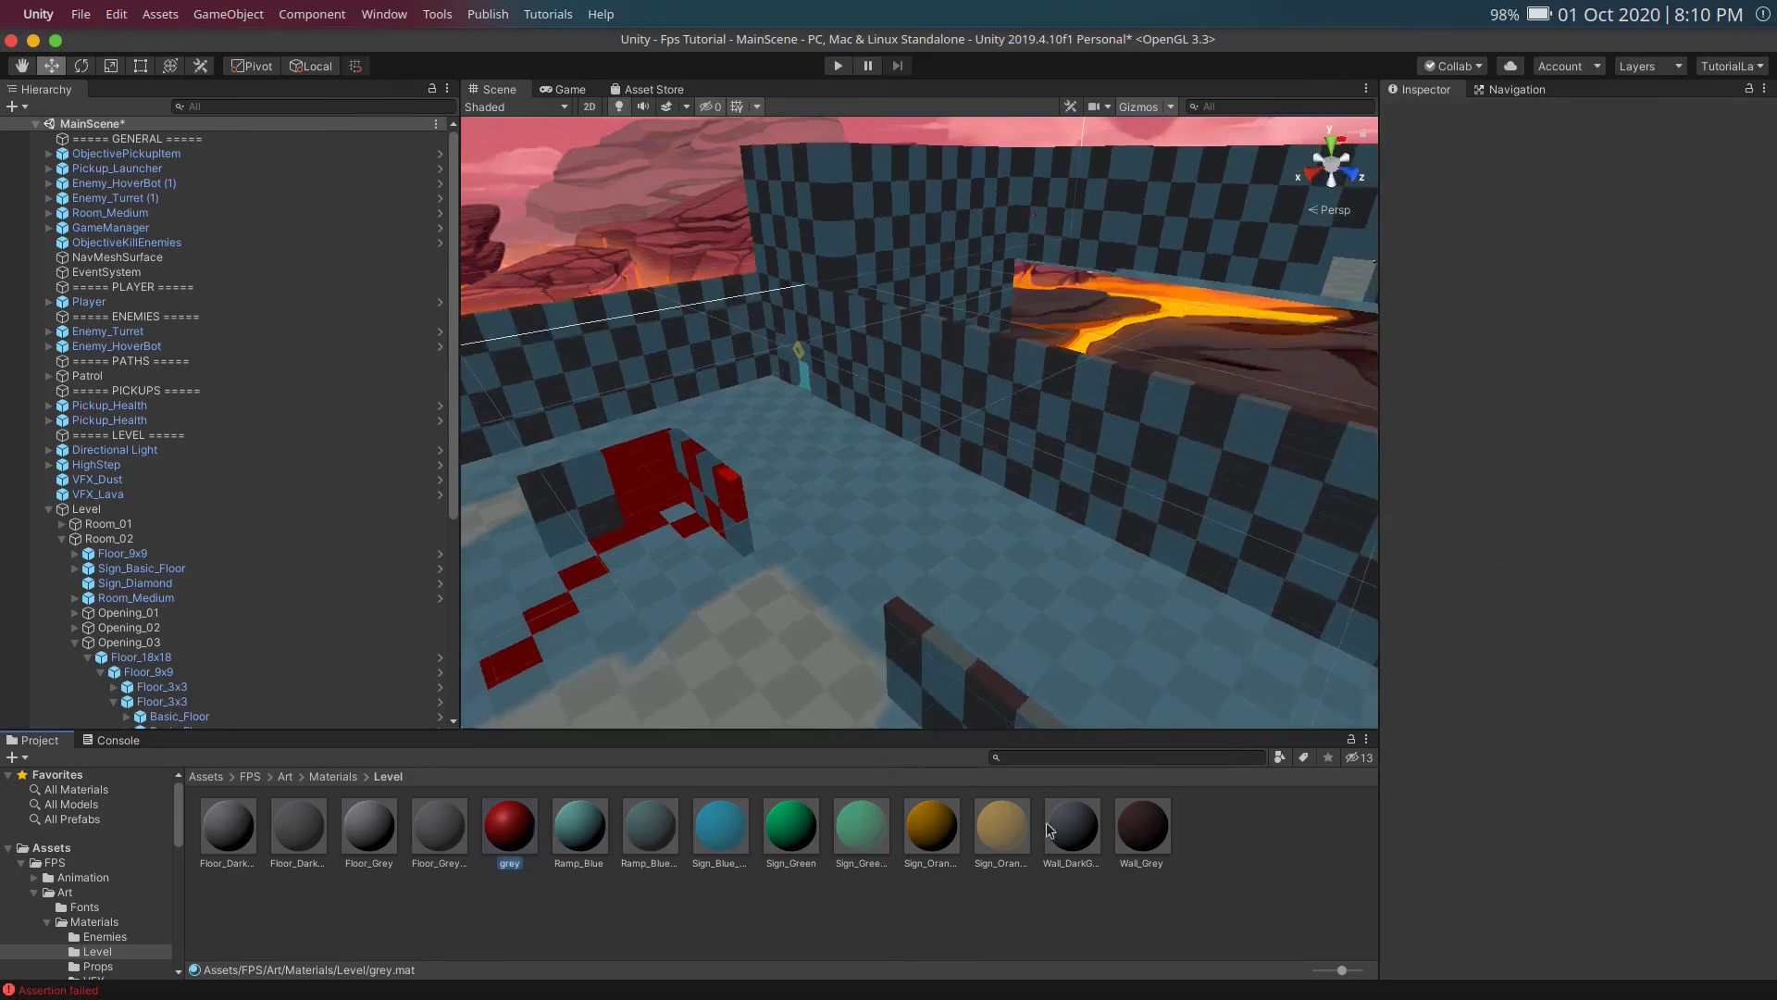